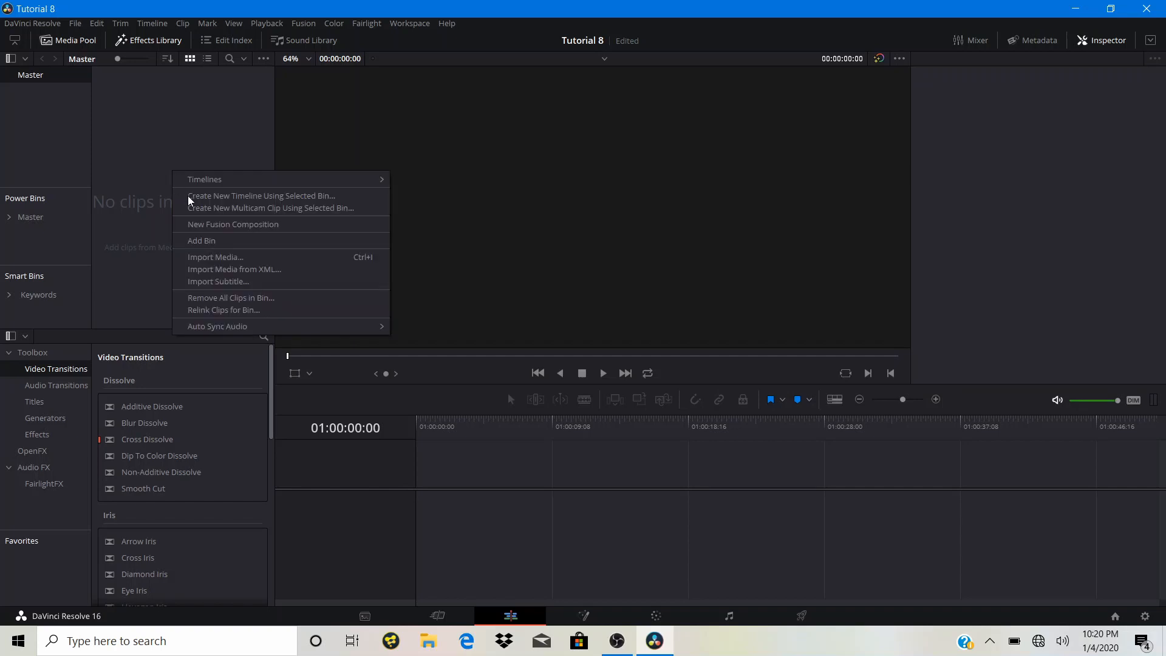
- Create a five-second, 24 fps Fusion composition clip and place it at the start of the Video 1 track
left_click(227, 224)
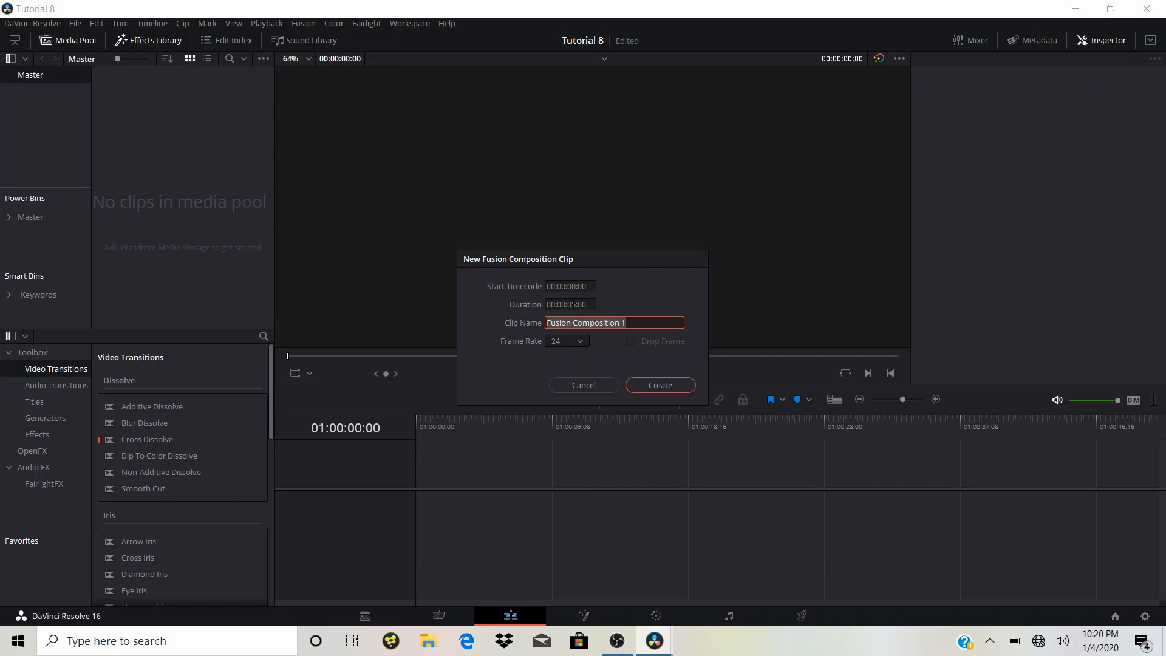
left_click(642, 387)
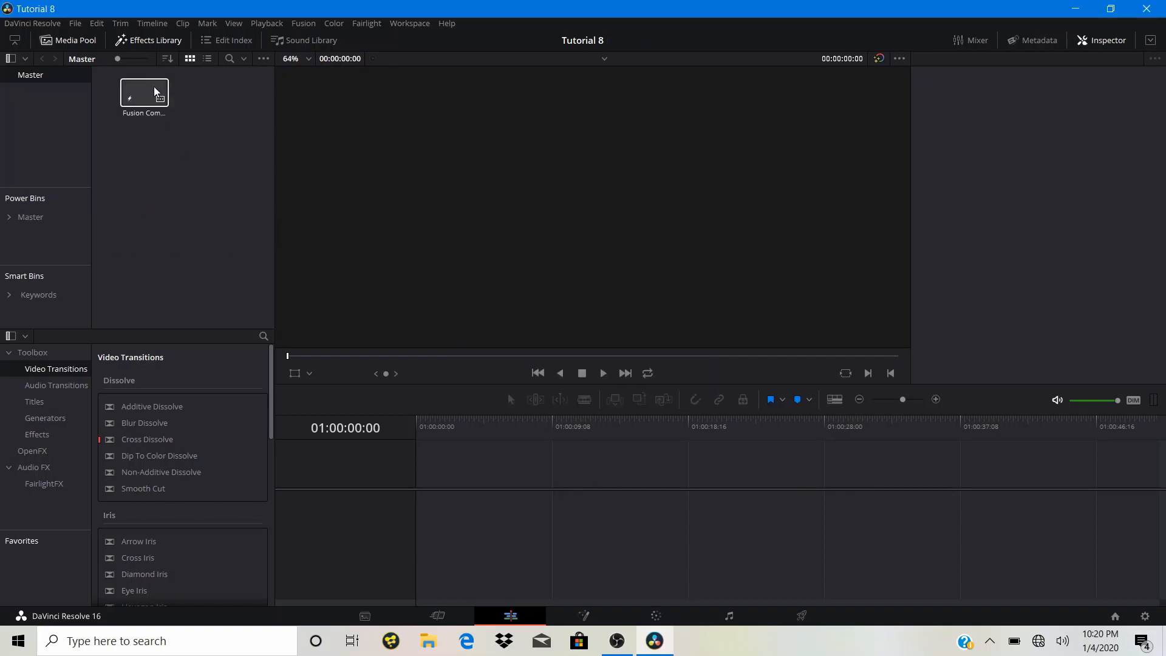
left_click_drag(145, 92, 431, 497)
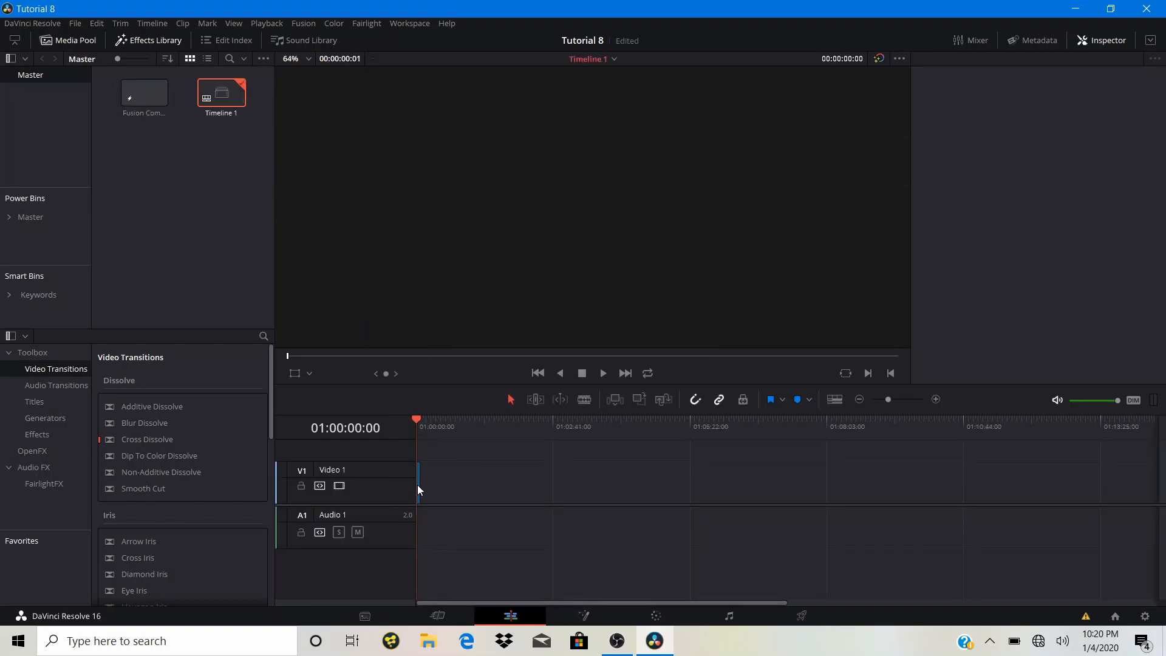
left_click(417, 485)
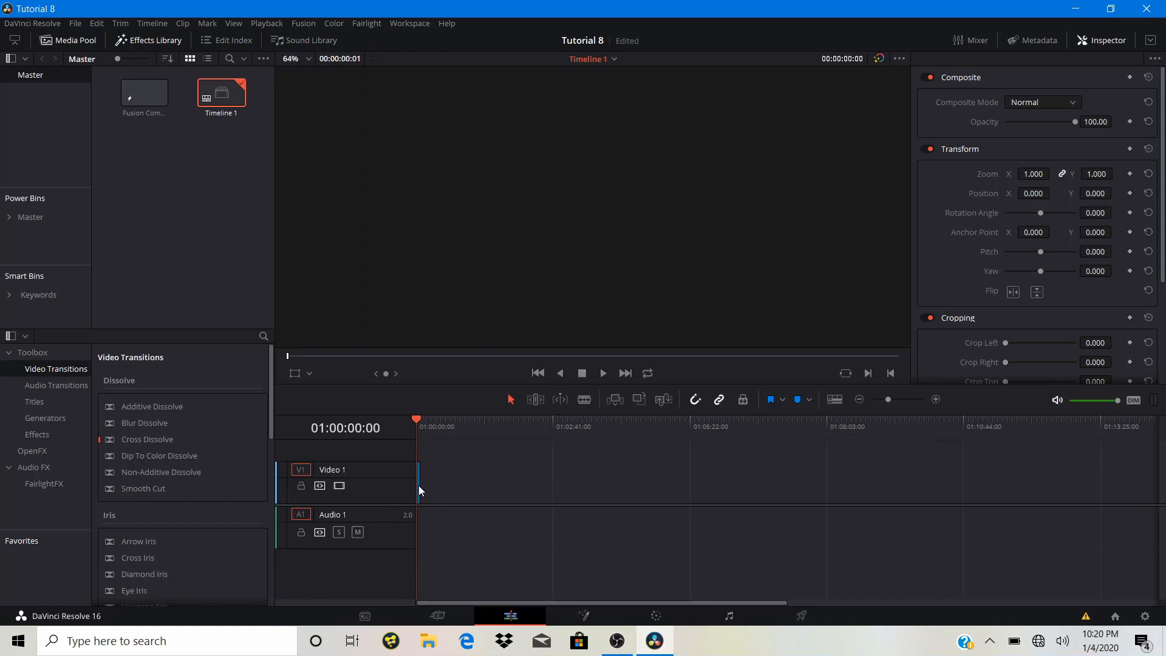
- On the Fusion page, move MediaOut1 to the lower-right area of the node graph and switch the connections to orthogonal pipes
left_click(592, 617)
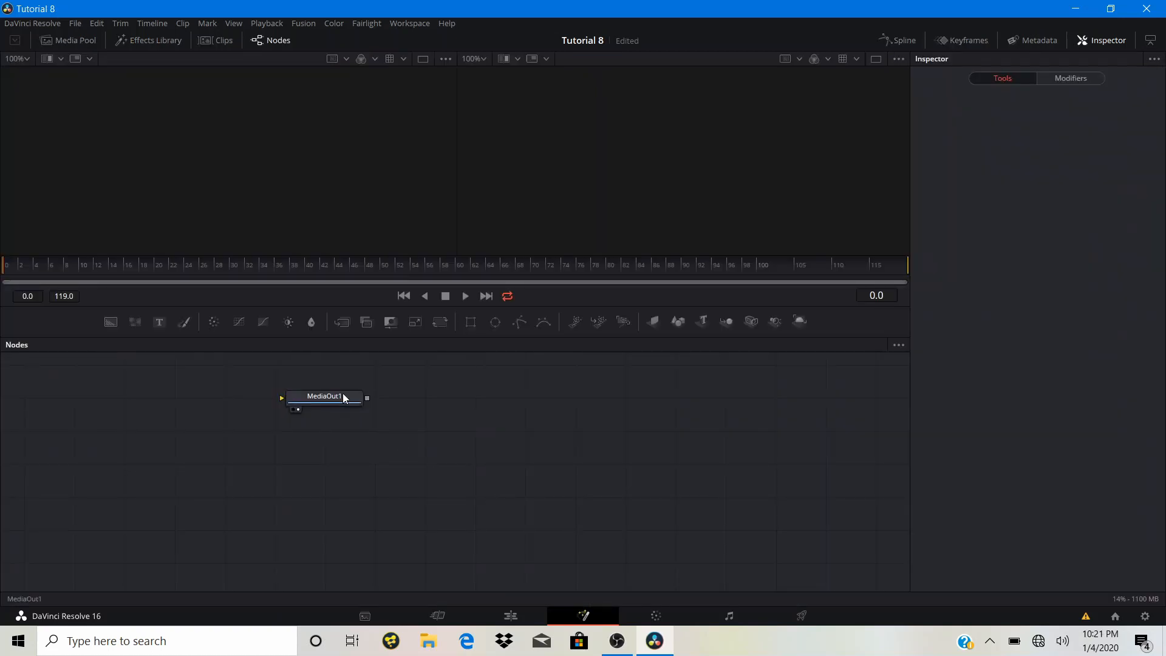
left_click_drag(325, 399, 846, 562)
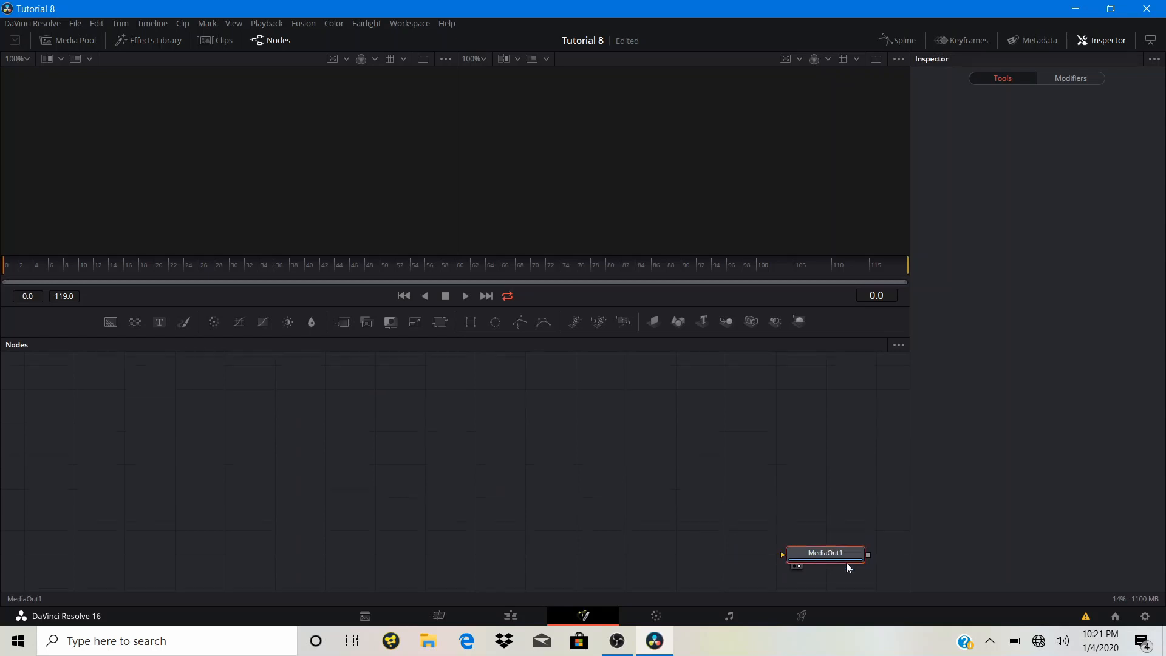
right_click(435, 410)
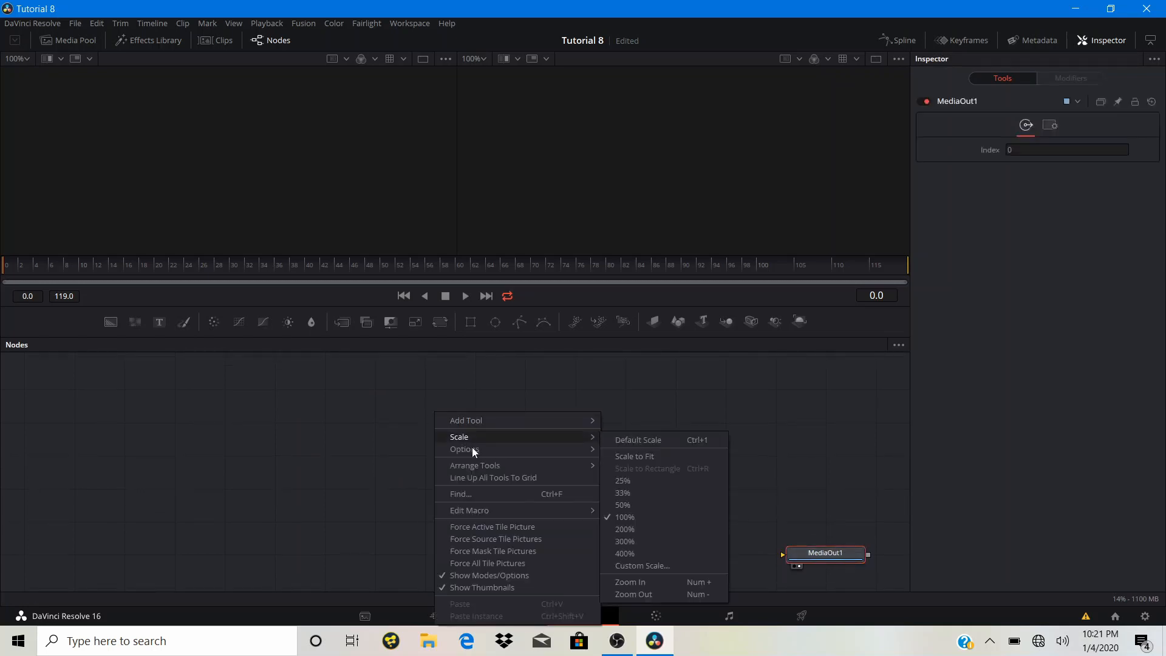
mouse_move(477, 466)
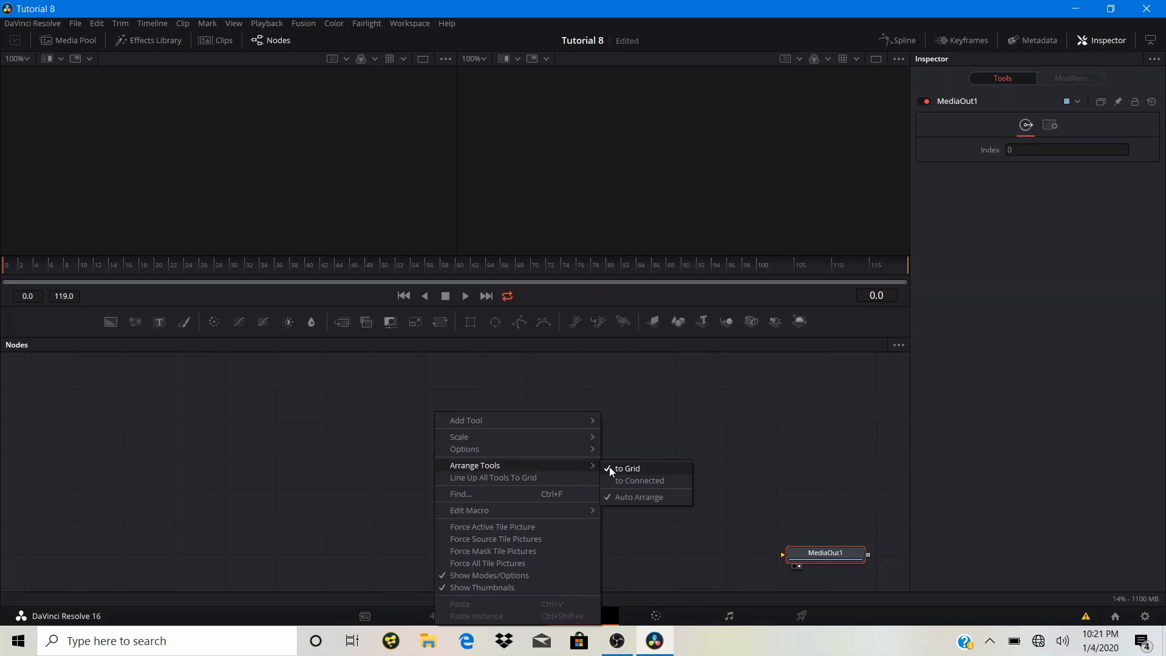
mouse_move(585, 448)
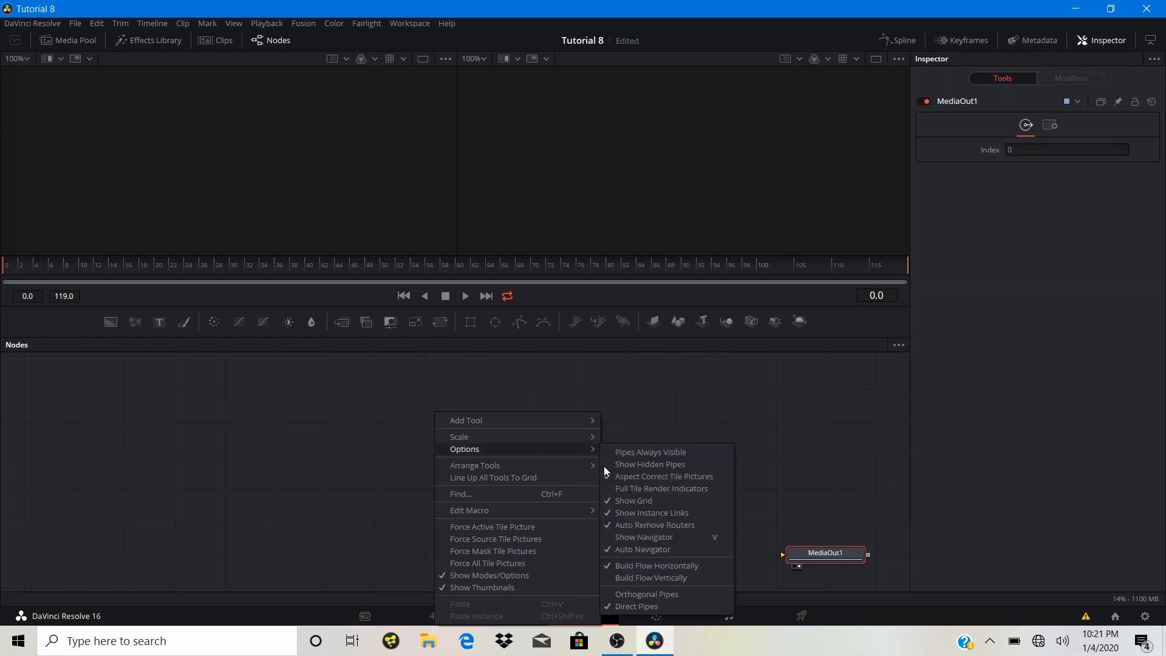
left_click(606, 592)
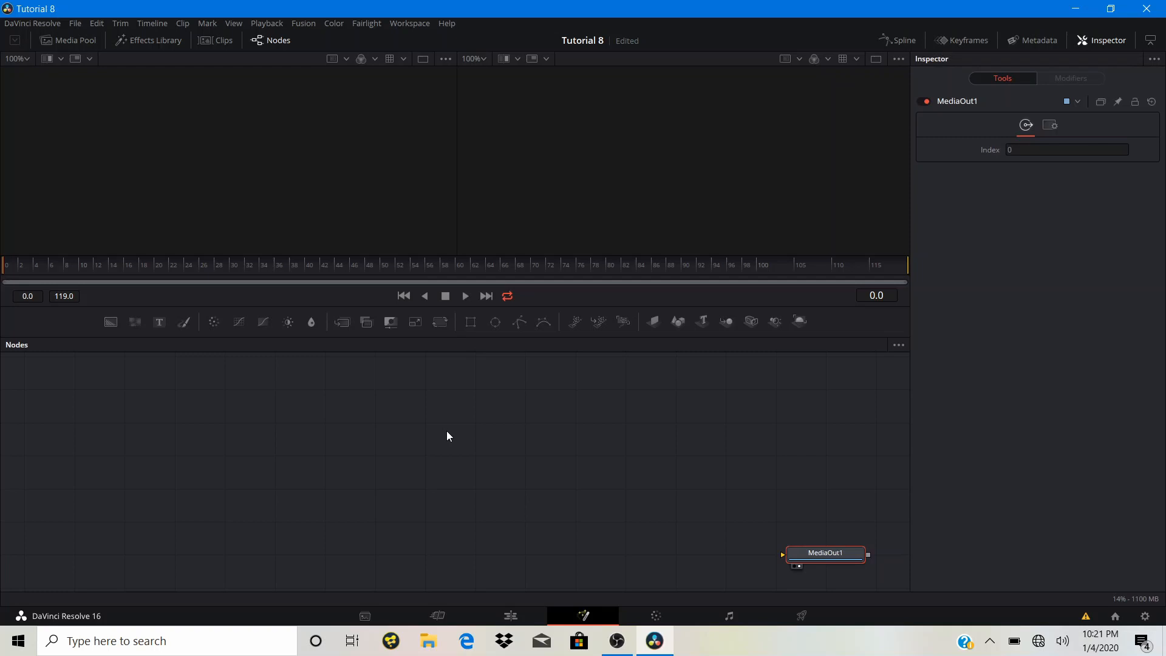
- Add a pEmitter node and place it in the upper-left part of the node graph, away from MediaOut1
key("shift+space")
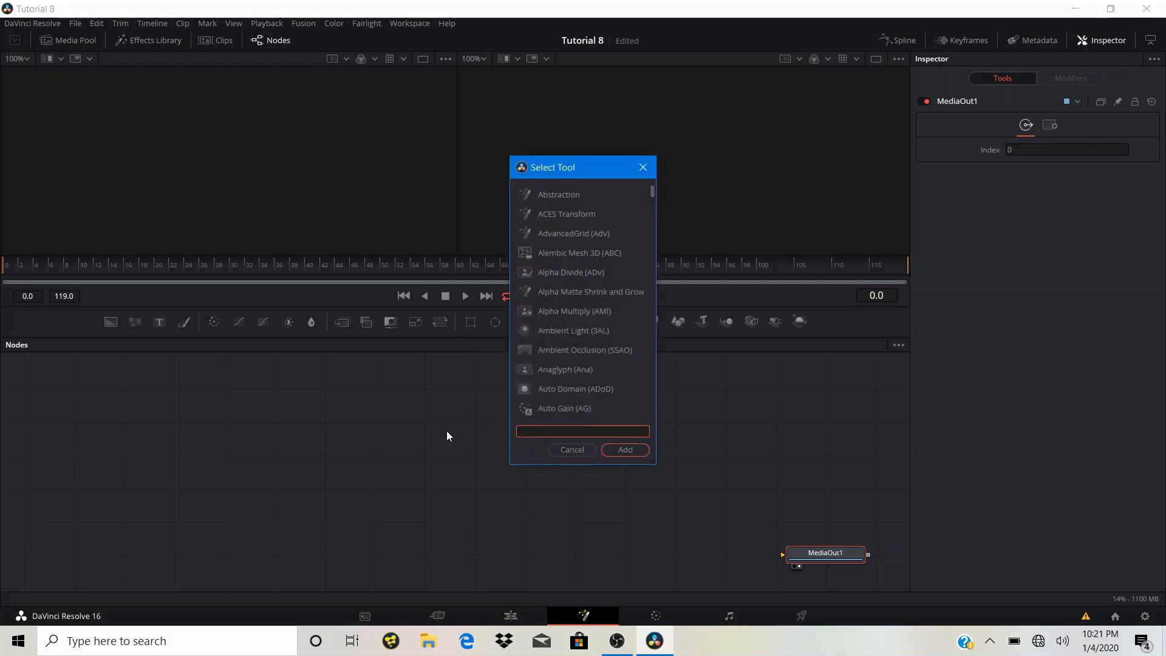
type("pem")
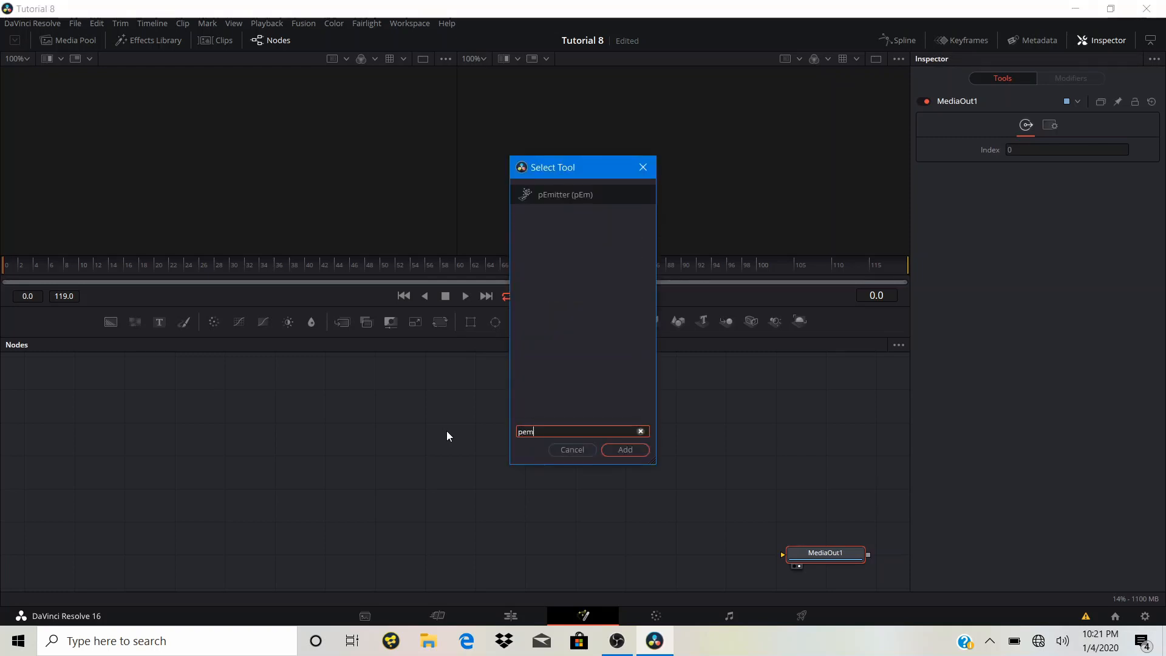
type("i")
left_click(623, 446)
left_click_drag(825, 554, 295, 415)
- Add a pRender node fed by pEmitter1 and arrange it directly below the emitter, level with MediaOut1
key("shift+space")
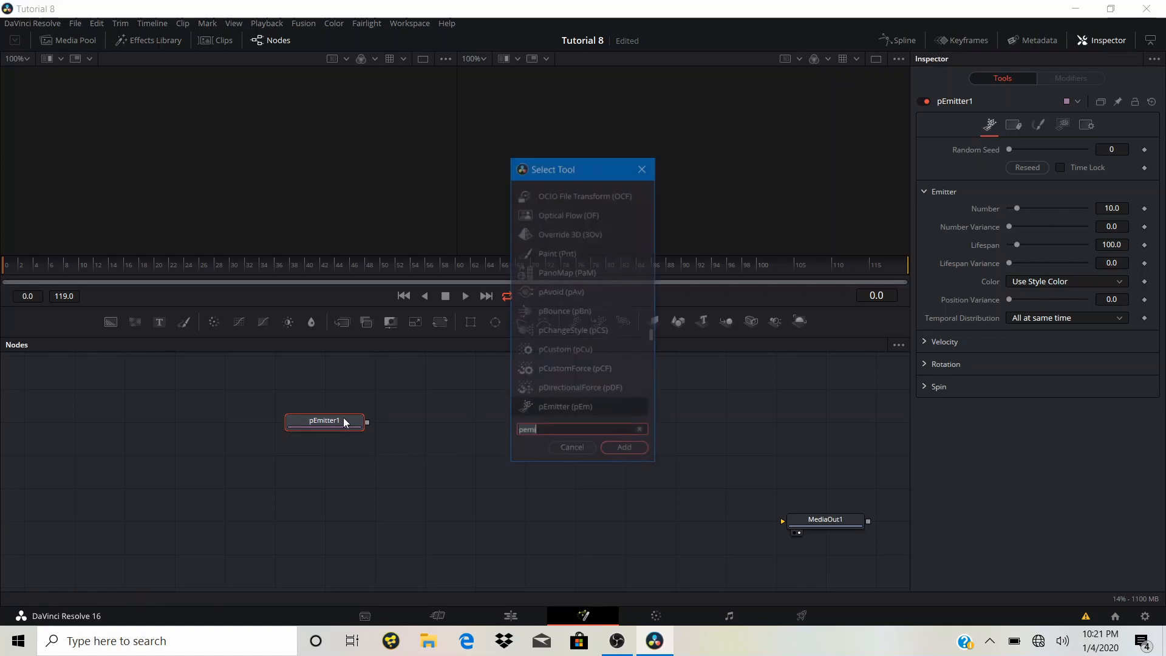
type("pre")
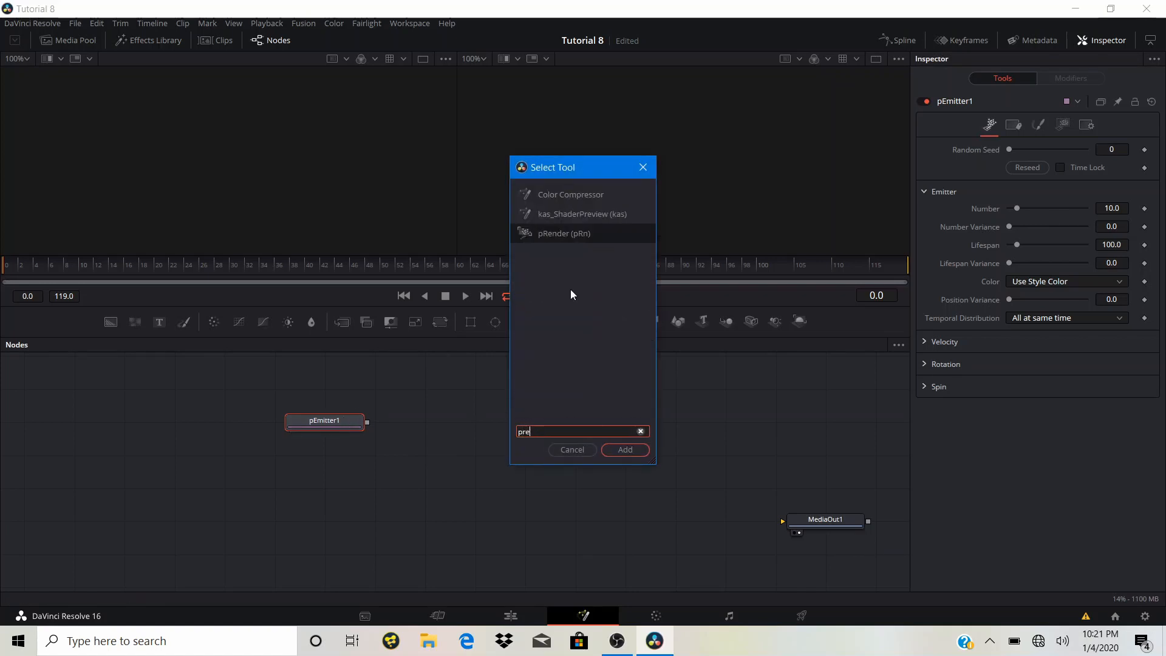
key("Return")
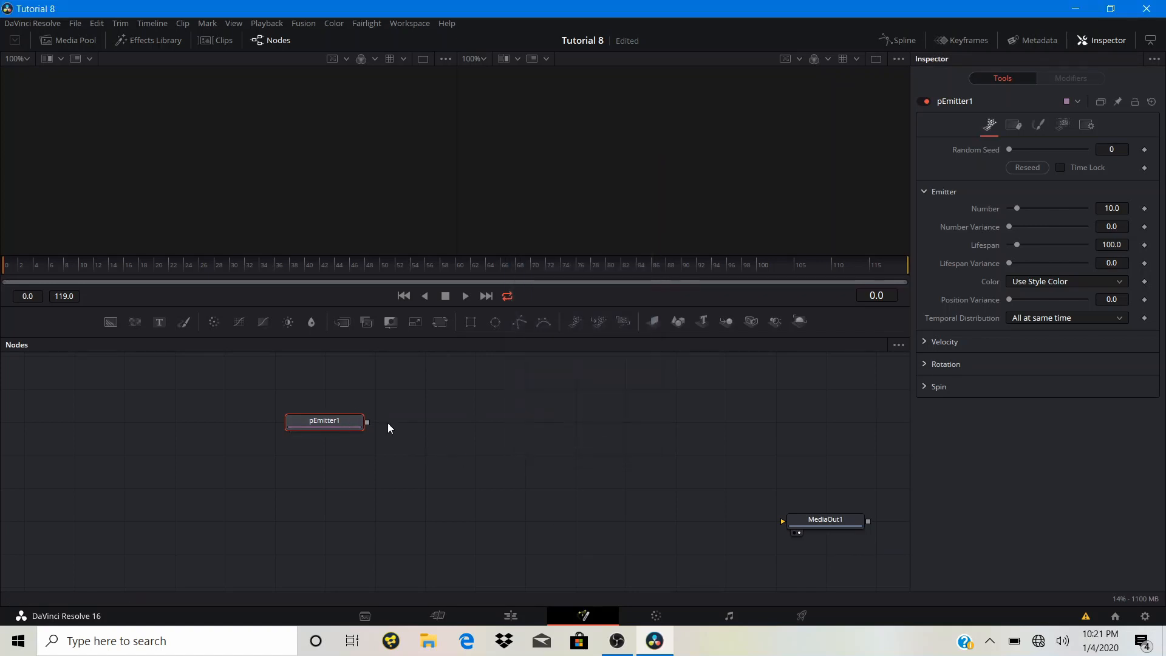
left_click_drag(491, 435, 305, 509)
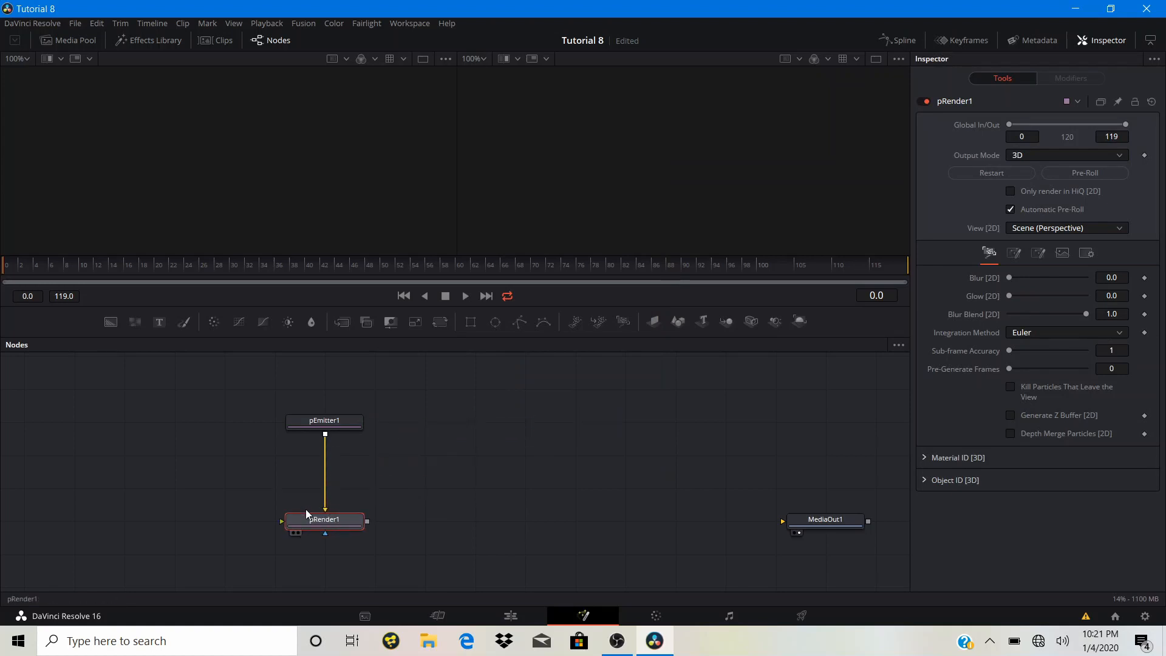
left_click_drag(330, 423, 338, 400)
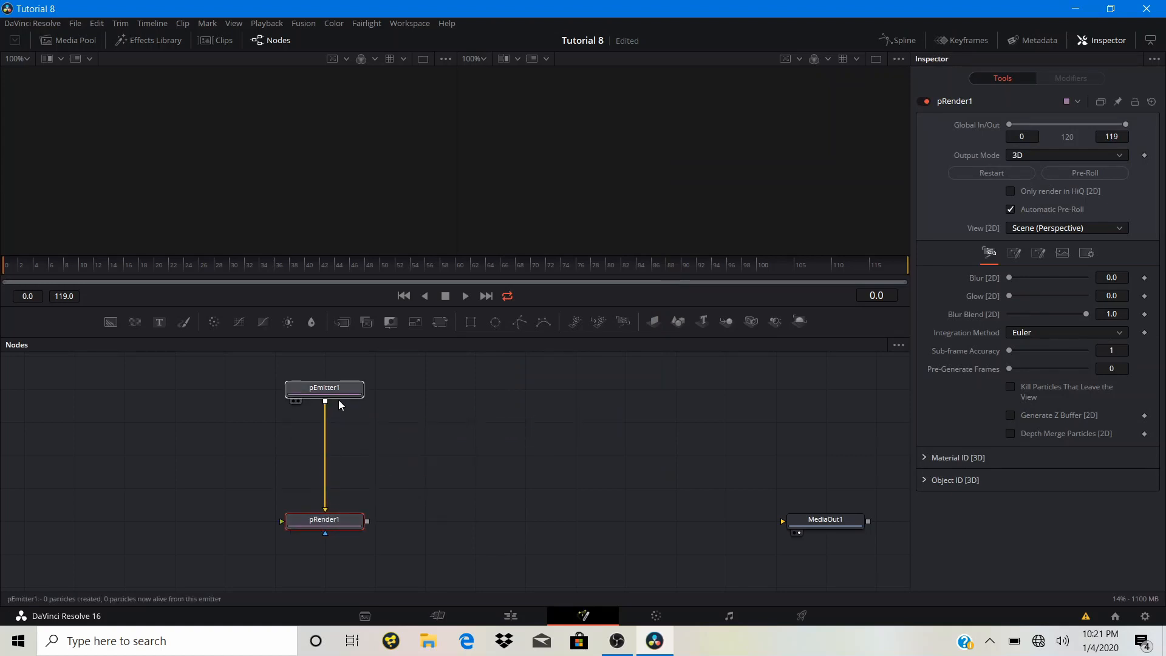
- Display pRender1 in the second viewer and set its output mode to 2D
left_click(339, 400)
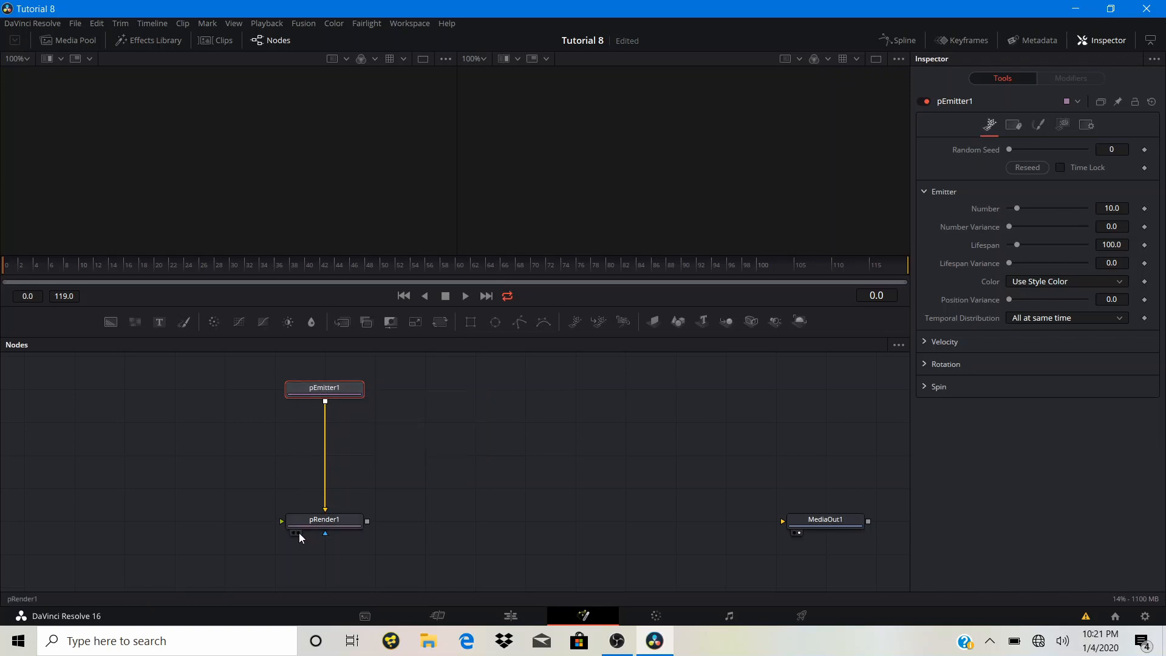
left_click(299, 533)
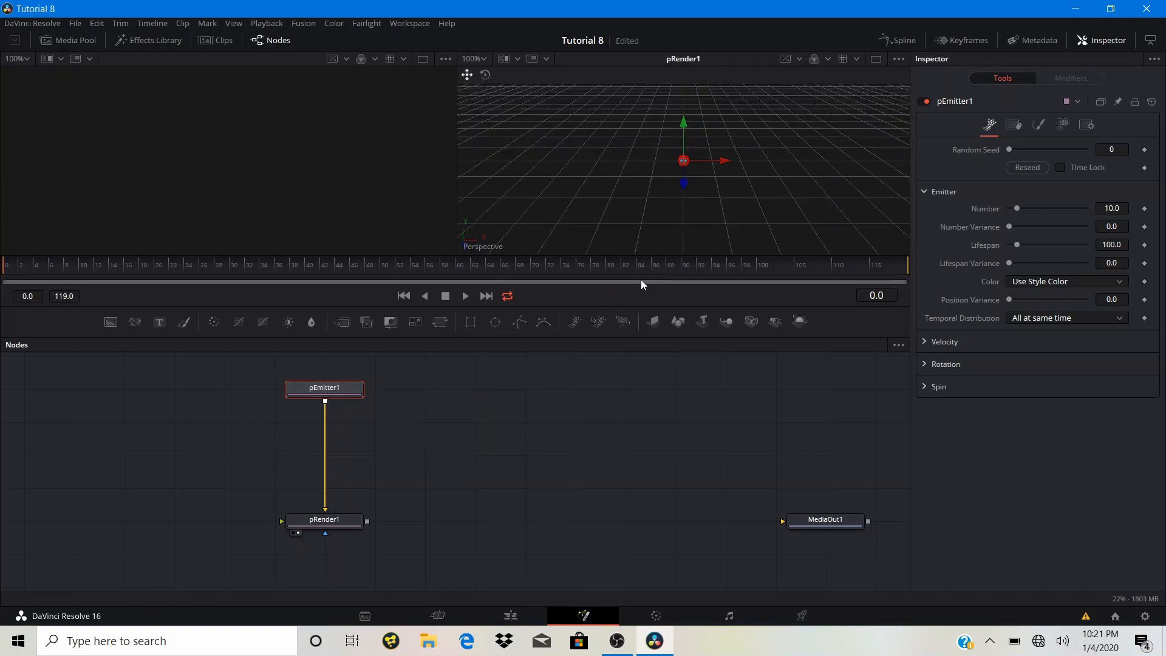
scroll(697, 173, "up", 3)
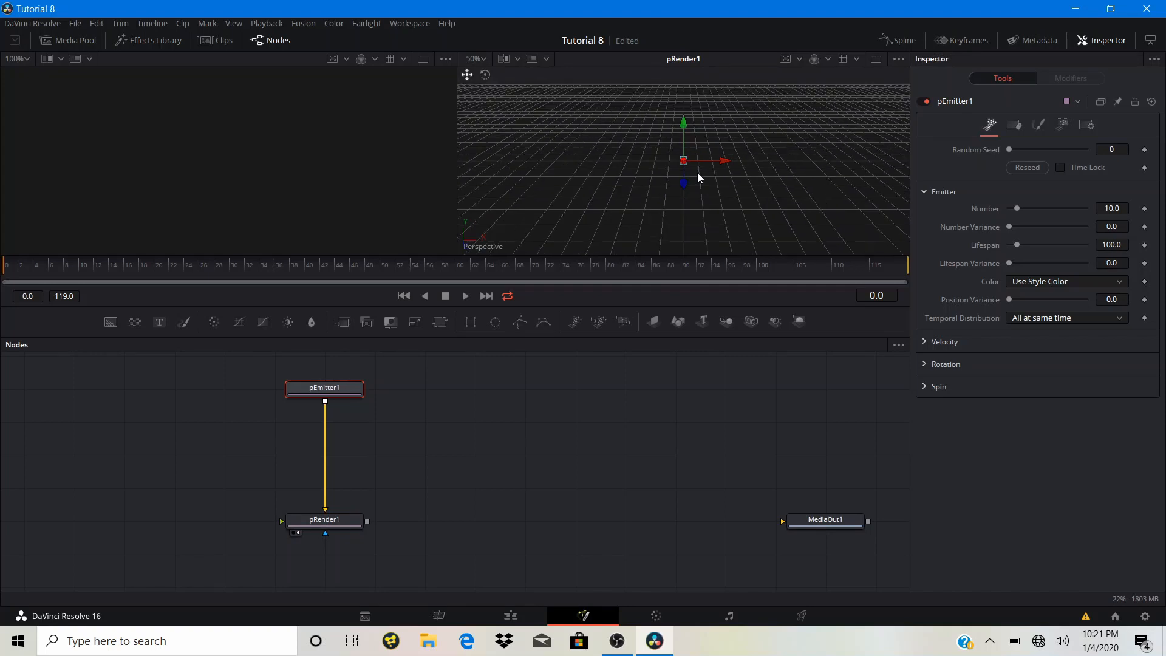
left_click(348, 528)
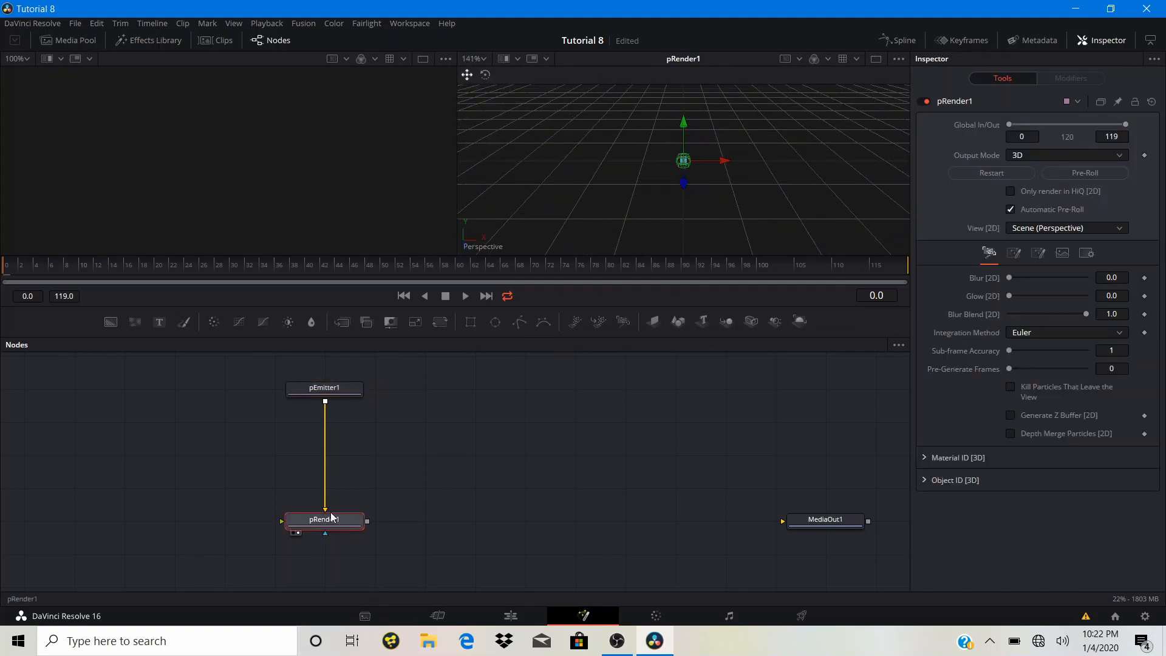
left_click(1084, 154)
left_click(1073, 182)
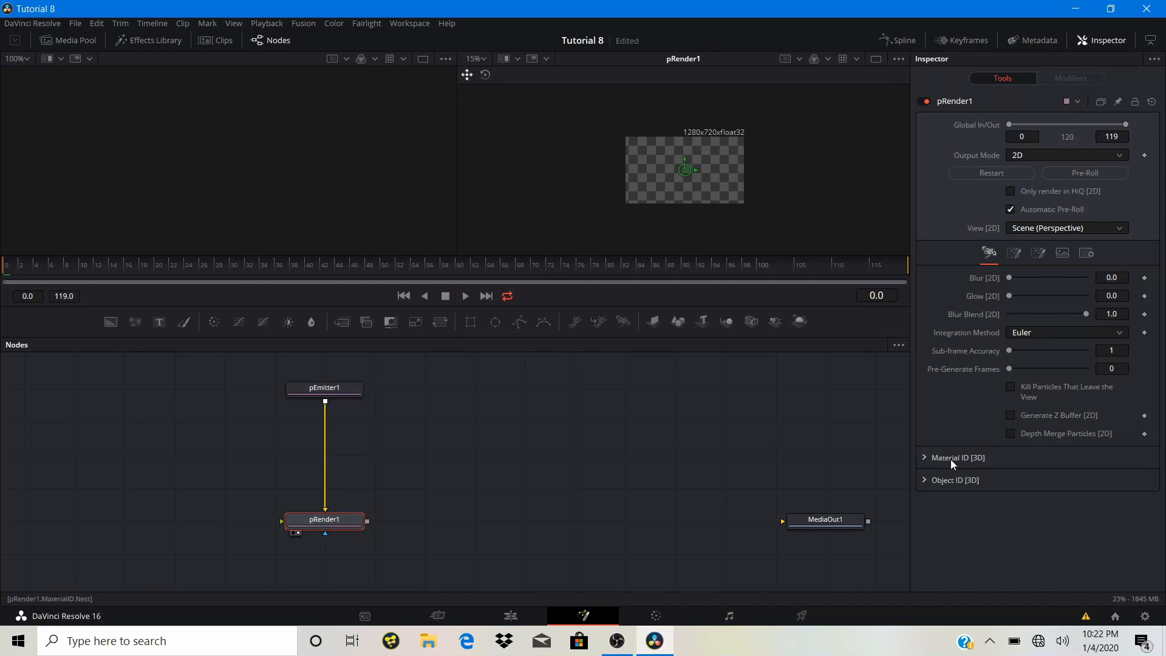
- Set the pRender1 image size to 500 wide by 500 high
left_click(1066, 254)
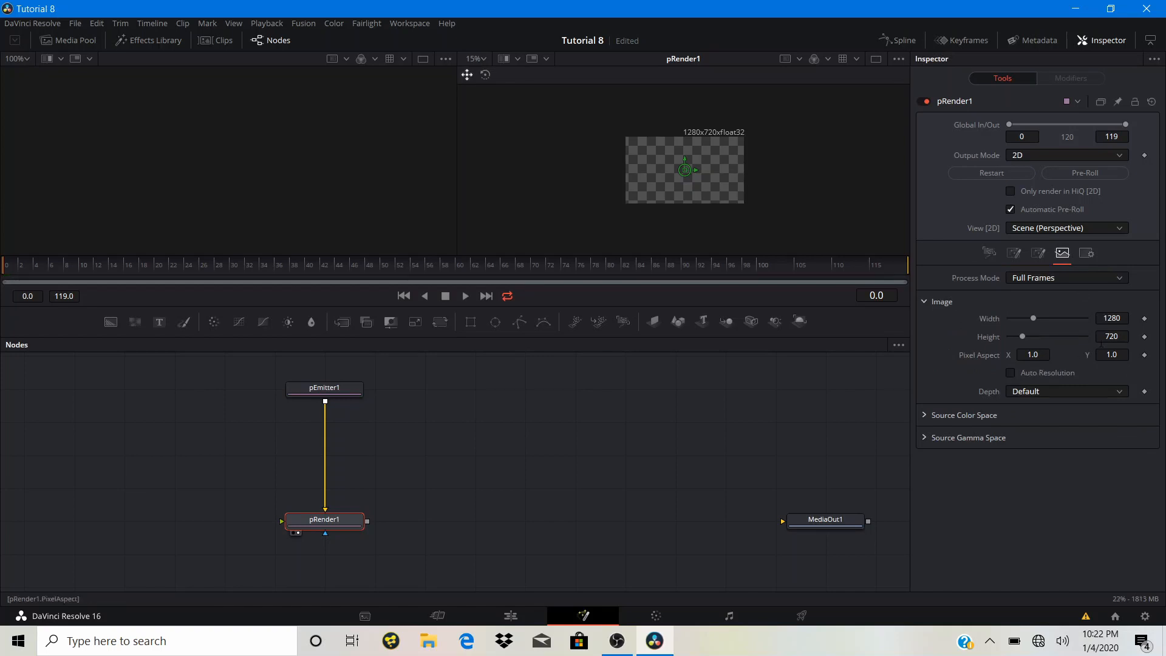
left_click_drag(1123, 317, 1076, 319)
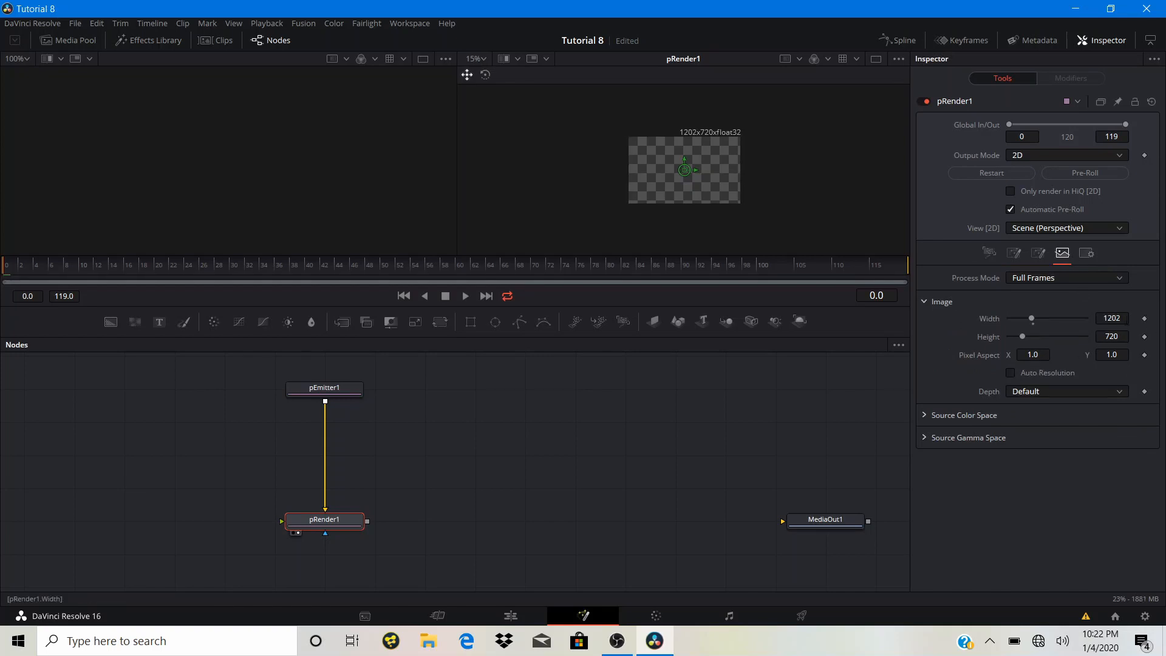
double_click(1118, 317)
key("BackSpace")
type("500")
key("Tab")
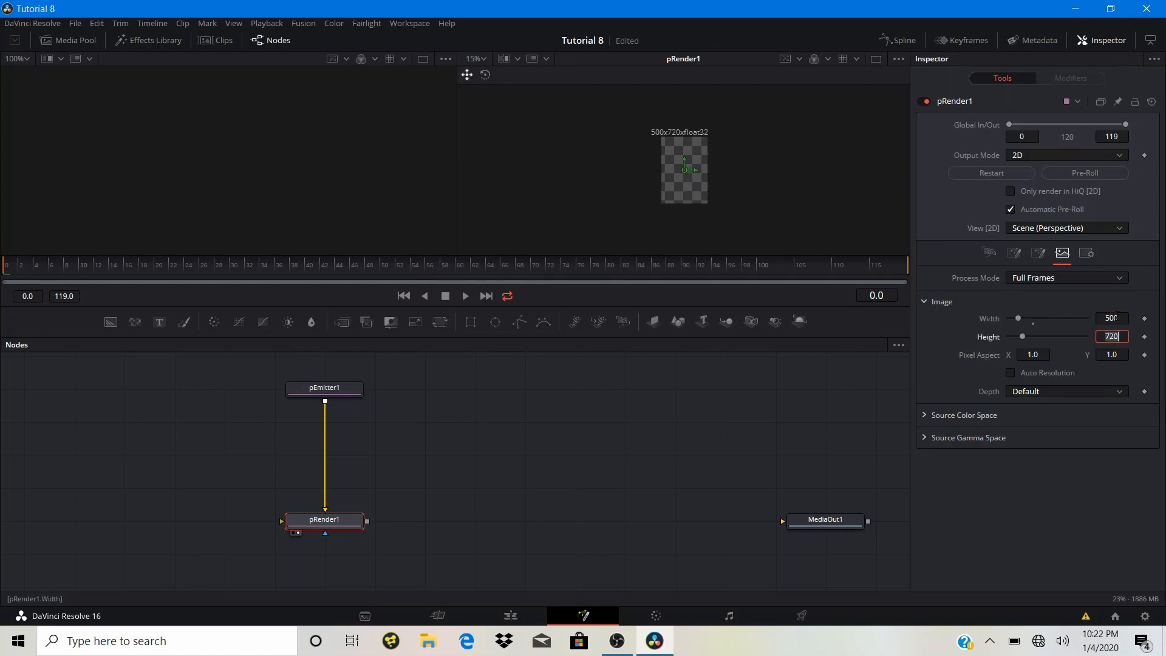
type("500")
key("Tab")
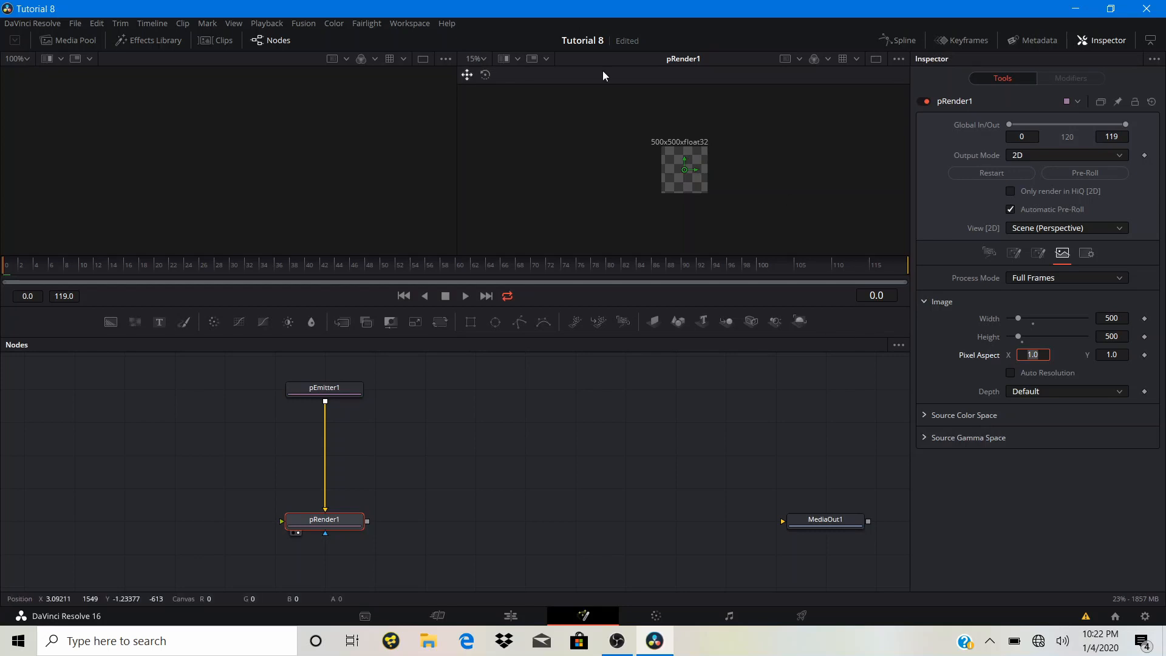
- Change the emission region of pEmitter1 to Line
scroll(689, 165, "up", 3)
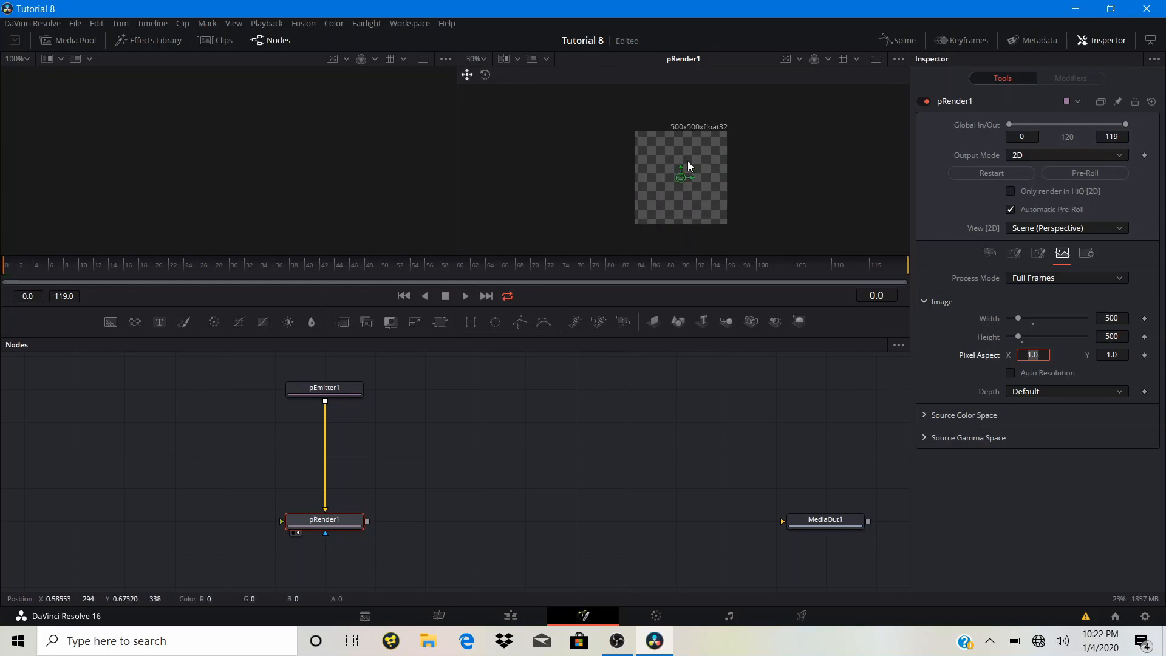
scroll(680, 180, "up", 4)
scroll(687, 187, "up", 1)
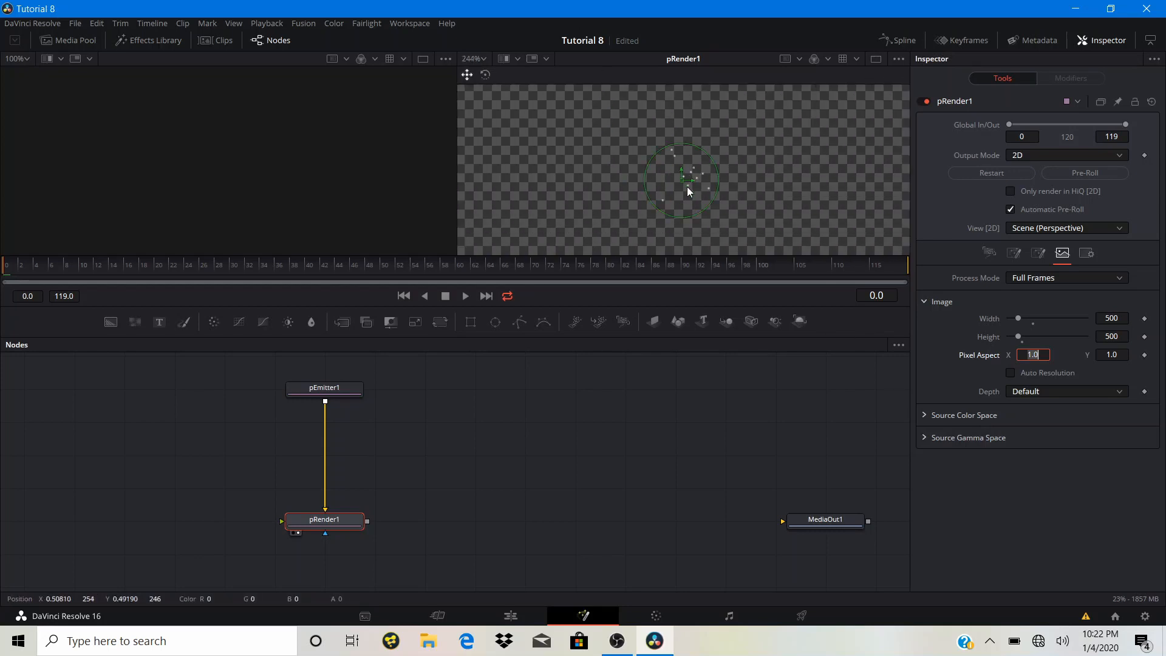
scroll(692, 157, "down", 3)
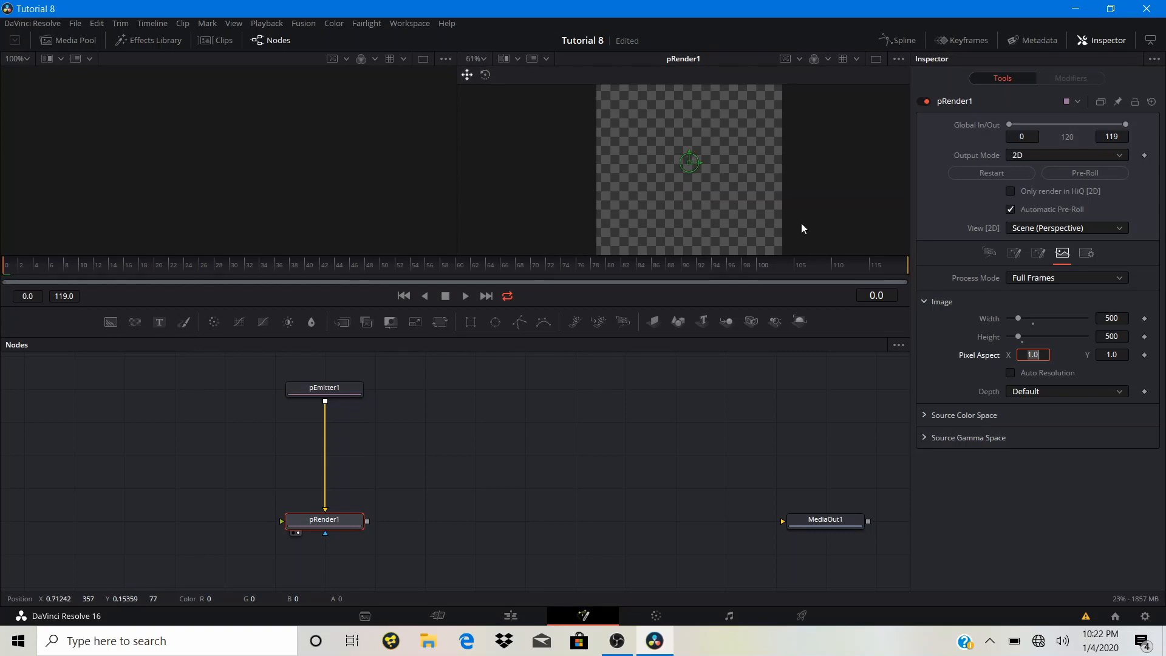
left_click(335, 389)
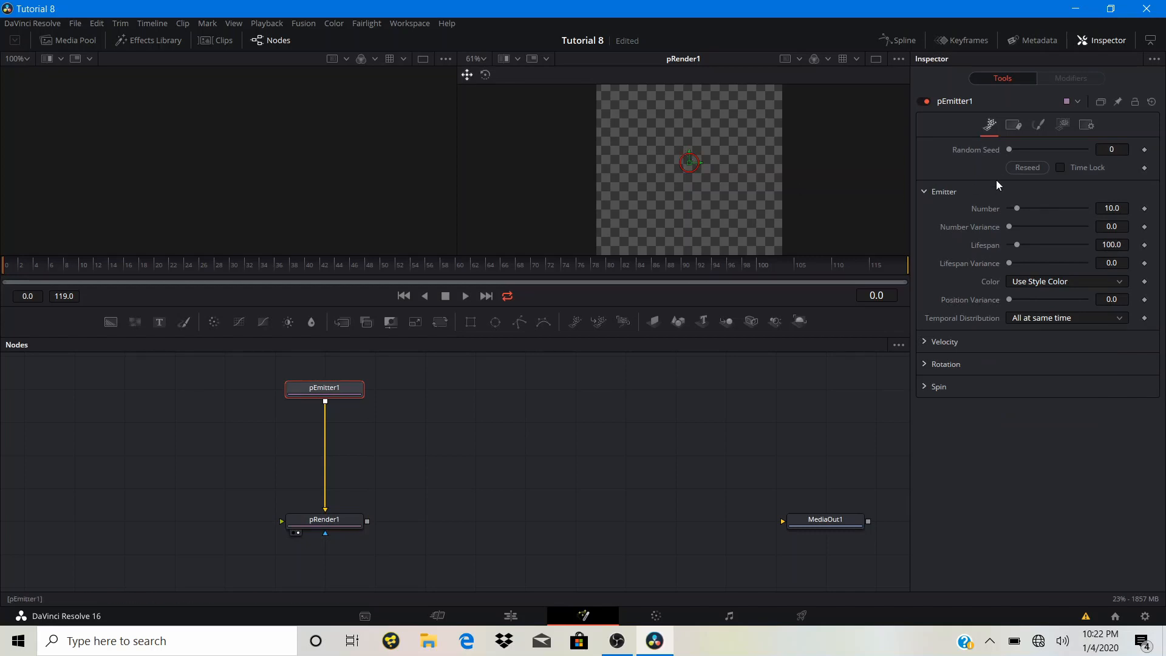
left_click(1061, 125)
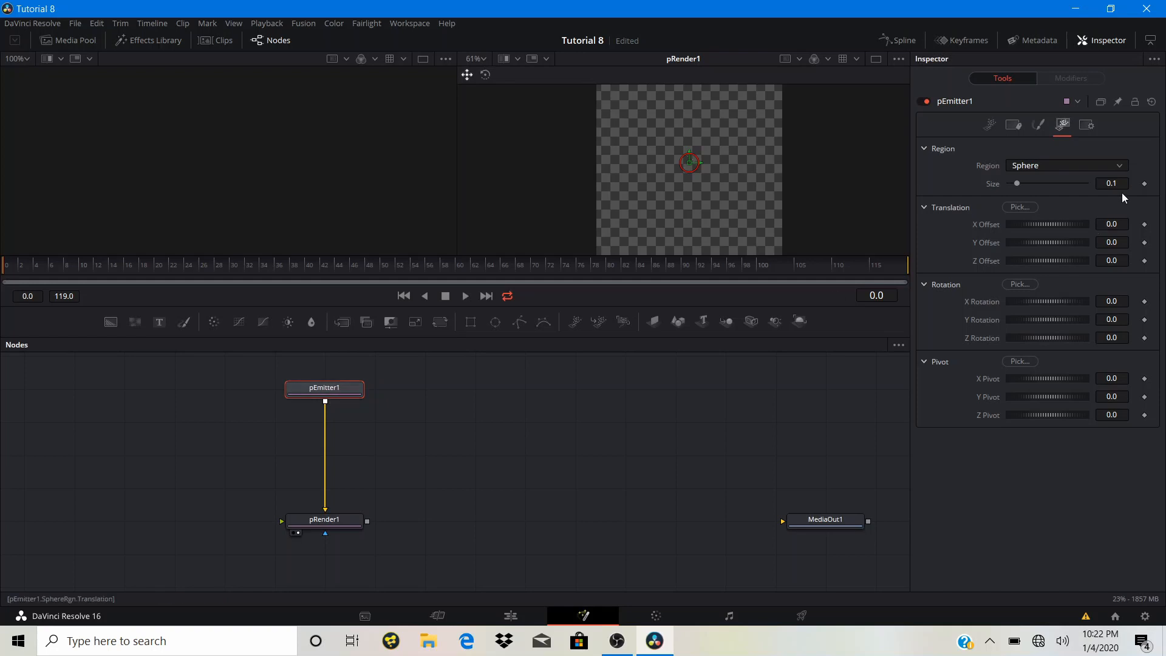
left_click(1061, 165)
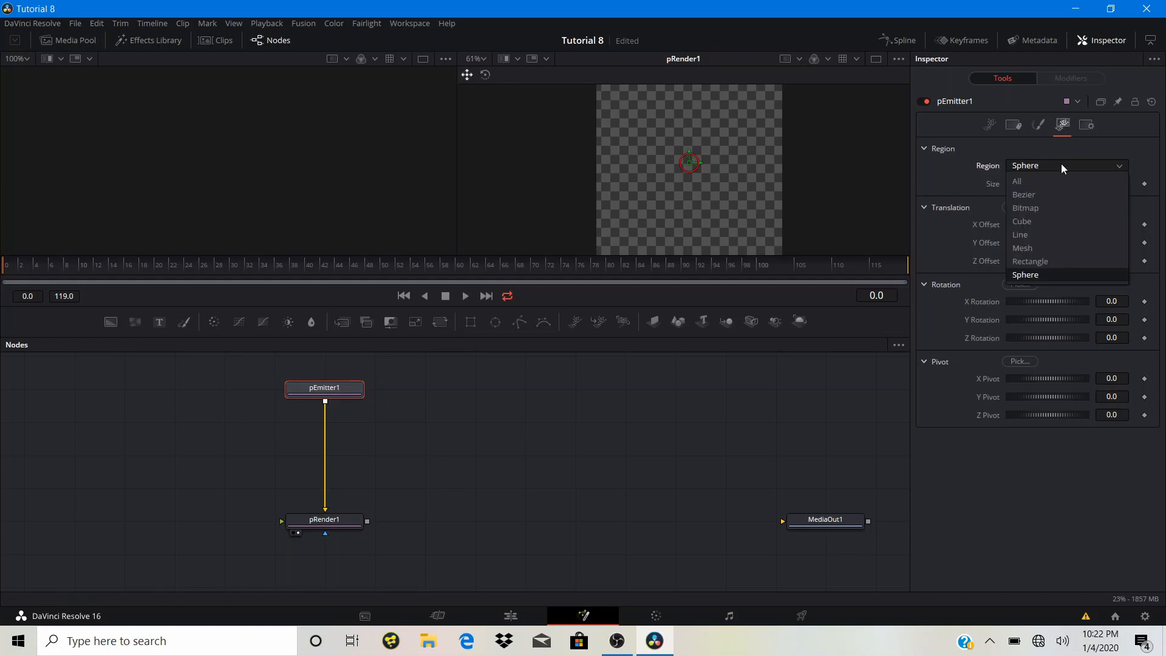
left_click(1050, 236)
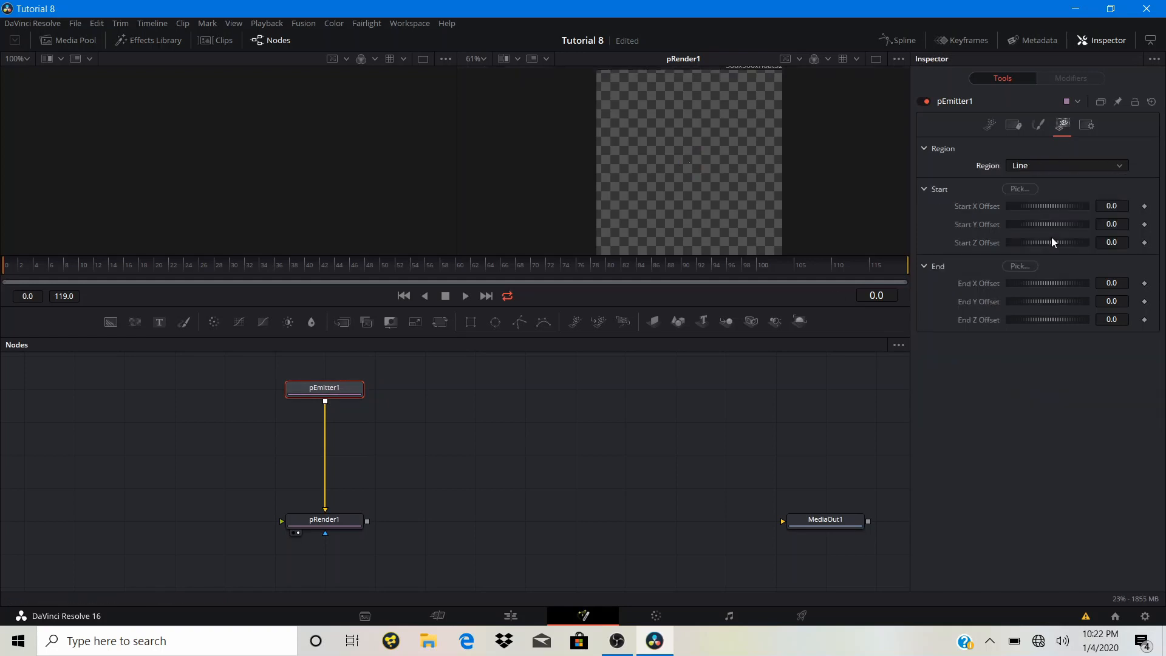
- Stretch the emitter line horizontally across the lower part of the frame, from about X -0.52 to X 0.52 at Y -0.38
left_click_drag(706, 220, 709, 195)
left_click_drag(691, 139, 600, 210)
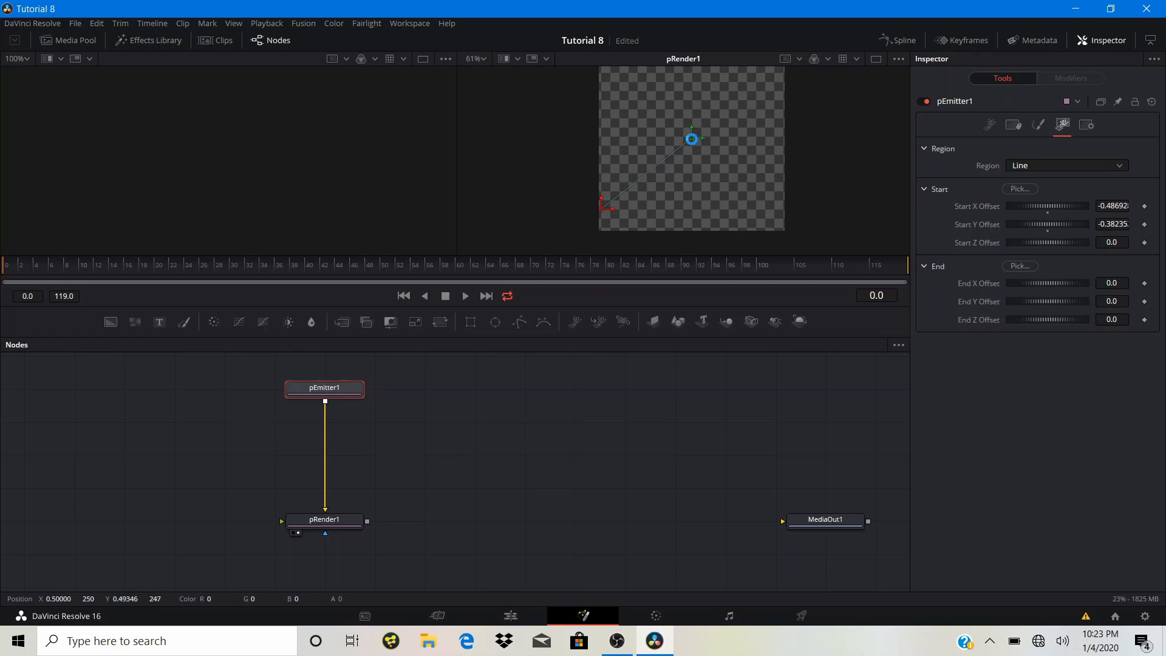
left_click_drag(691, 139, 788, 210)
left_click_drag(610, 210, 604, 210)
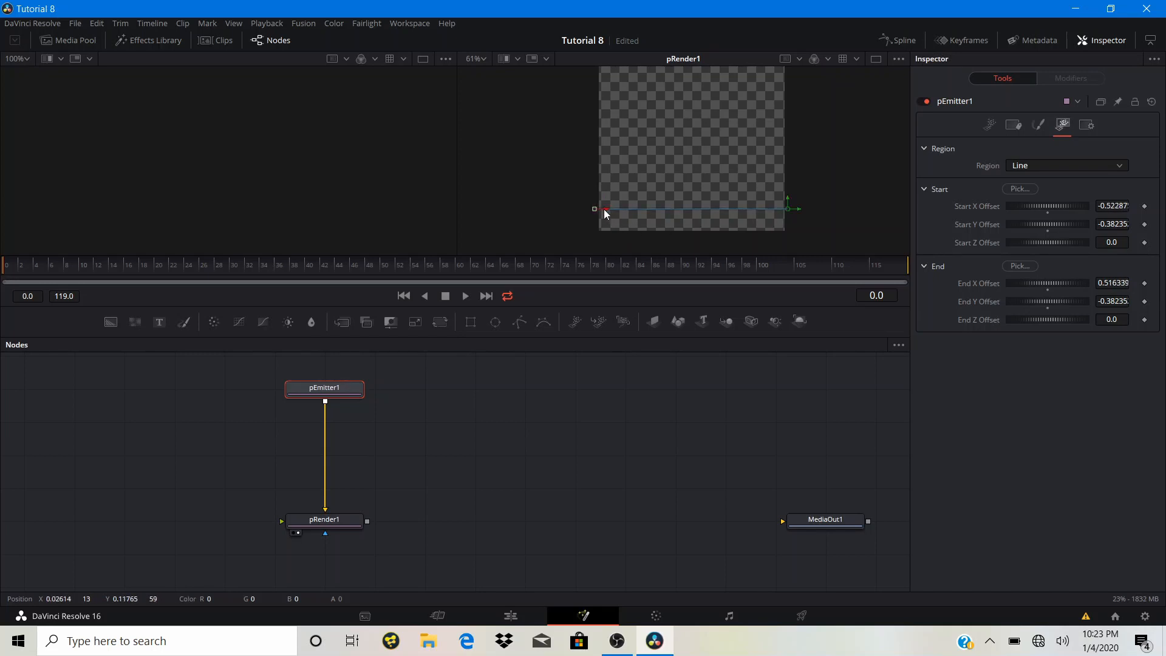
- Lower the end point of the emitter line to about Y -0.39 and play the animation to inspect the emitted particles
left_click_drag(787, 201, 788, 202)
left_click(568, 449)
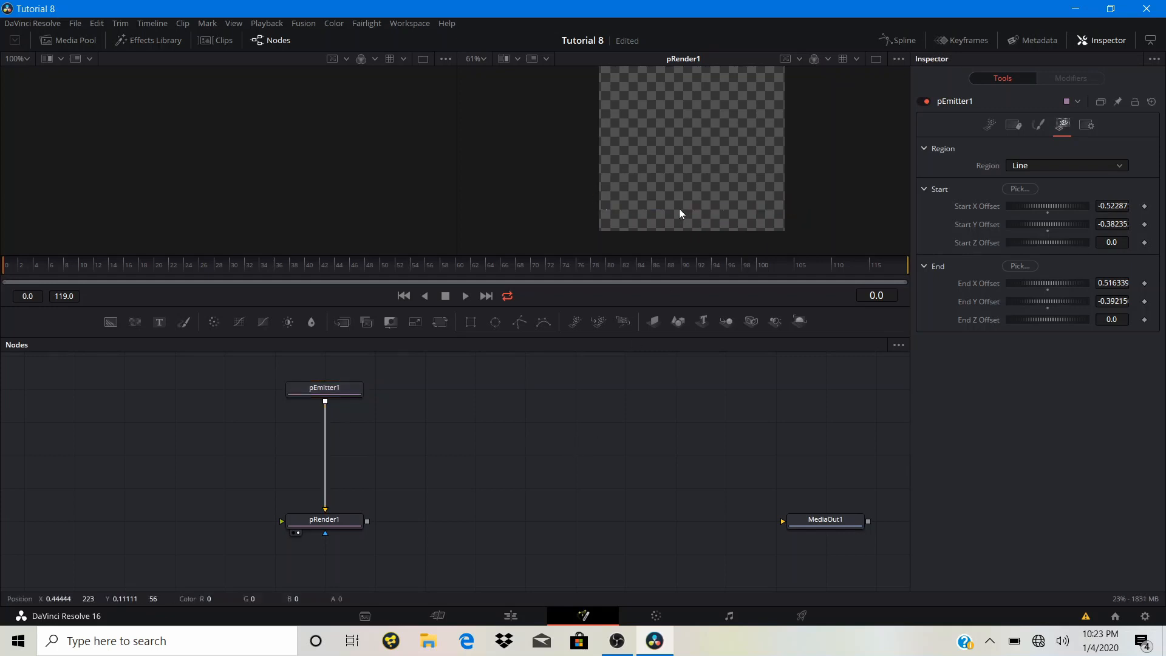
scroll(668, 209, "up", 8)
scroll(668, 215, "up", 2)
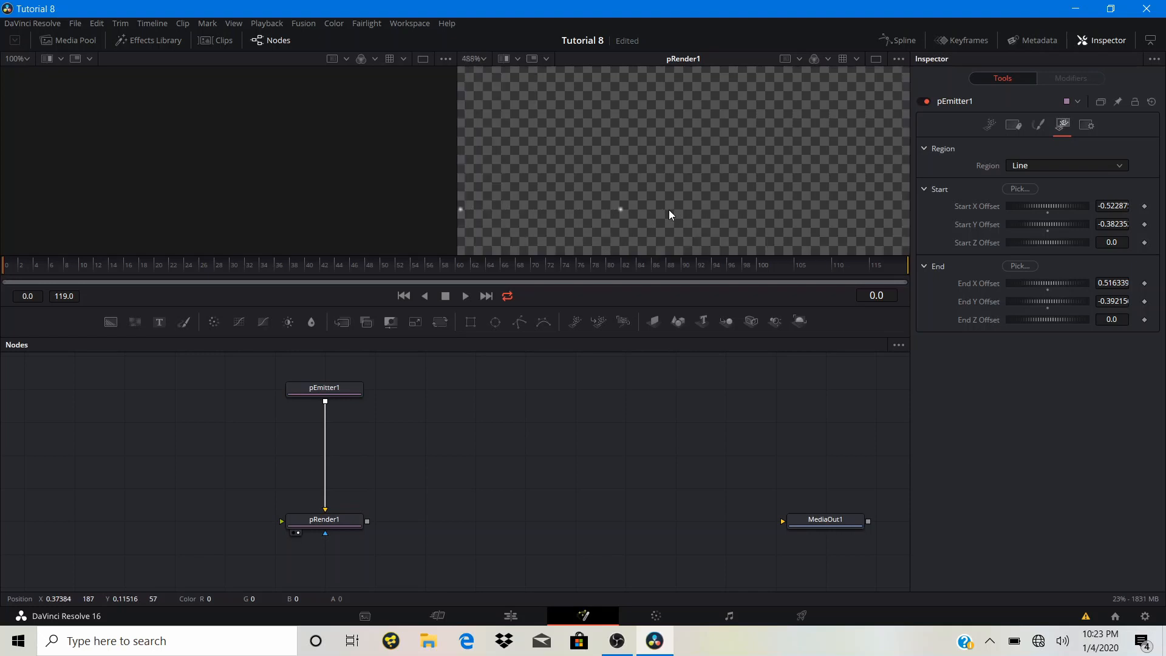
key("space")
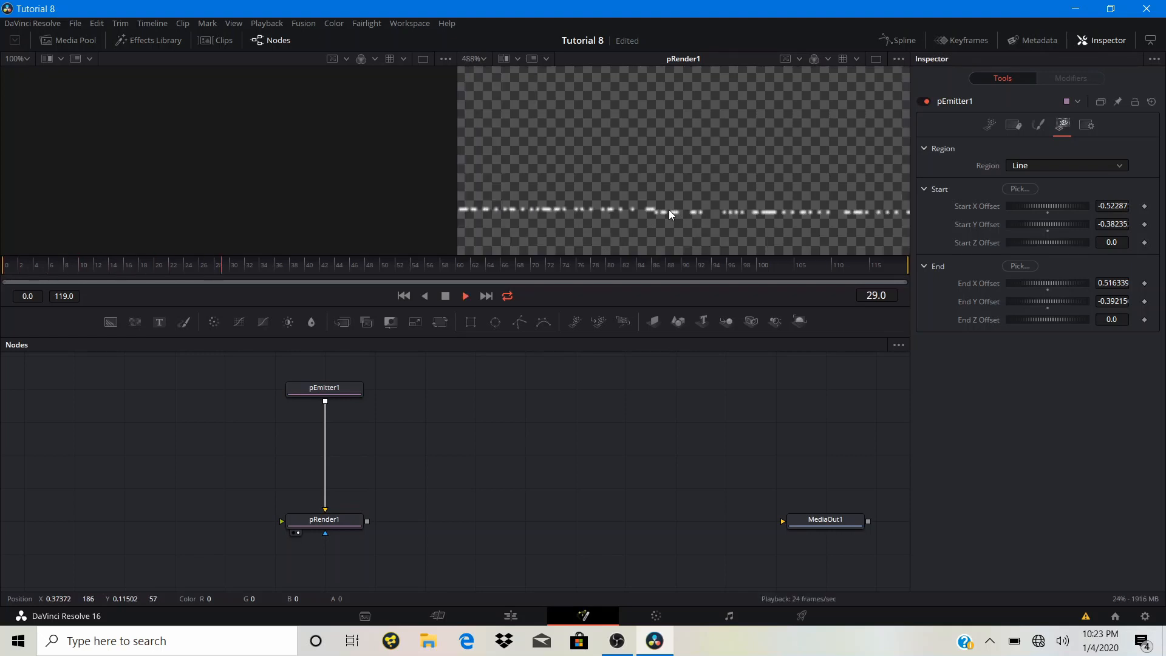
key("space")
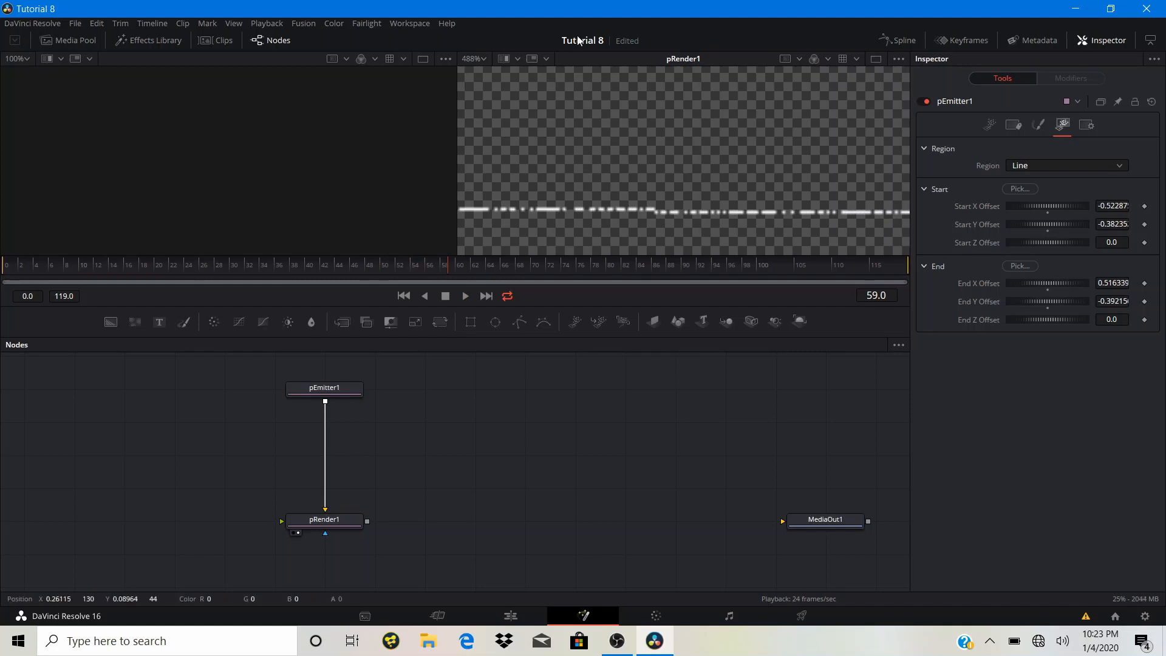
key("ctrl+f")
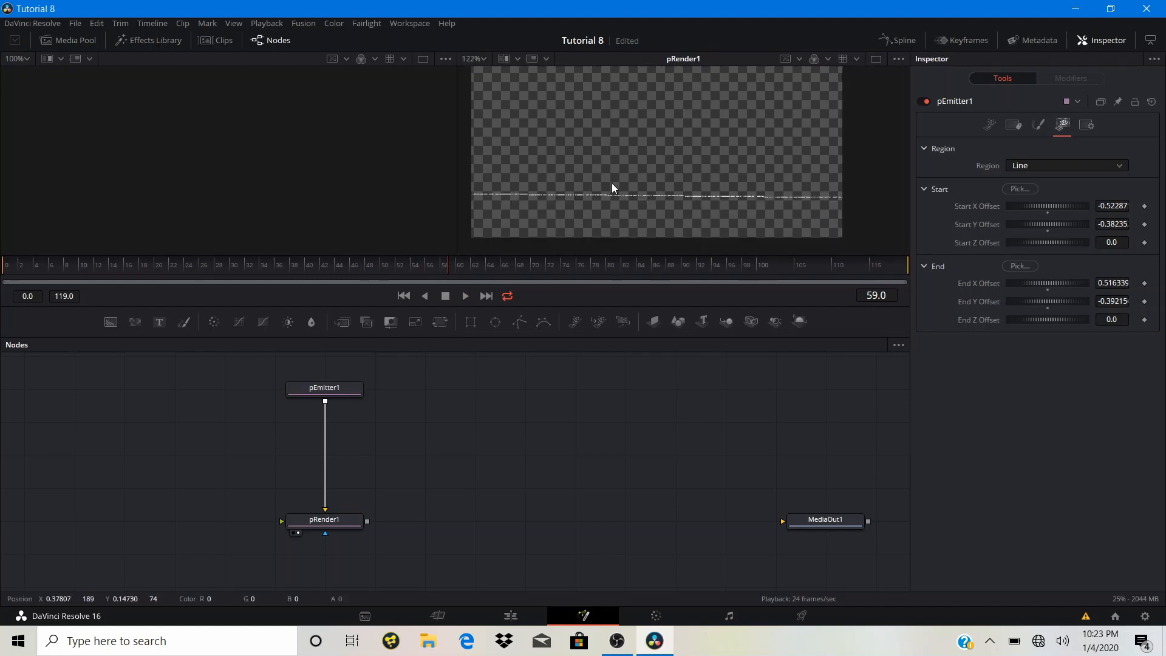
- Insert a pDirectionalForce node between pEmitter1 and pRender1
left_click(326, 389)
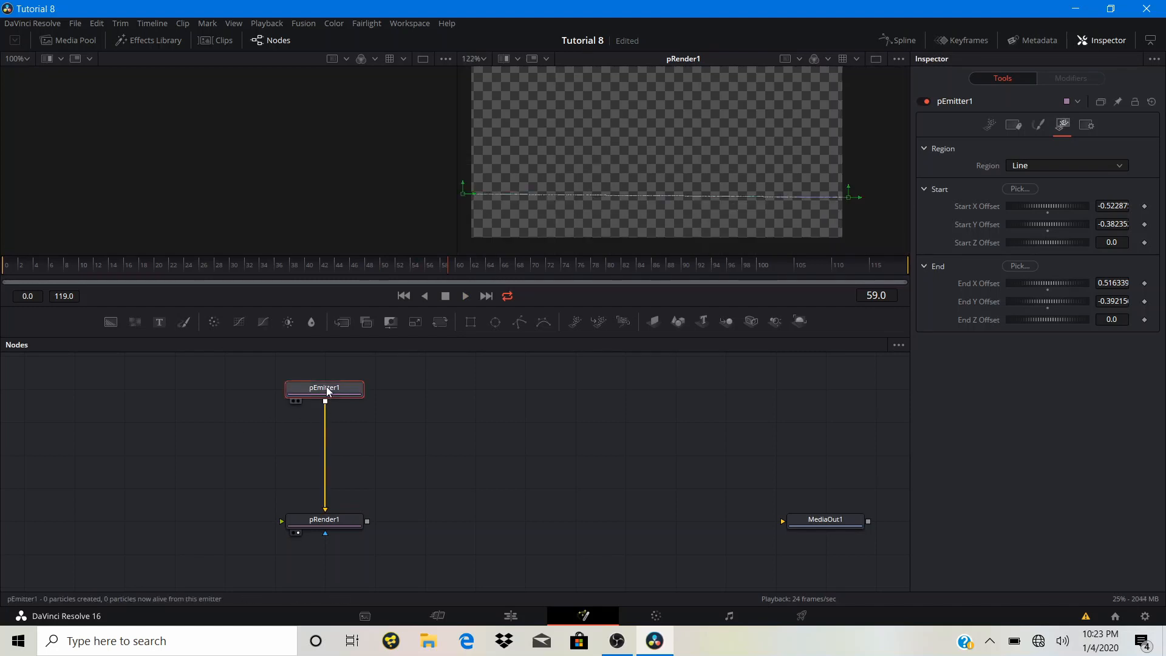
key("shift+space")
type("pre")
key("BackSpace")
key("BackSpace")
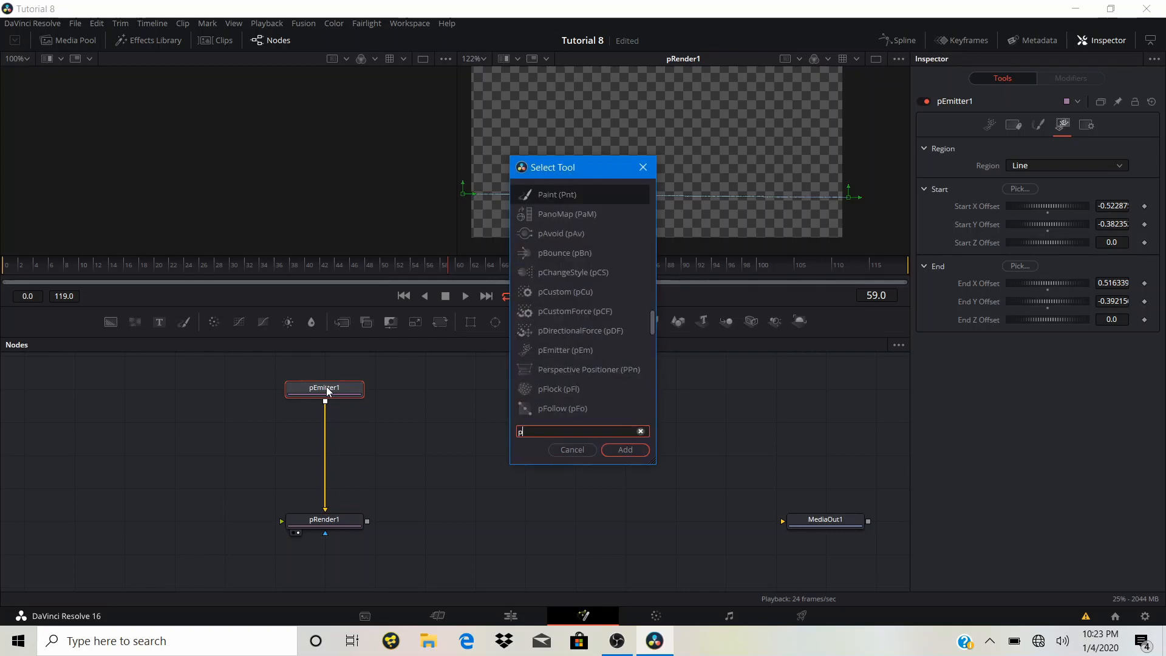
type("di")
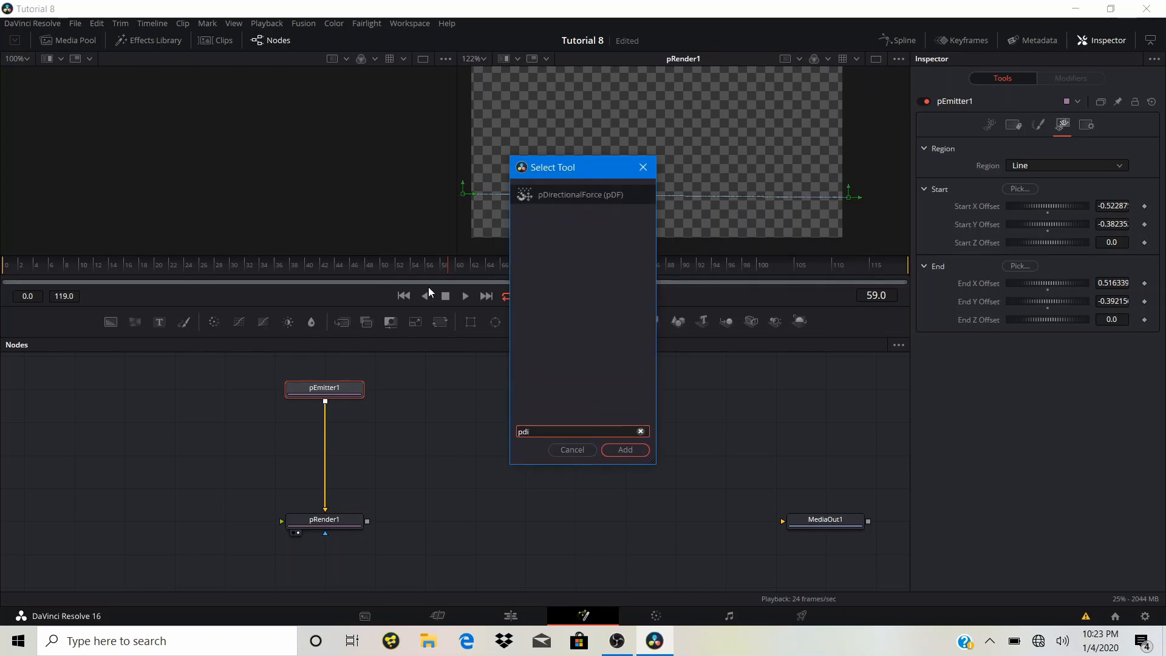
left_click(629, 448)
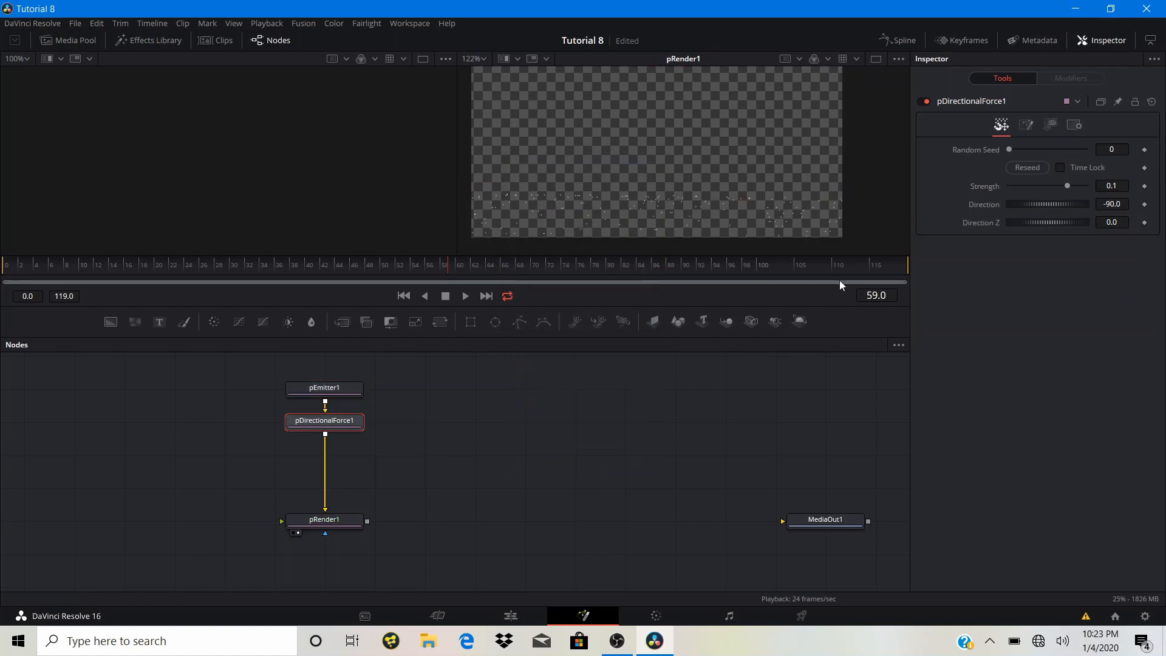
- Set the direction of pDirectionalForce1 to 90 and play the animation to check the particle movement
left_click(1105, 204)
key("BackSpace")
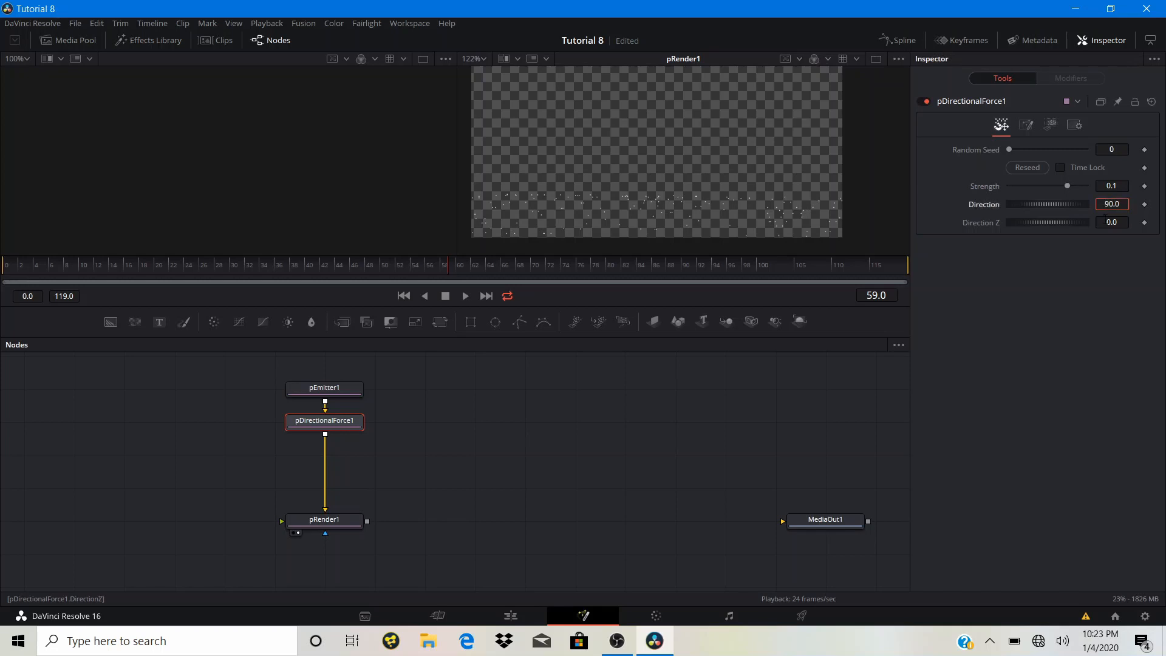
key("Return")
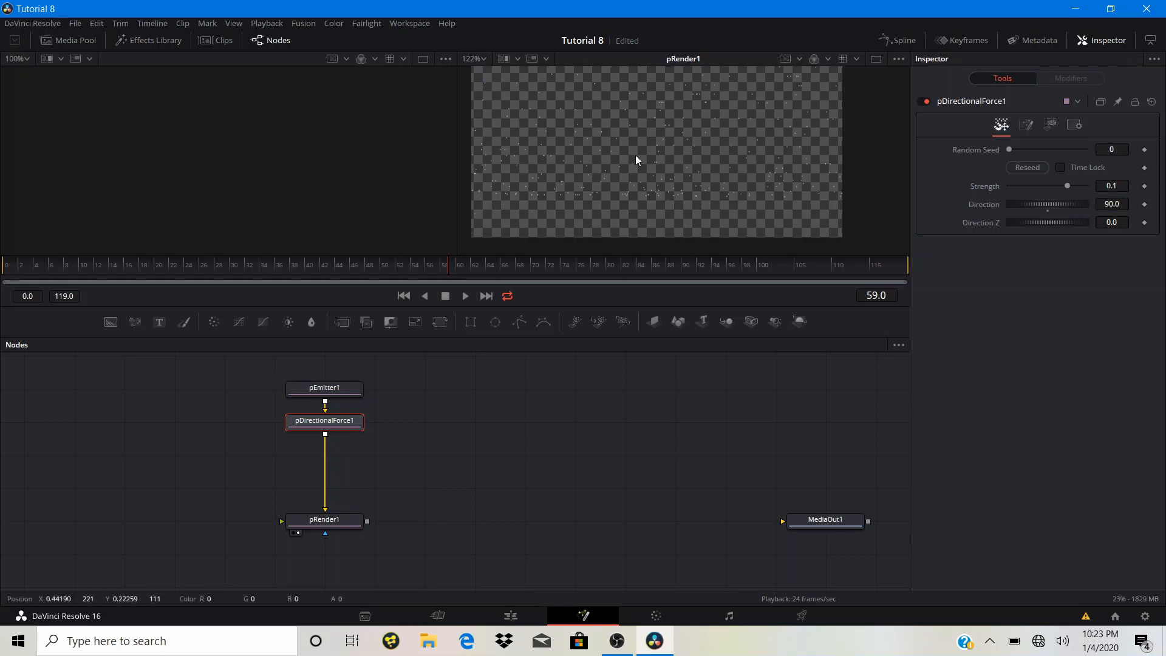
key("space")
scroll(625, 175, "up", 1)
scroll(626, 175, "down", 2)
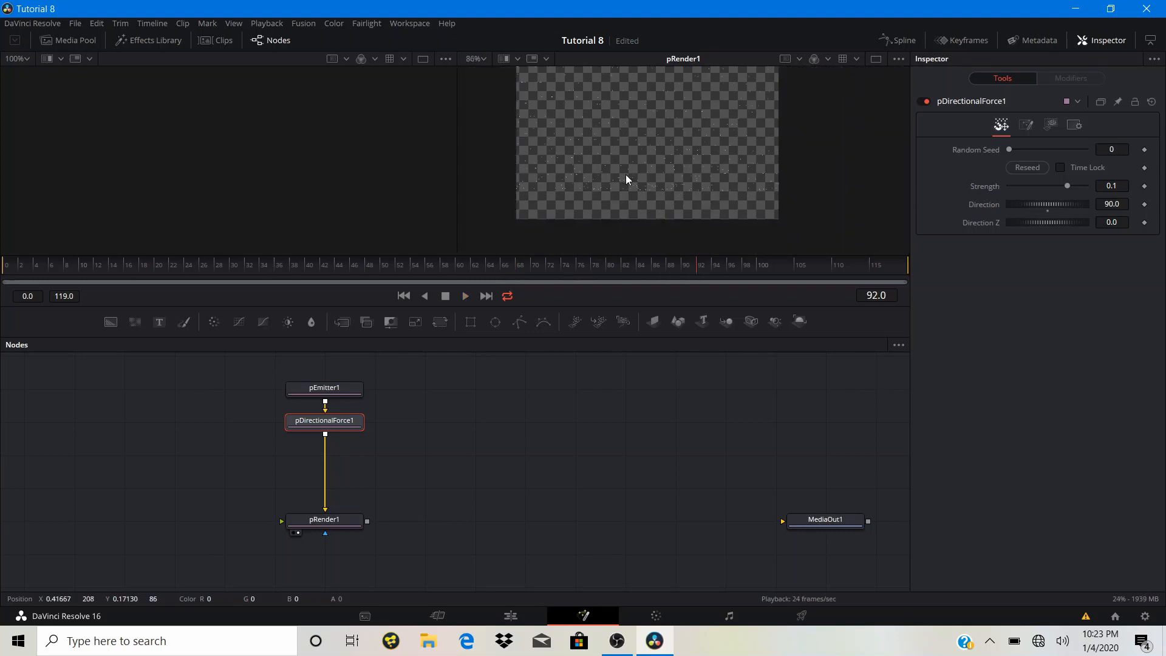
left_click_drag(625, 173, 641, 204)
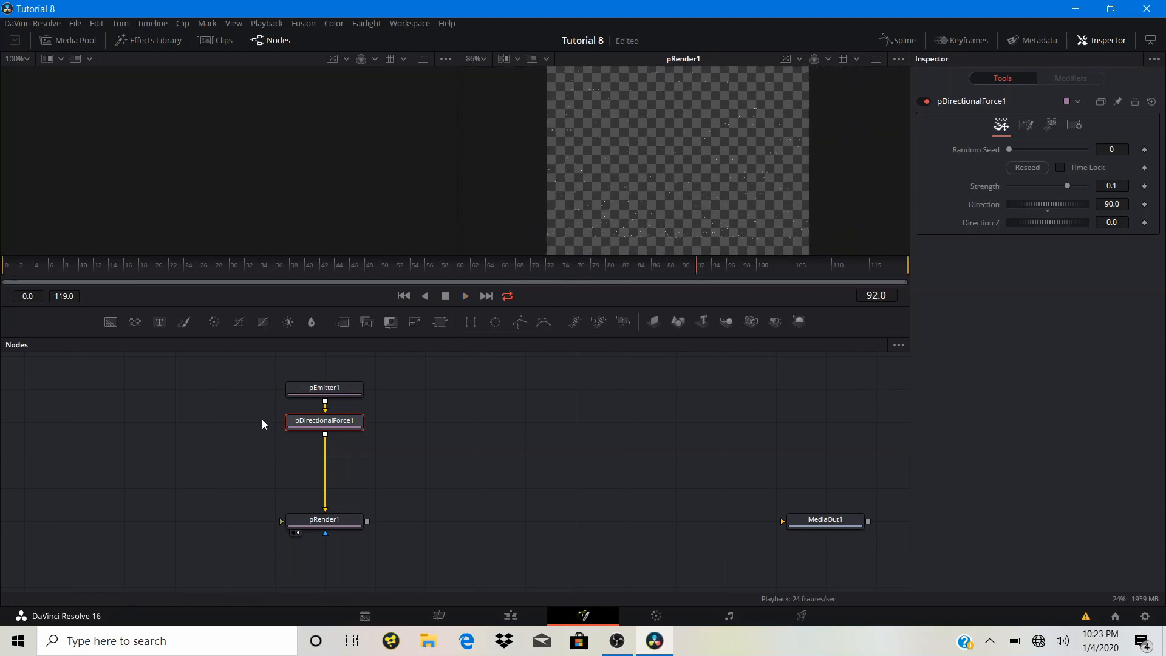
- Set the particle number of pEmitter1 to 100
left_click(324, 391)
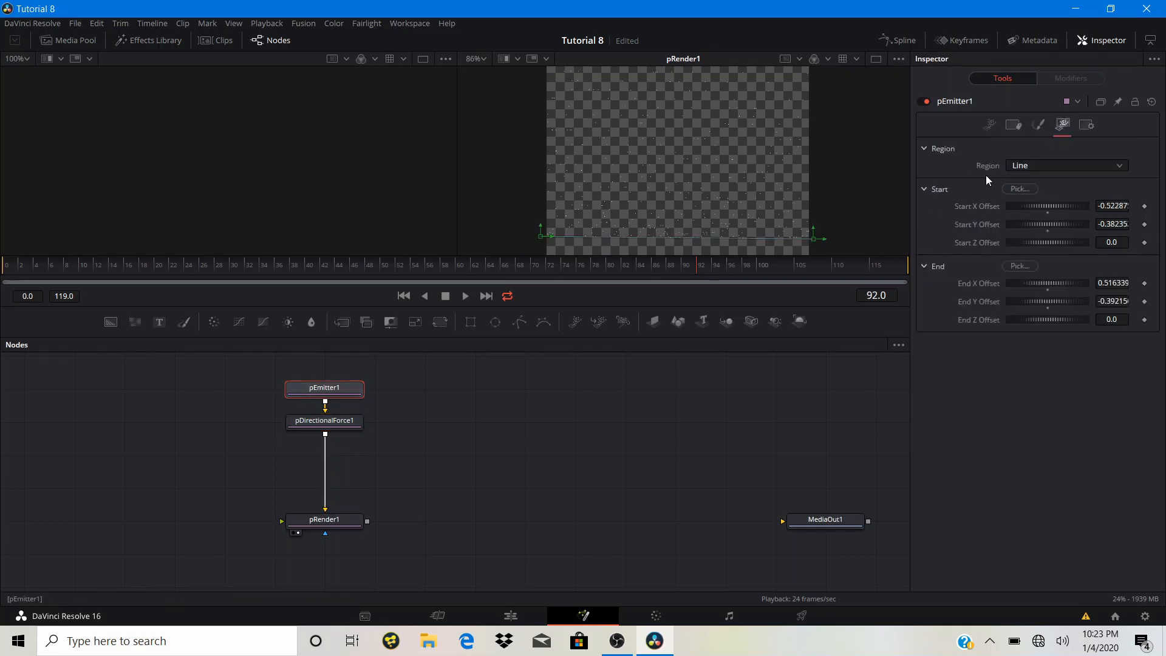
left_click(989, 125)
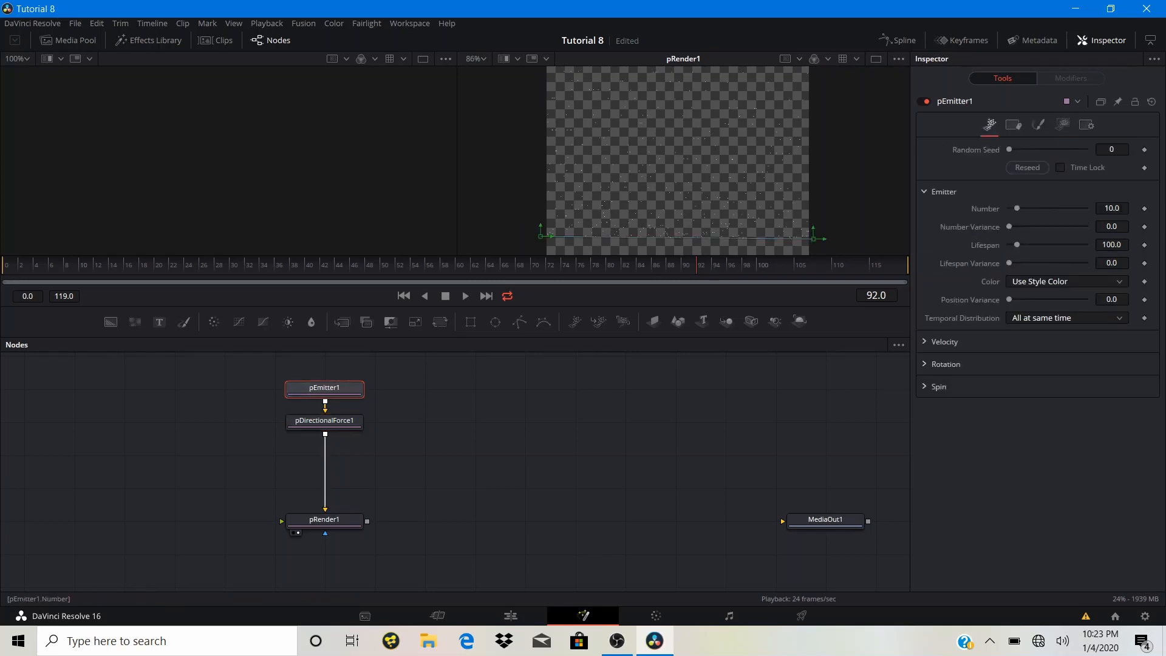
left_click(1110, 209)
type("0")
key("Return")
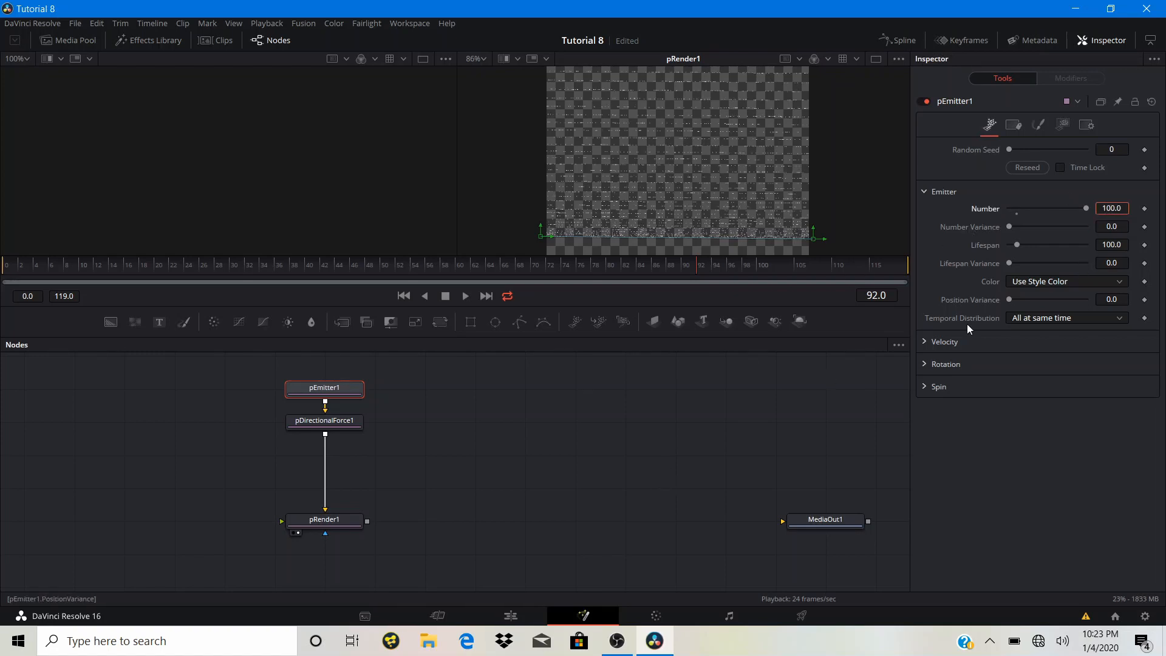
left_click(504, 457)
scroll(682, 202, "up", 3)
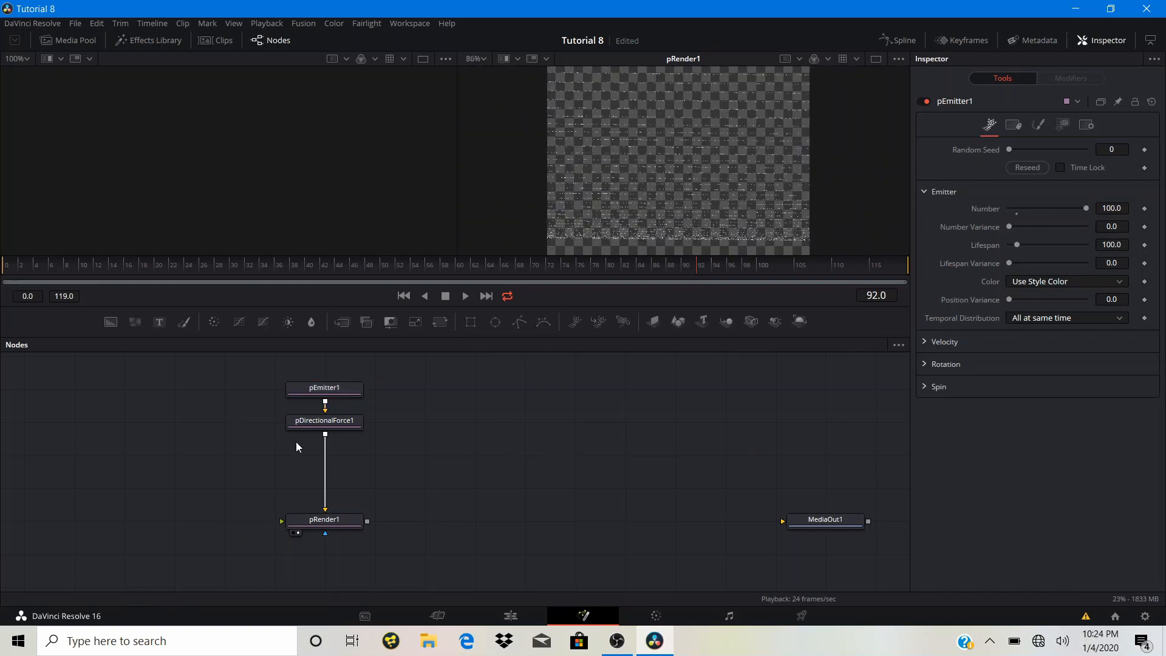
- Set the particle lifespan of pEmitter1 to 20 and play the animation from frame 0
left_click(338, 387)
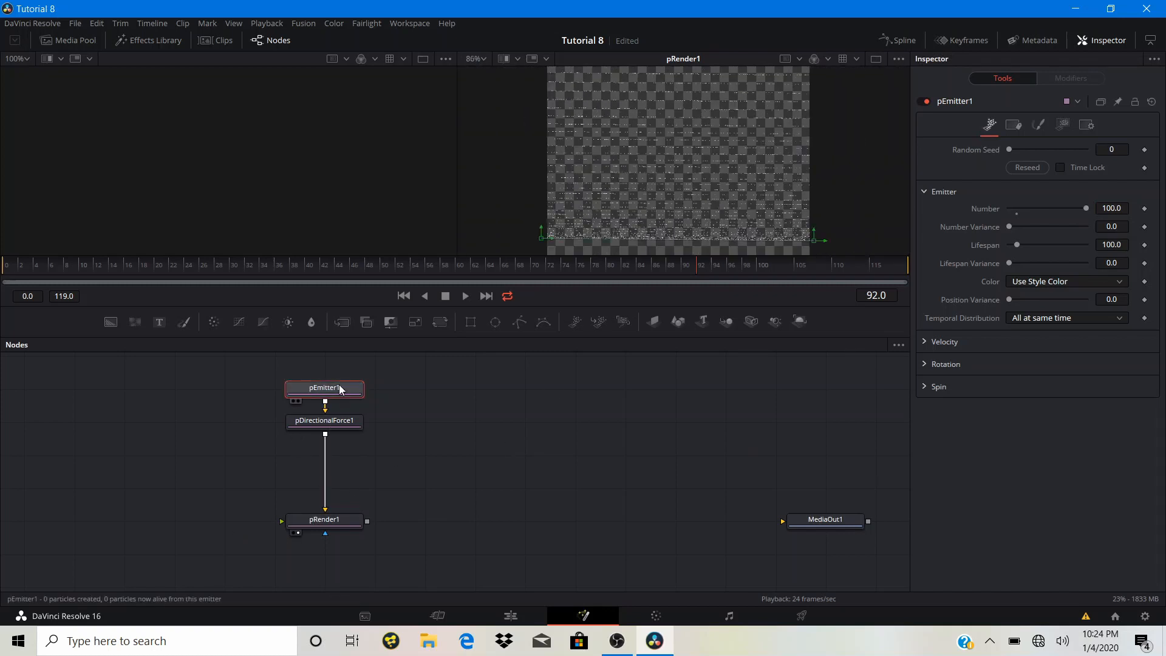
left_click_drag(1014, 246, 1011, 246)
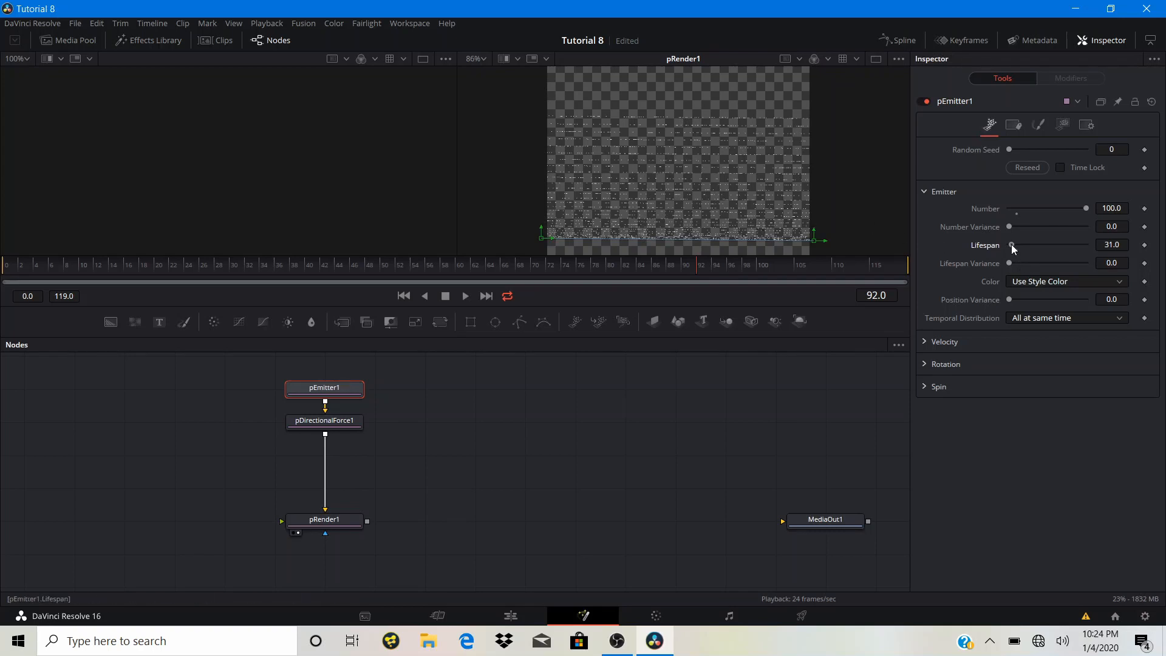
left_click_drag(1011, 244, 1010, 244)
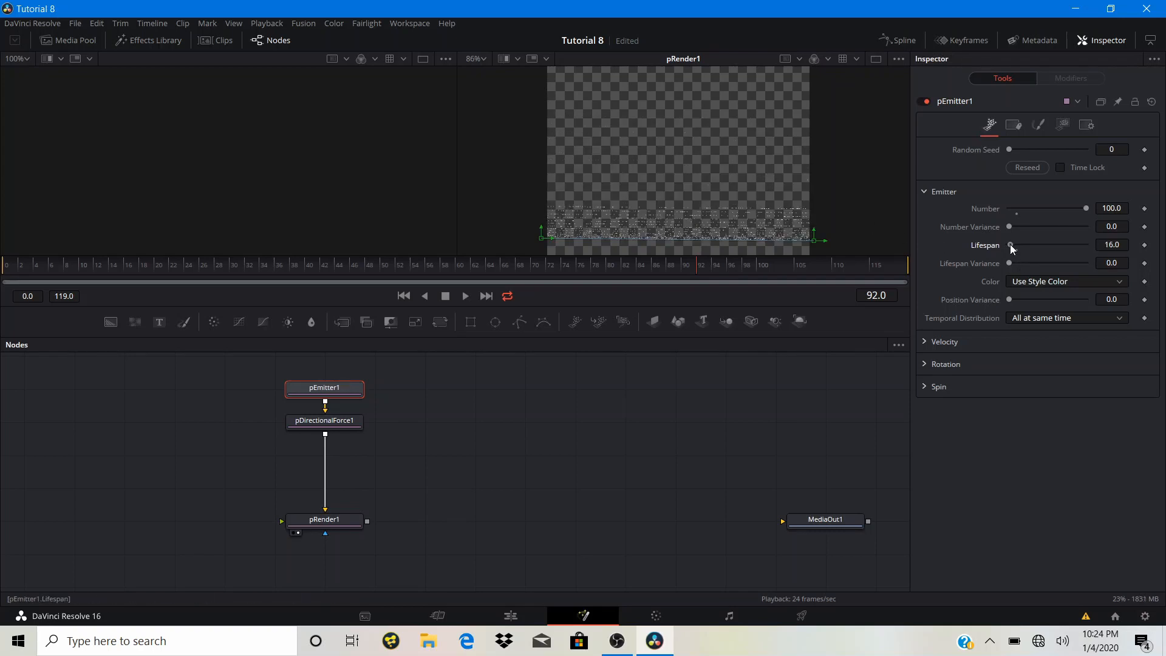
left_click(525, 511)
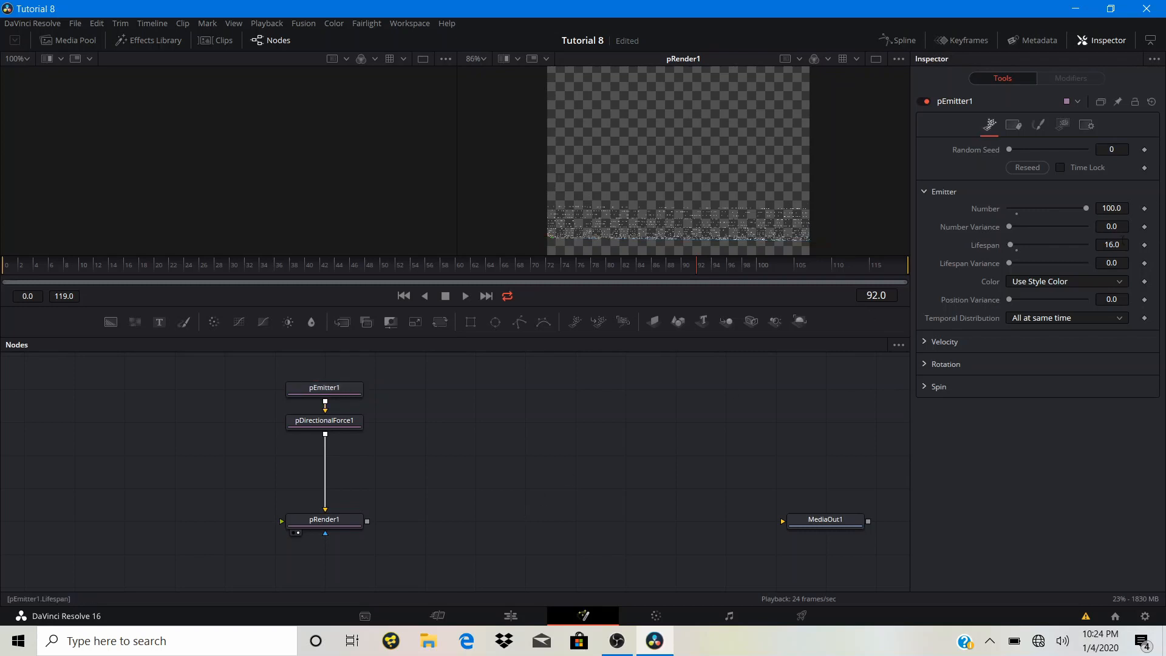
left_click(1109, 244)
key("Return")
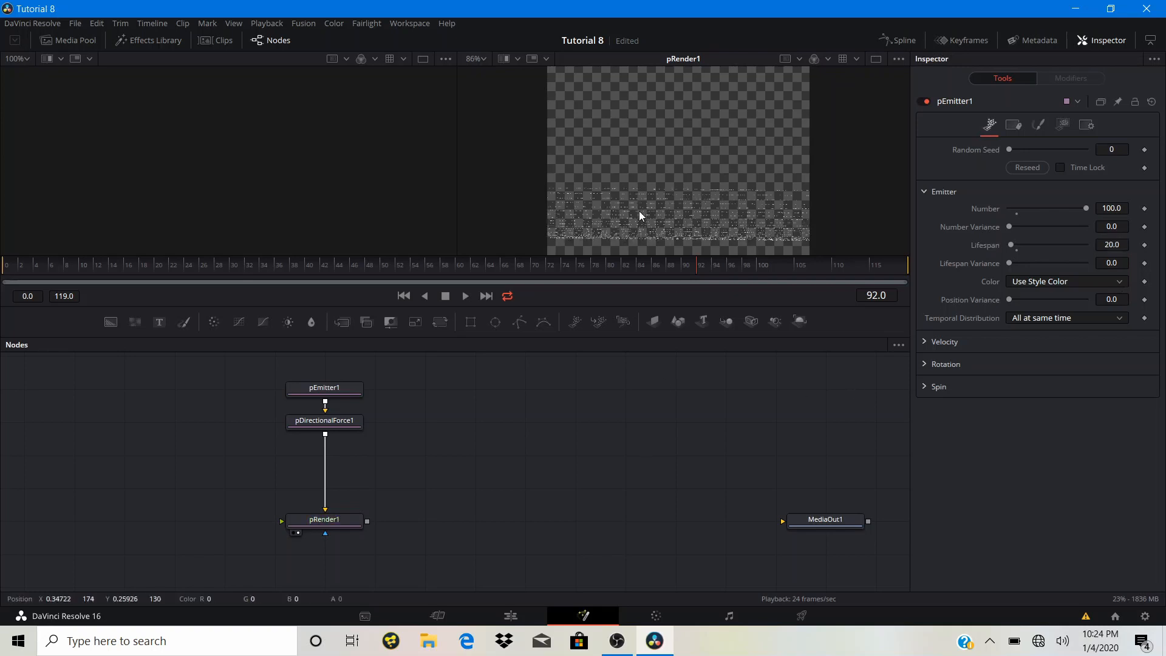
key("v")
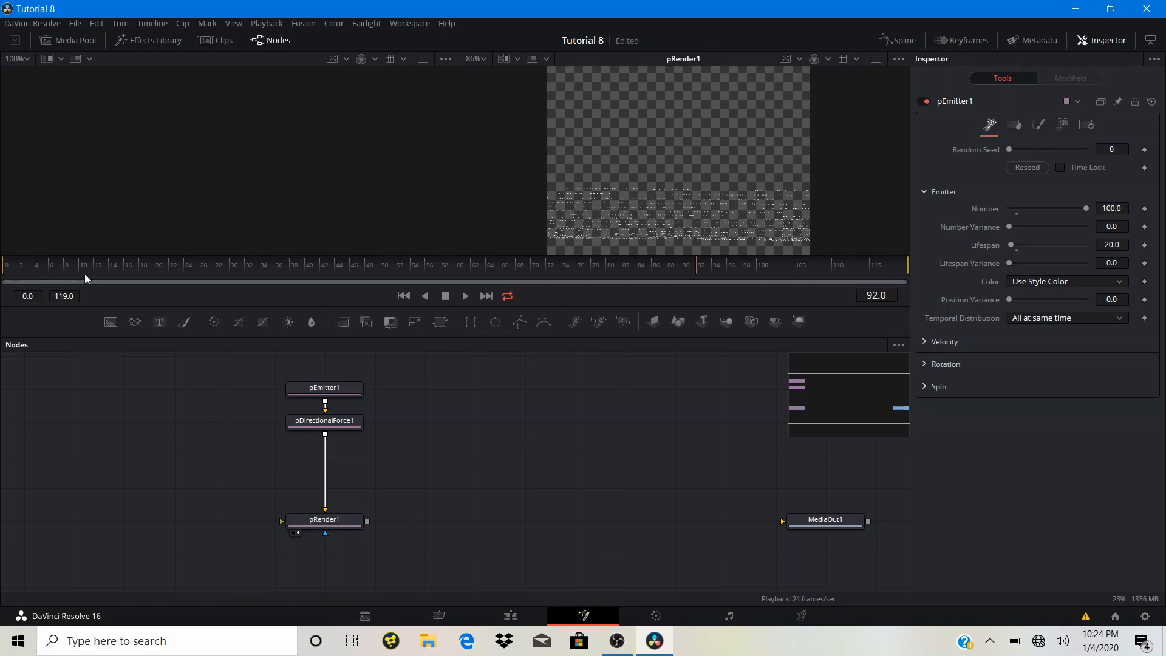
left_click(5, 264)
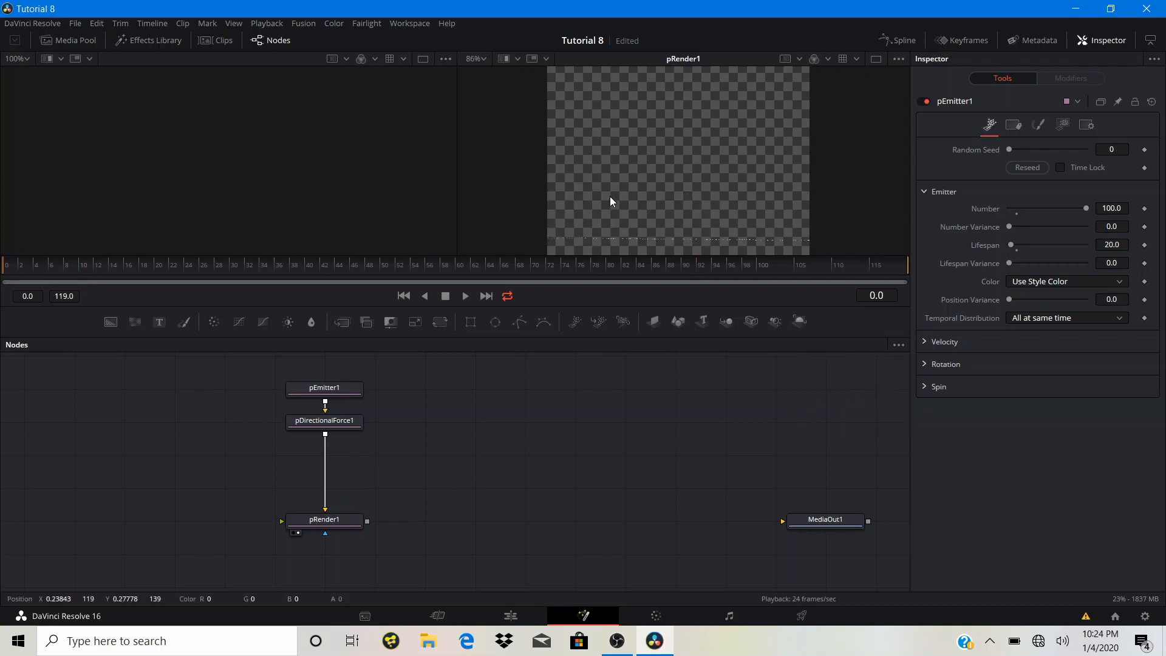
key("space")
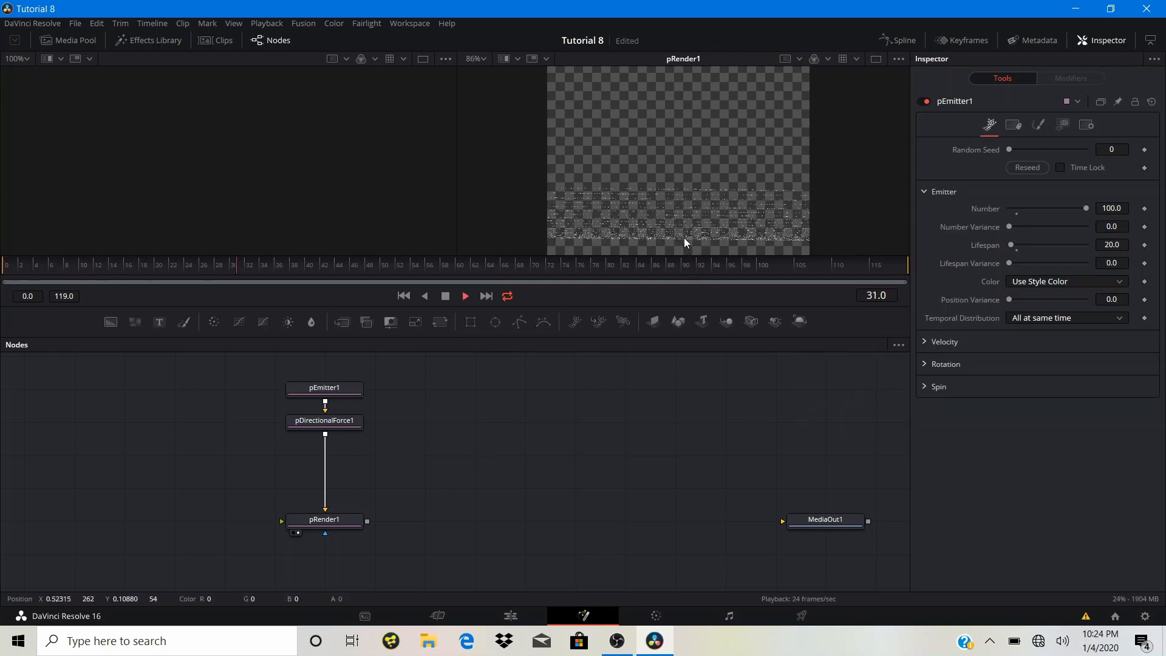
key("space")
- Raise pEmitter1's Number Variance to about 2.4 and Lifespan Variance to about 7.1, and play the result
scroll(645, 219, "up", 4)
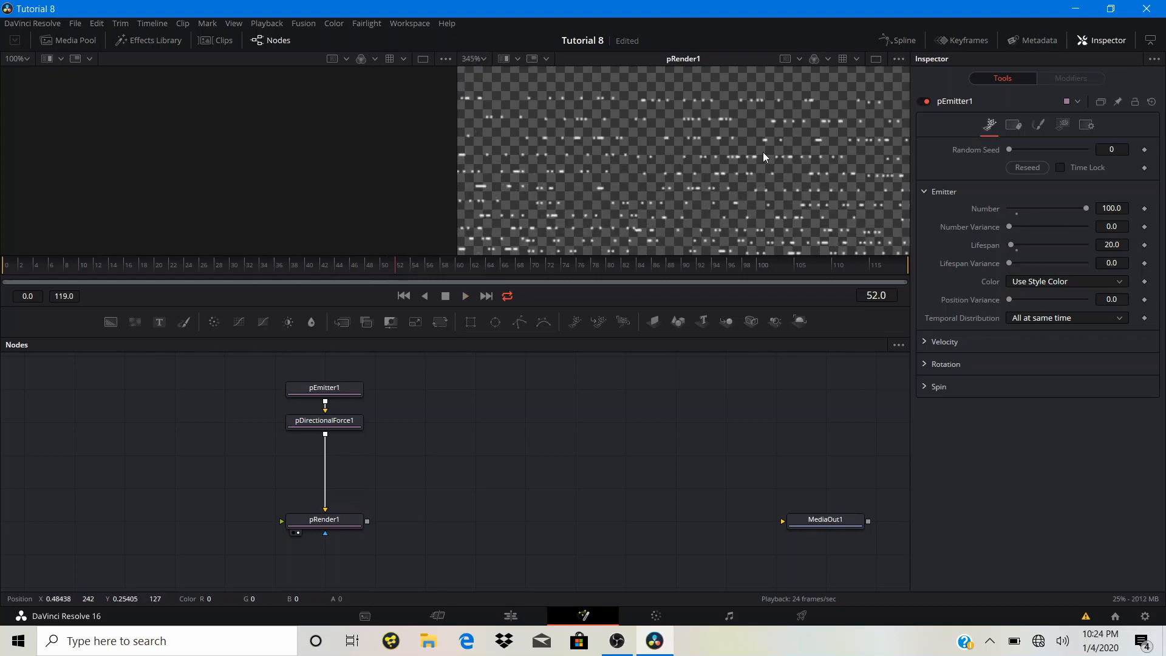
scroll(585, 166, "down", 1)
scroll(585, 165, "down", 1)
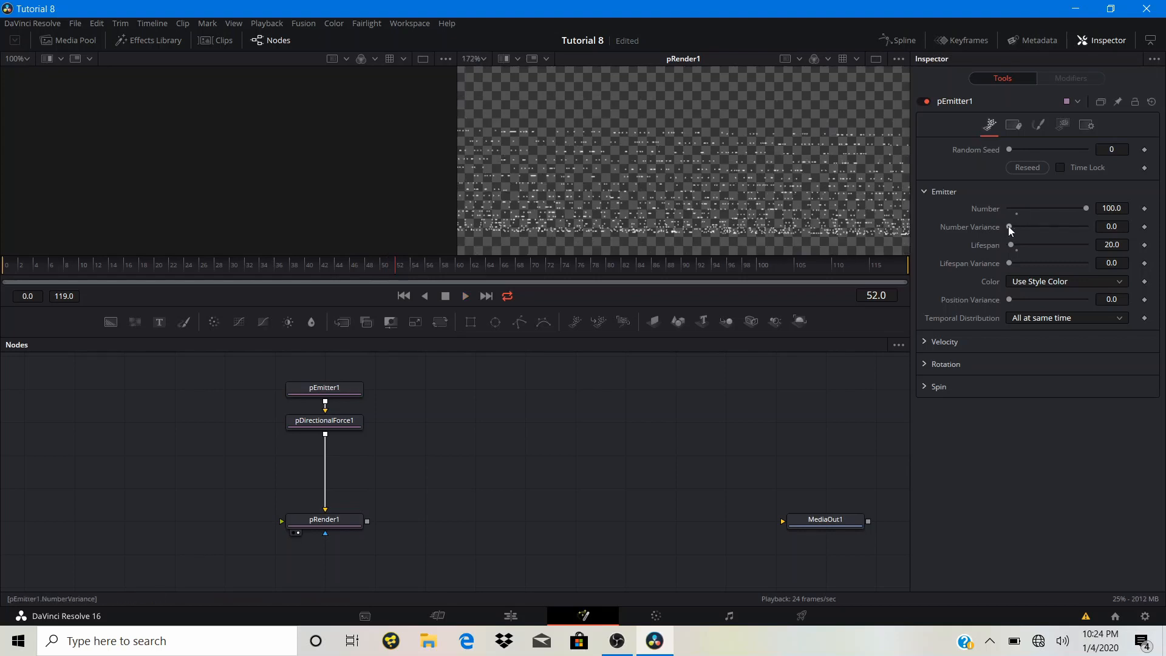
left_click_drag(1009, 226, 1014, 266)
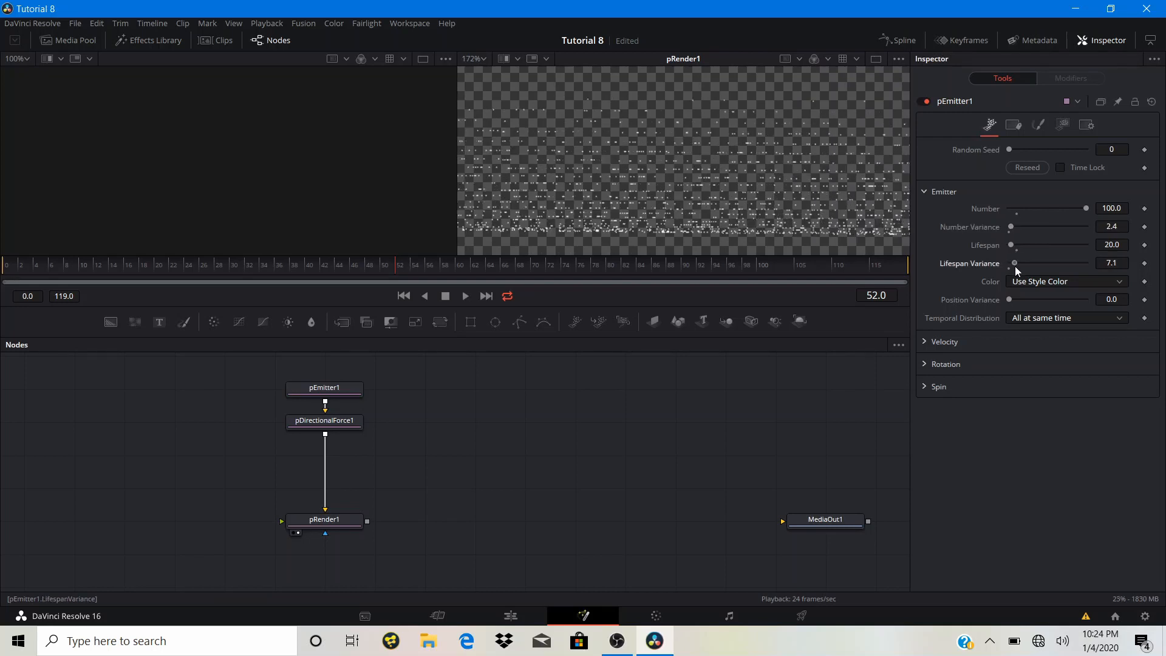
key("space")
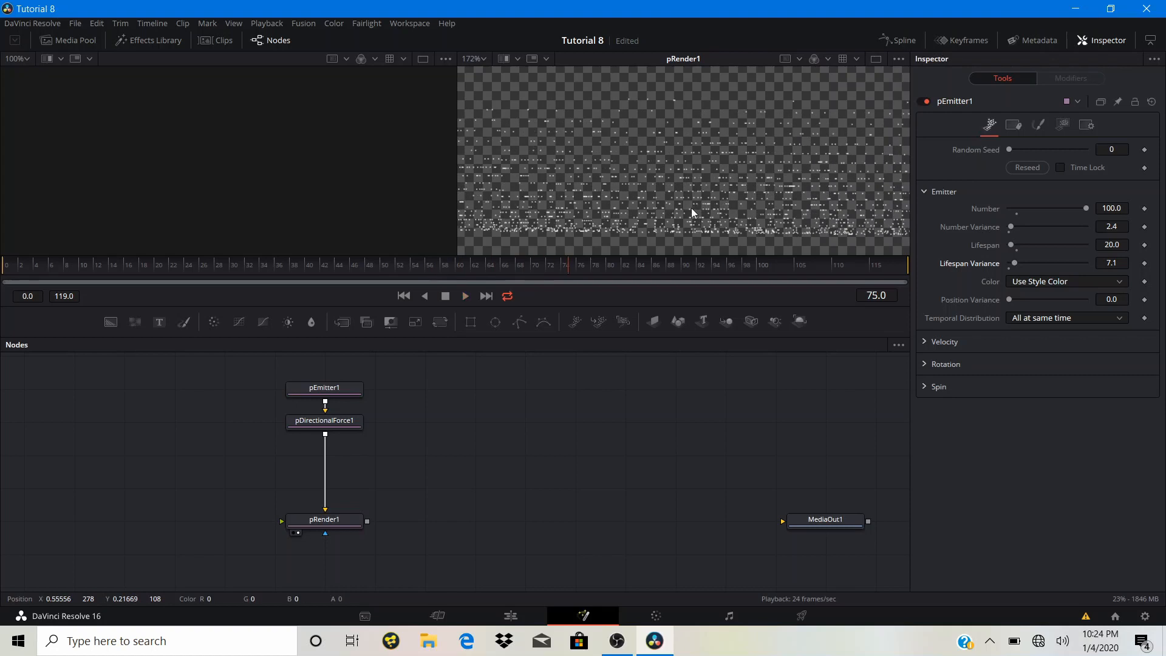
scroll(687, 217, "up", 3)
scroll(686, 217, "down", 5)
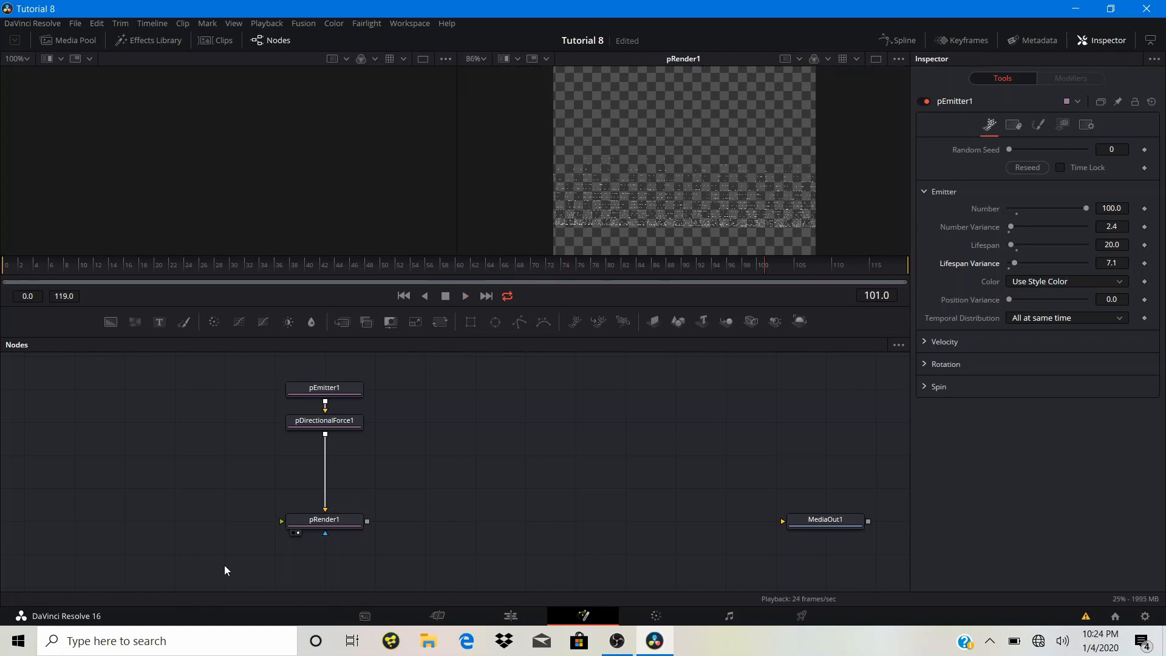
- Insert a pTurbulence node after pDirectionalForce1 and raise its X Strength to about 0.535 and Y Strength to about 0.591
left_click(326, 423)
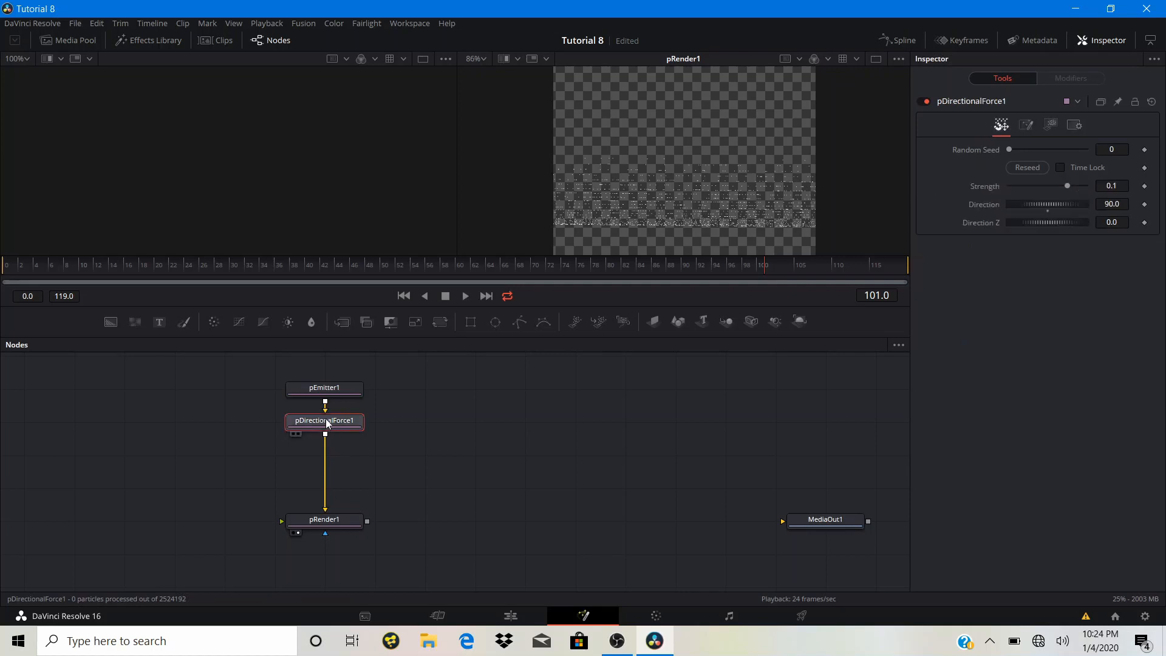
key("shift+space")
type("p")
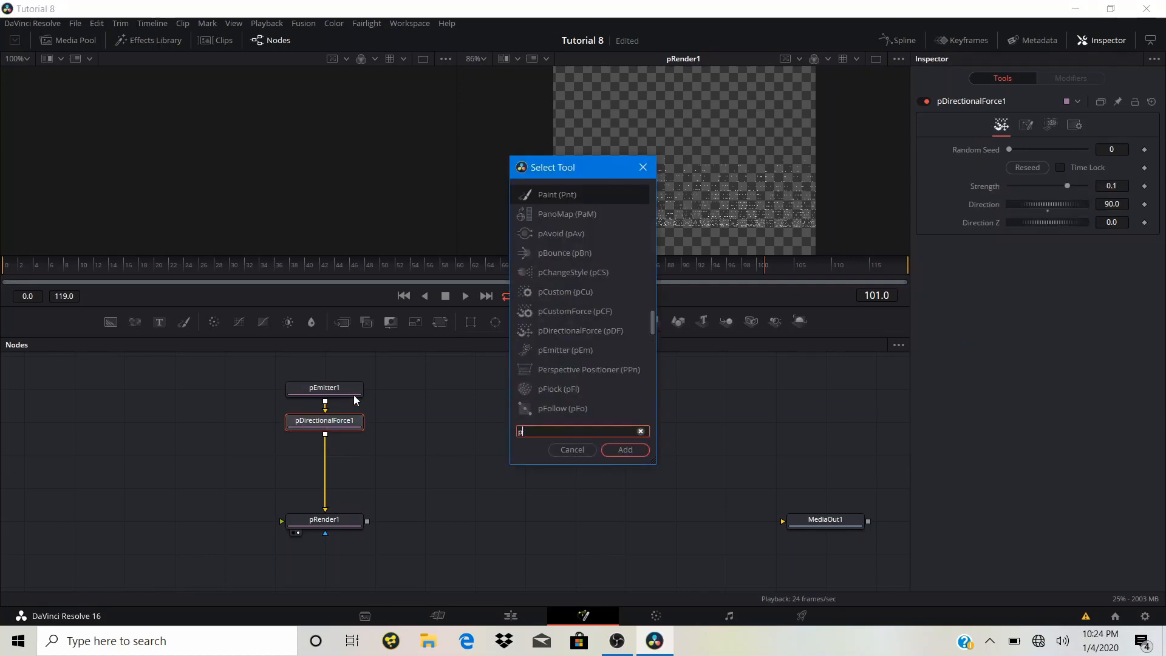
type("tur")
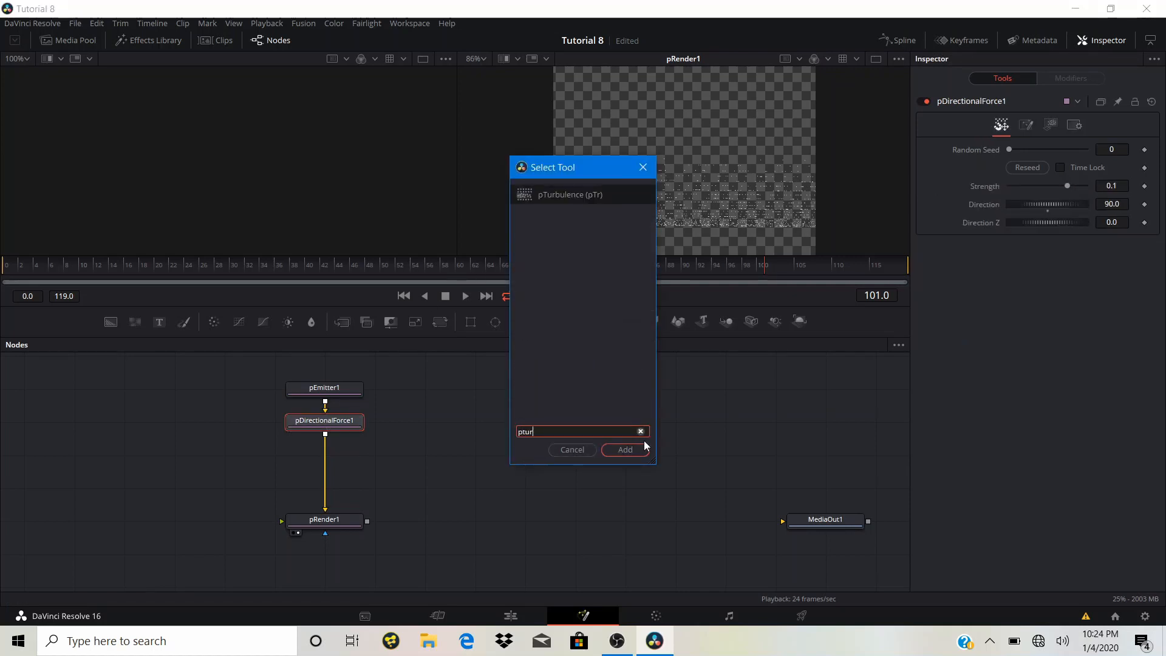
left_click(620, 451)
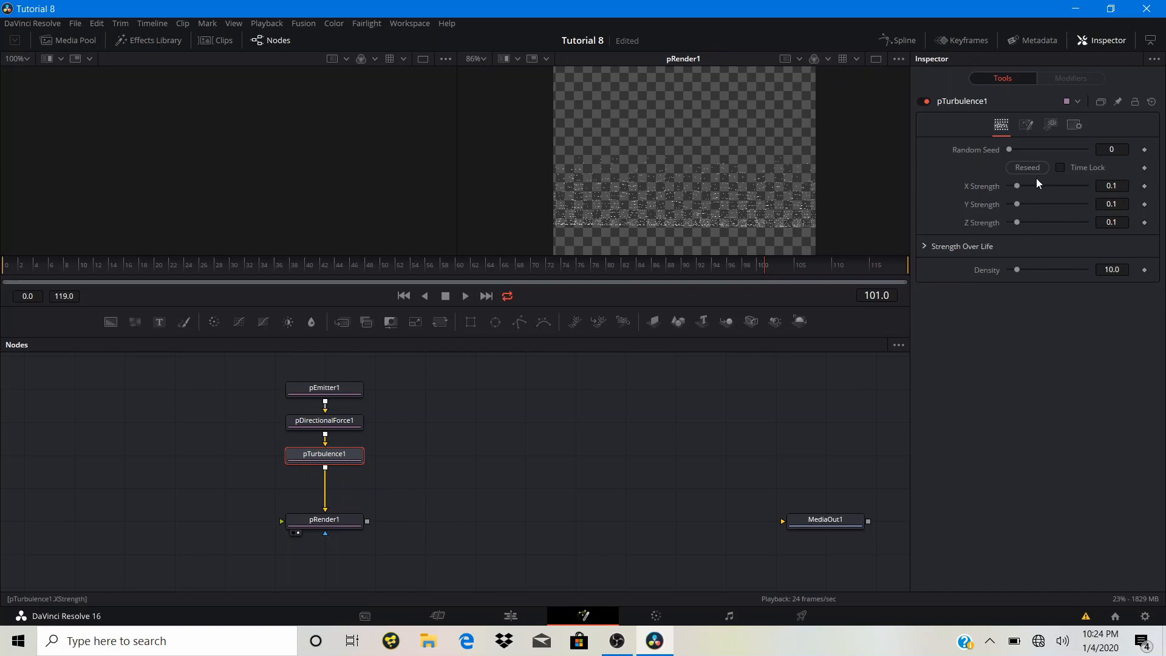
left_click_drag(1021, 186, 1057, 208)
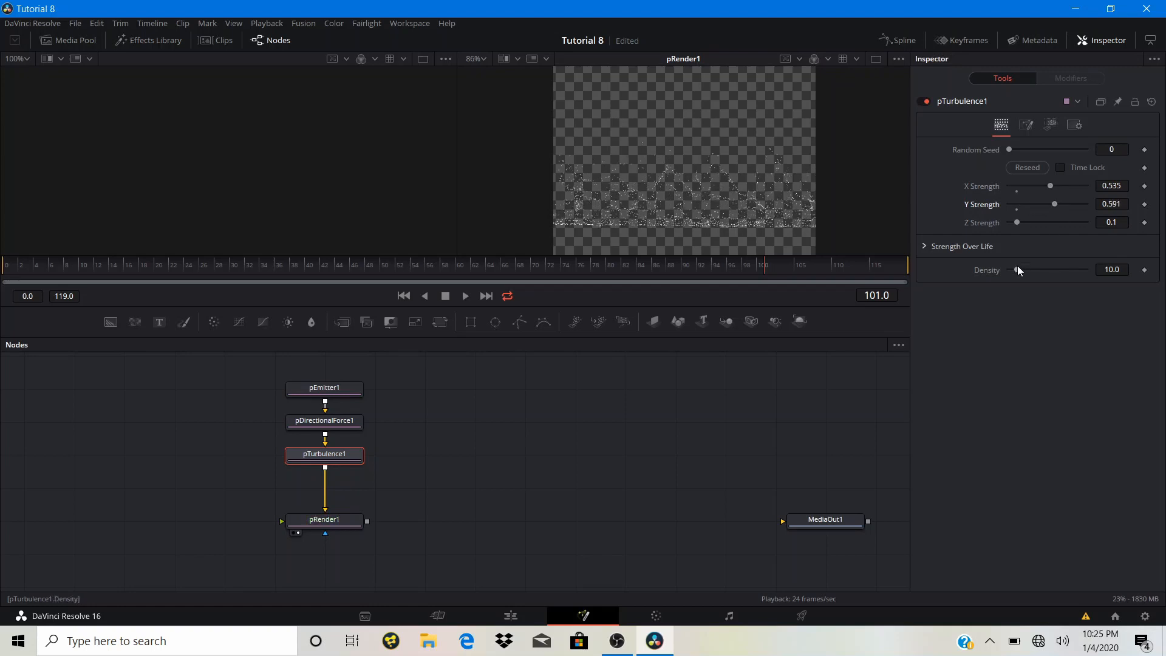
- Raise pTurbulence1's Density to about 19.7 and play the animation, inspecting the particles up close
left_click_drag(1018, 268, 1025, 272)
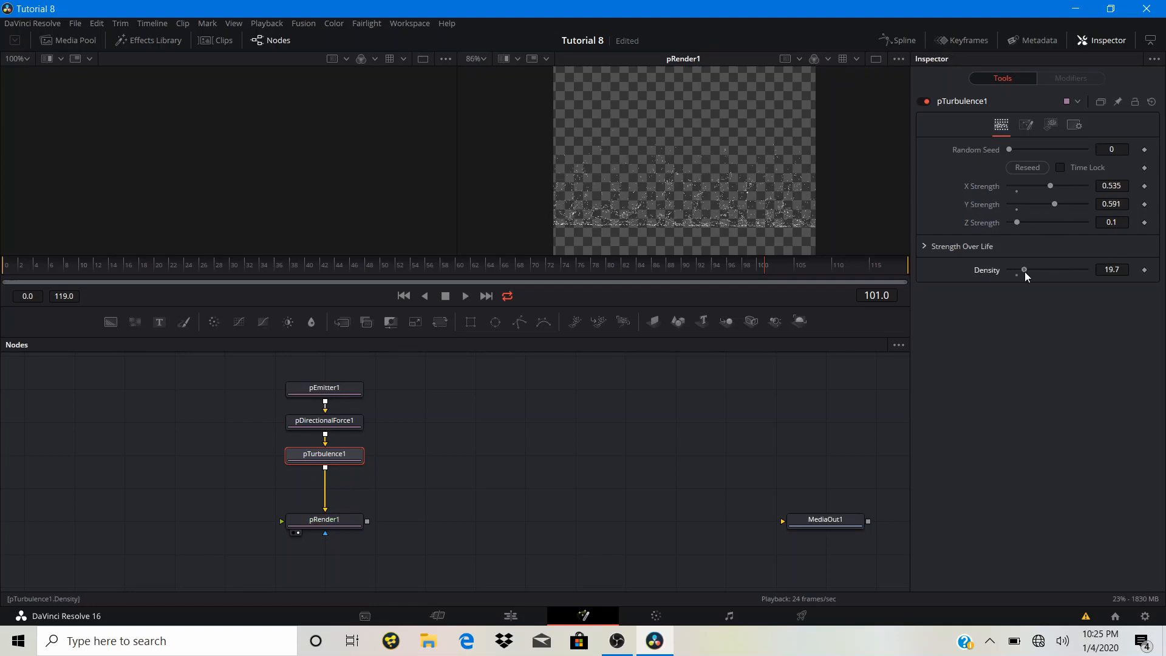
key("space")
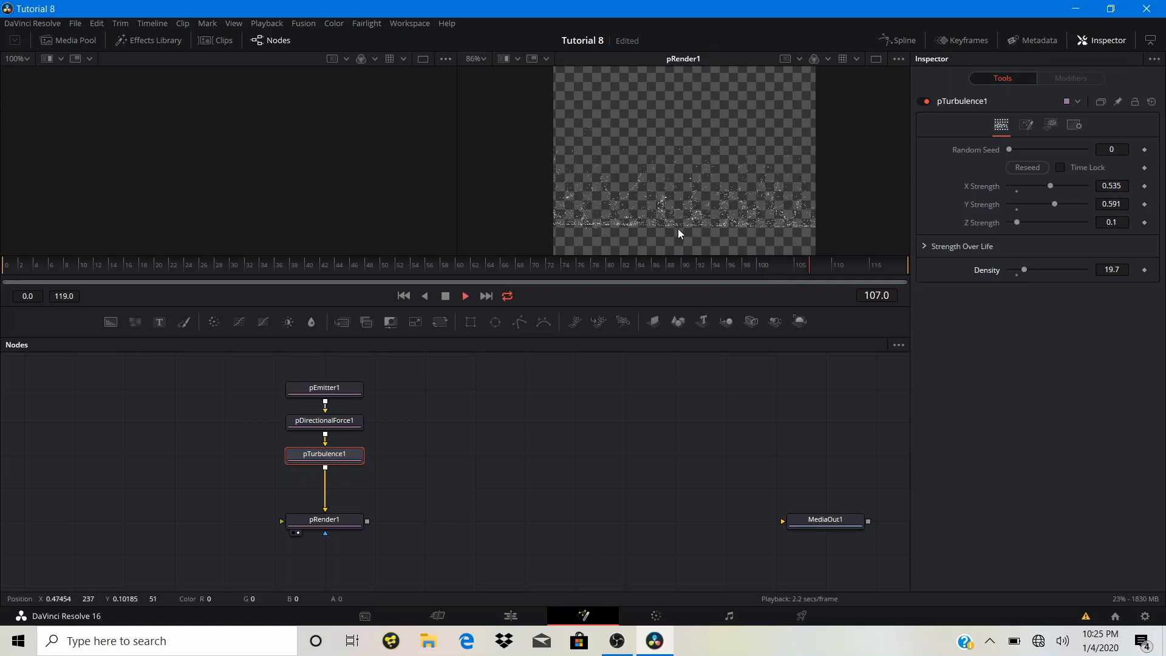
key("space")
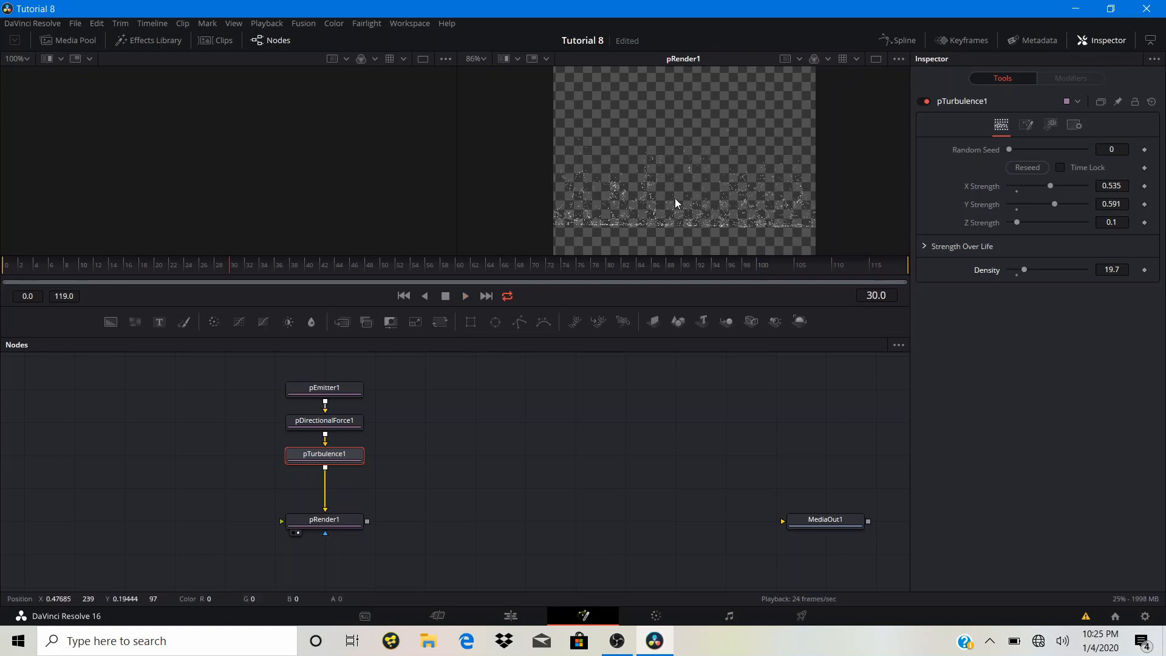
scroll(668, 208, "up", 5)
key("space")
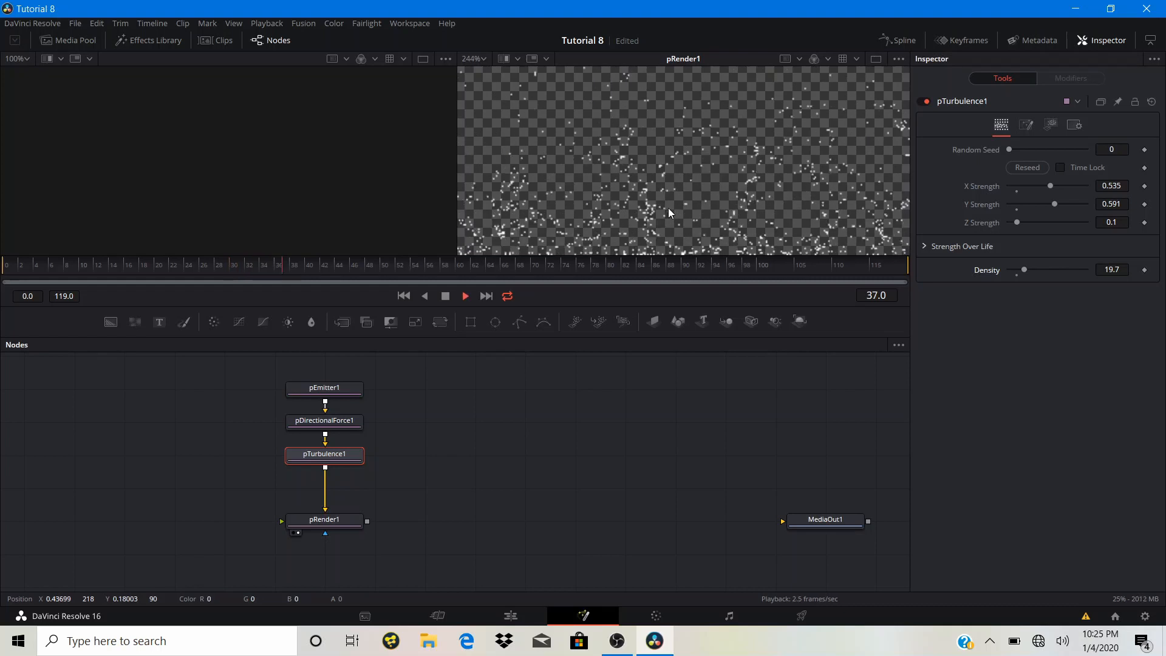
key("space")
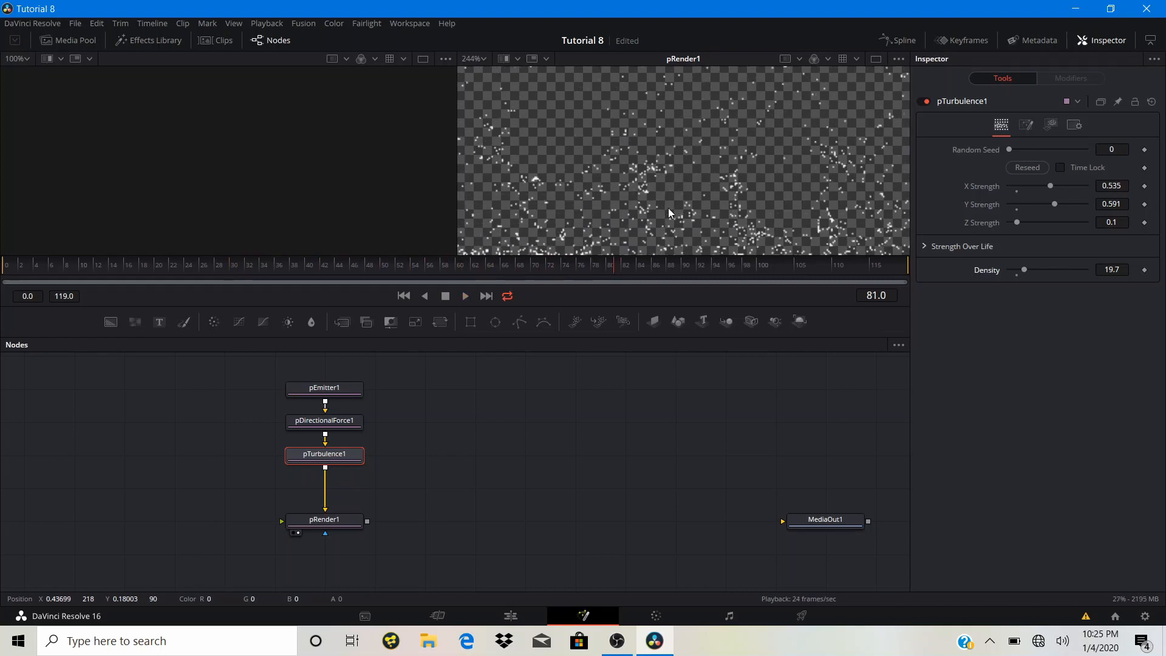
scroll(668, 208, "down", 5)
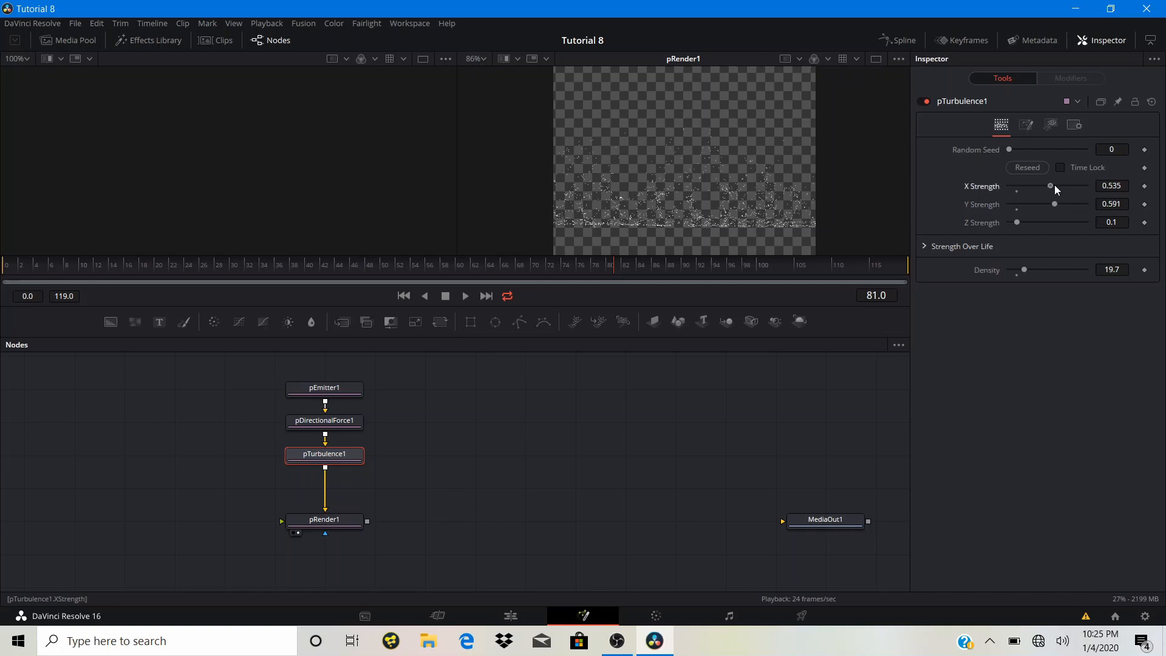
- Set pTurbulence1's X Strength to about 0.654 and Density to about 25.2, playing the animation to check the motion
left_click_drag(1054, 184, 1063, 187)
left_click_drag(1025, 269, 1034, 268)
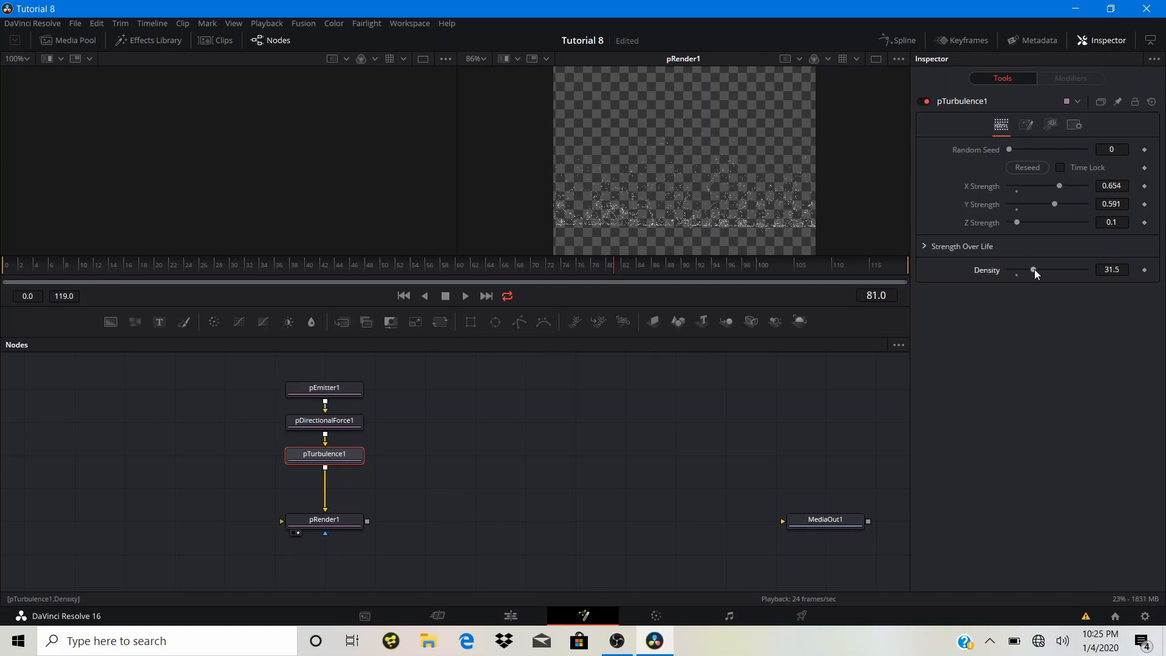
key("space")
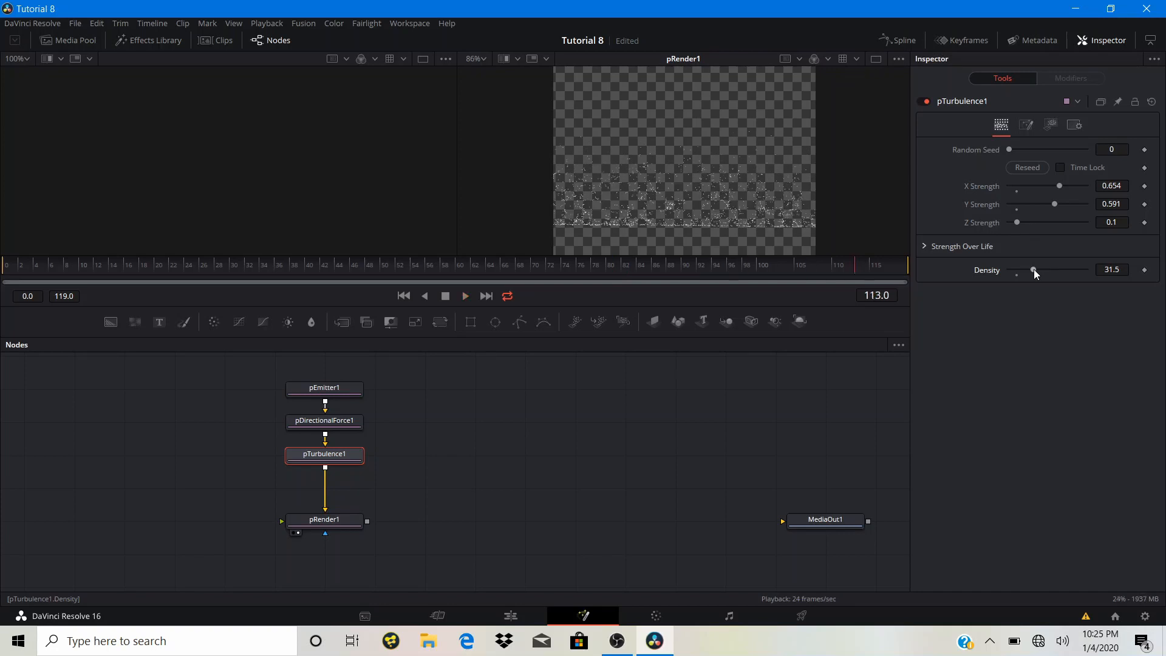
left_click_drag(1033, 268, 1026, 268)
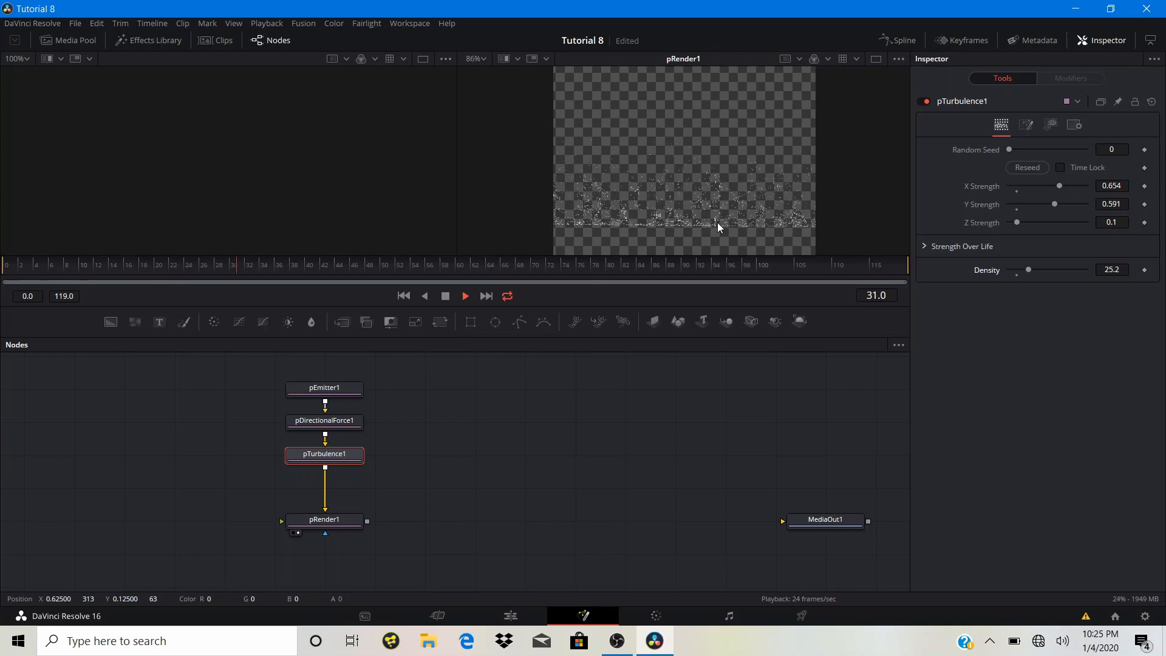
key("space")
- Place pRender1 directly below pTurbulence1 and shift the whole particle node chain further away from MediaOut1
left_click_drag(332, 528, 327, 496)
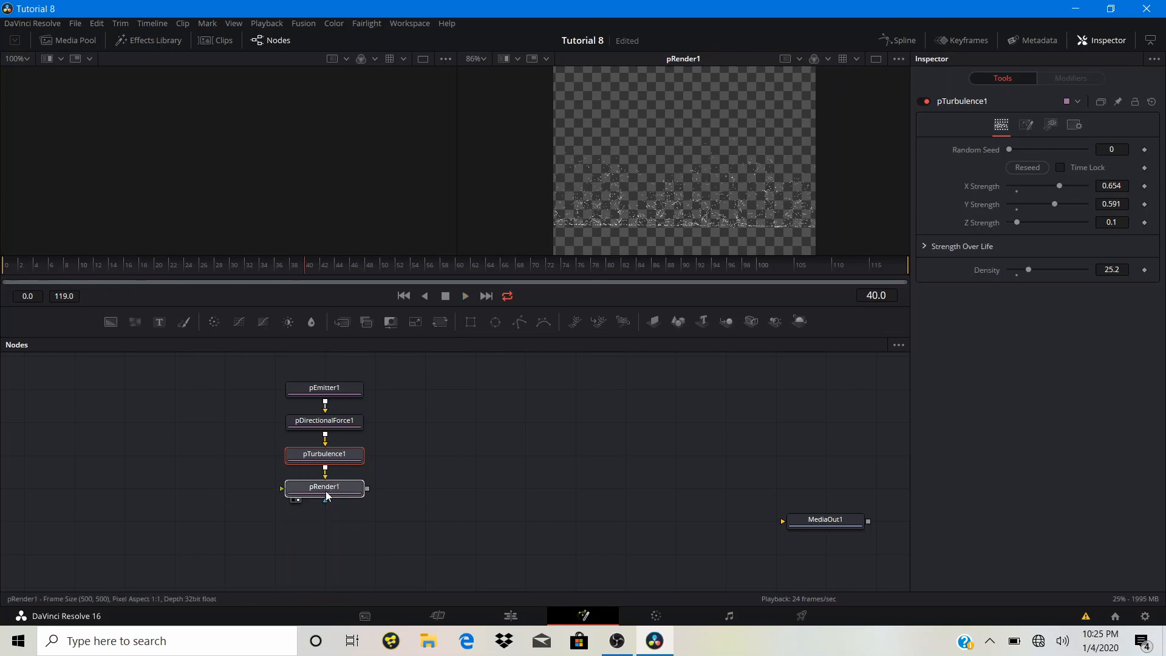
left_click(326, 495)
left_click(457, 420)
left_click_drag(247, 368, 192, 480)
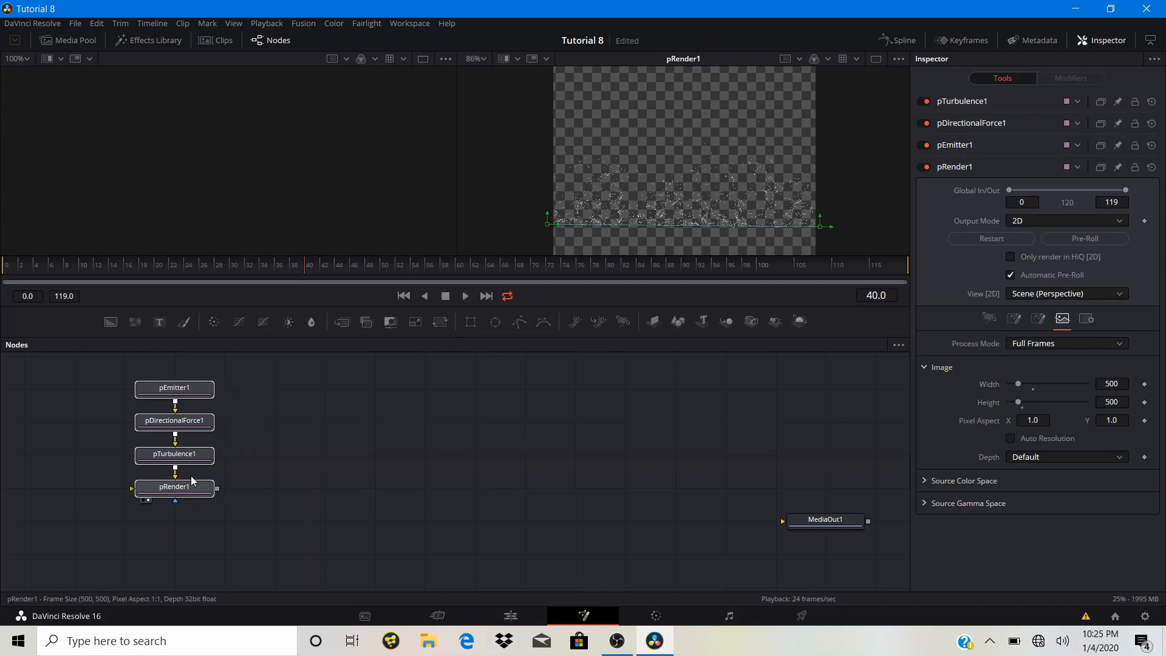
right_click(304, 471)
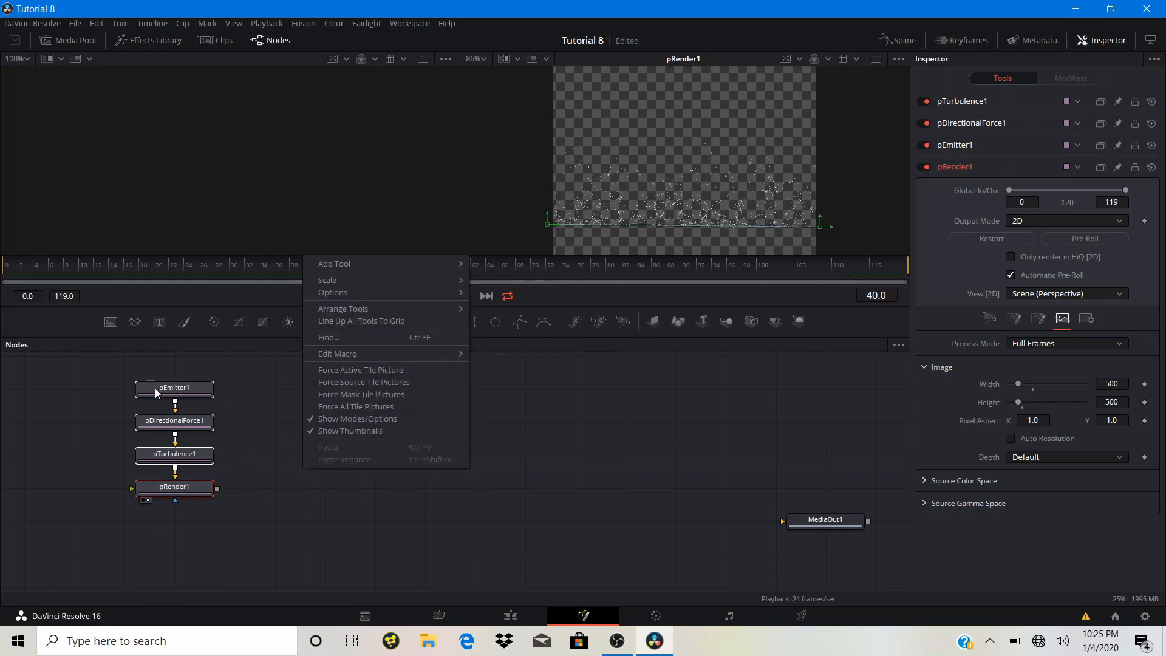
left_click(277, 398)
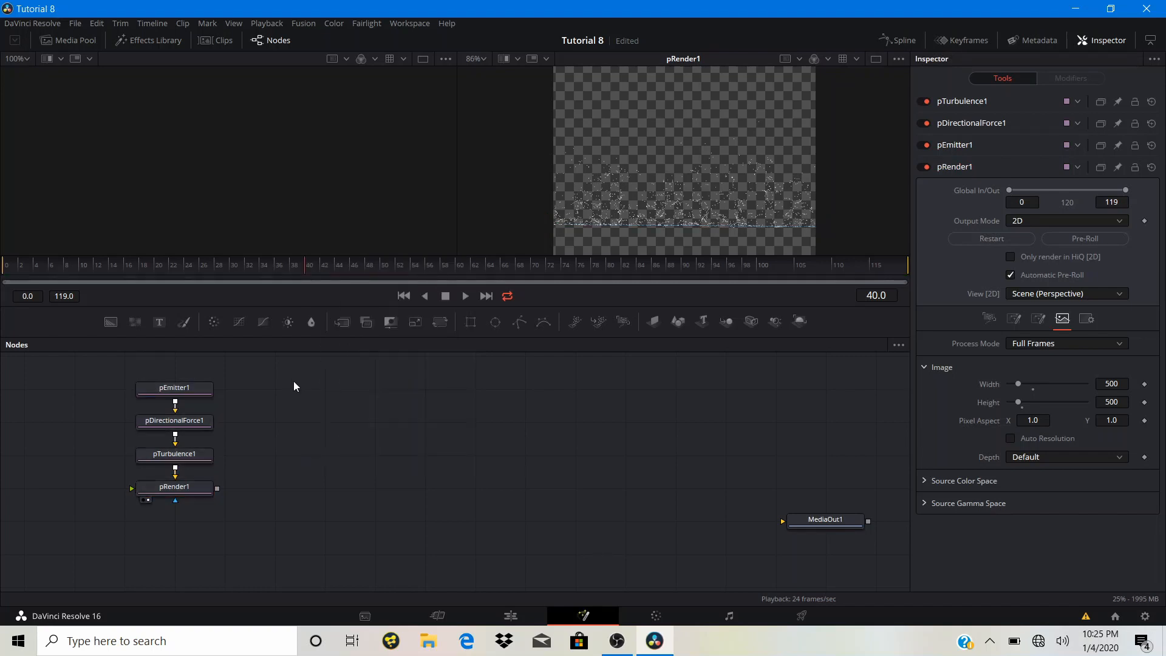
- Add a Blur node after pRender1 and show its output in the viewer
left_click(184, 490)
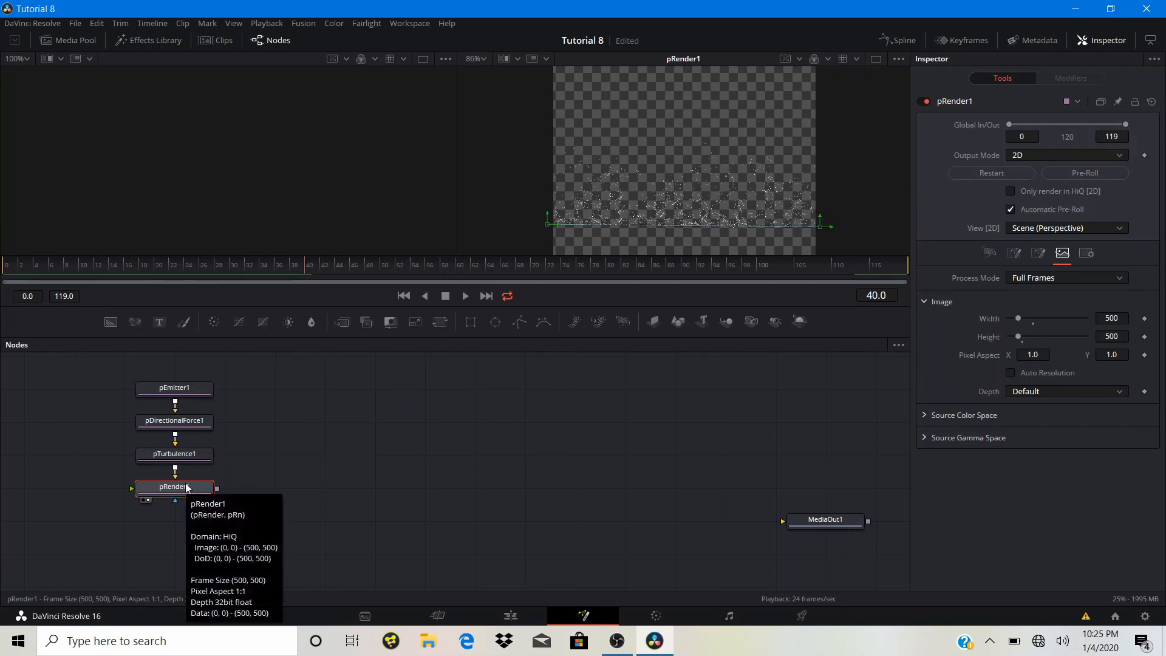
key("shift+space")
type("blu")
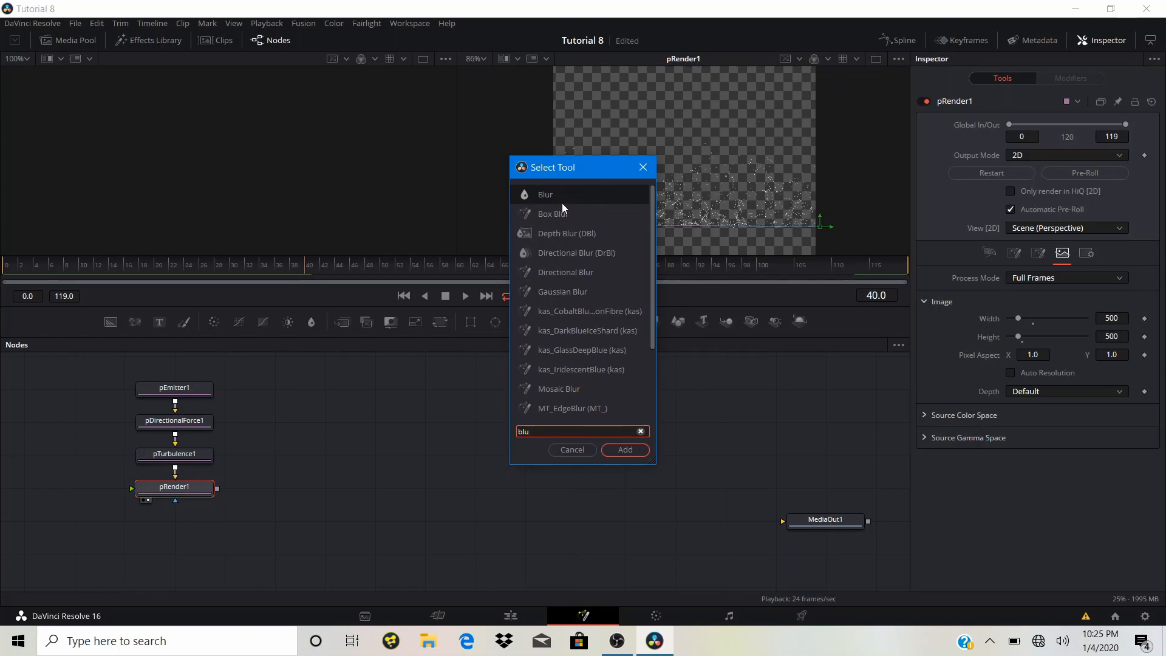
left_click(627, 449)
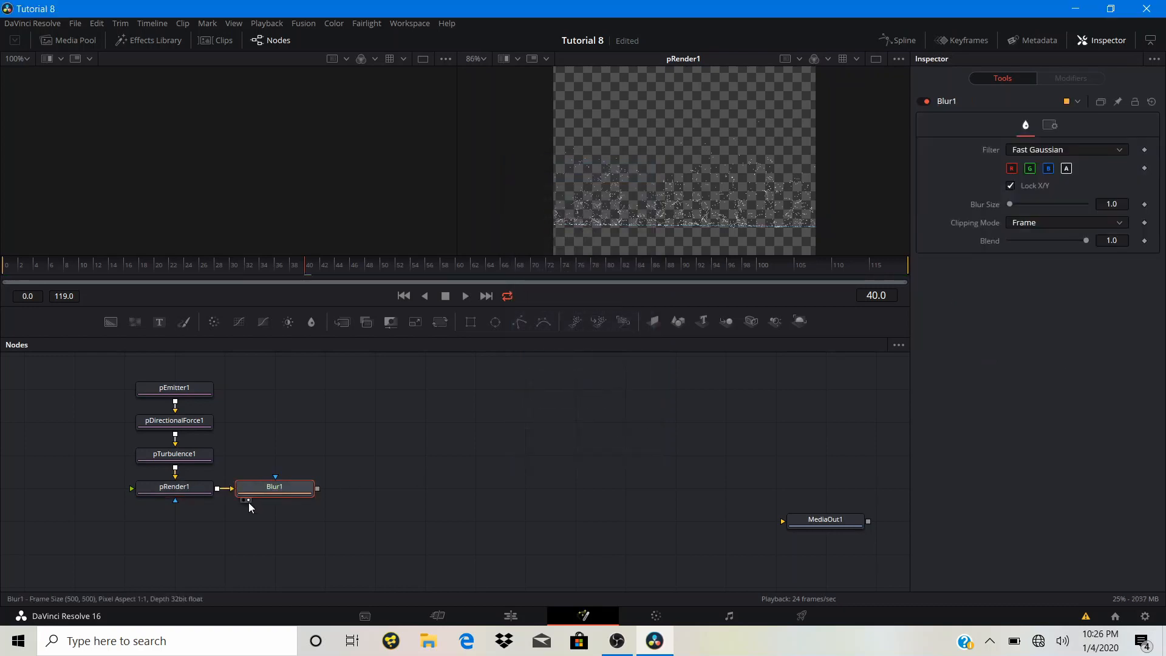
key("2")
- Raise Blur1's Blur Size to about 7.9 and play the blurred particles
scroll(684, 210, "up", 5)
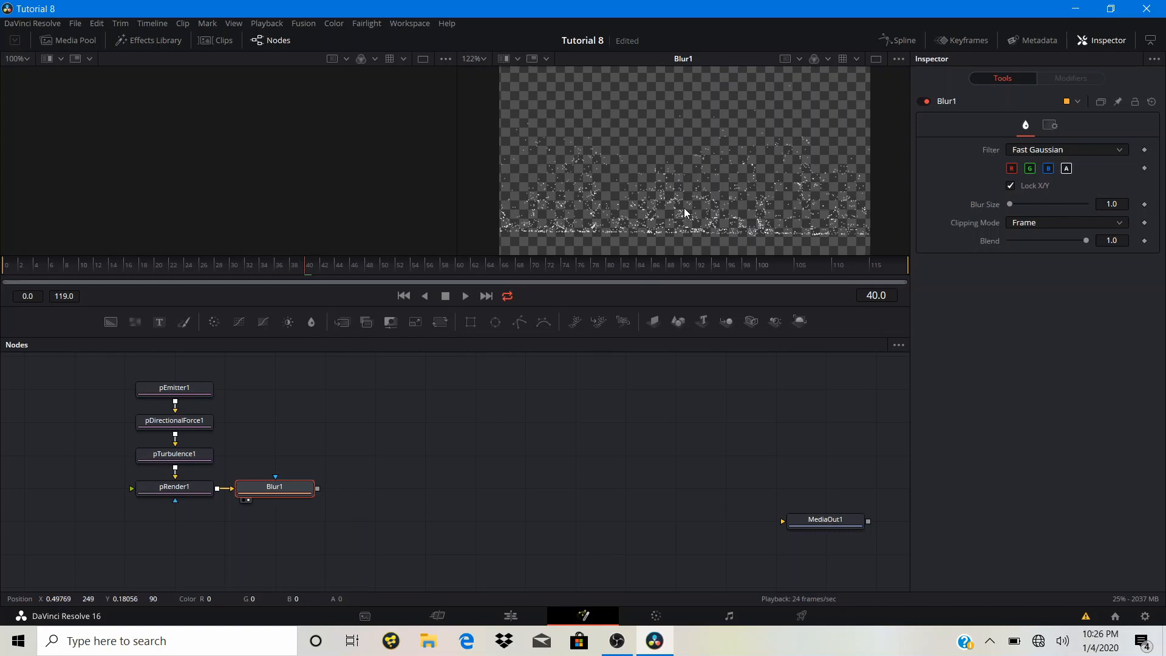
left_click_drag(1011, 204, 1017, 202)
scroll(691, 181, "down", 3)
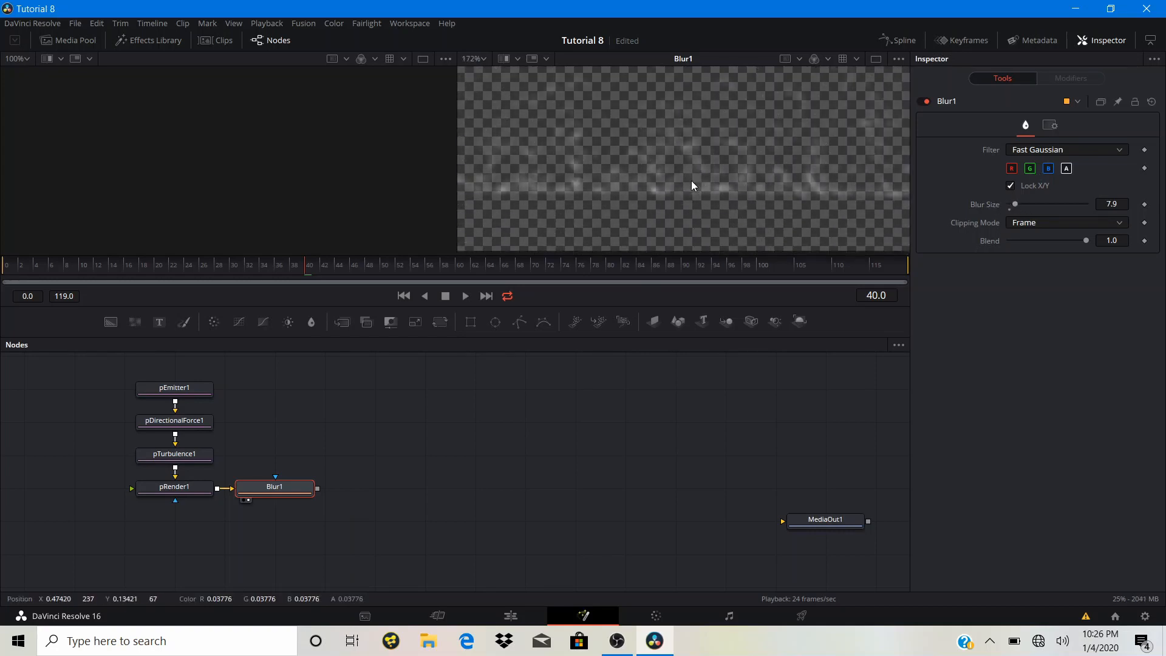
key("space")
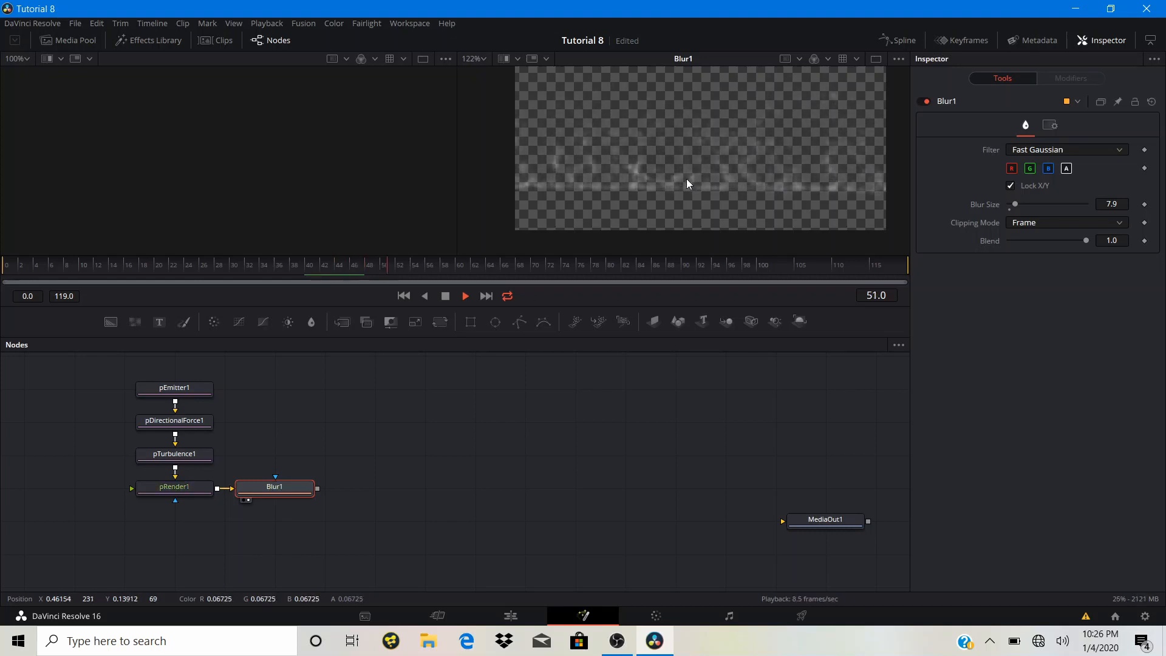
key("space")
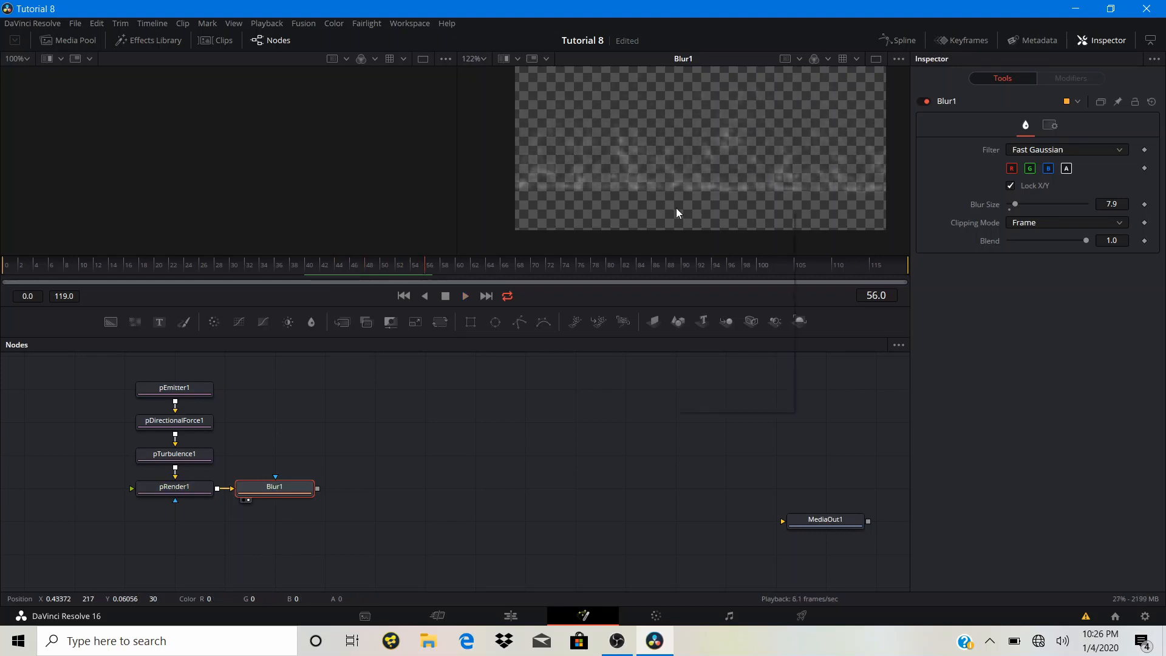
- Turn off the viewer's Checker Underlay and play the particles against black
right_click(676, 208)
mouse_move(723, 255)
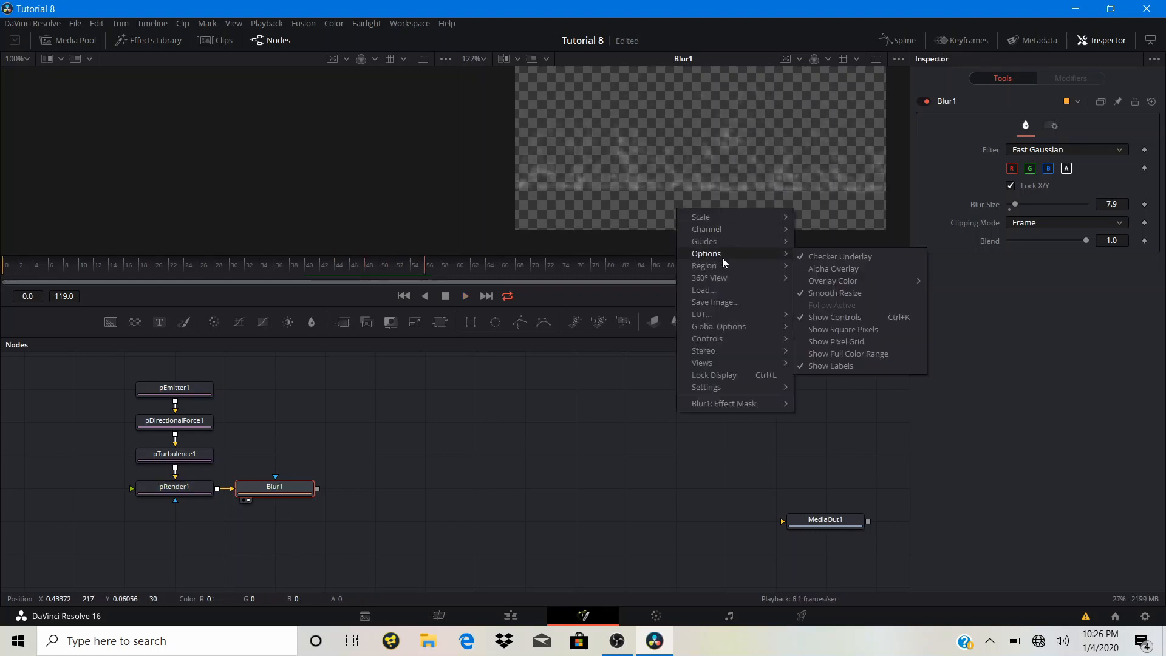
left_click(798, 255)
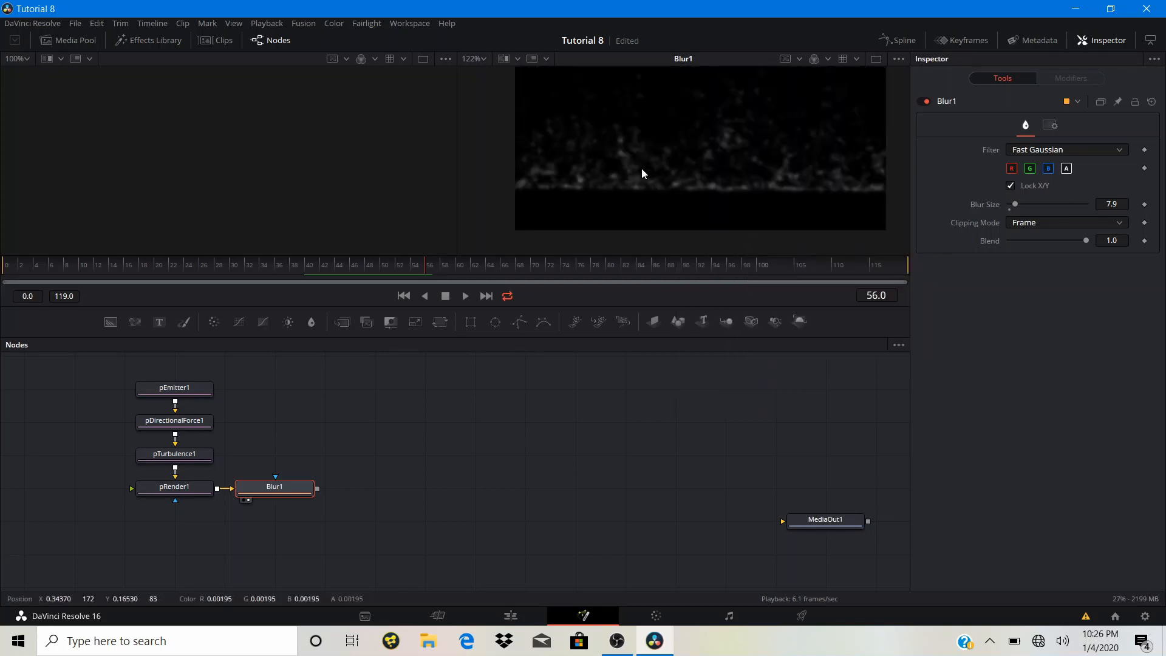
left_click_drag(642, 169, 626, 194)
key("space")
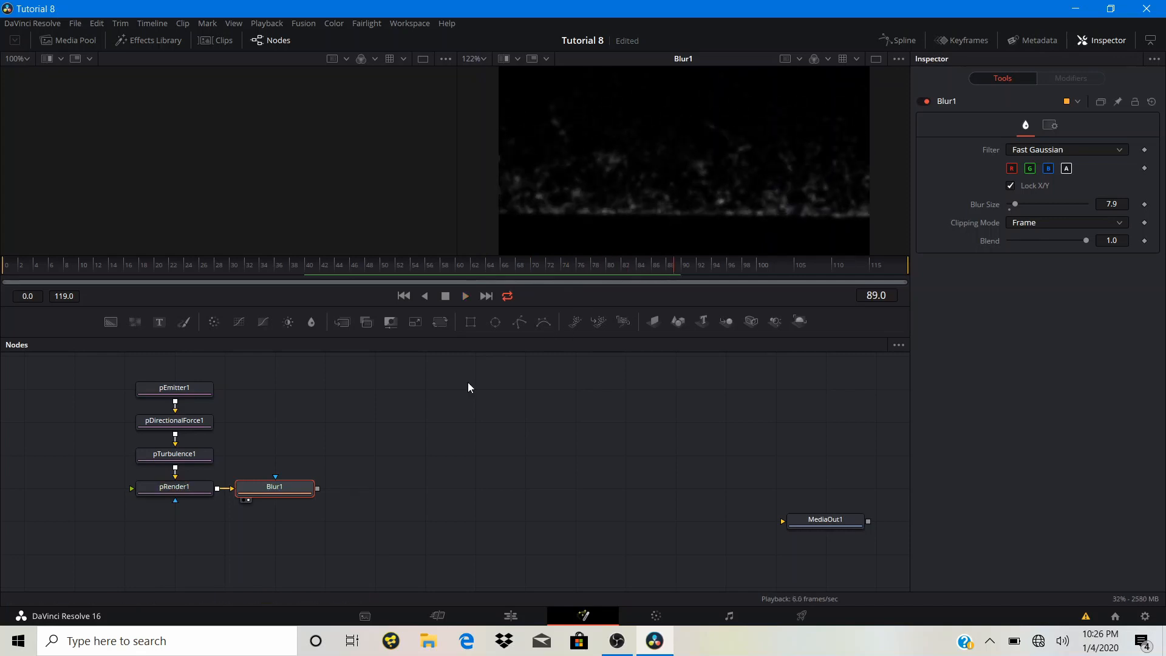
- Move Blur1 further from pRender1, add a Soft Glow node after it, and place that node directly above Blur1
left_click_drag(395, 429, 394, 403)
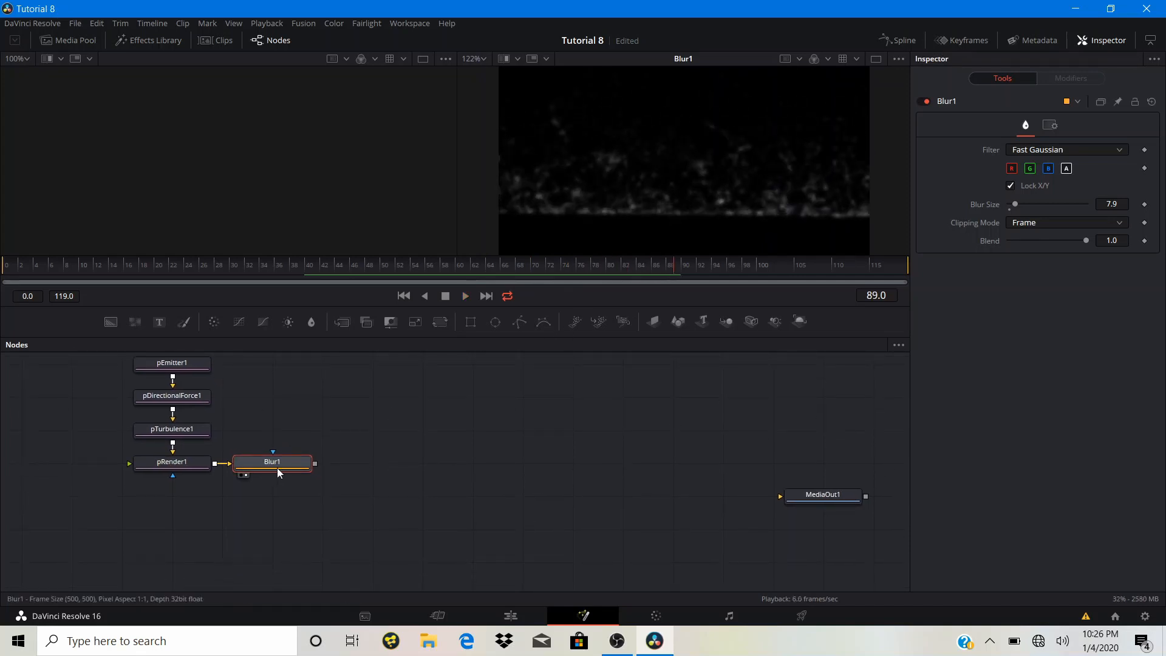
left_click_drag(277, 467, 381, 473)
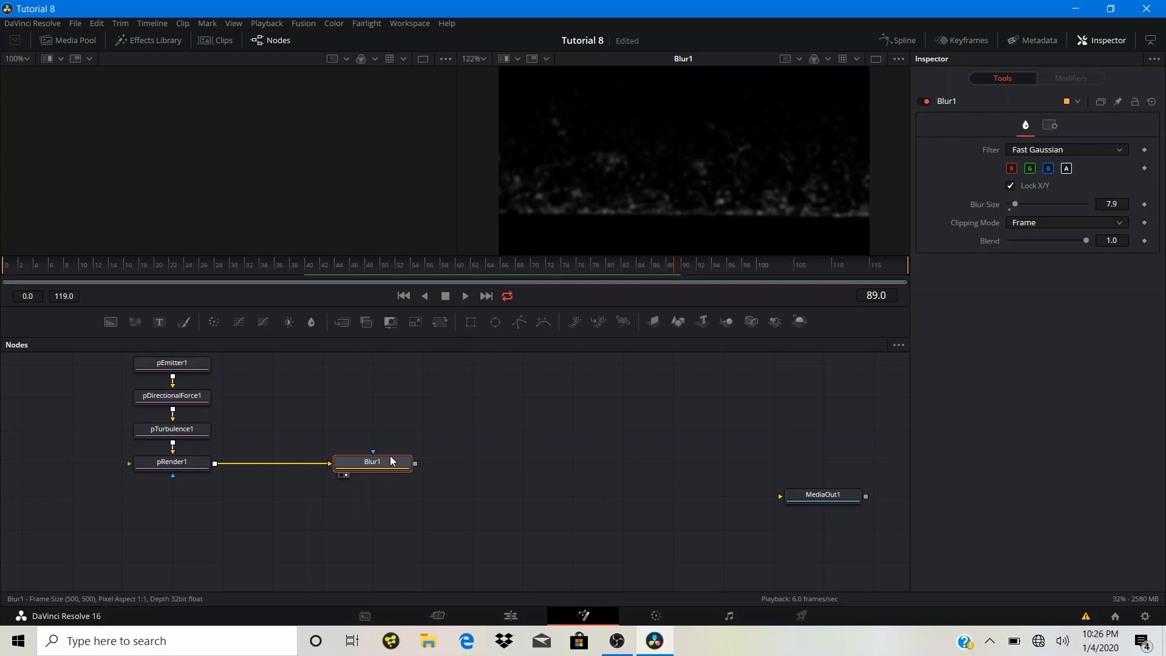
key("shift+space")
type("blu")
key("BackSpace")
key("BackSpace")
key("BackSpace")
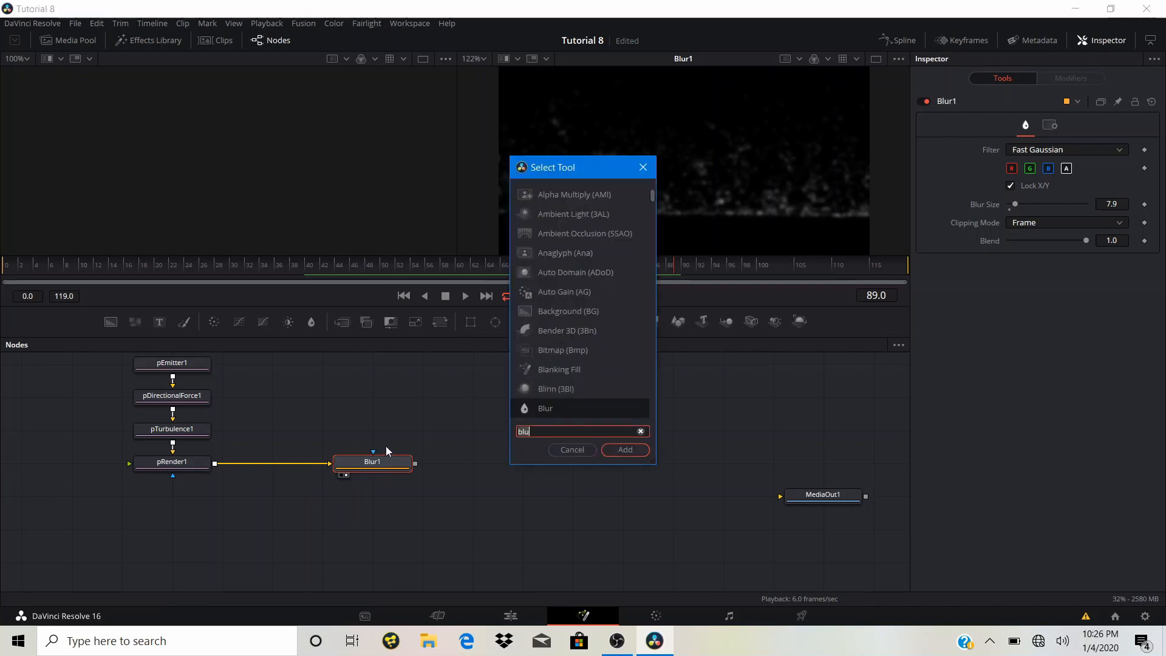
type("soft")
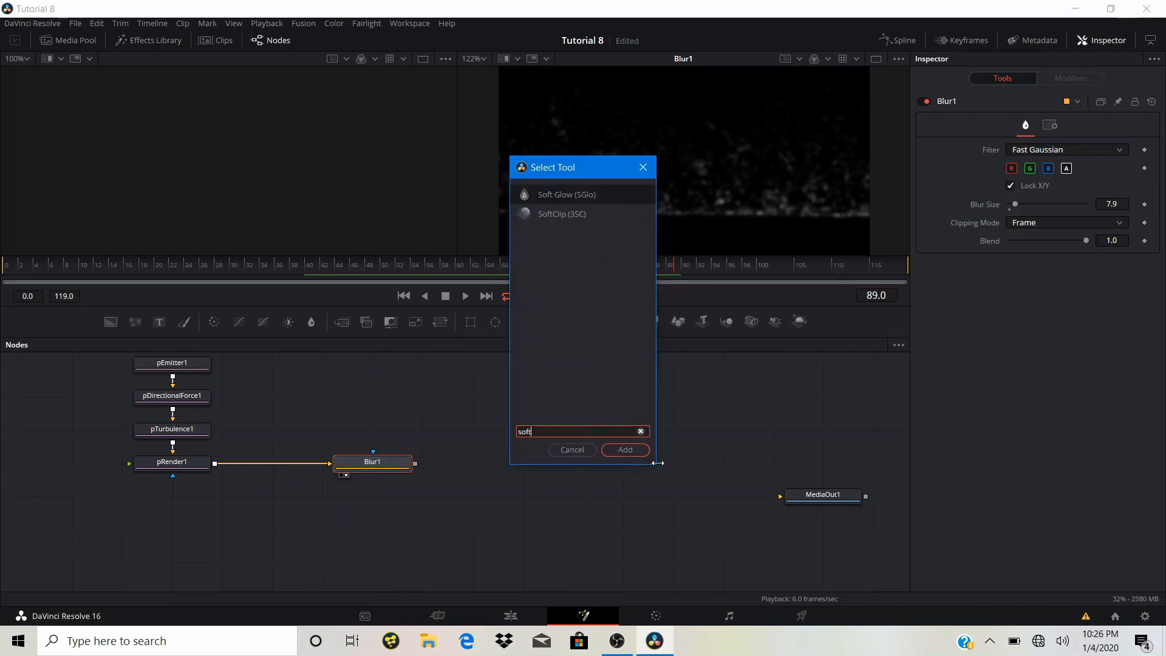
left_click(623, 450)
left_click_drag(471, 473, 370, 438)
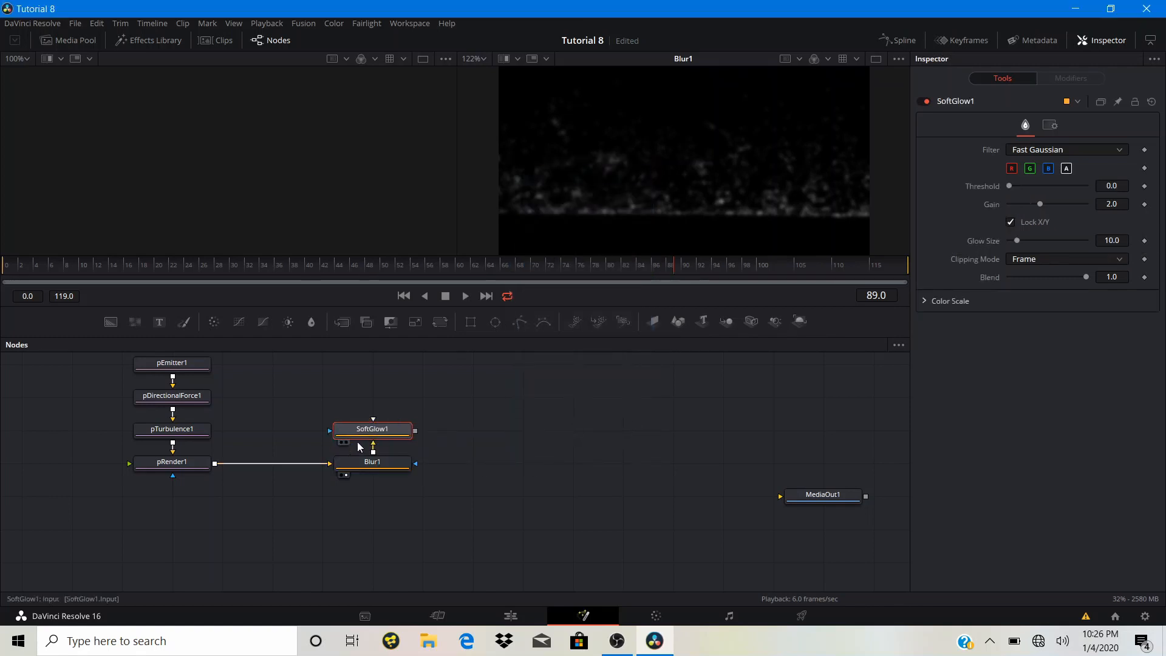
- Show SoftGlow1 in the viewer and play the glowing particles
left_click(344, 442)
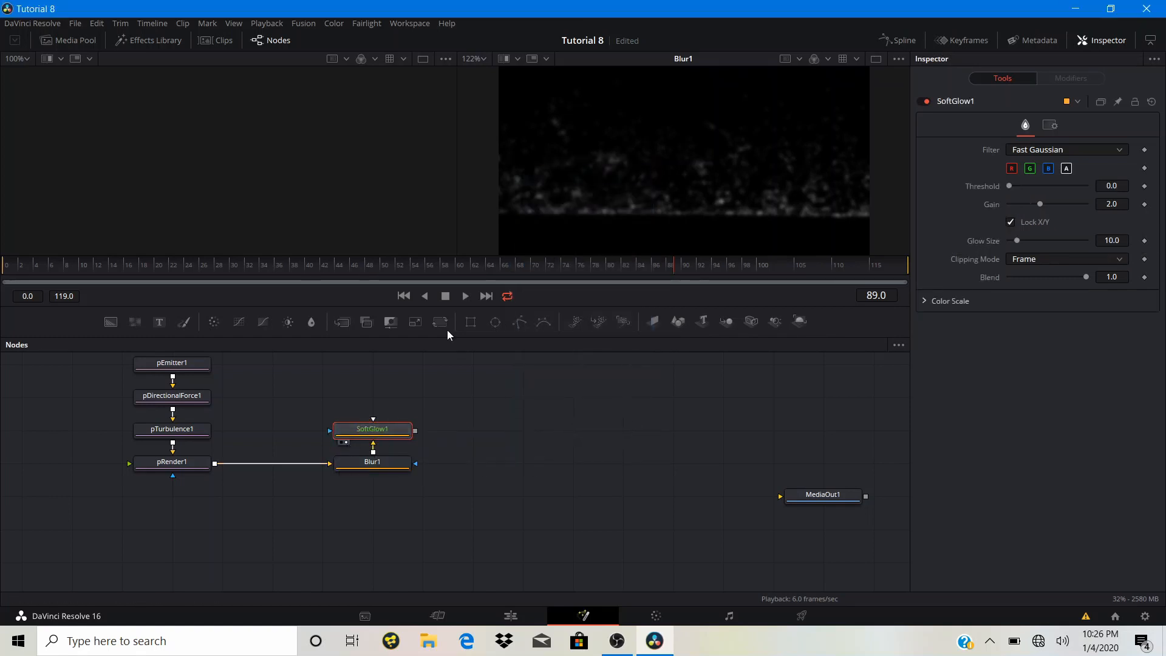
key("space")
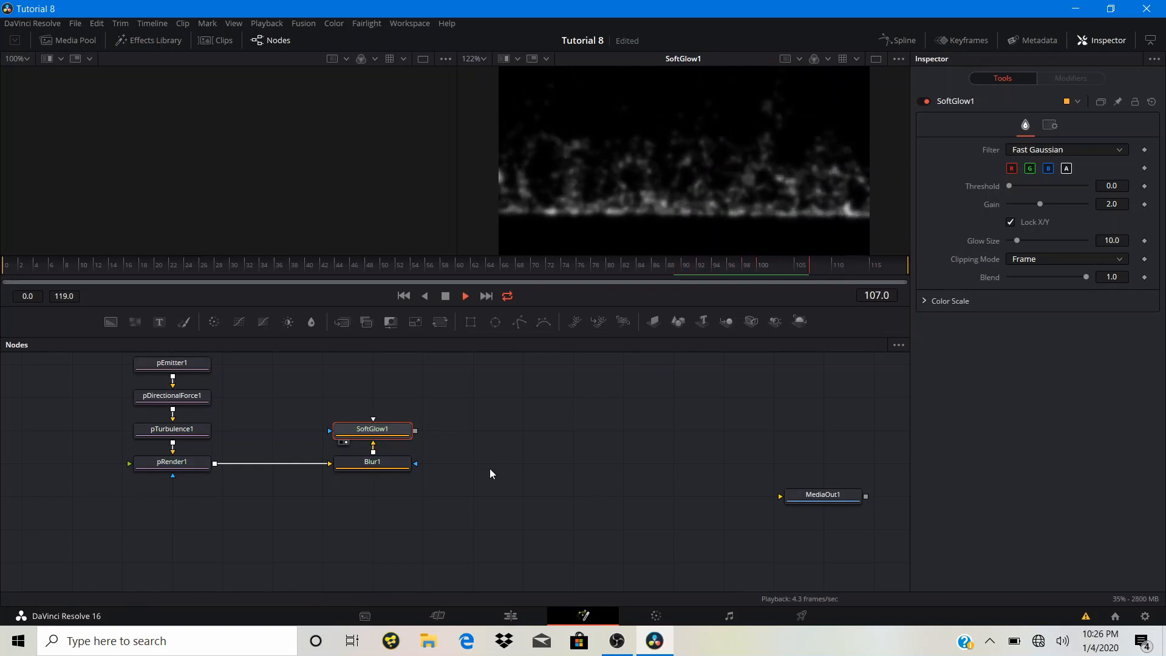
key("space")
- Move Blur1 and SoftGlow1 together closer to pRender1
left_click(366, 468, "ctrl")
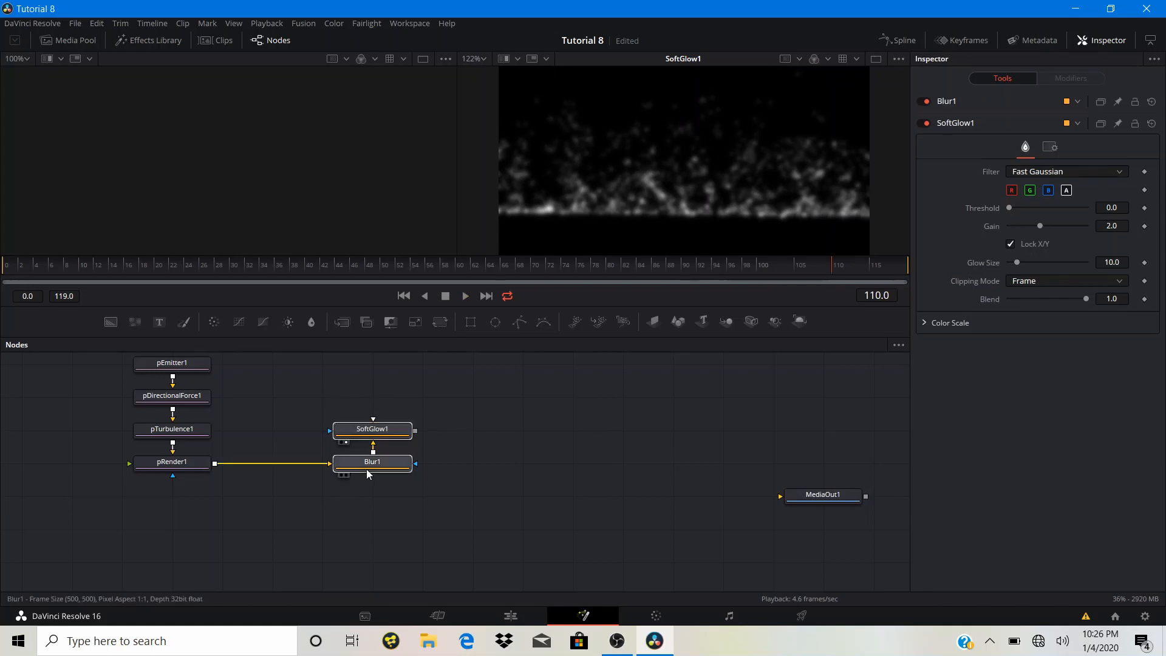
left_click_drag(366, 468, 317, 468)
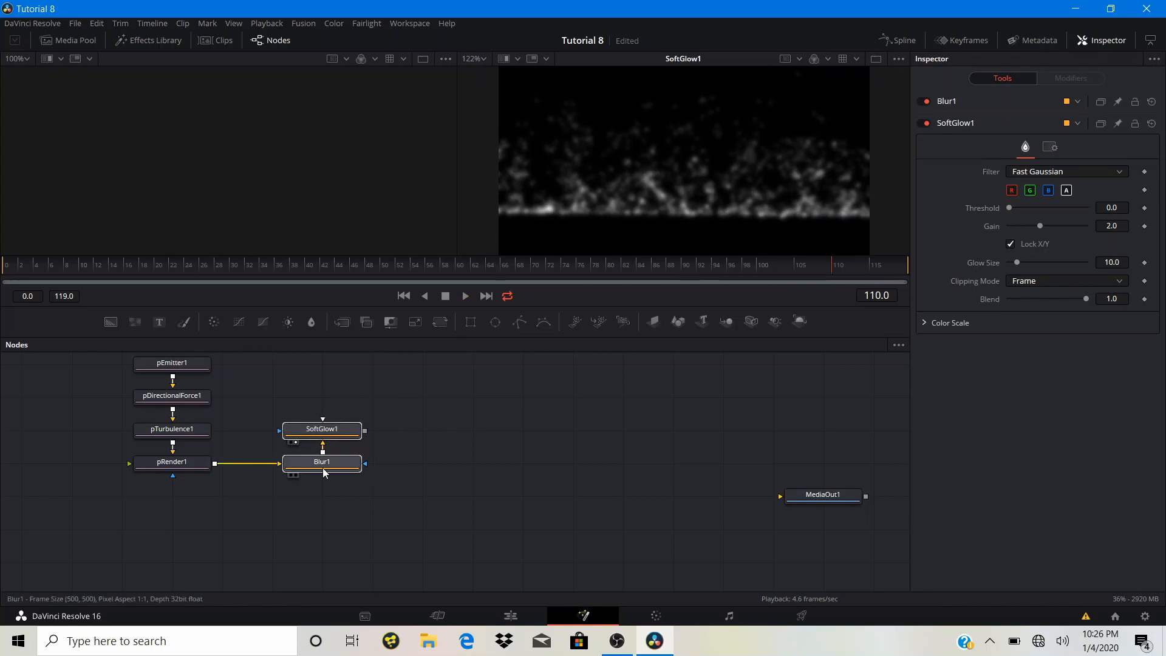
left_click(322, 429)
left_click_drag(249, 366, 257, 407)
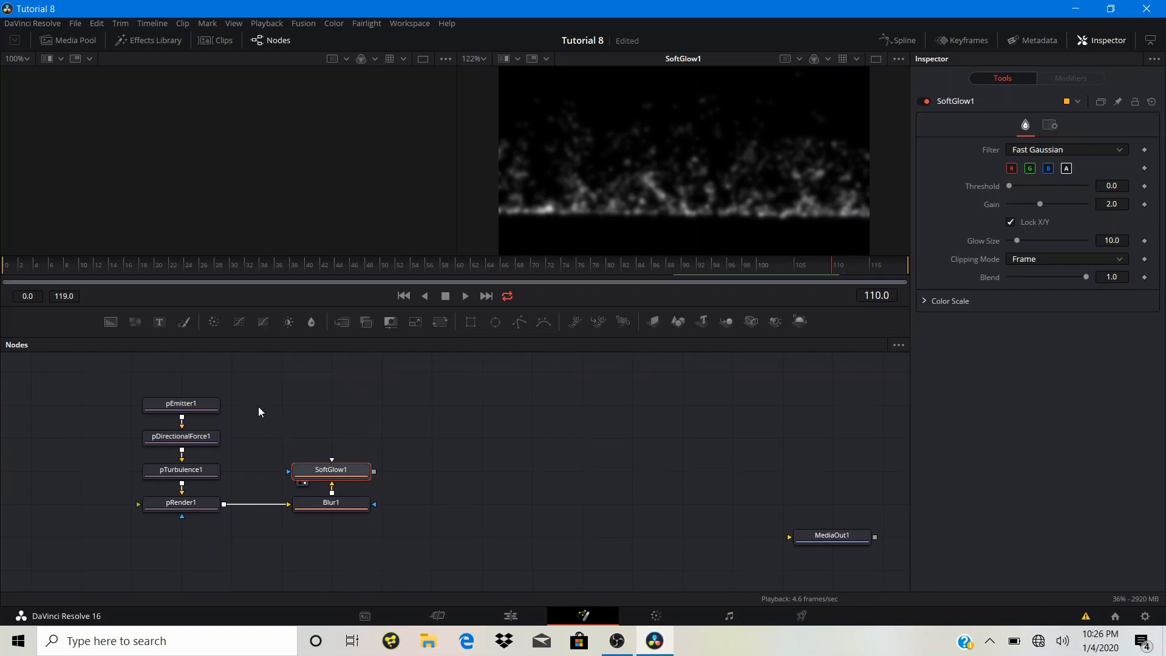
- Set pRender1's image depth to float16 and play the glowing particles
left_click(195, 511)
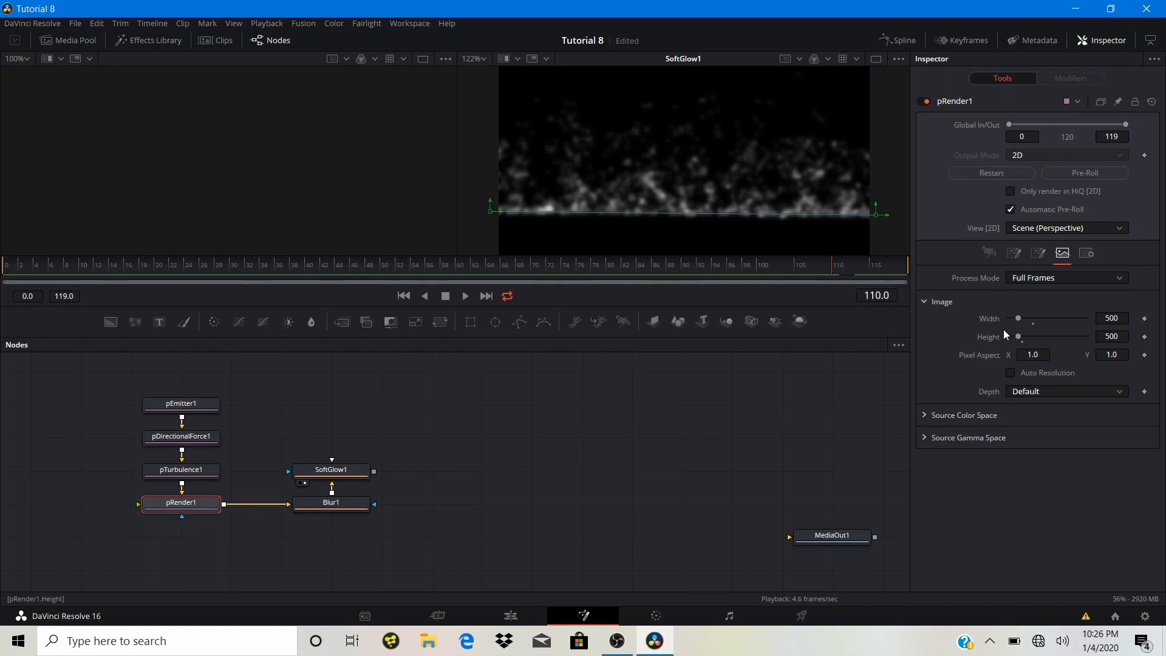
left_click(1025, 390)
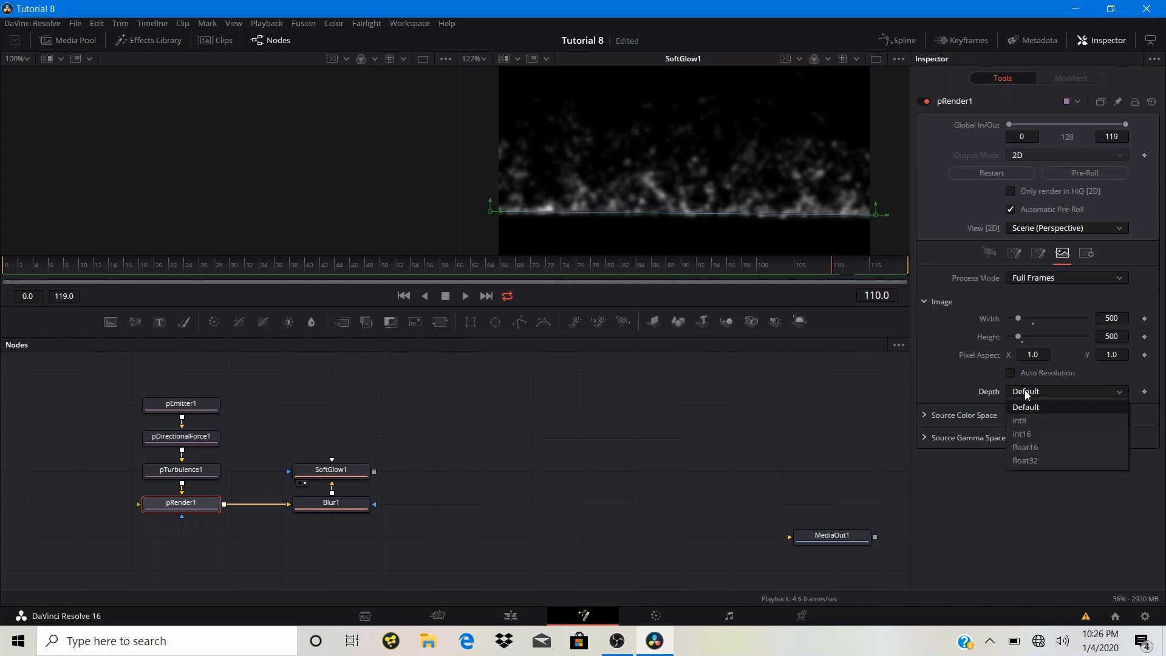
left_click(1029, 448)
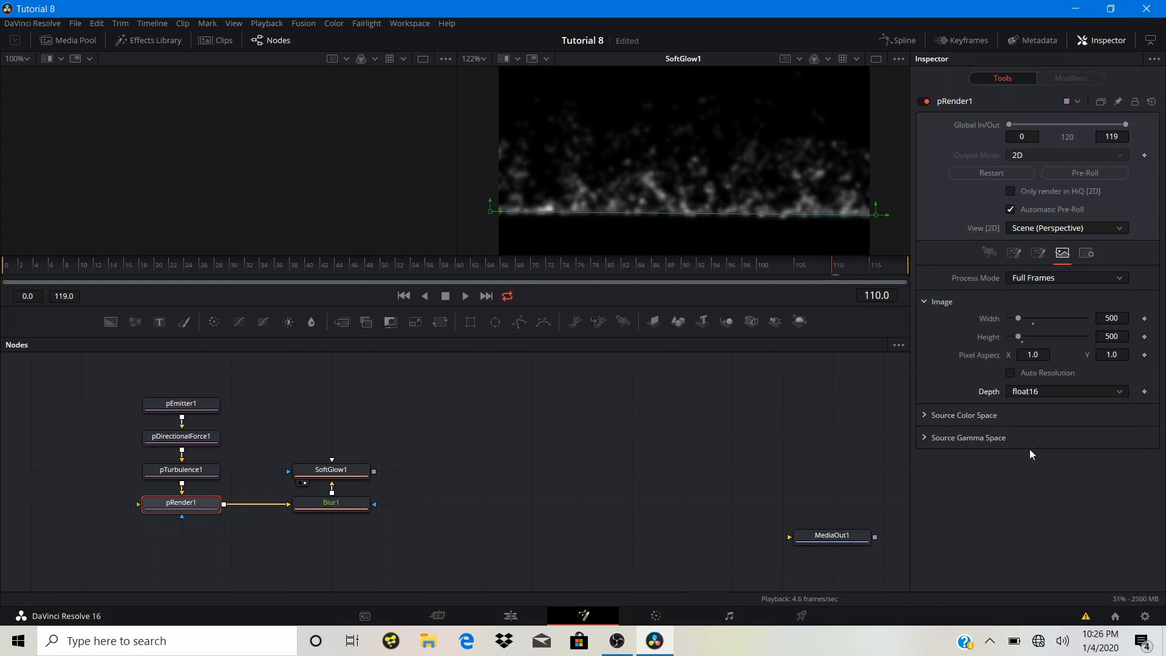
left_click(655, 469)
key("space")
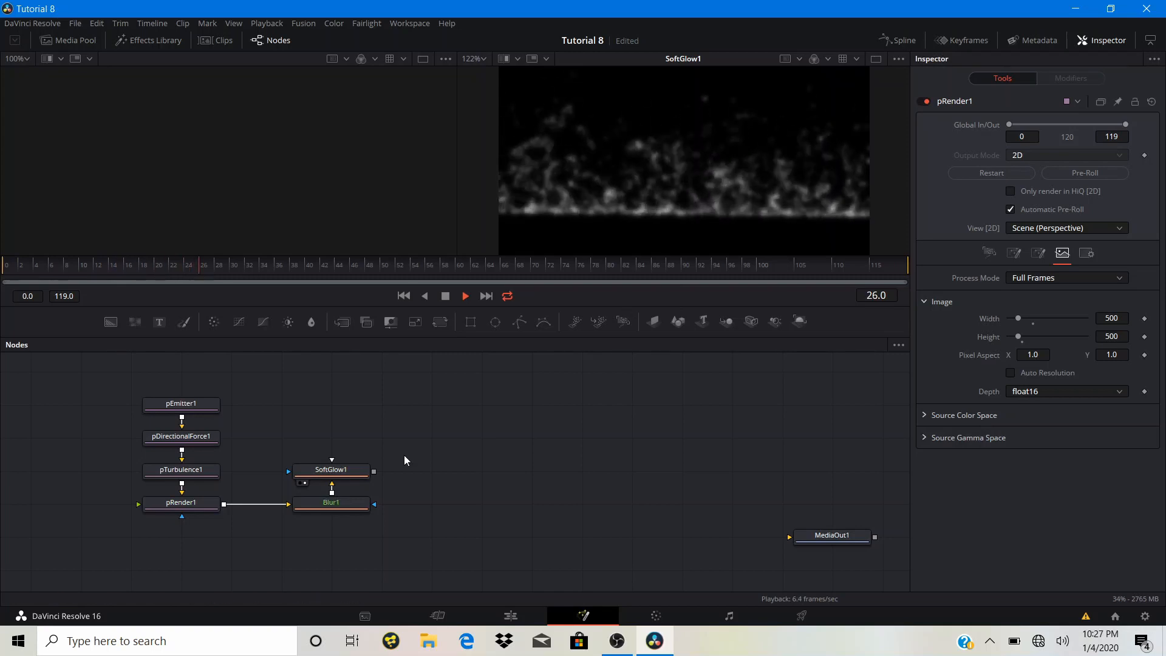
- Add a Sharpen node directly after SoftGlow1
left_click(344, 472)
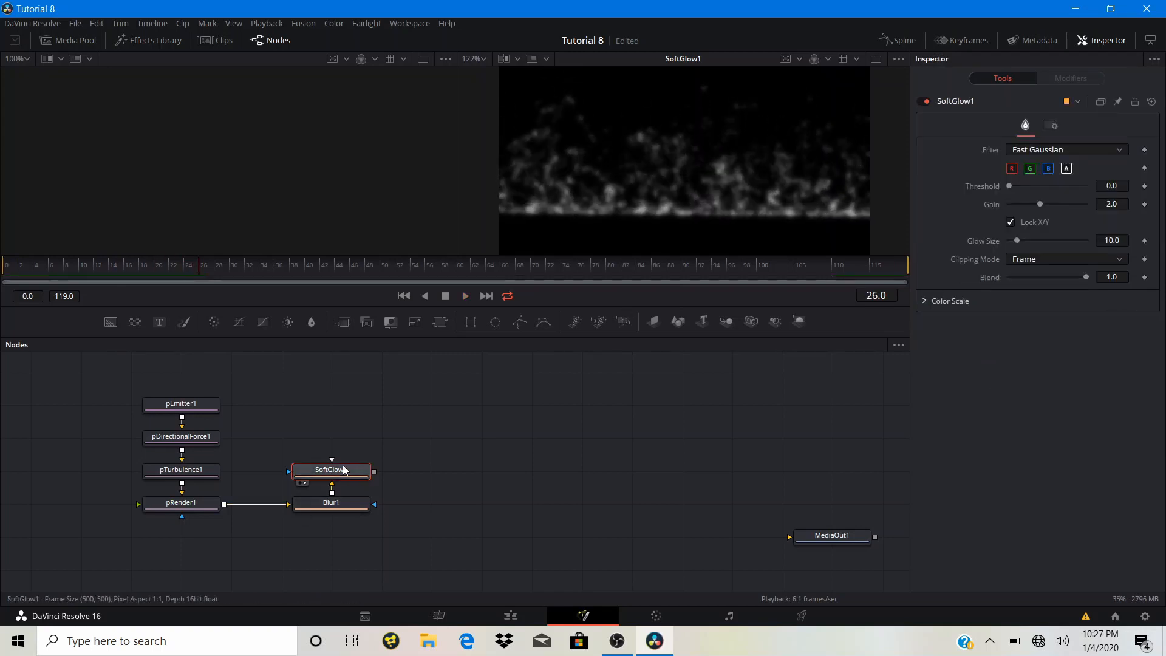
key("shift+space")
type("sha")
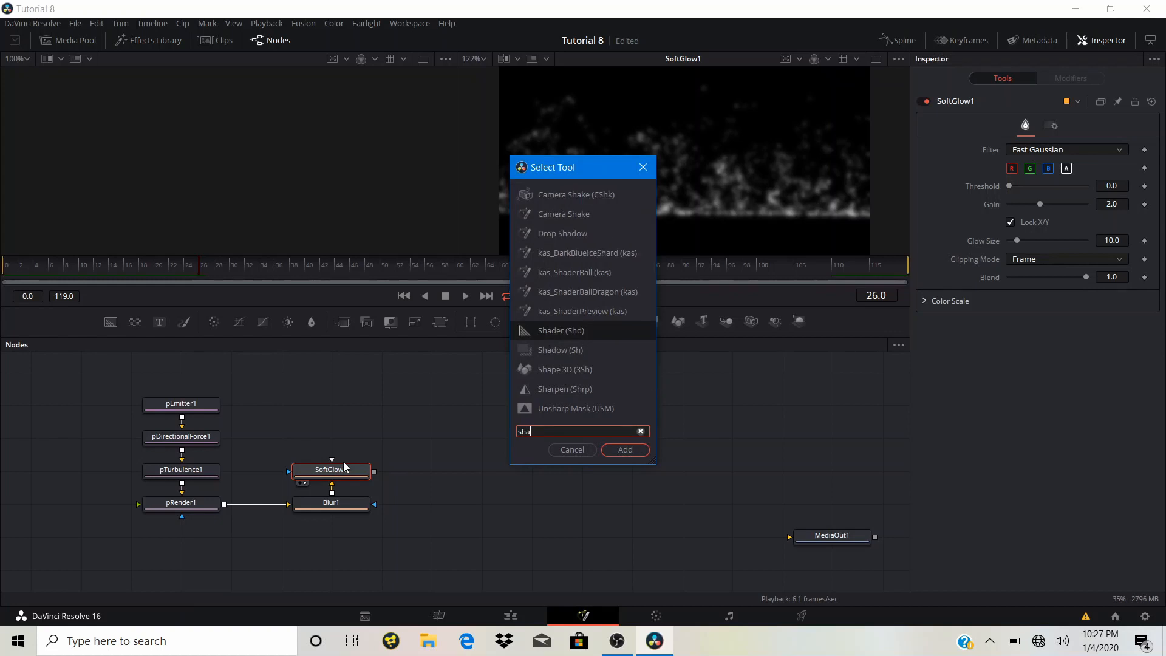
type("r")
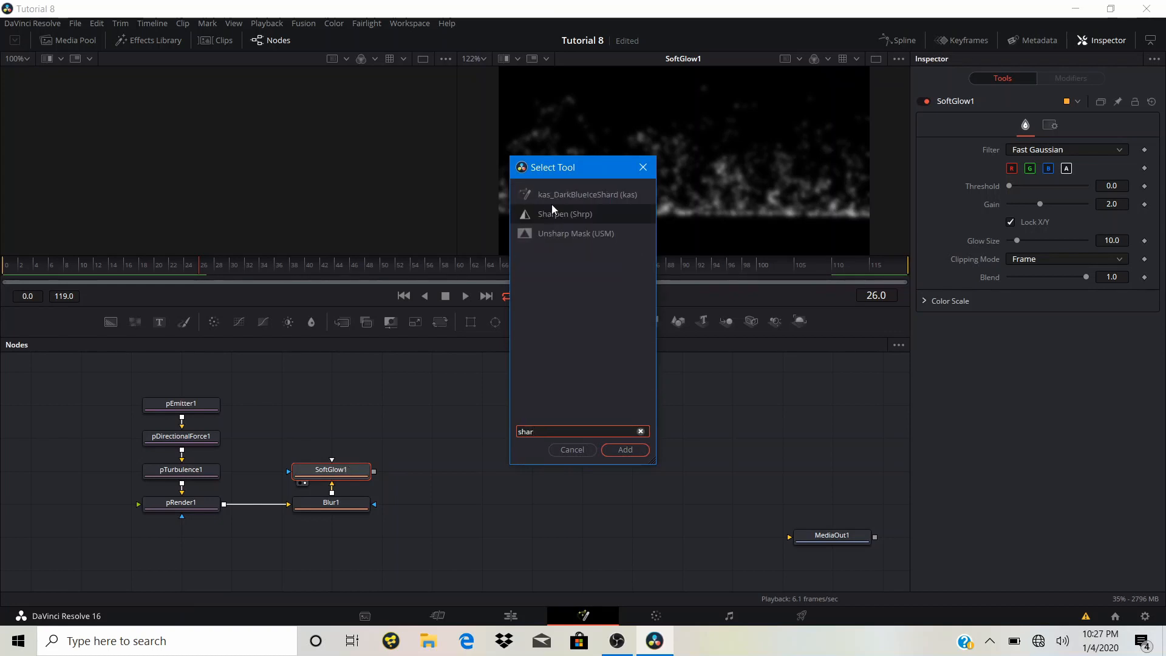
left_click(618, 451)
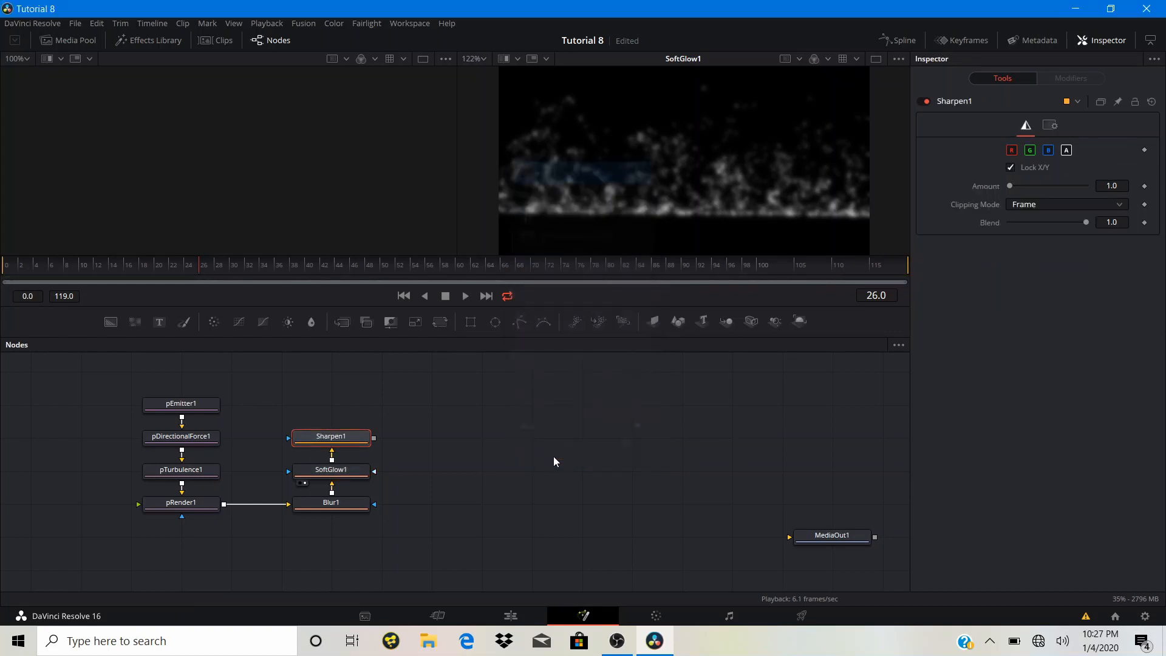
- Show Sharpen1 in the viewer and play the sharpened particles
left_click(304, 449)
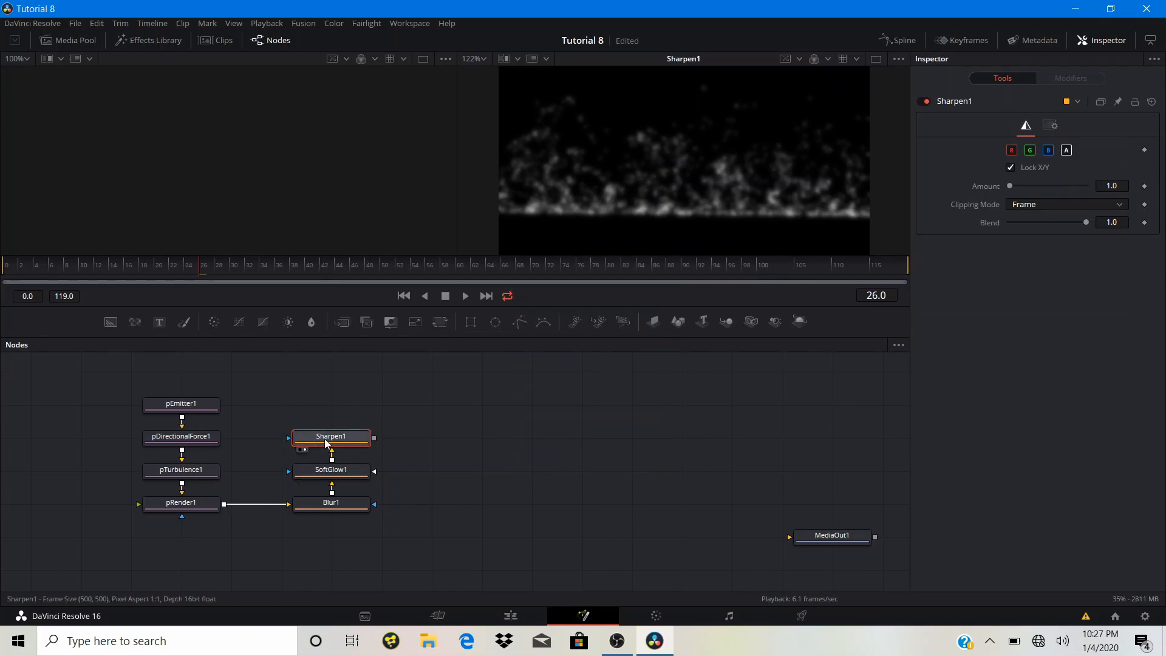
left_click_drag(1009, 188, 1009, 193)
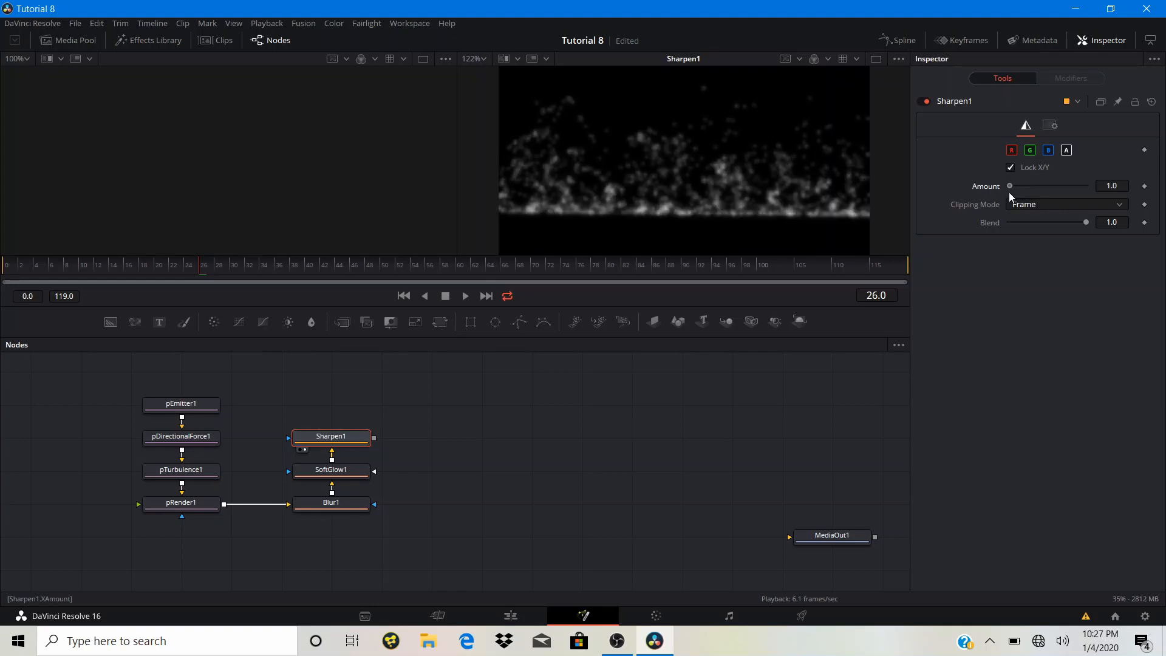
key("space")
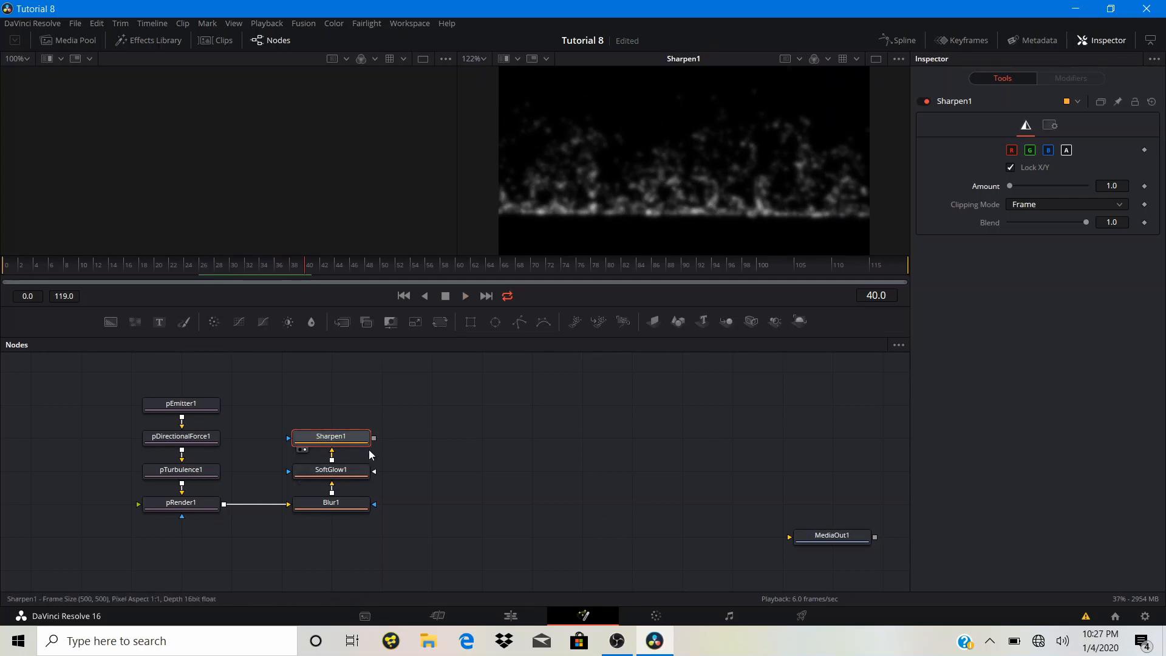
- Move Blur1, SoftGlow1 and Sharpen1 together closer to pRender1, and add an unconnected FastNoise node beside them
left_click_drag(289, 407, 287, 510)
left_click(418, 486)
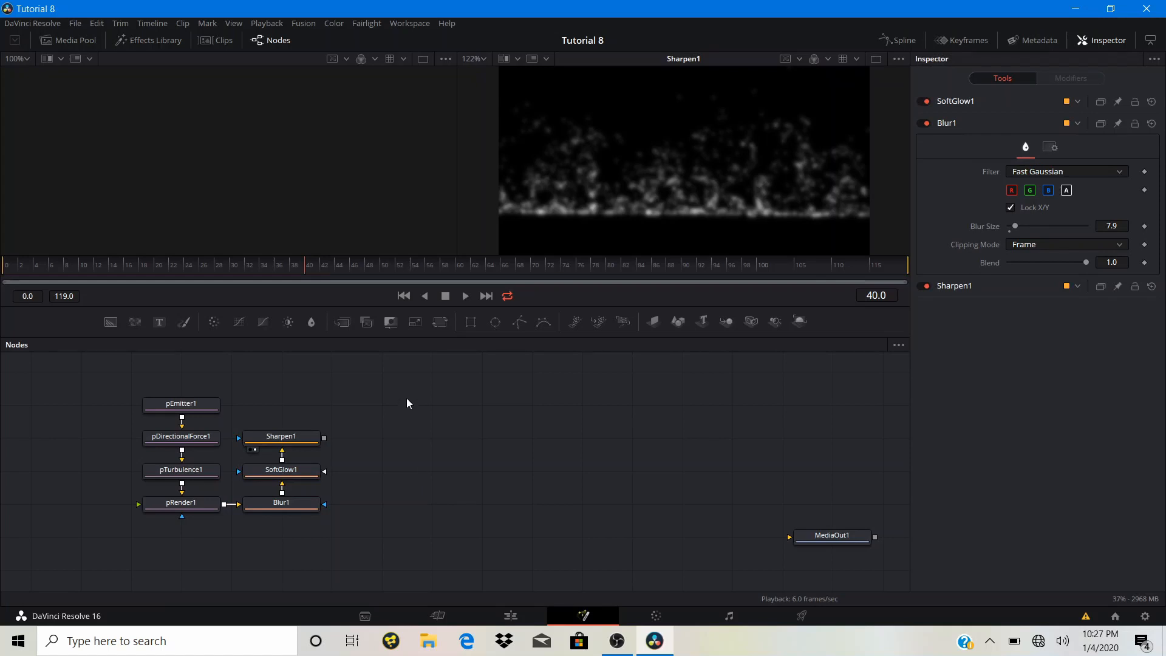
key("shift+space")
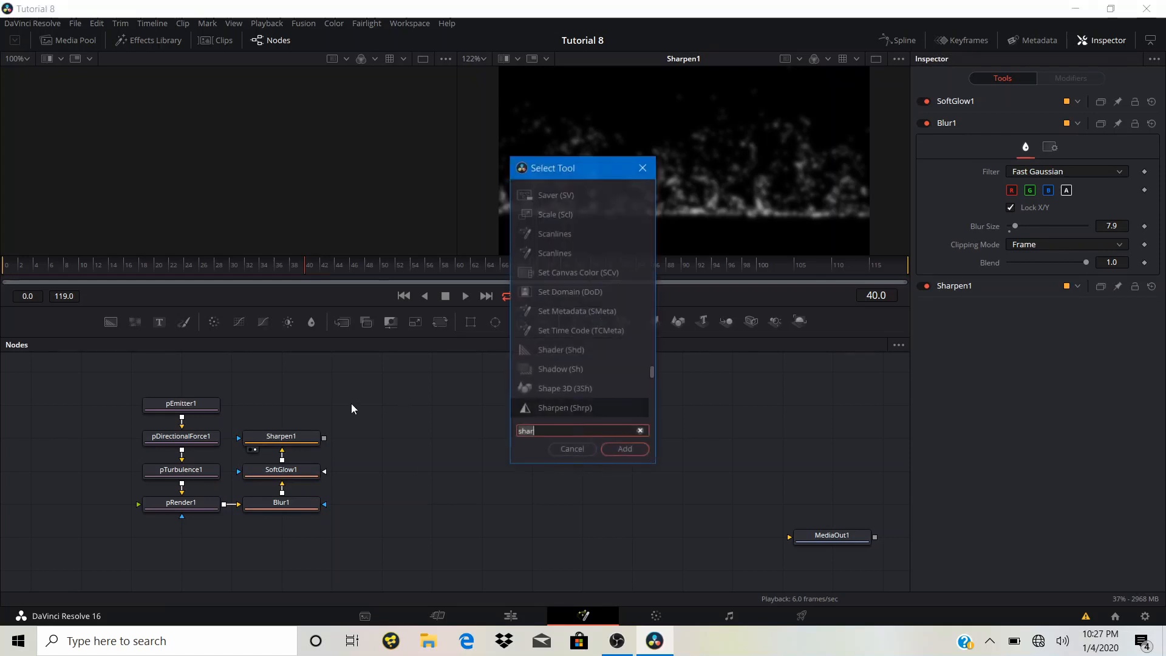
type("fn")
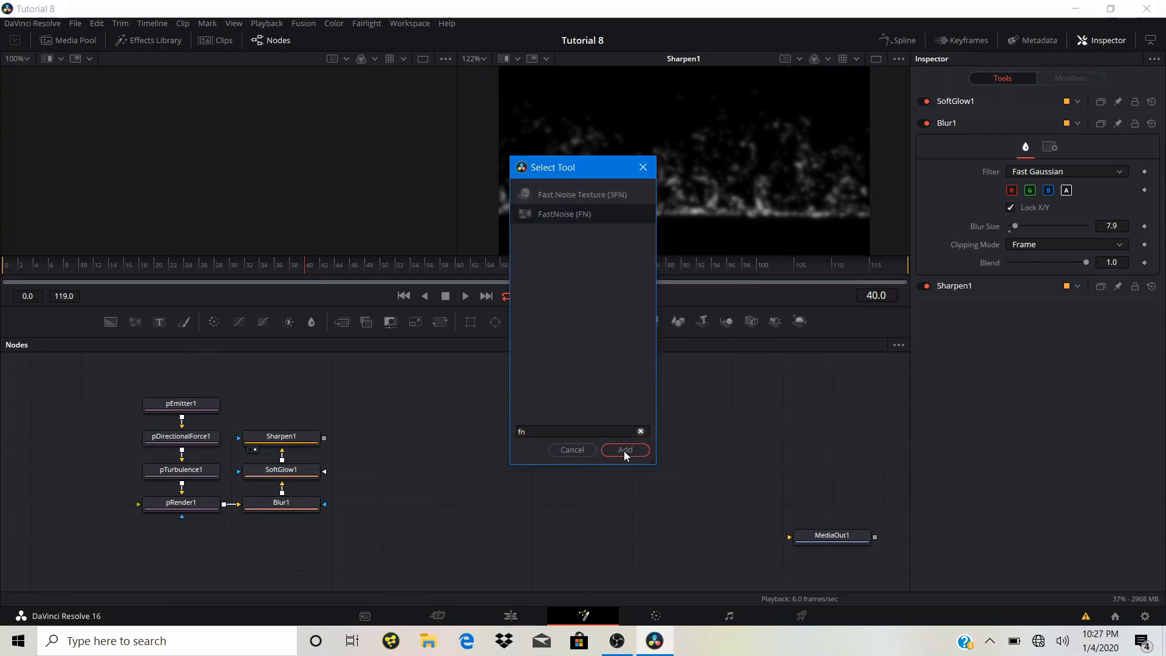
left_click(625, 450)
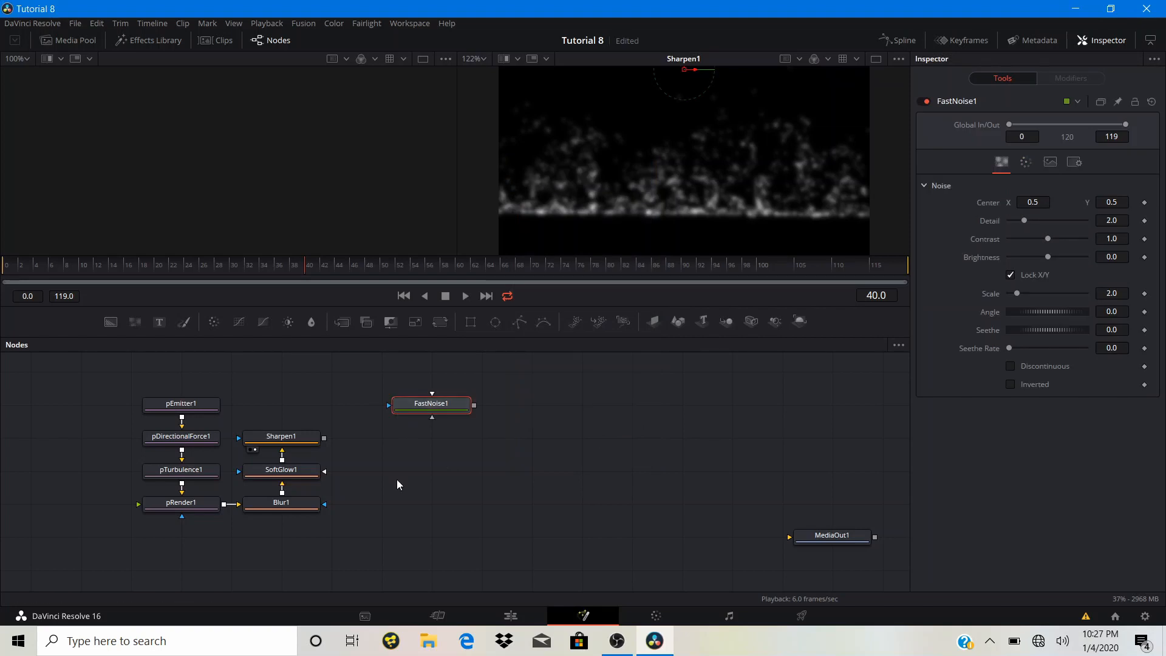
- Show FastNoise1 in the viewer with its whole image in view
scroll(638, 223, "down", 5)
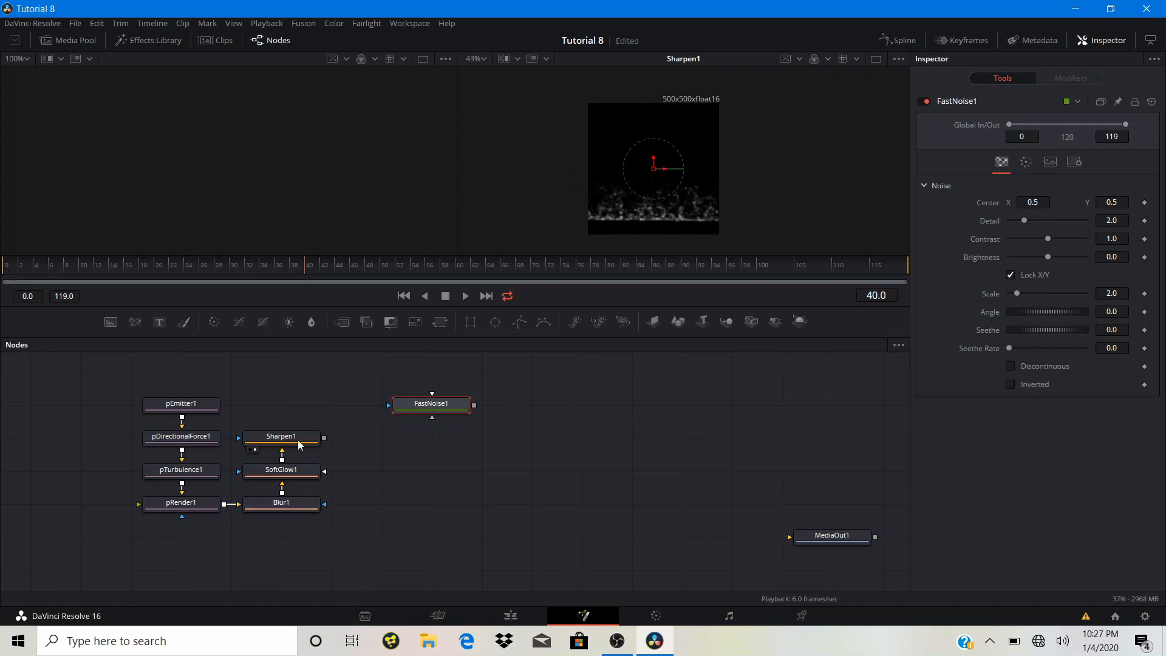
left_click(308, 382)
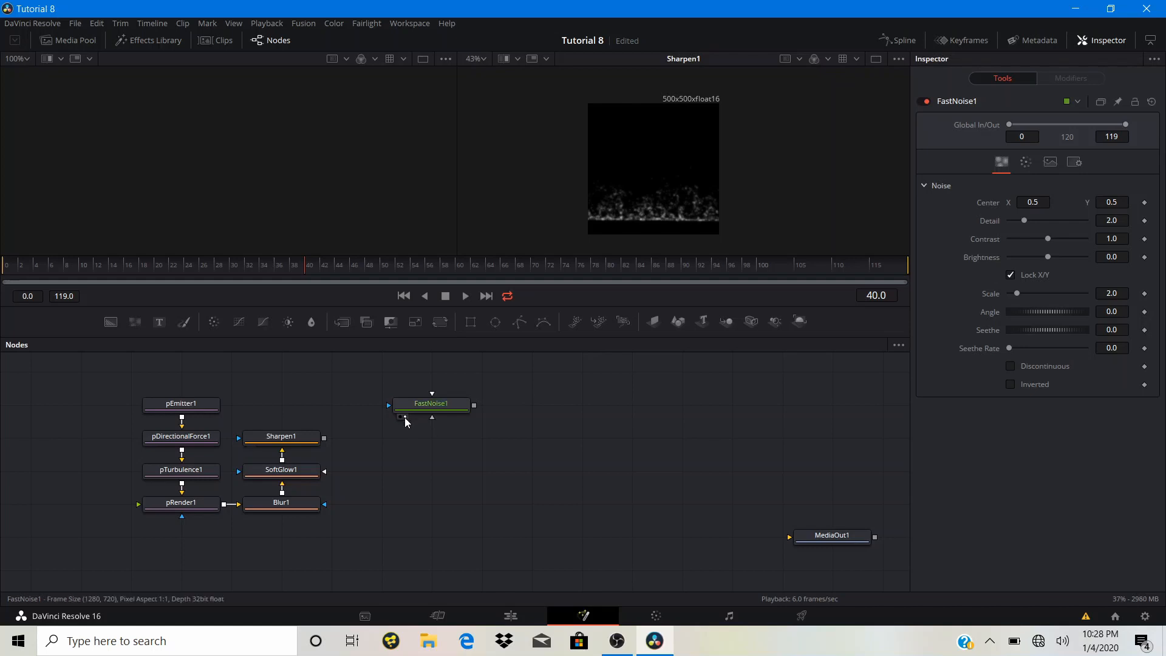
key("2")
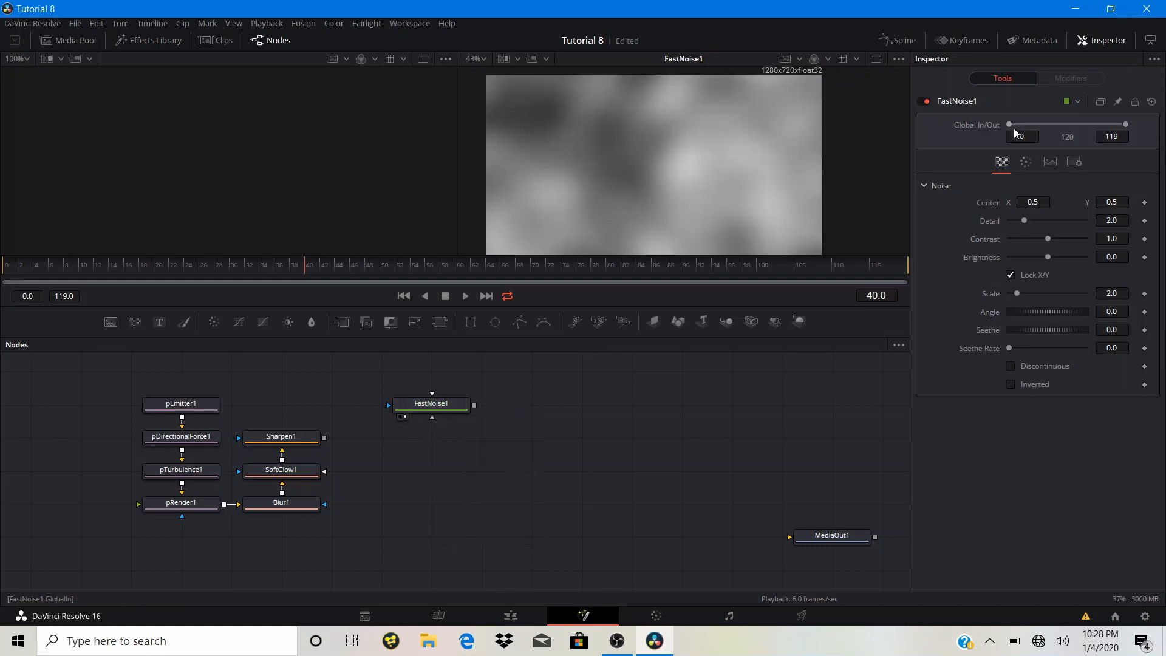
scroll(705, 167, "down", 2)
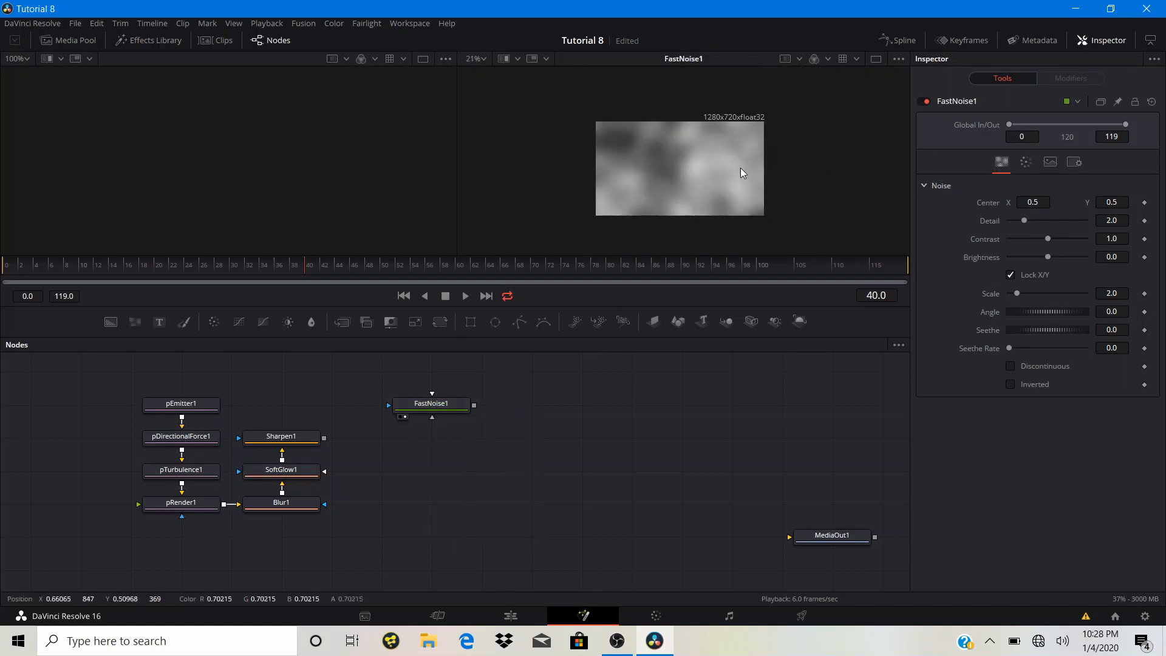
- Turn off Auto Resolution for FastNoise1 and set its image size to 500 by 500
left_click(1048, 164)
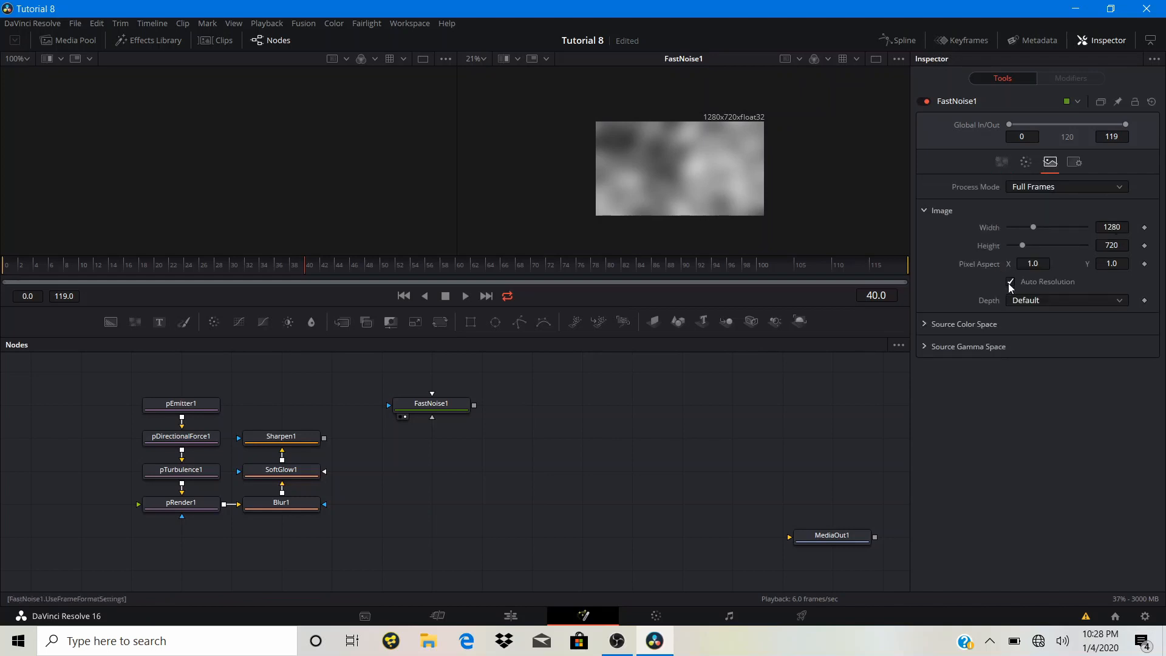
left_click(1119, 227)
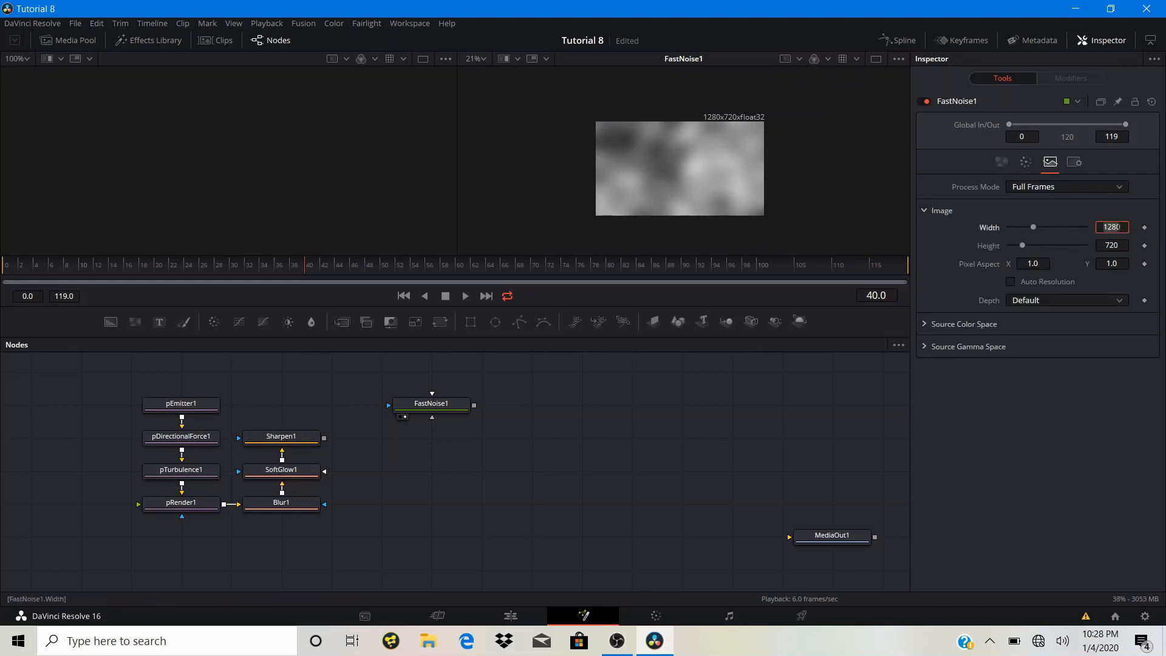
type("500")
left_click(1115, 245)
type("500")
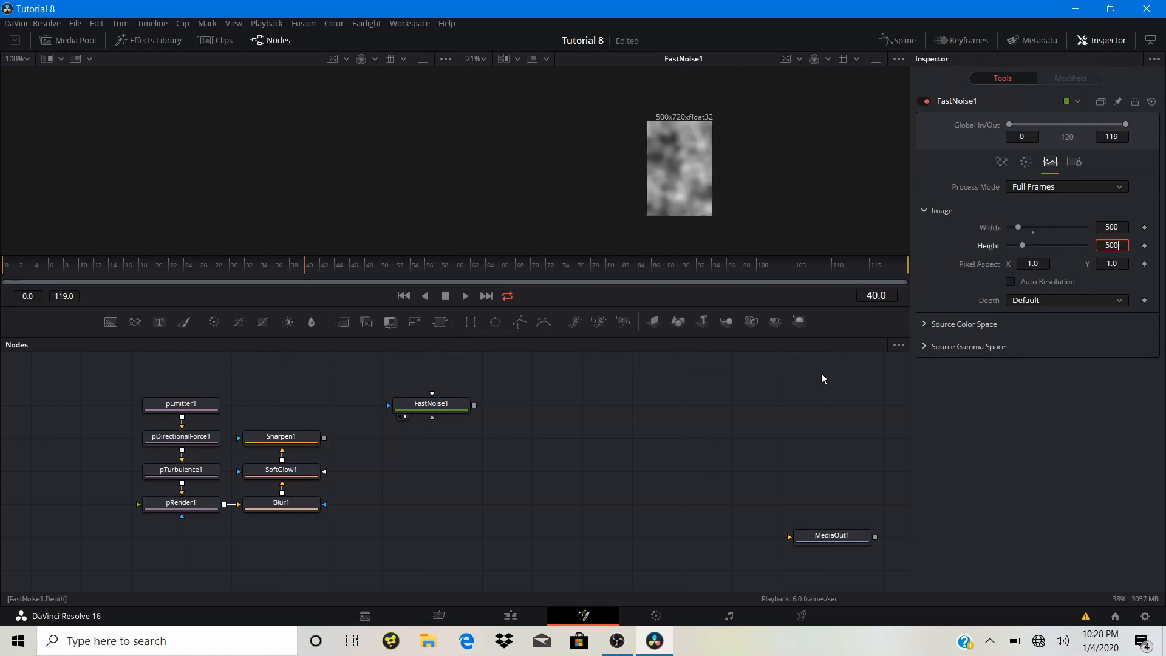
key("Return")
scroll(682, 159, "up", 2)
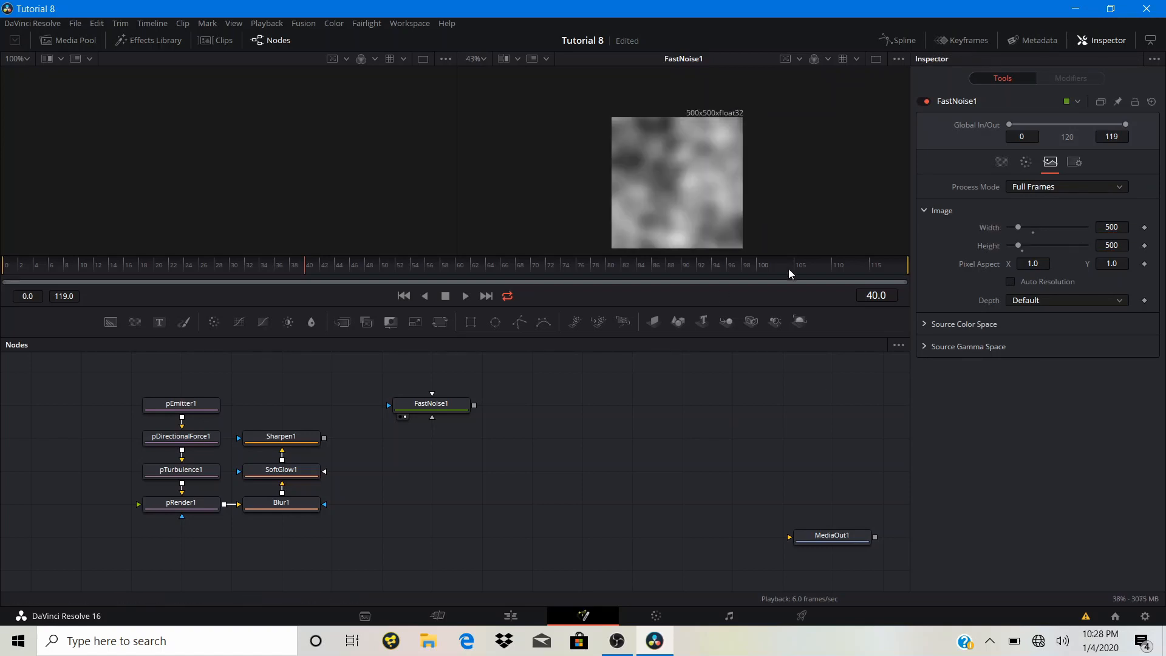
- Set FastNoise1's Detail to 10, Contrast to about 1.13, Scale to about 4.57 and Seethe Rate to about 0.276
left_click(447, 406)
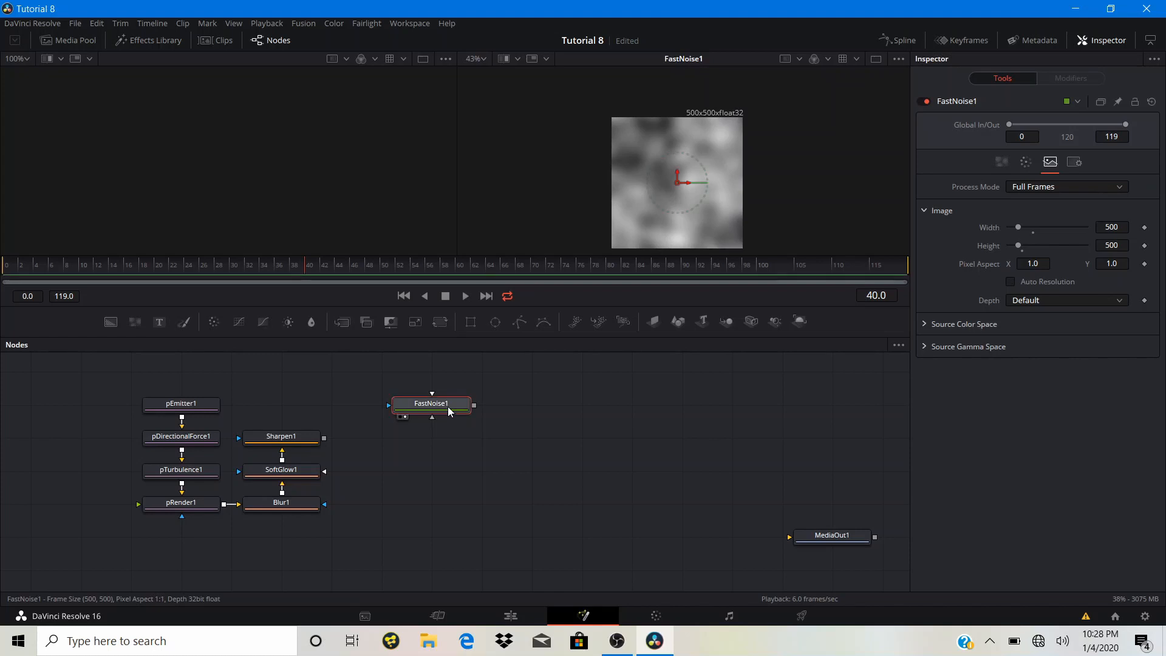
left_click(1001, 162)
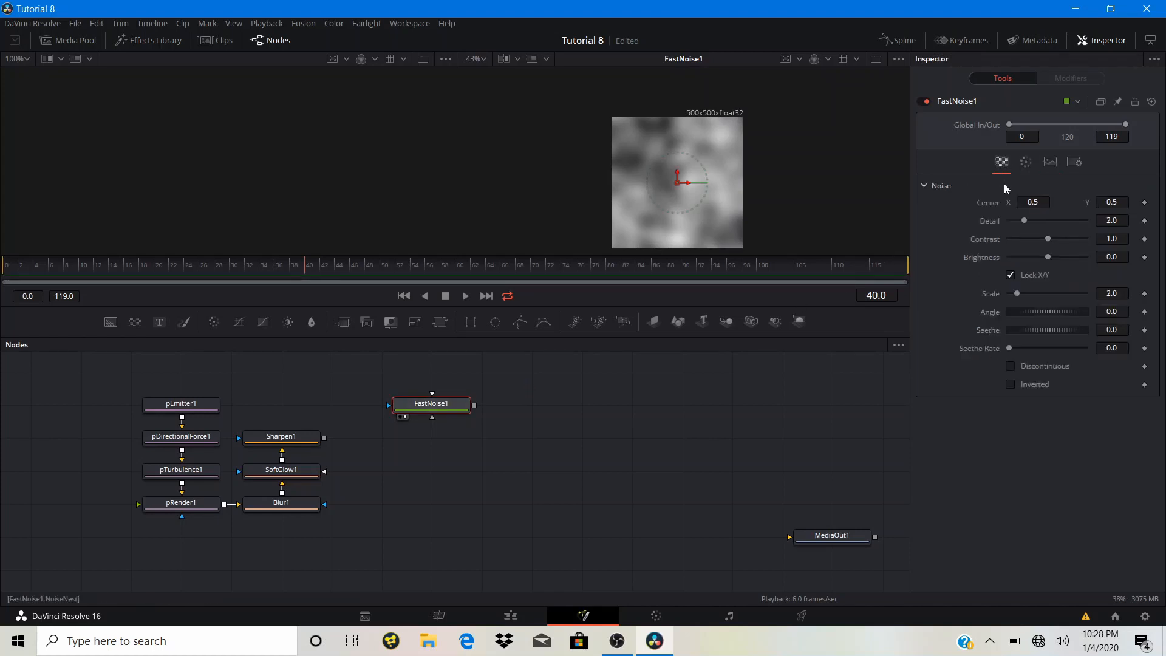
left_click_drag(1025, 220, 1051, 242)
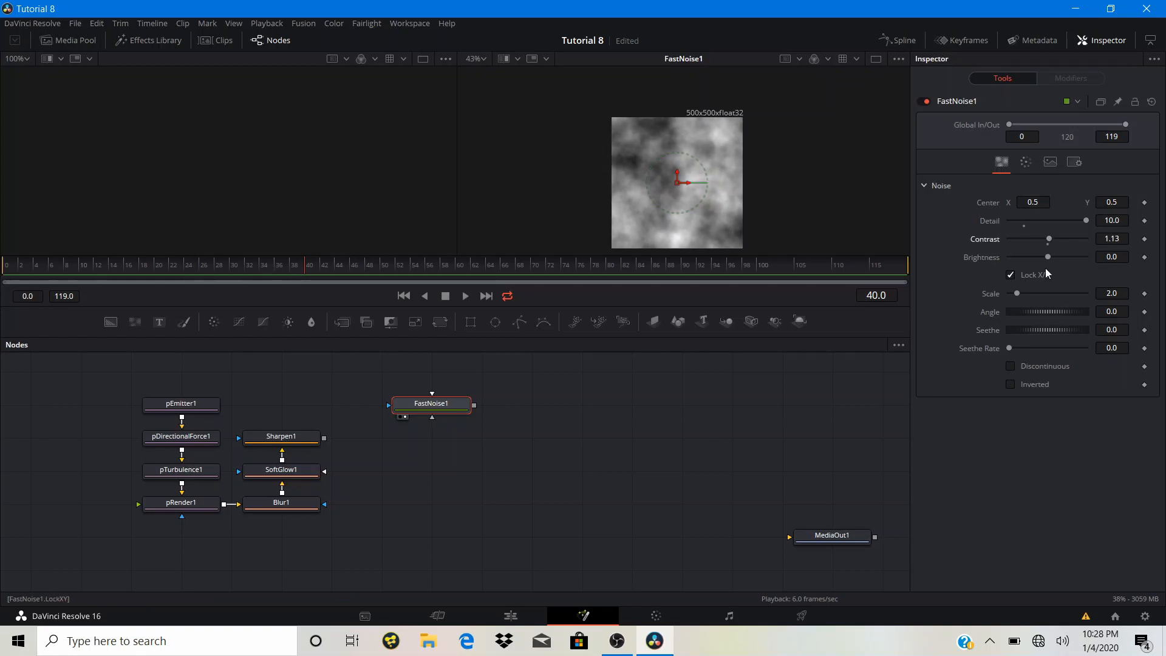
left_click_drag(1017, 293, 1027, 295)
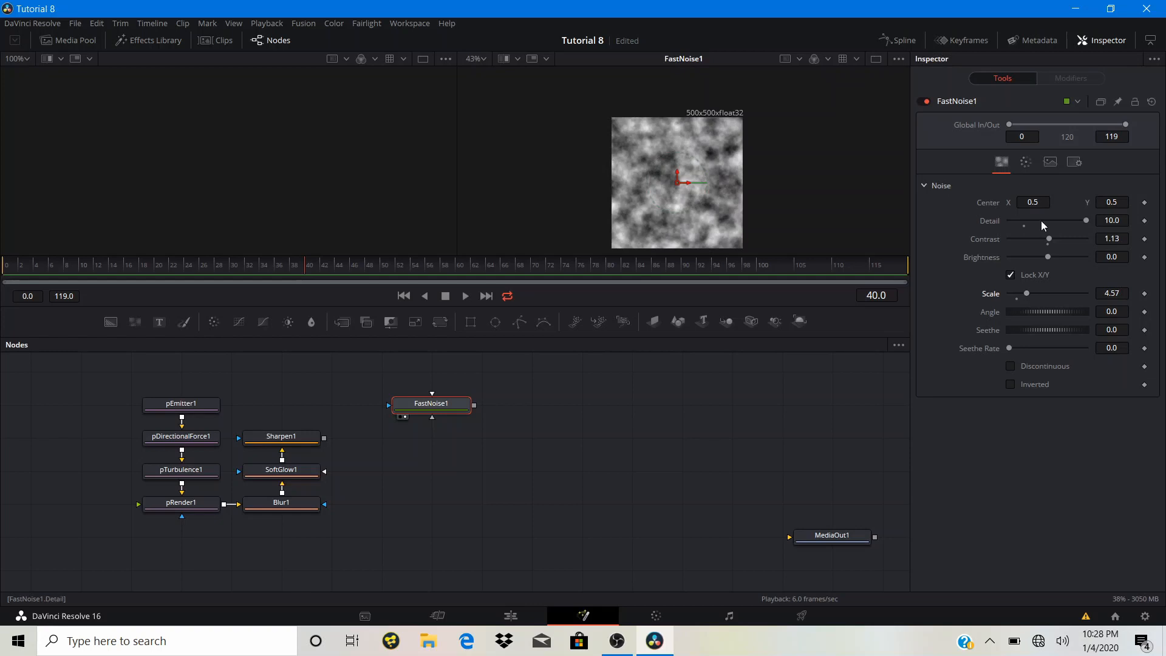
left_click_drag(1010, 347, 1029, 355)
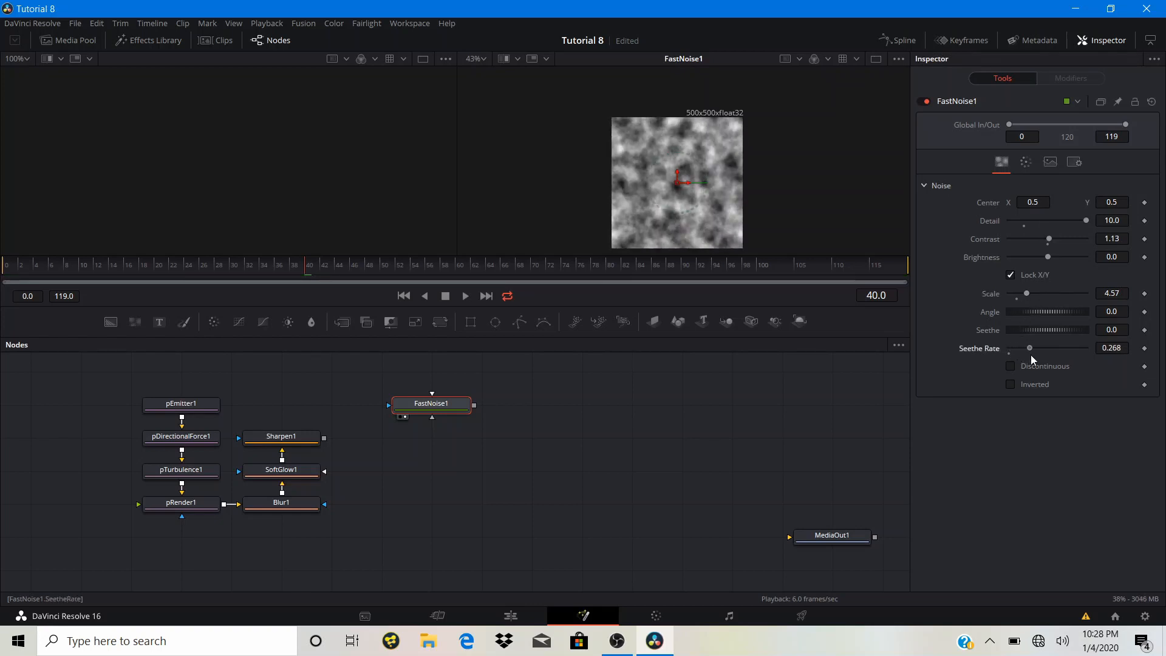
- Play the seething noise animation in the viewer and stop it
left_click_drag(245, 256, 3, 255)
key("space")
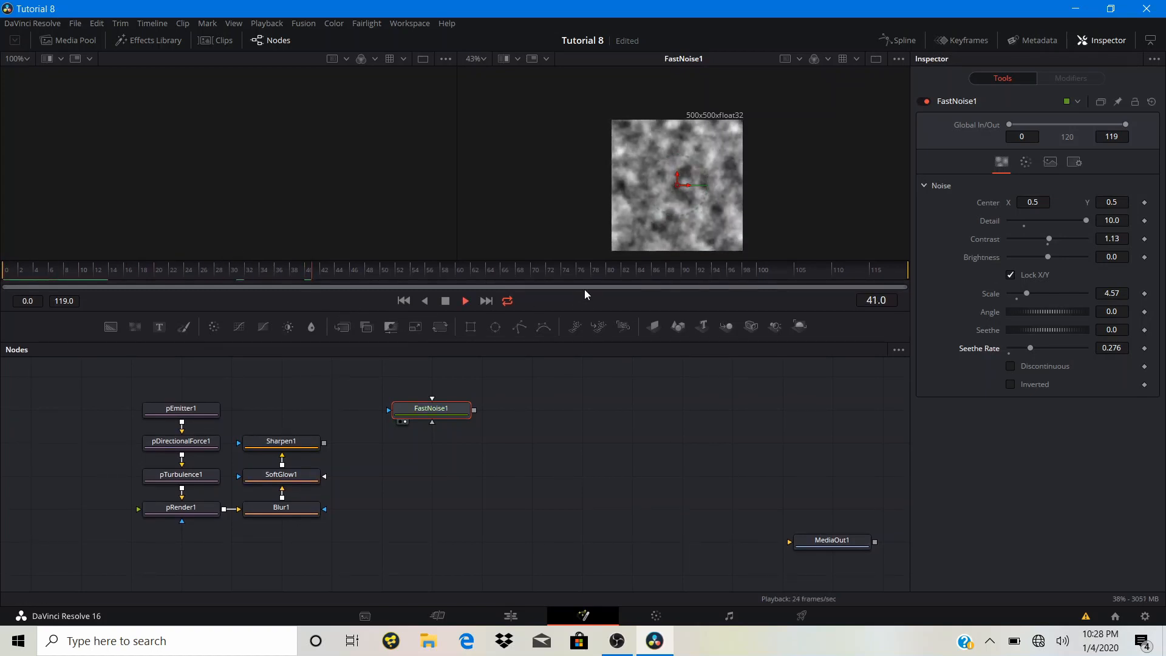
key("space")
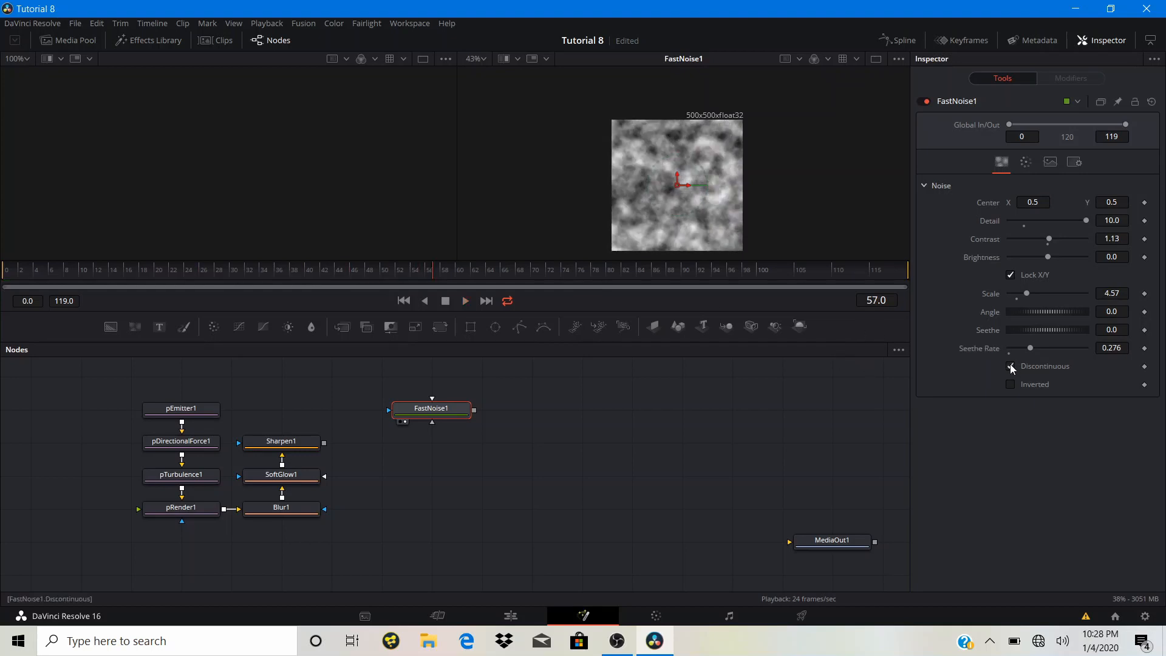
- Try the Discontinuous and Inverted options on FastNoise1 while previewing the noise
key("space")
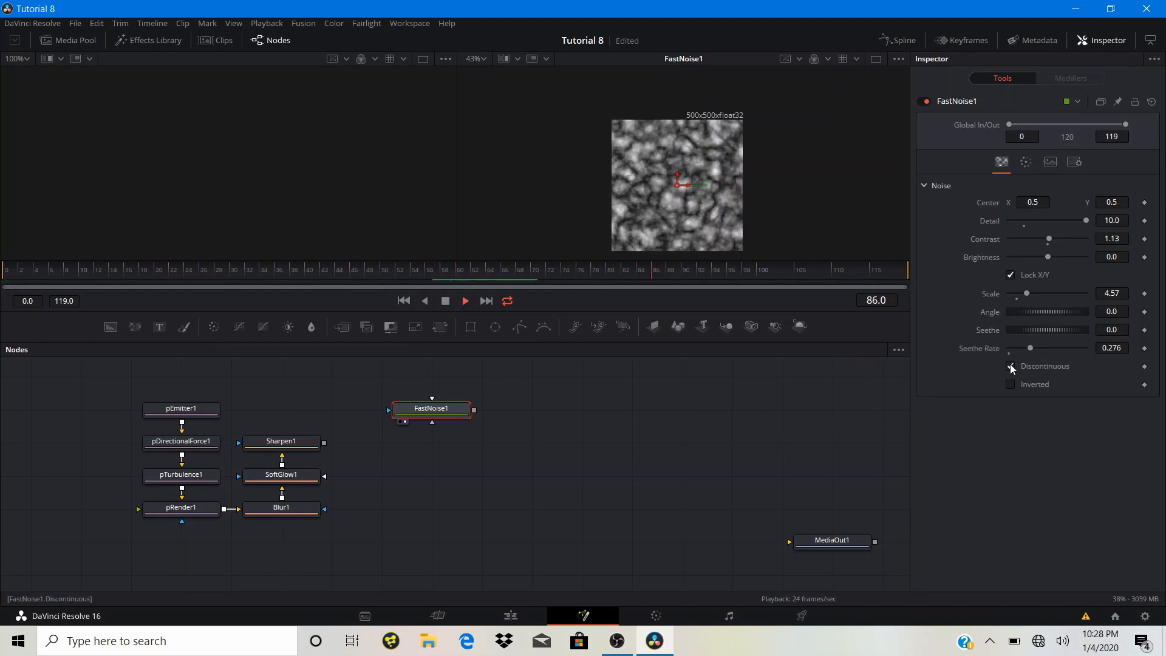
left_click(1010, 384)
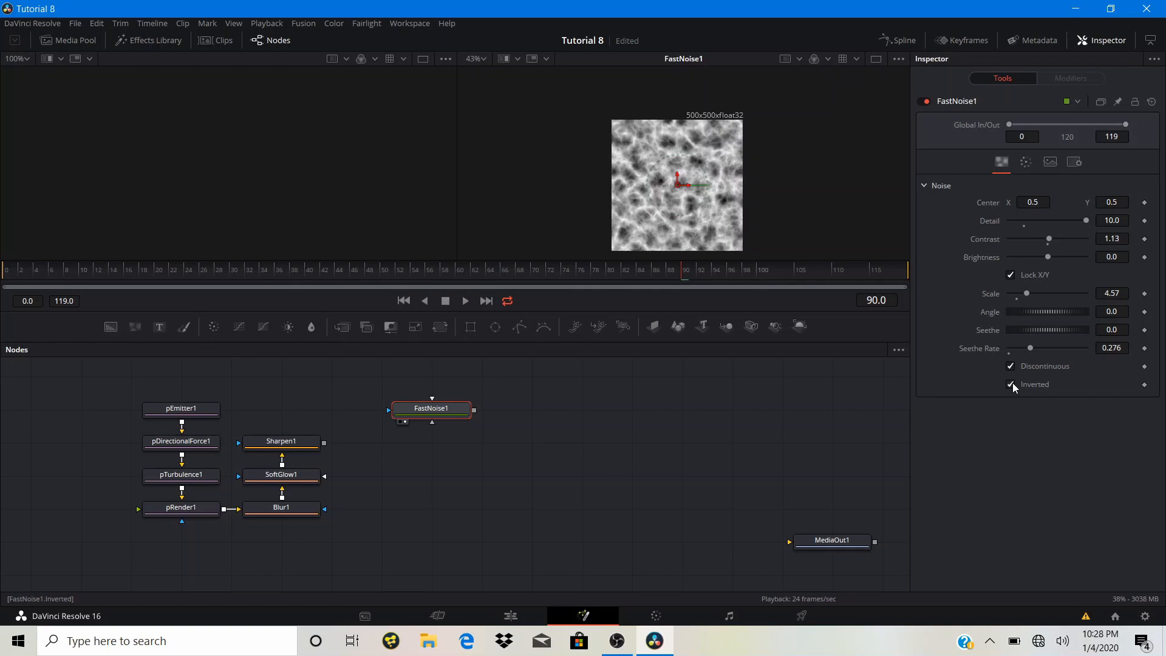
left_click(1011, 384)
left_click(1008, 366)
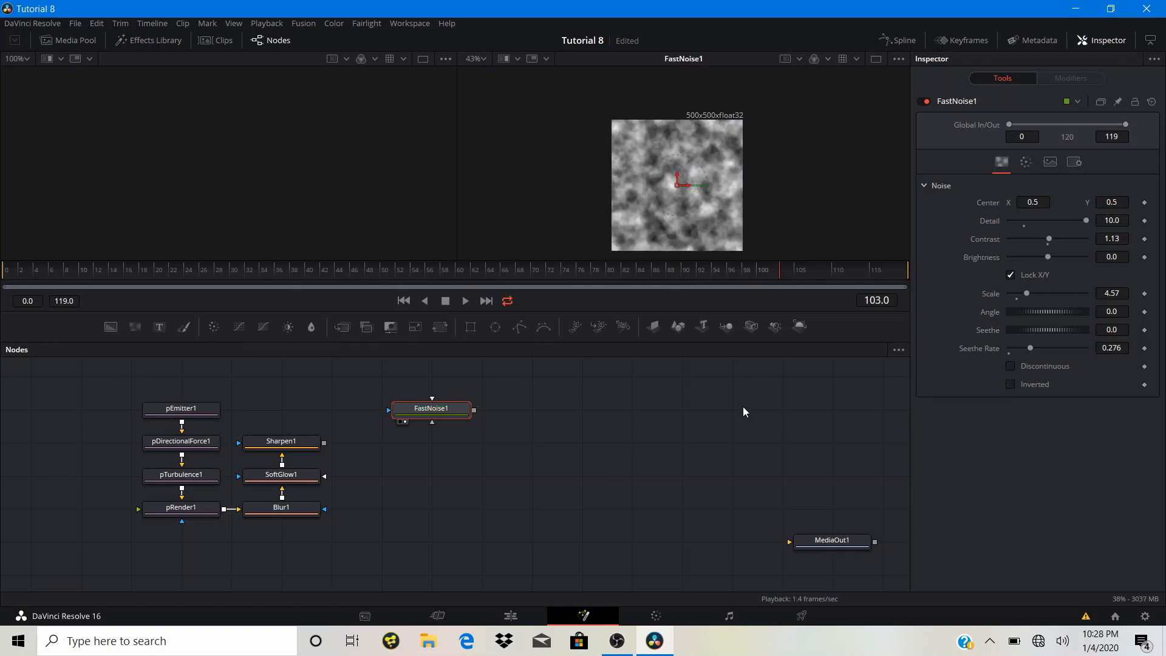
- Return the playhead to frame 0 and move FastNoise1 higher in the node graph
left_click_drag(190, 269, 3, 268)
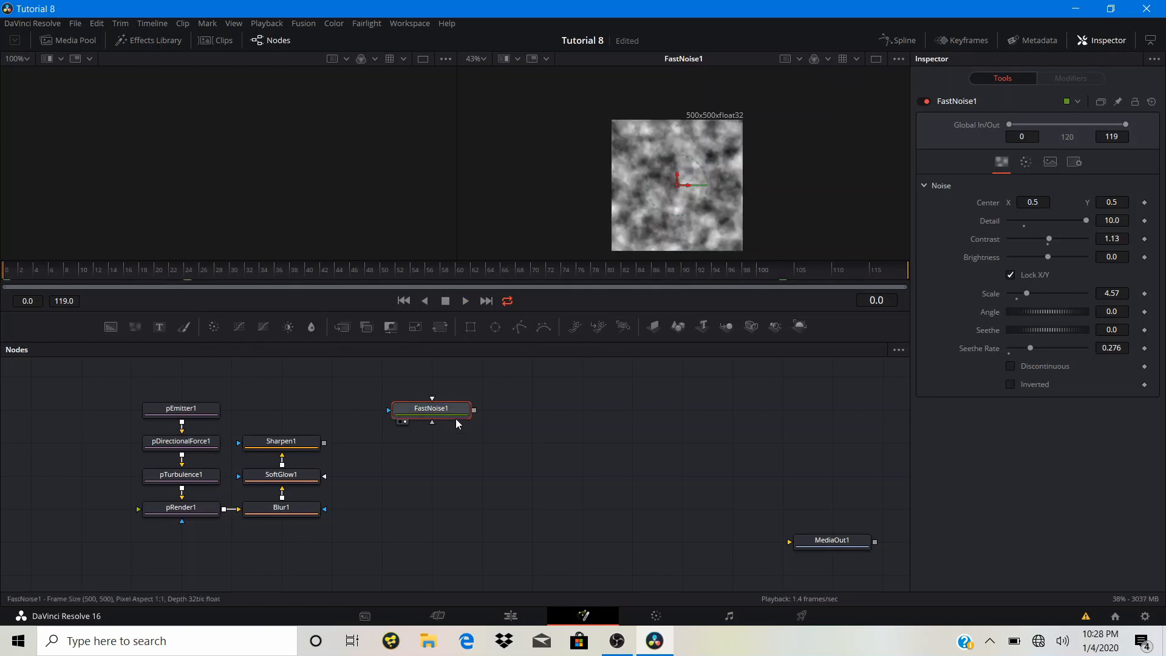
left_click_drag(410, 415, 409, 381)
left_click(417, 391)
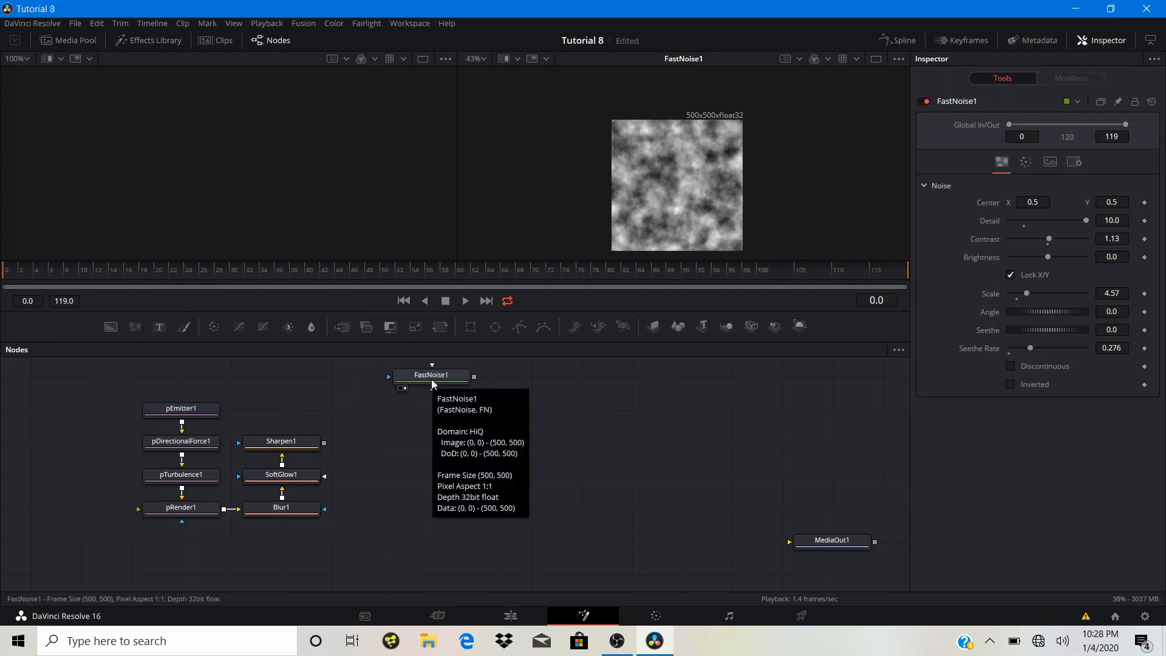
- Add a Displace node to the node graph and place it beside Sharpen1
key("shift+space")
type("fn")
key("BackSpace")
key("BackSpace")
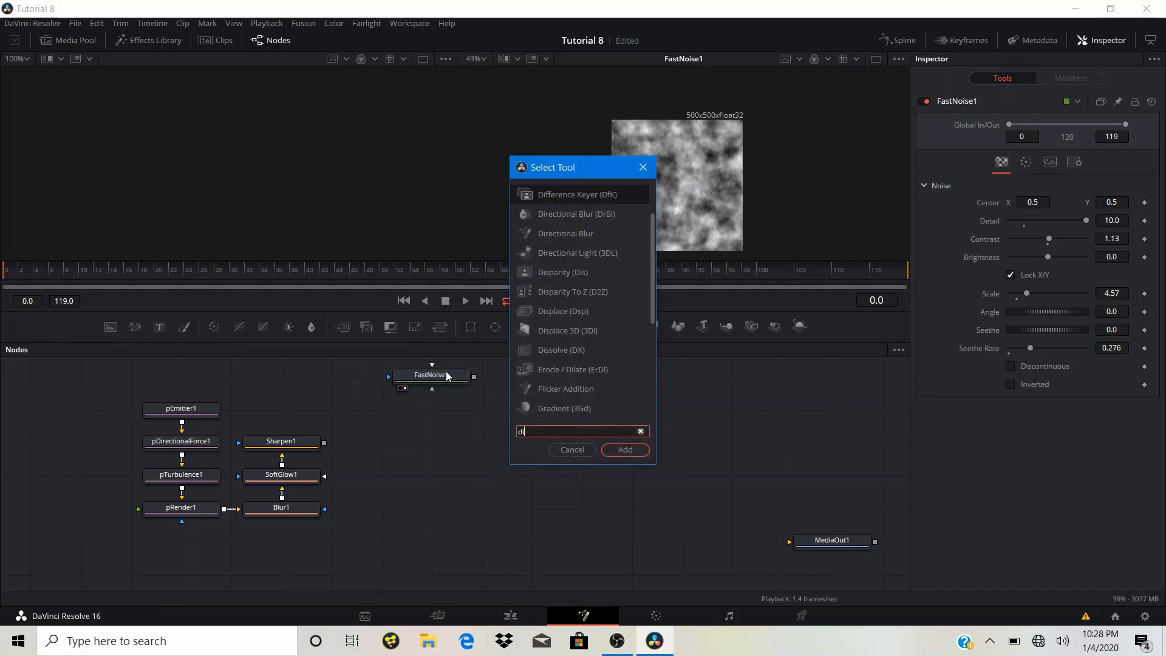
type("dis")
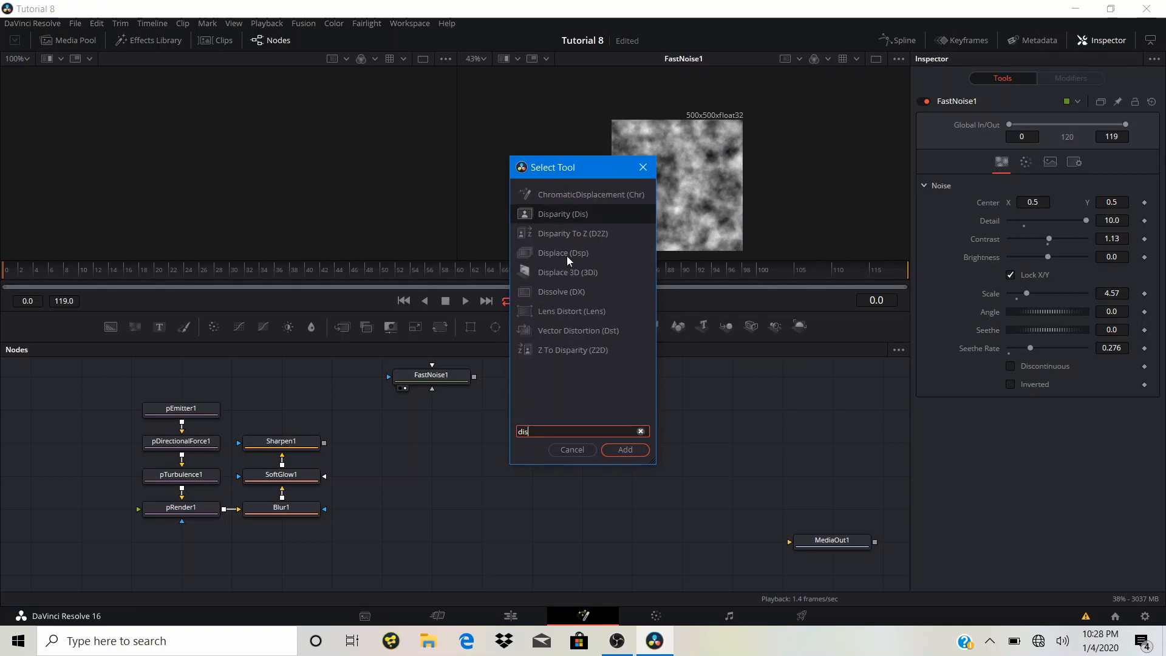
type("place")
left_click(613, 448)
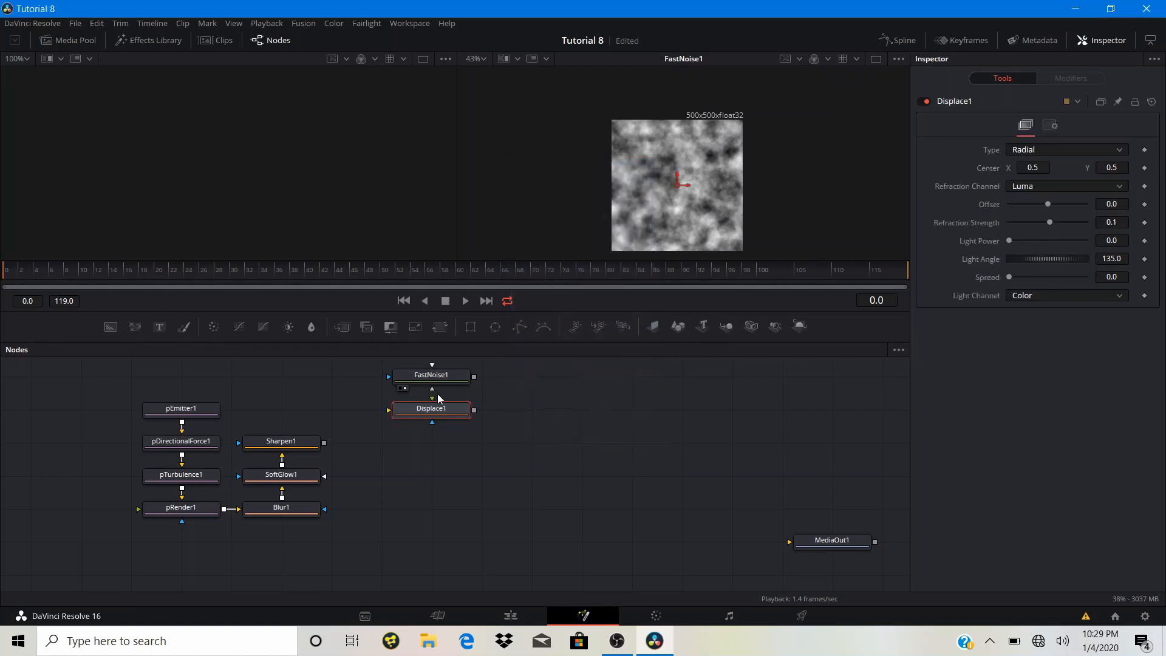
left_click_drag(426, 408, 376, 443)
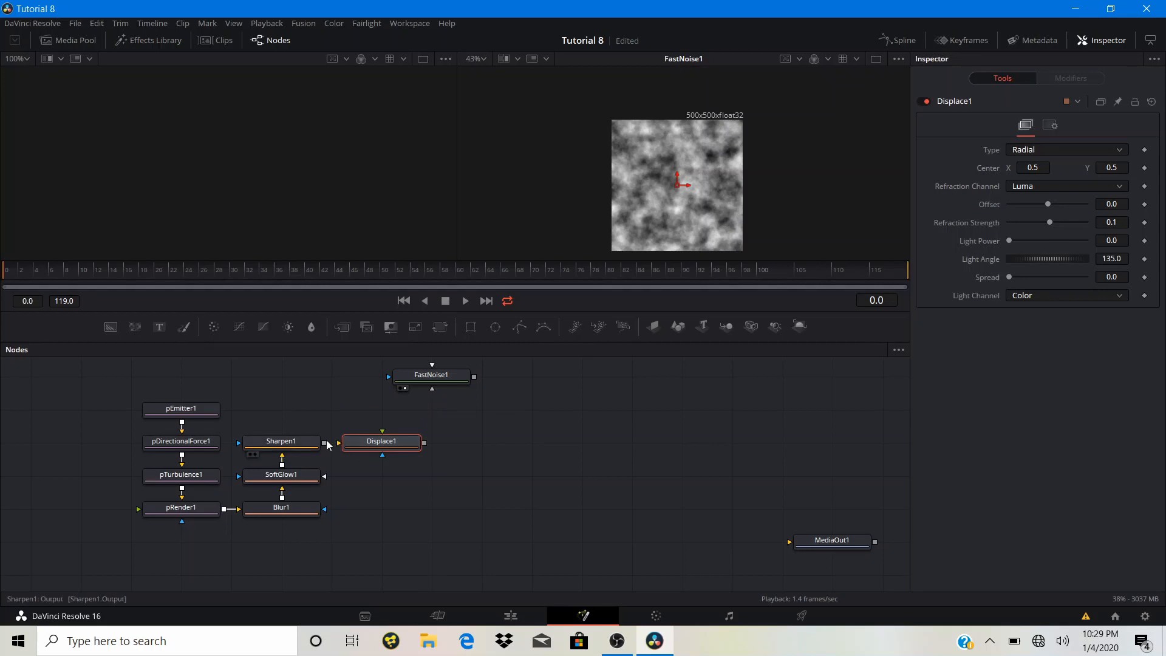
- Connect Sharpen1 to Displace1's background input and FastNoise1 to its foreground input, placing FastNoise1 above Displace1
left_click_drag(325, 444, 357, 445)
left_click_drag(474, 376, 389, 441)
left_click_drag(434, 379, 384, 412)
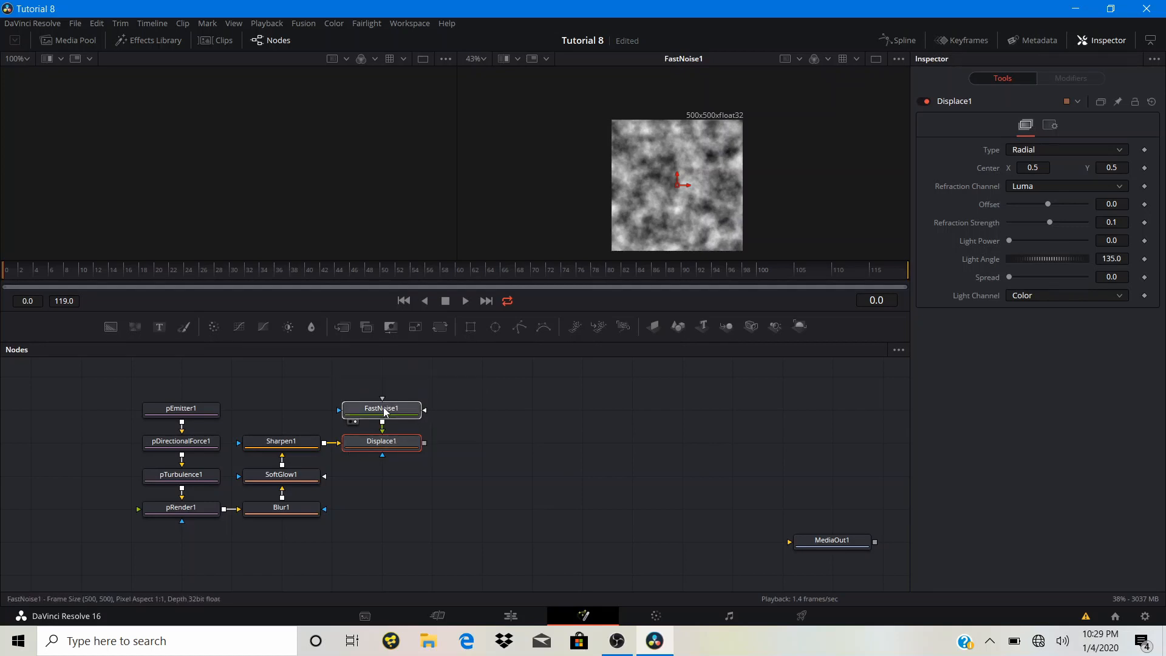
left_click(384, 412)
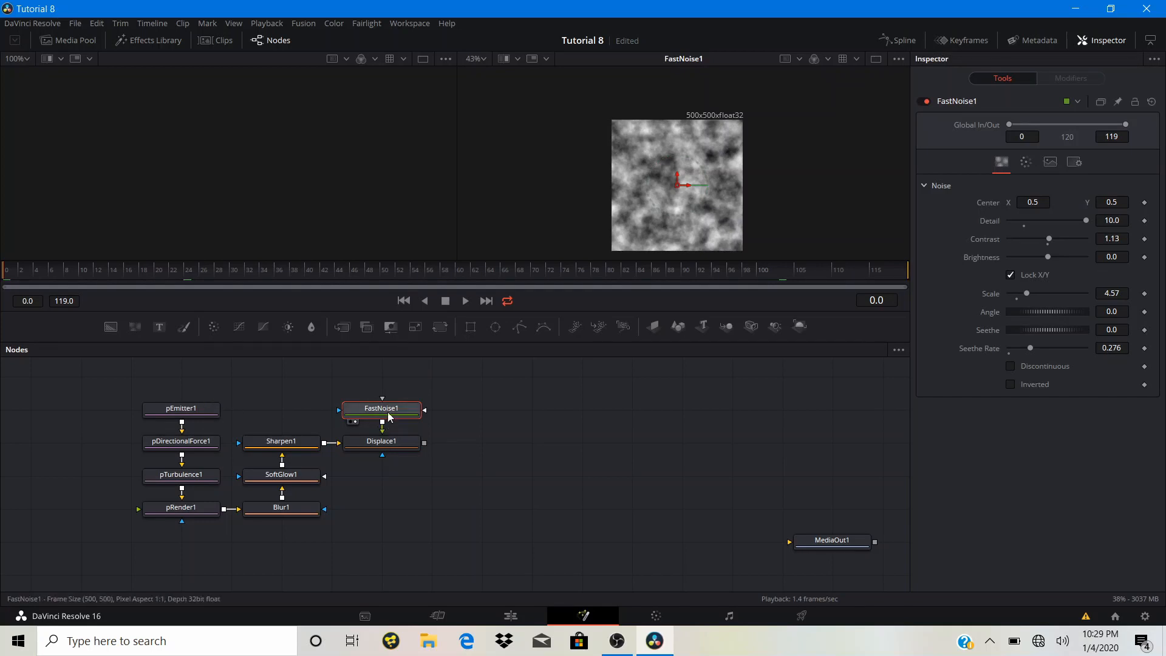
left_click_drag(388, 416, 386, 384)
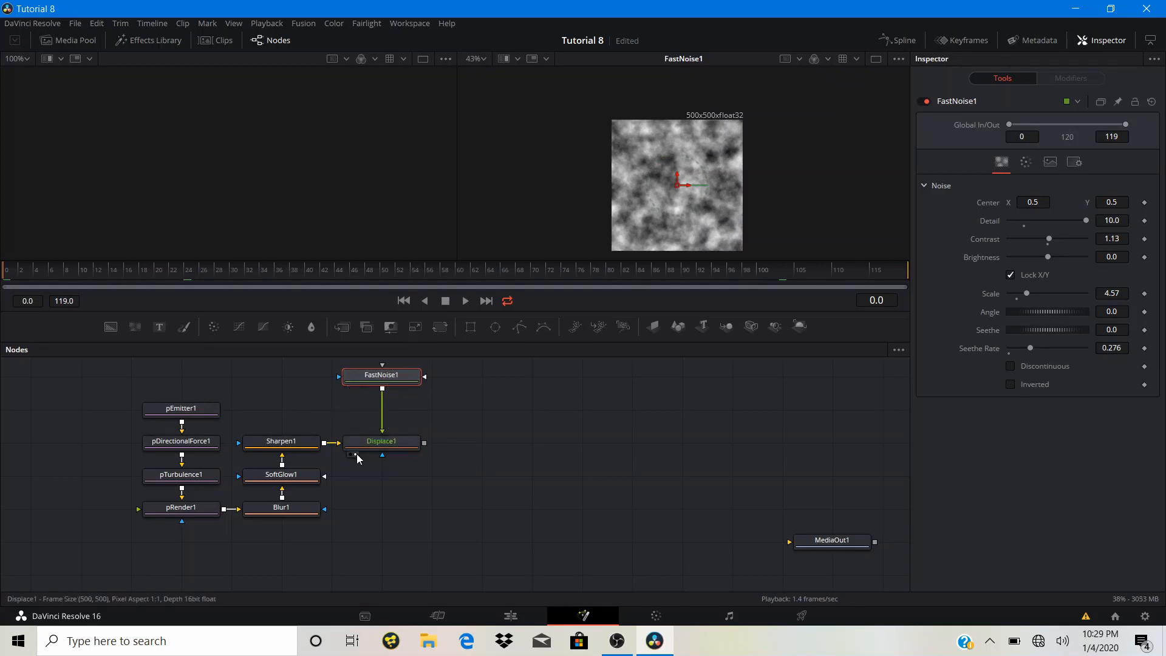
- Show Displace1 in the viewer and play the displaced particles up close
left_click(356, 454)
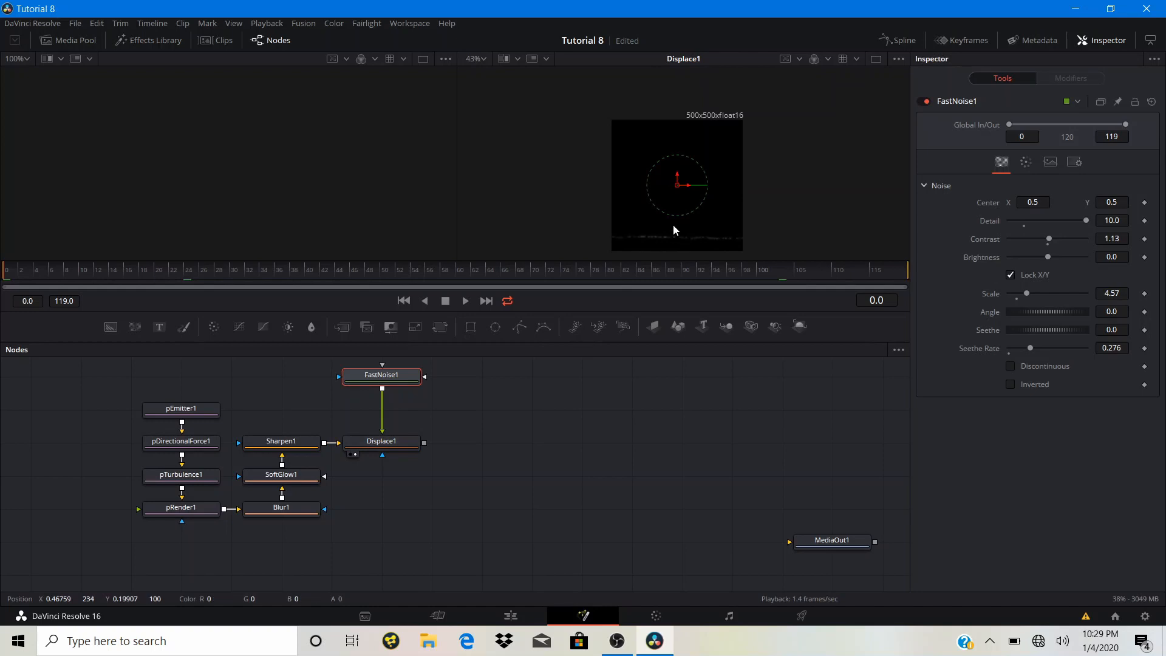
key("space")
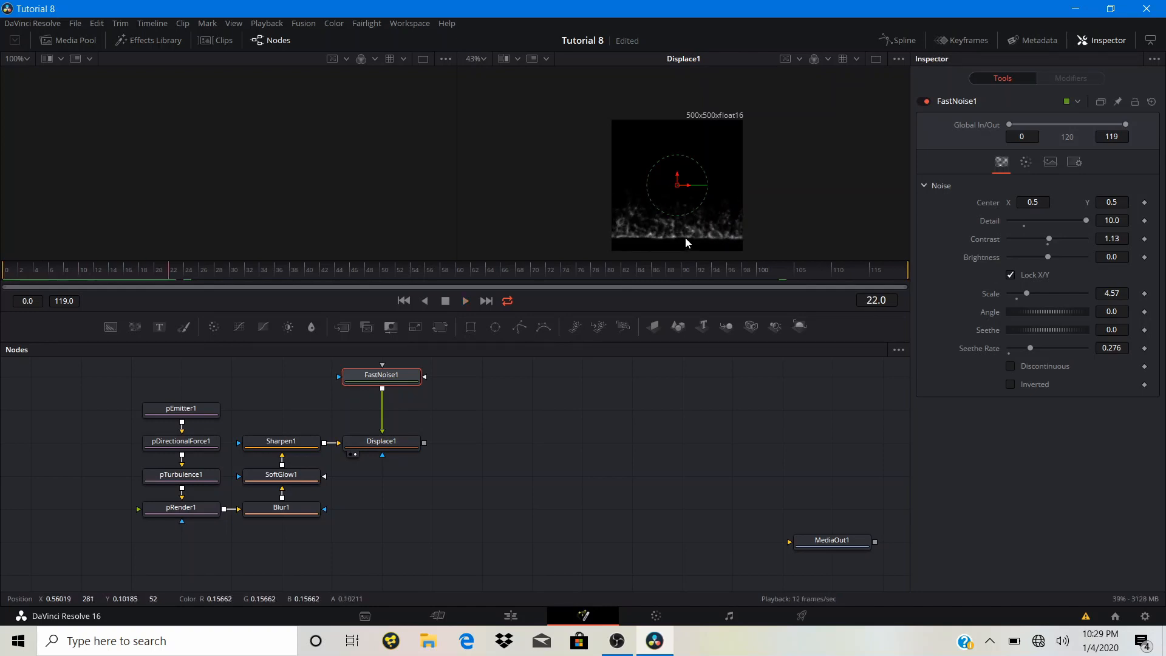
scroll(682, 232, "up", 4)
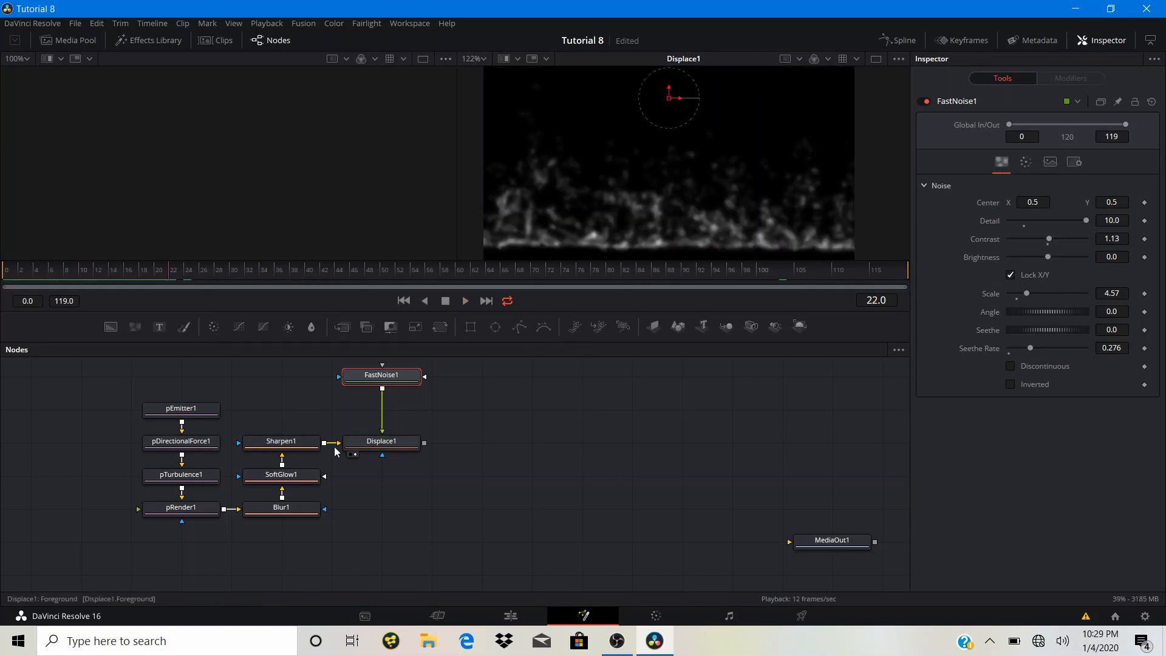
- Set Displace1's Refraction Strength to 0.25 and Spread to about 1.157
left_click(381, 444)
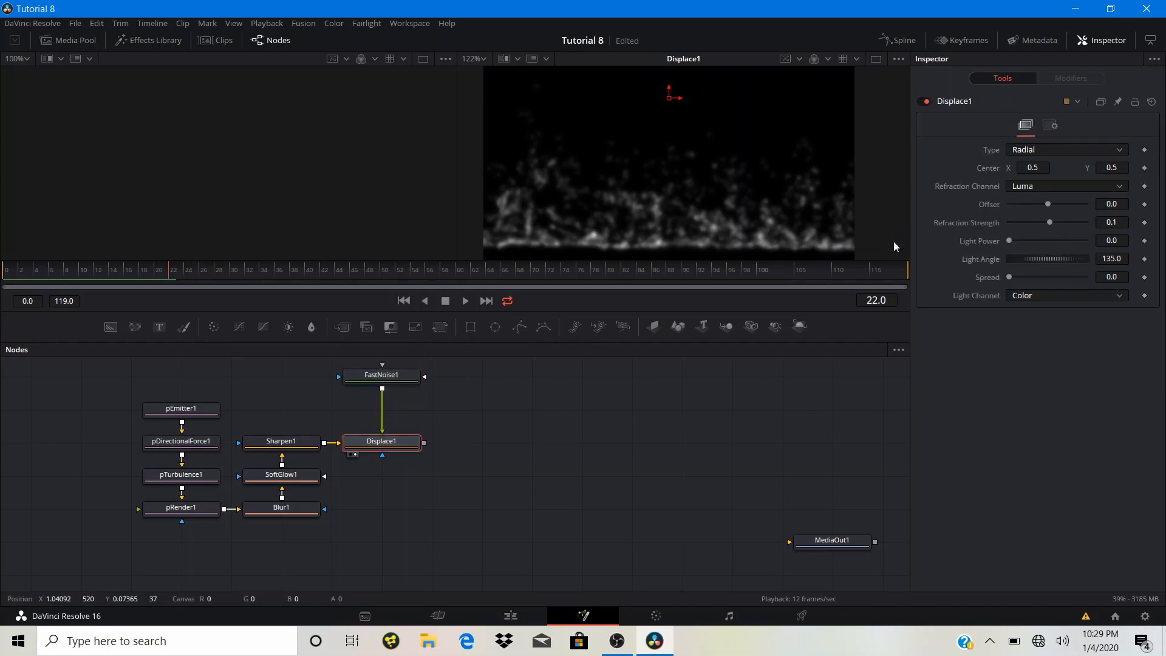
left_click_drag(1050, 222, 1054, 221)
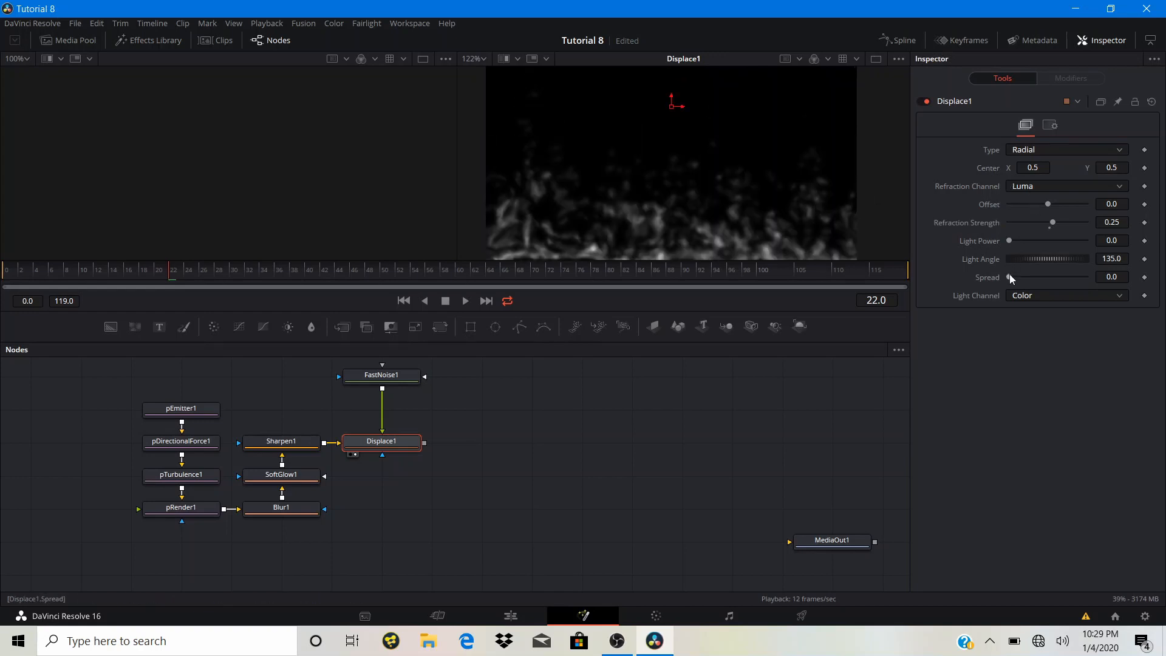
left_click_drag(1009, 279, 1022, 280)
left_click_drag(712, 191, 721, 150)
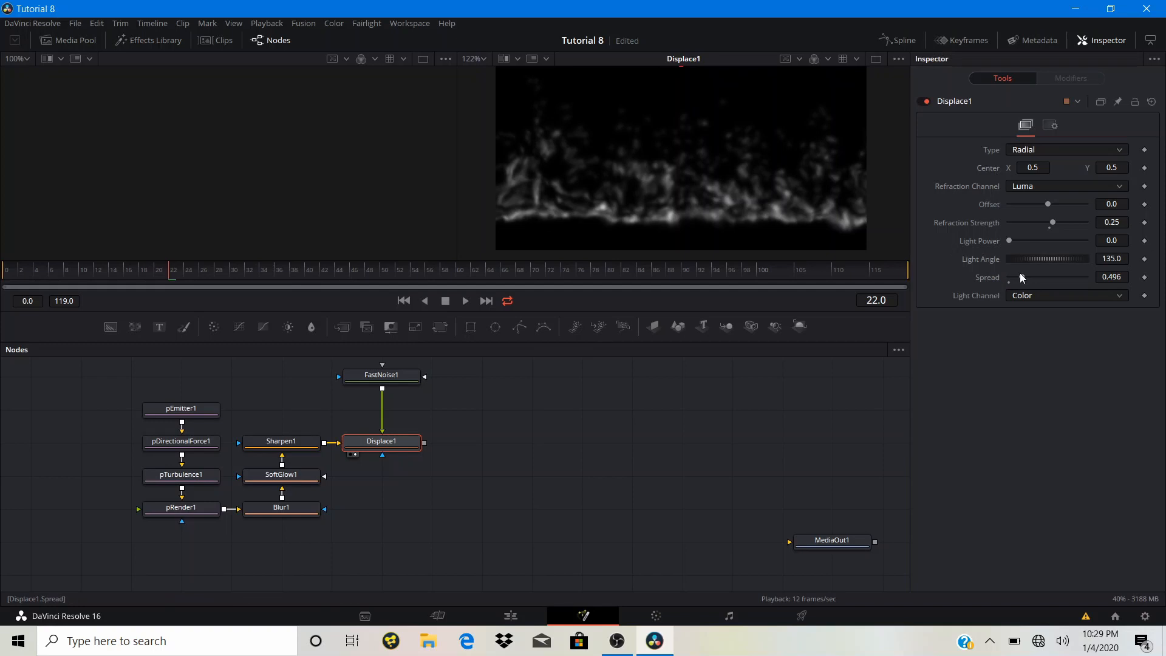
left_click_drag(1020, 277, 1039, 282)
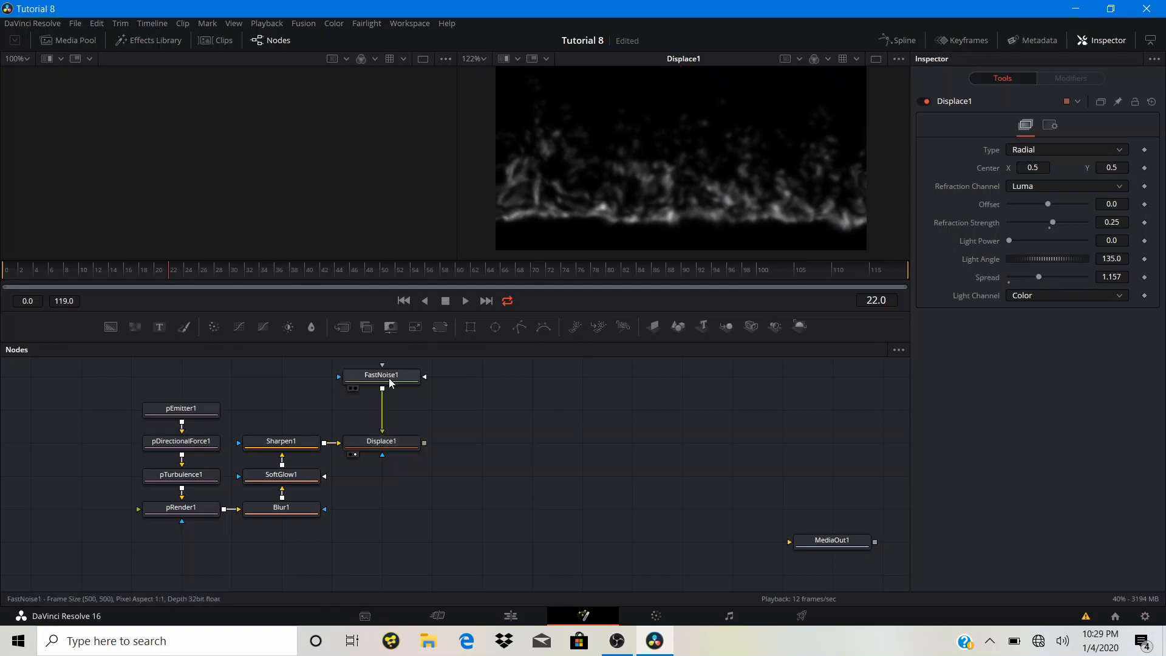
- Move FastNoise1 directly above Displace1 and add a Transform node after Displace1, leaving a gap between them
left_click_drag(390, 382, 395, 417)
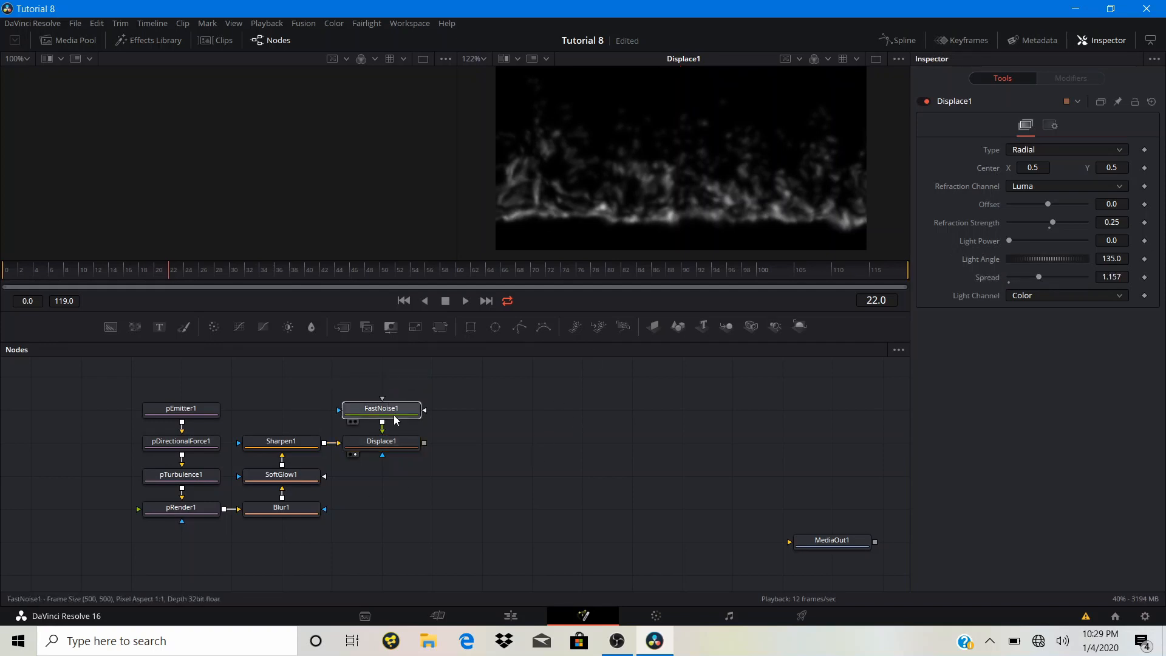
left_click(396, 448)
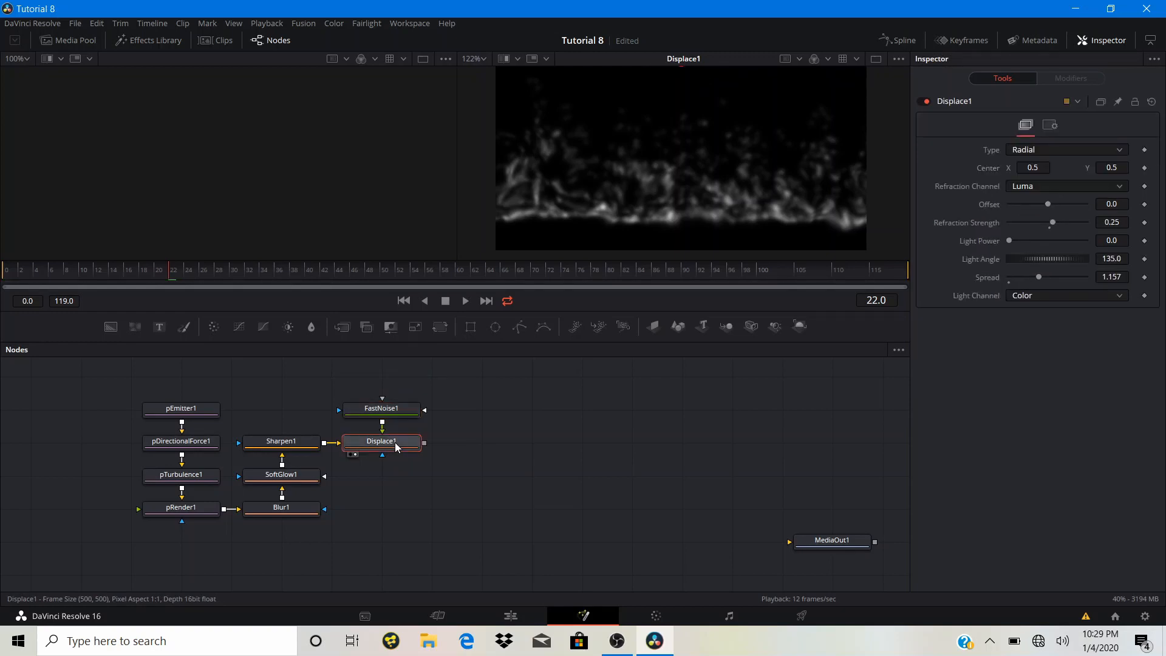
left_click(440, 328)
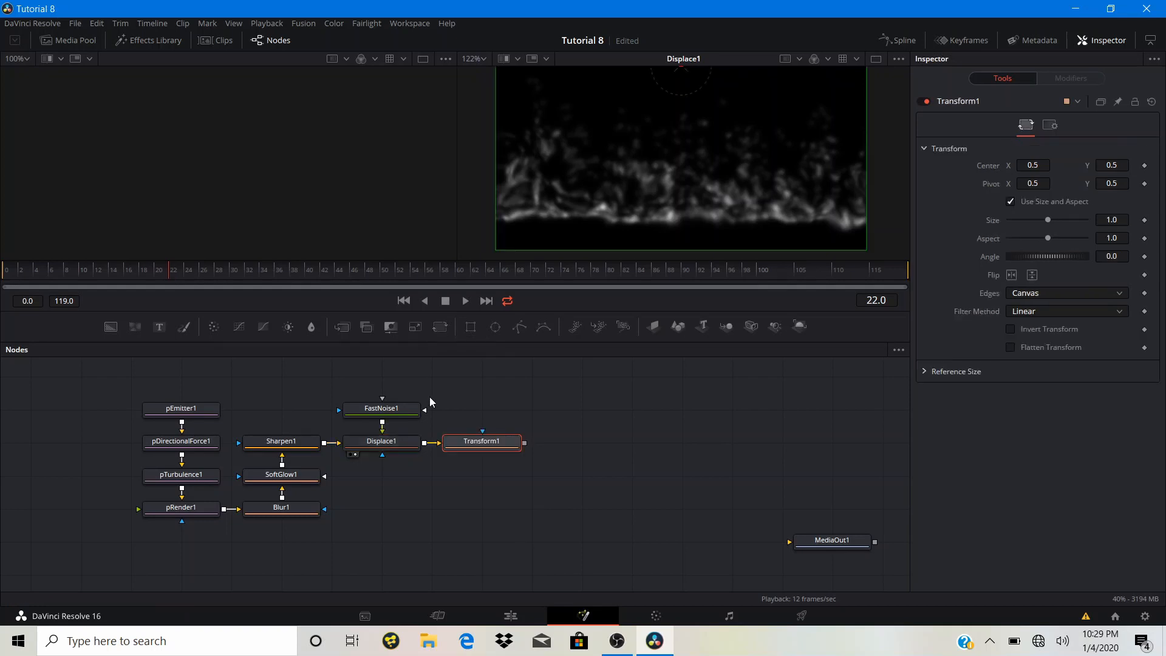
left_click_drag(457, 453, 557, 452)
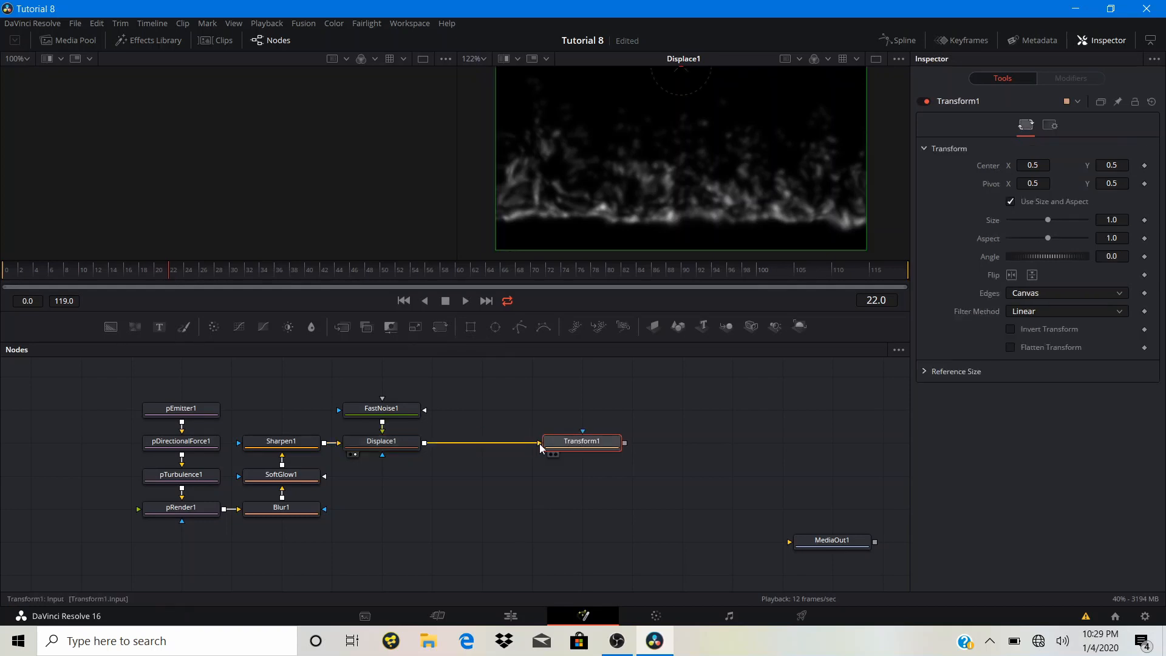
- Attach a Rectangle mask to the effect mask input of Transform1
left_click(471, 328)
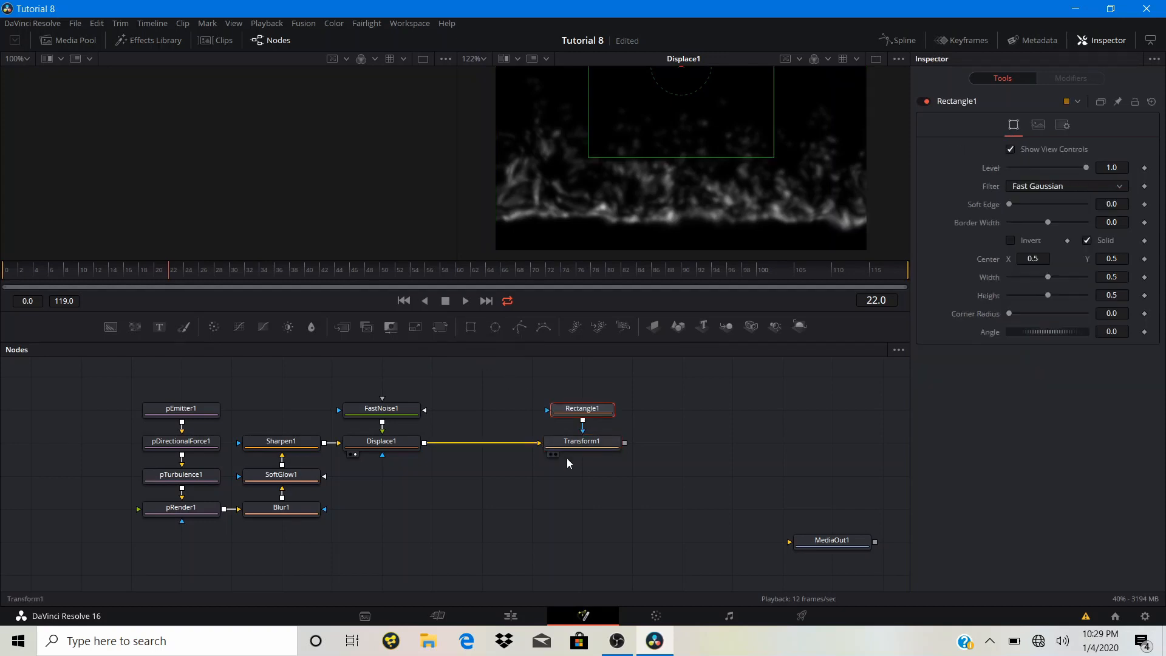
left_click(520, 414)
left_click_drag(520, 413, 306, 416)
left_click(478, 427)
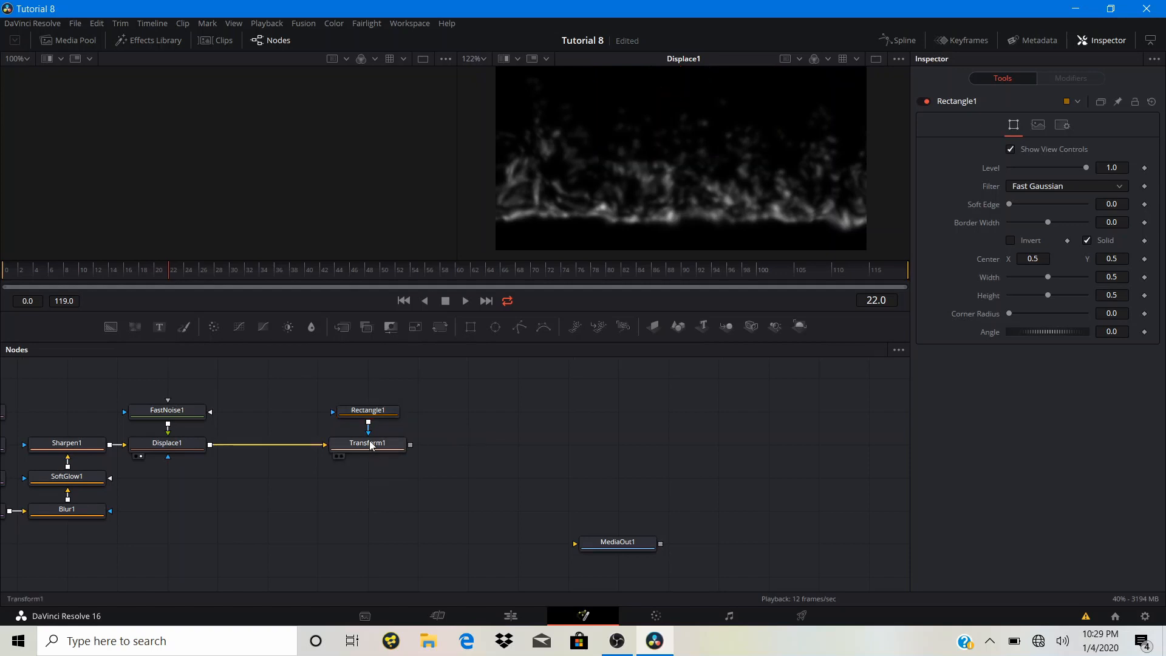
- Add a Coordinate Space node after Transform1
left_click(372, 445)
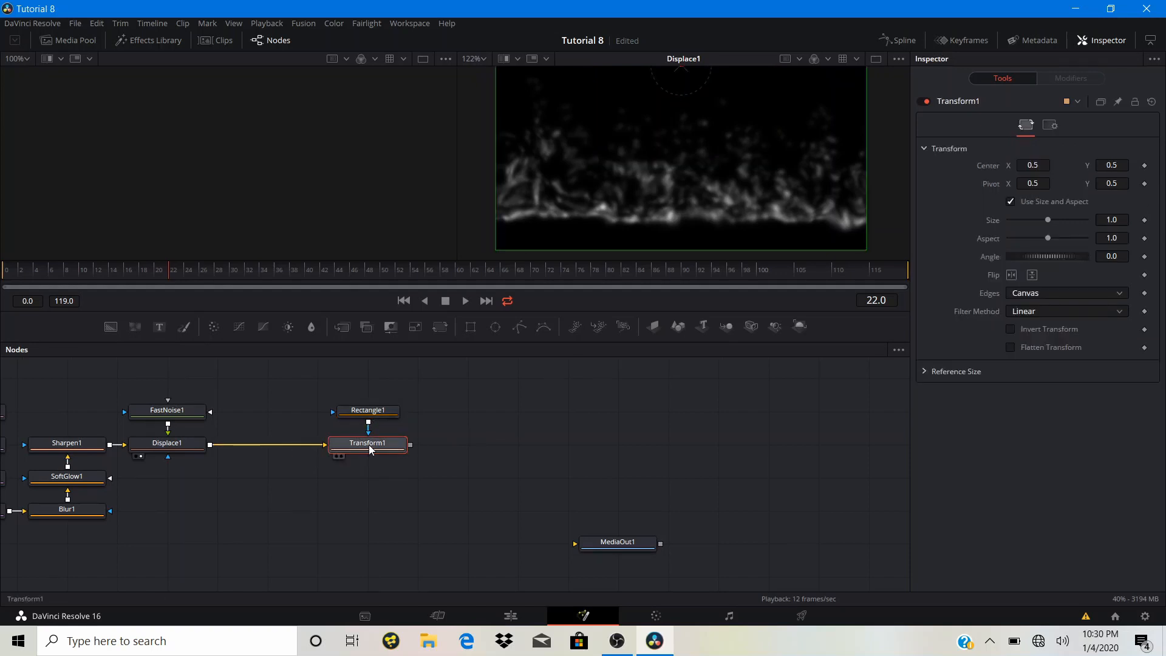
key("shift+space")
type("coor")
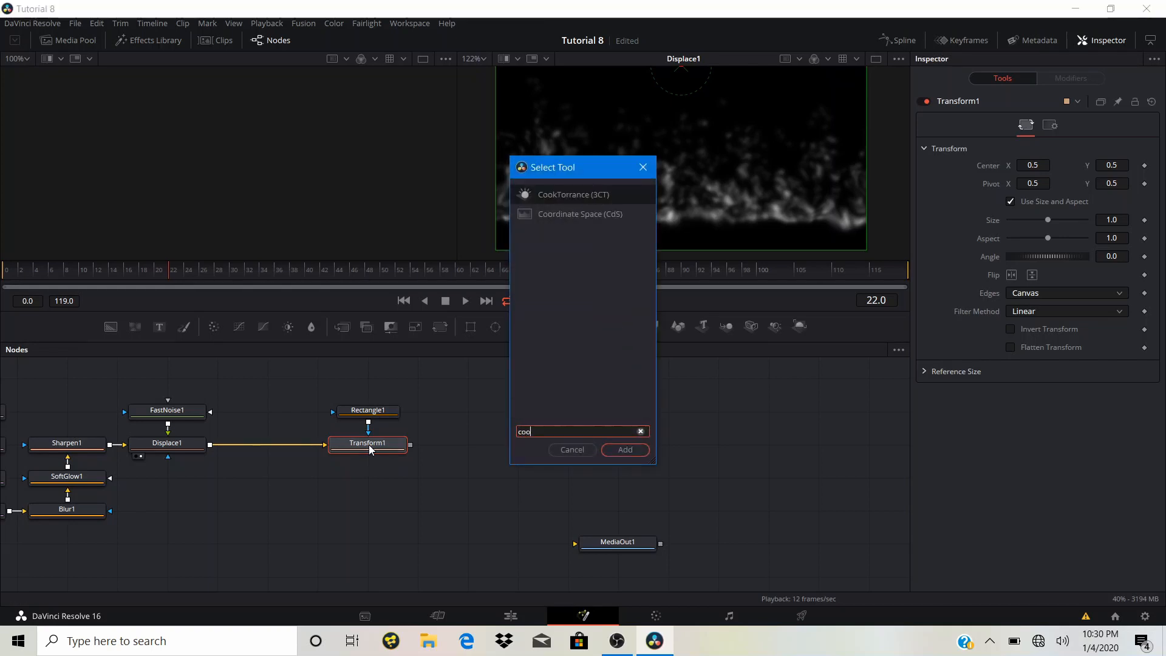
left_click(619, 449)
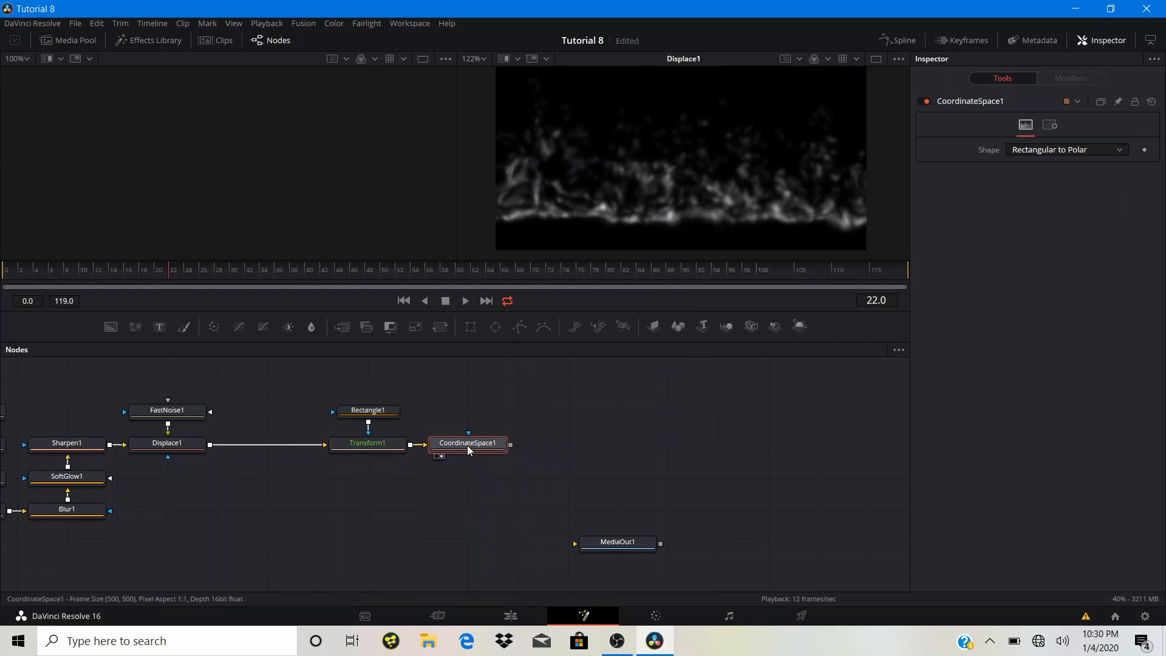
- Show CoordinateSpace1 in the viewer and set its Shape to Polar to Rectangular
key("2")
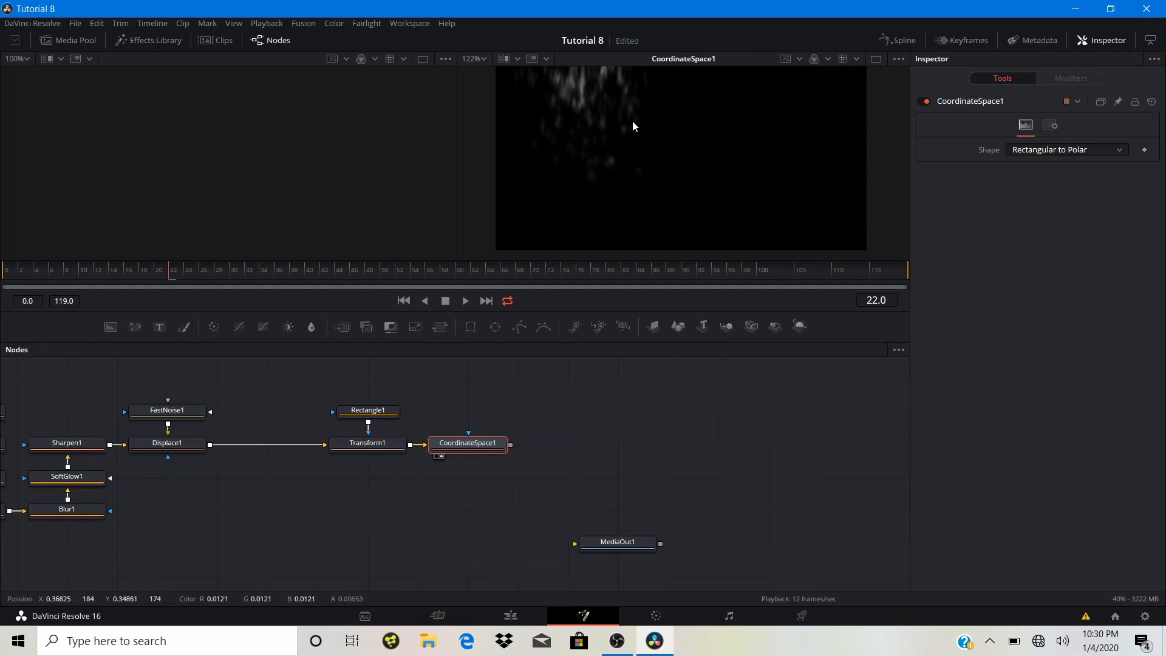
left_click(1086, 147)
left_click(1069, 180)
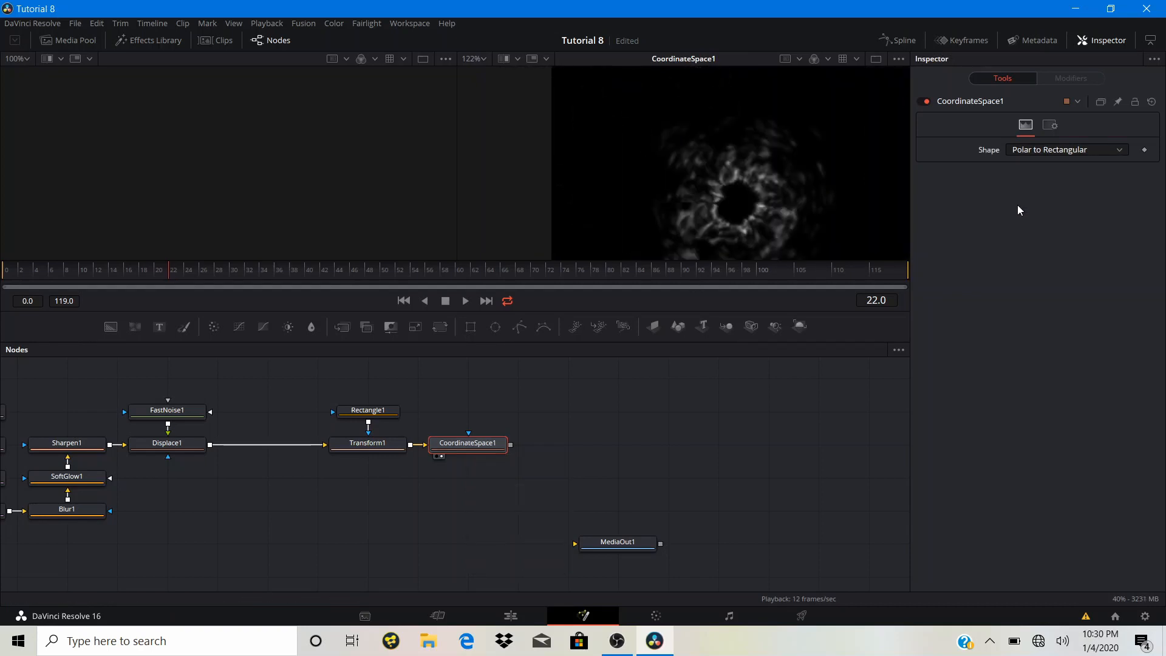
left_click_drag(769, 211, 686, 186)
- Play the circular particle animation, stop it and examine the seam in the ring up close
key("space")
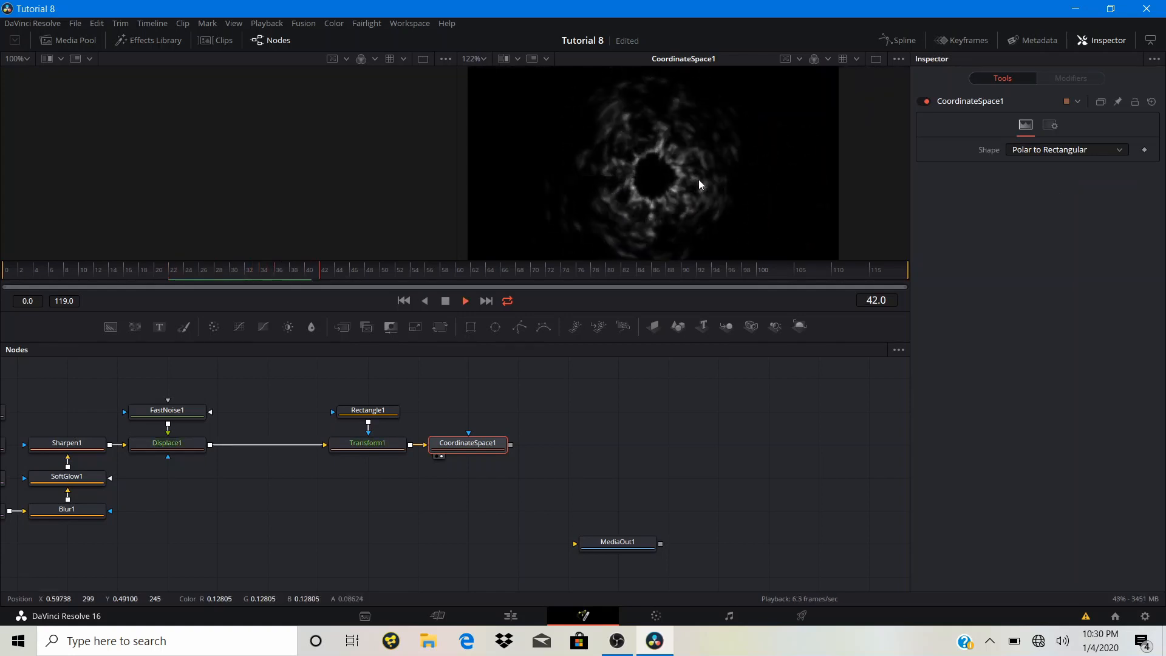
key("space")
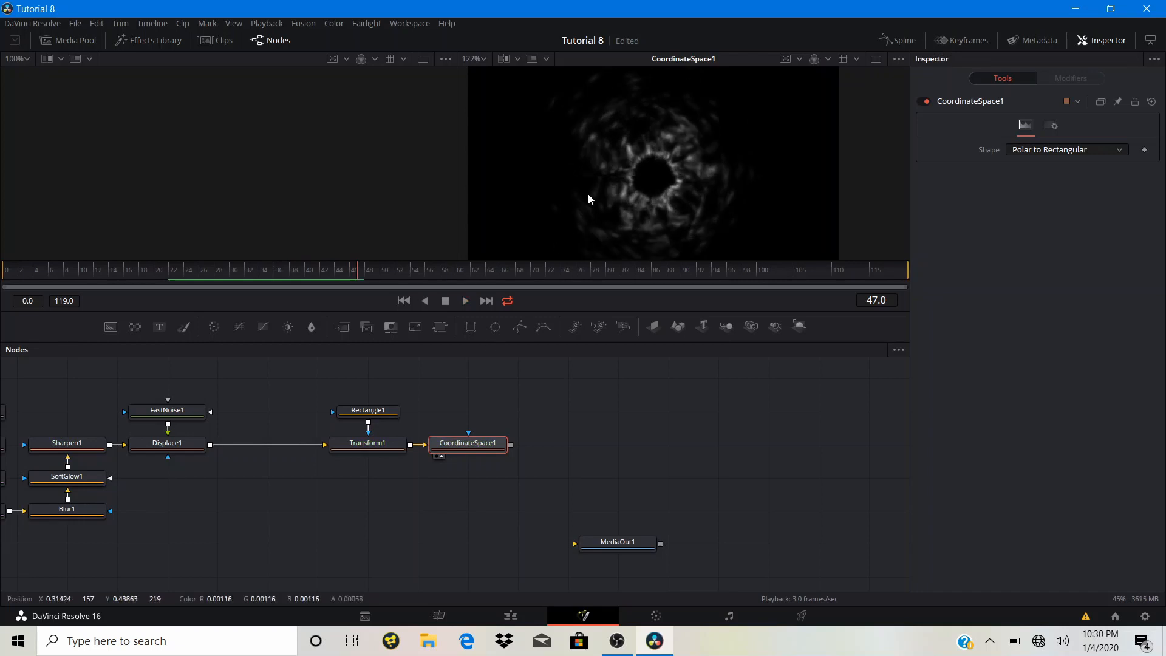
scroll(628, 176, "up", 10)
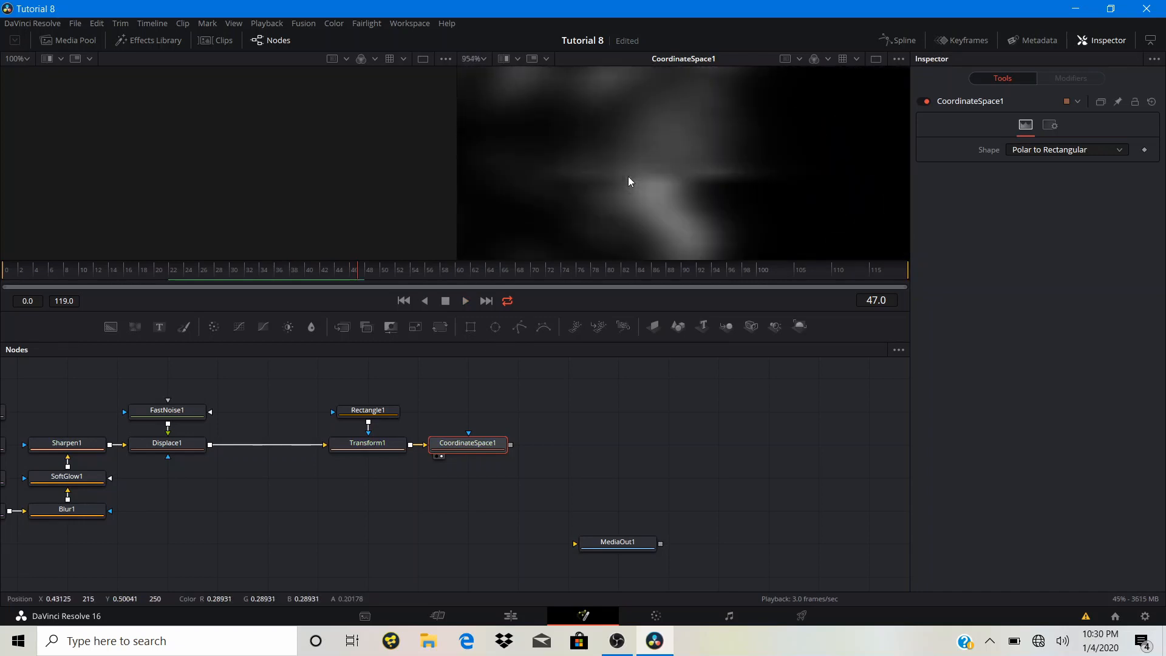
scroll(628, 176, "down", 7)
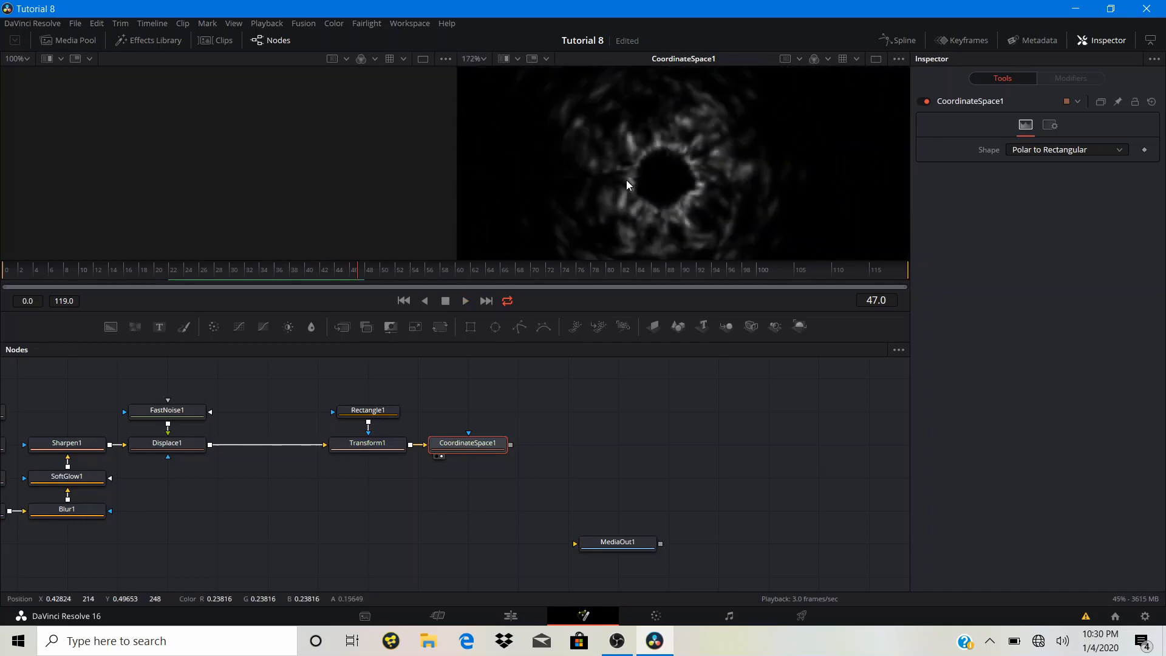
scroll(650, 162, "down", 3)
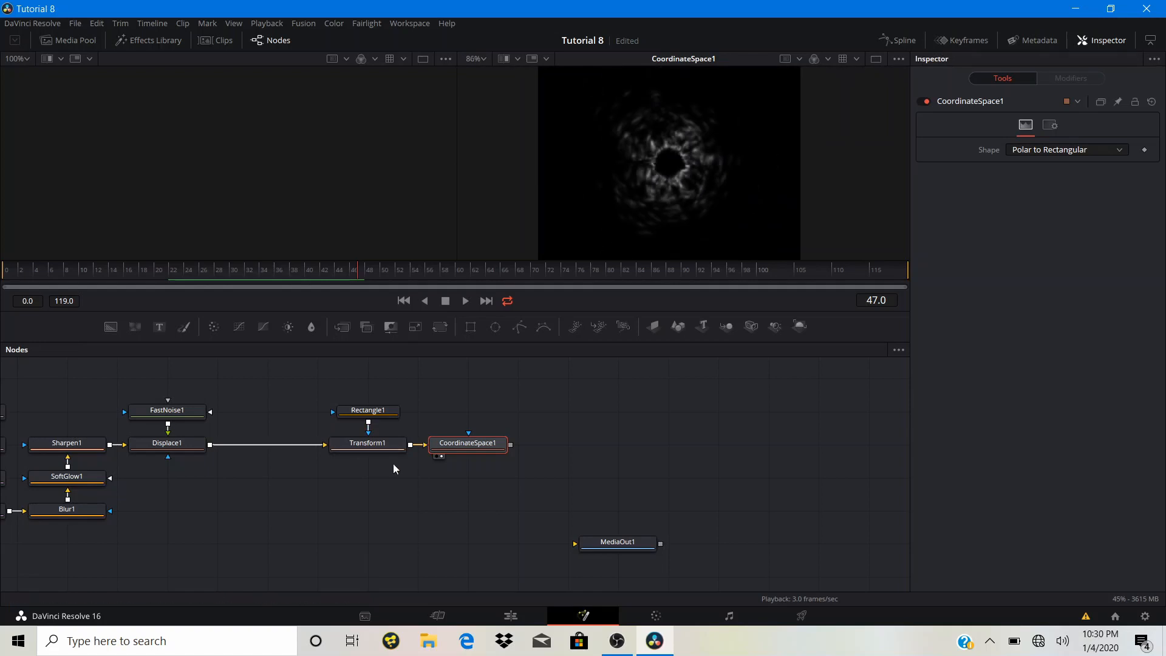
- Move CoordinateSpace1, Transform1 and Rectangle1 farther from Displace1 to make room in the node chain
left_click_drag(301, 397, 363, 453)
left_click_drag(479, 444, 585, 443)
left_click(586, 448)
left_click_drag(370, 444, 430, 447)
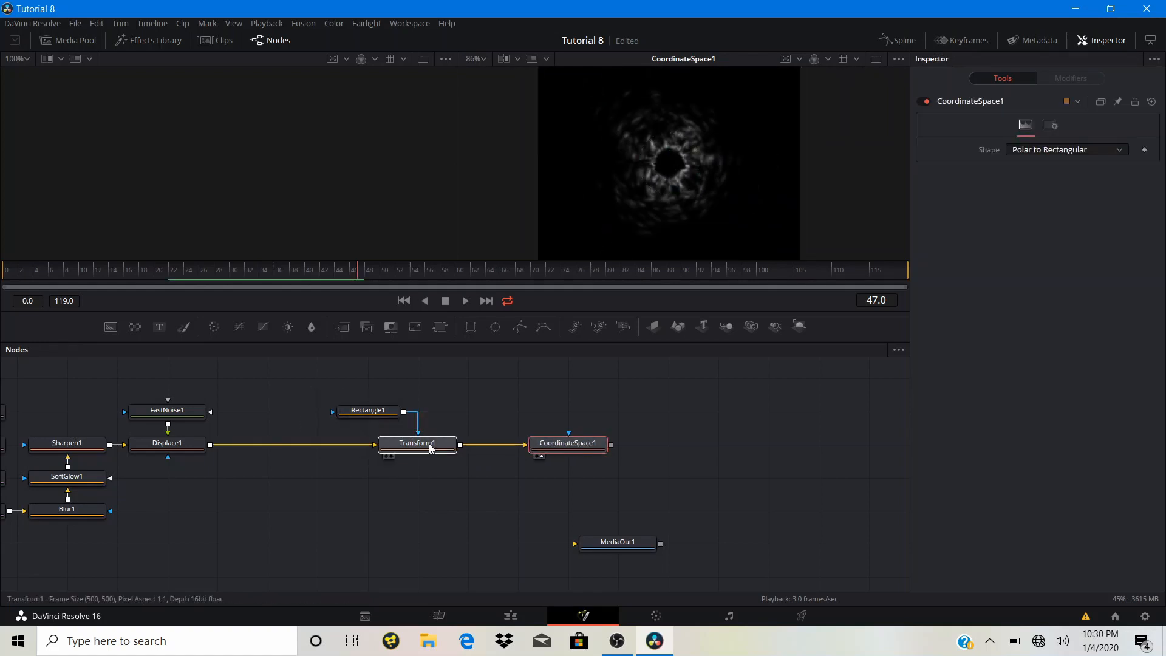
left_click_drag(372, 413, 422, 412)
- Insert a second Transform node between Displace1 and Transform1
left_click(169, 448)
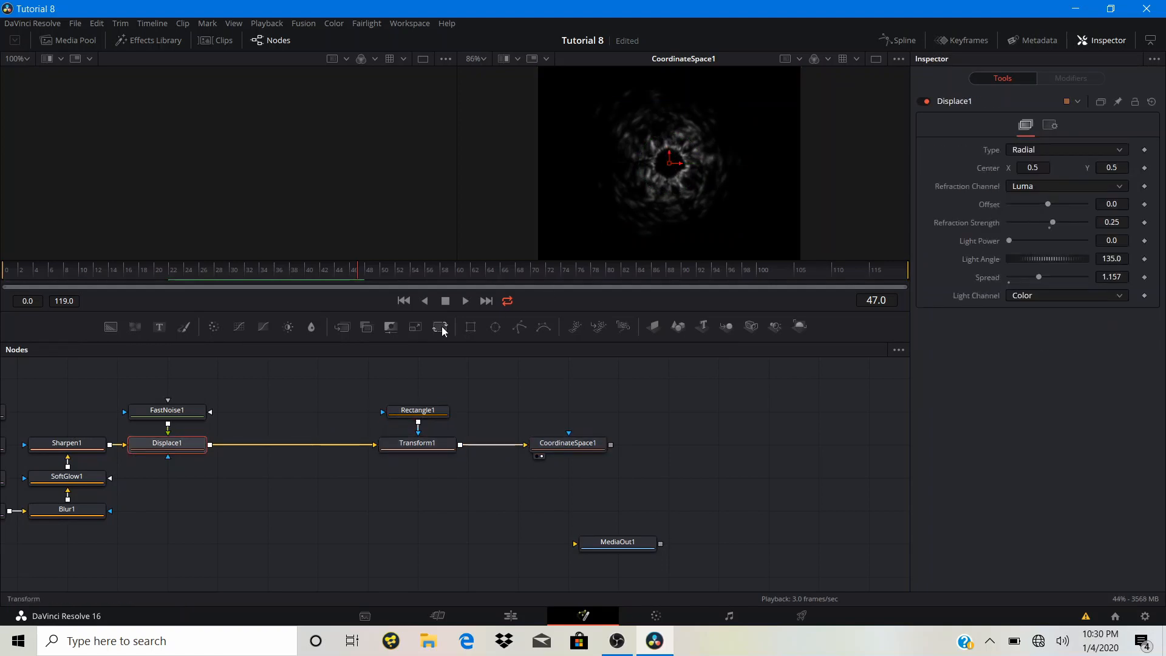
left_click_drag(384, 379, 271, 445)
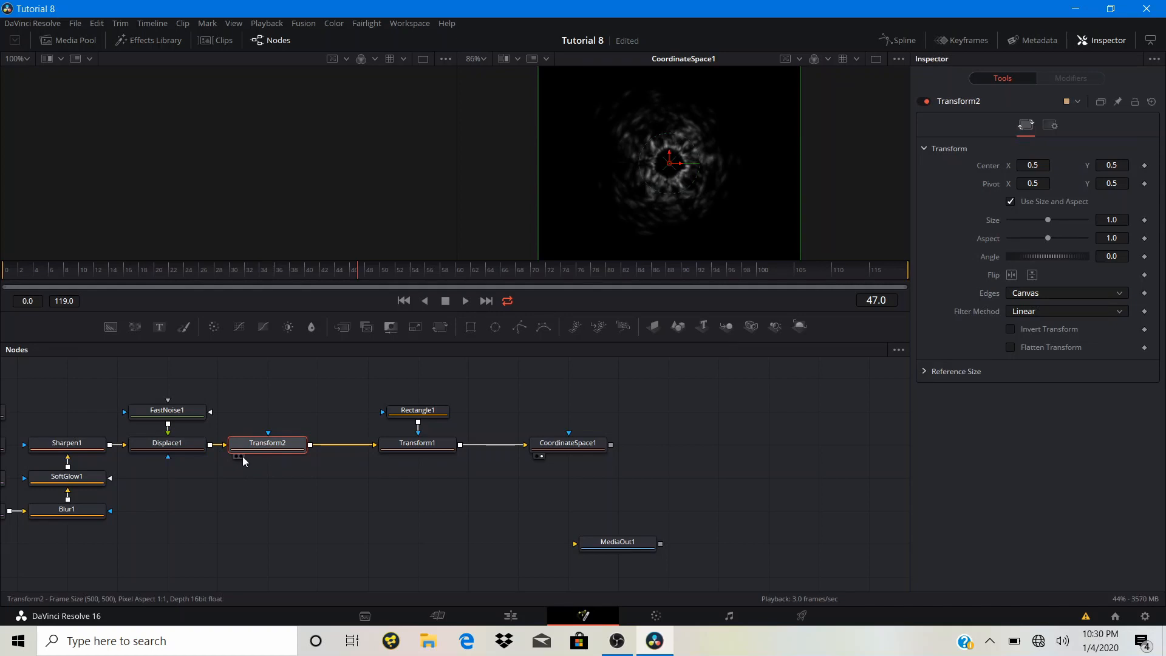
- Show Transform2 in the viewer, set its Edges to Mirror, disable Use Size and Aspect and reduce X Size to 0.48
left_click(241, 457)
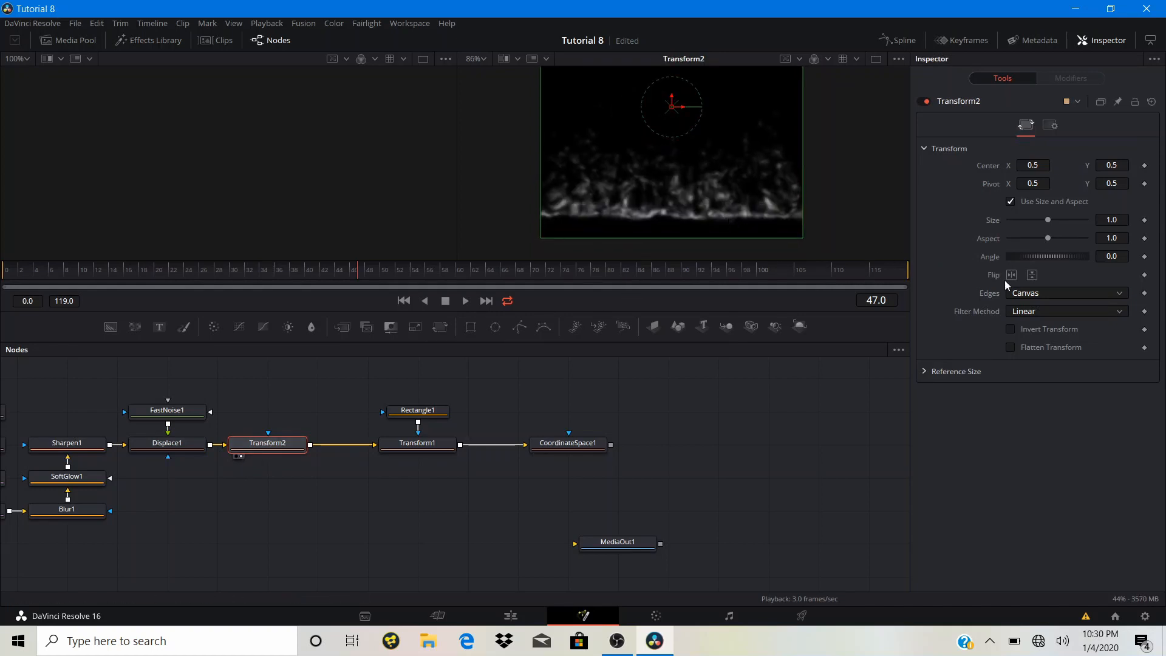
left_click(1021, 294)
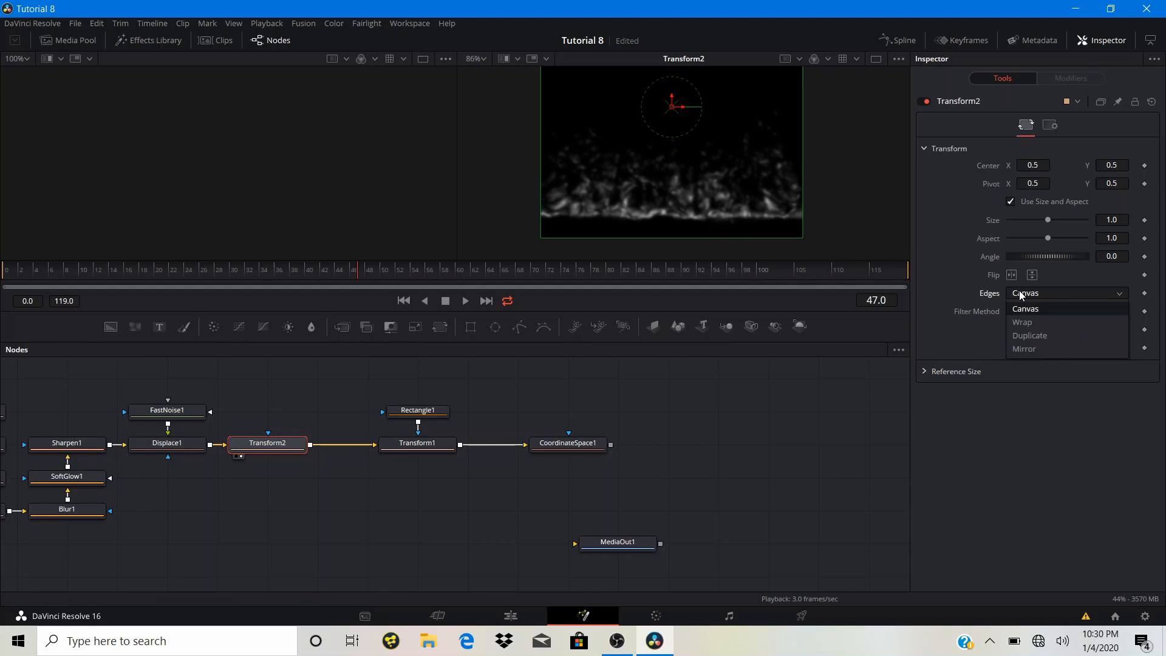
left_click(1026, 349)
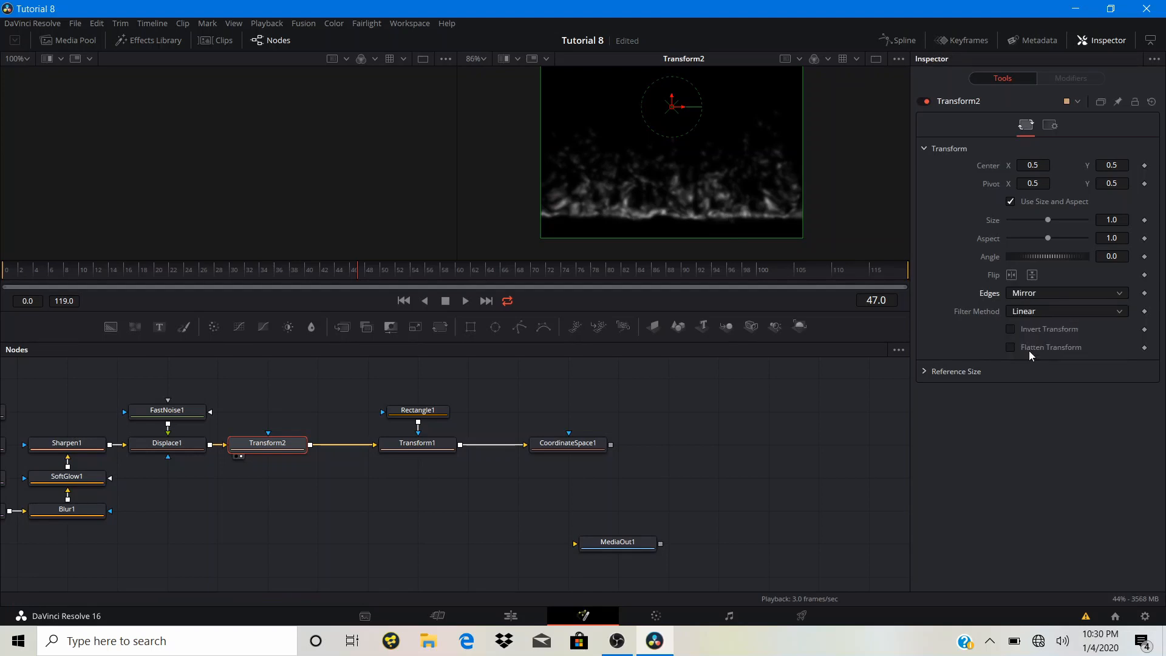
left_click(1011, 202)
left_click_drag(1048, 220, 1027, 227)
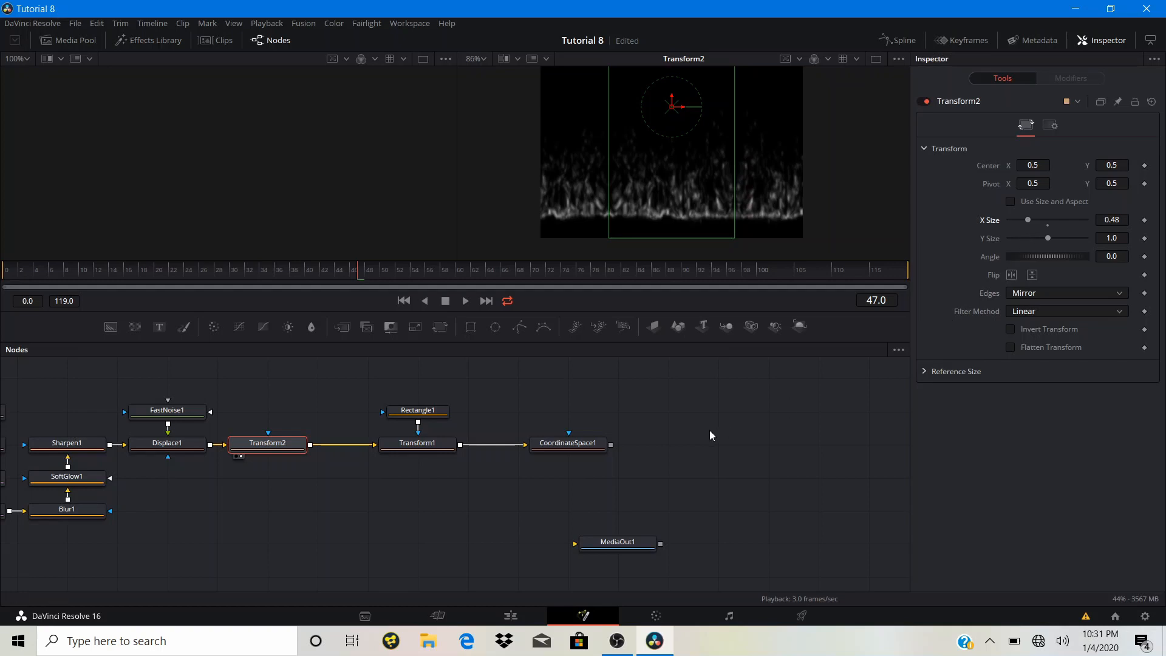
left_click(726, 362)
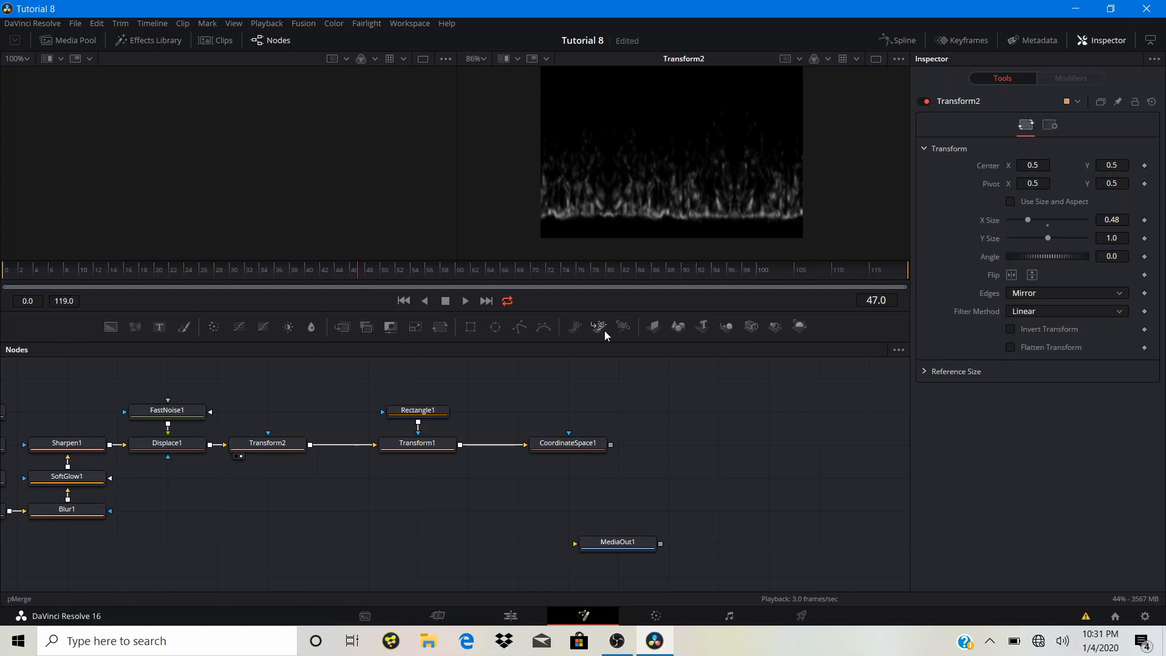
- Show CoordinateSpace1 in the viewer and examine the mirrored ring and its seam up close
left_click(541, 456)
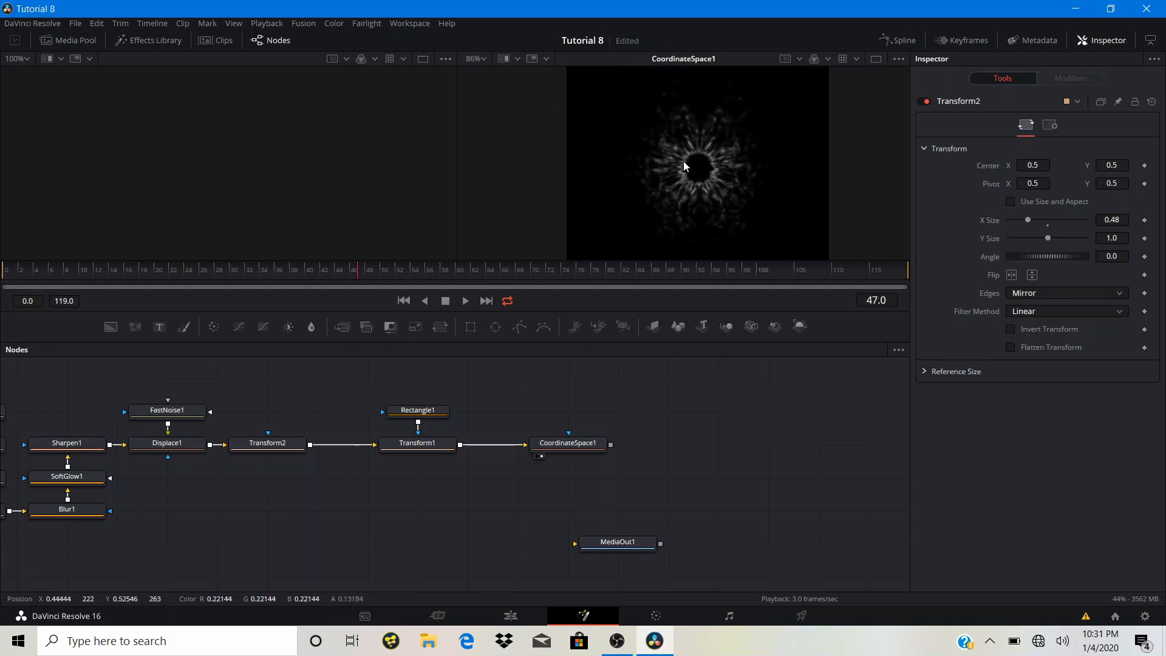
scroll(683, 162, "up", 3)
scroll(653, 201, "up", 3)
scroll(653, 201, "down", 3)
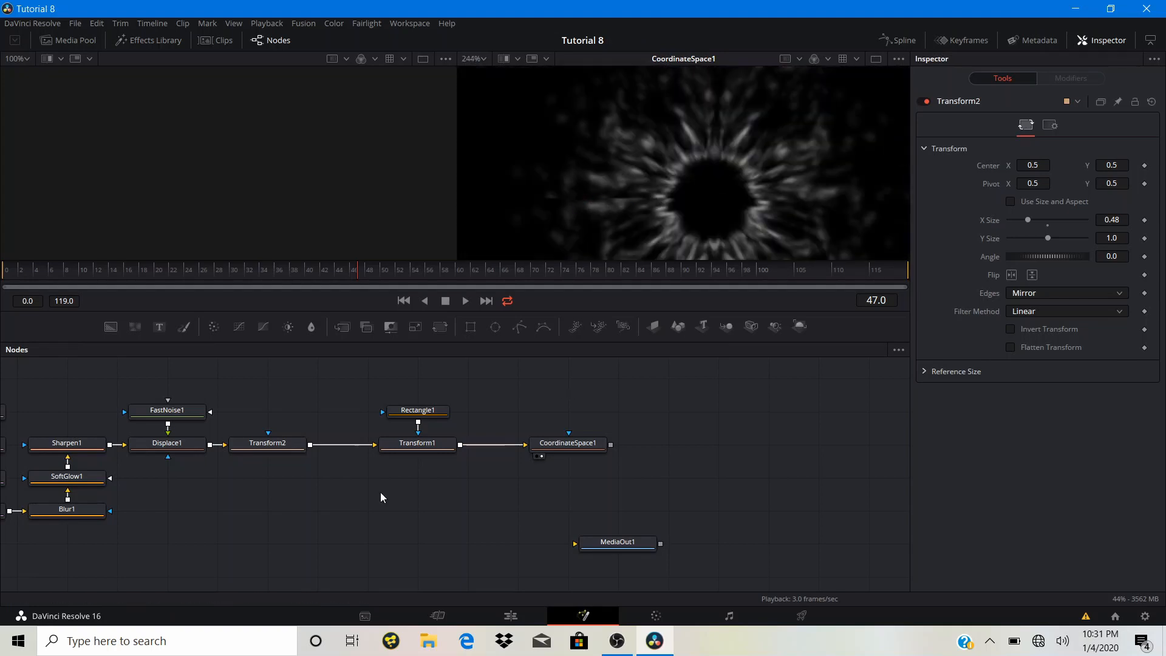
- Show Transform1 in the empty viewer and stretch the Rectangle1 mask to about 0.99 wide and 1.02 high
left_click(386, 456)
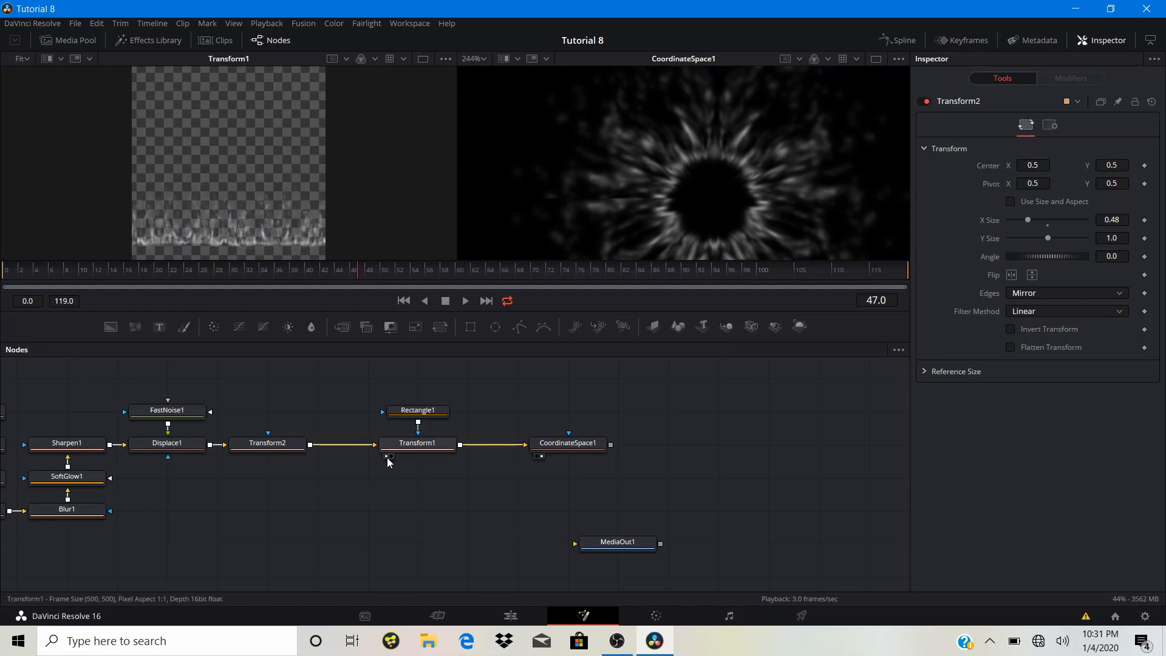
left_click(410, 451)
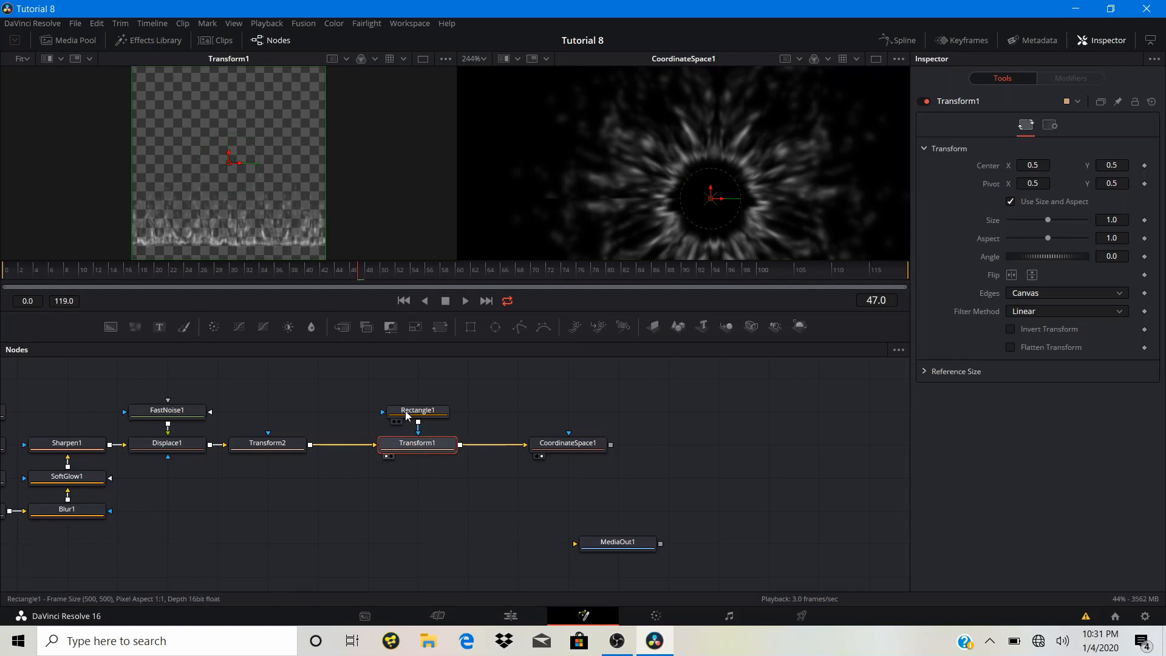
left_click(406, 410)
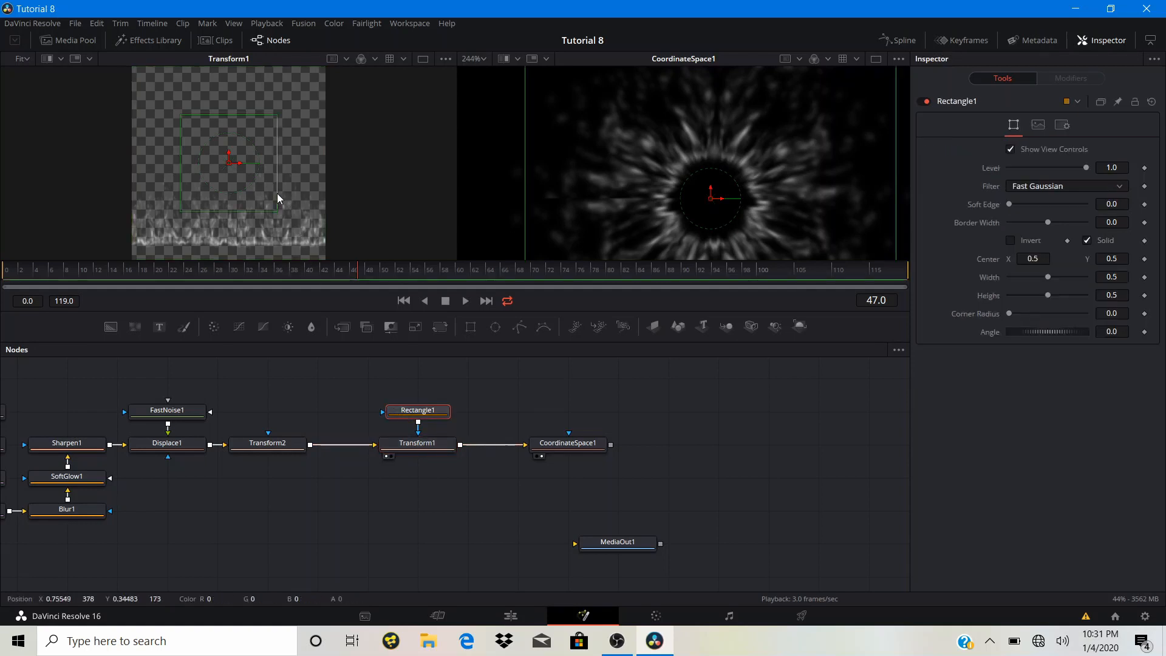
left_click_drag(257, 213, 258, 263)
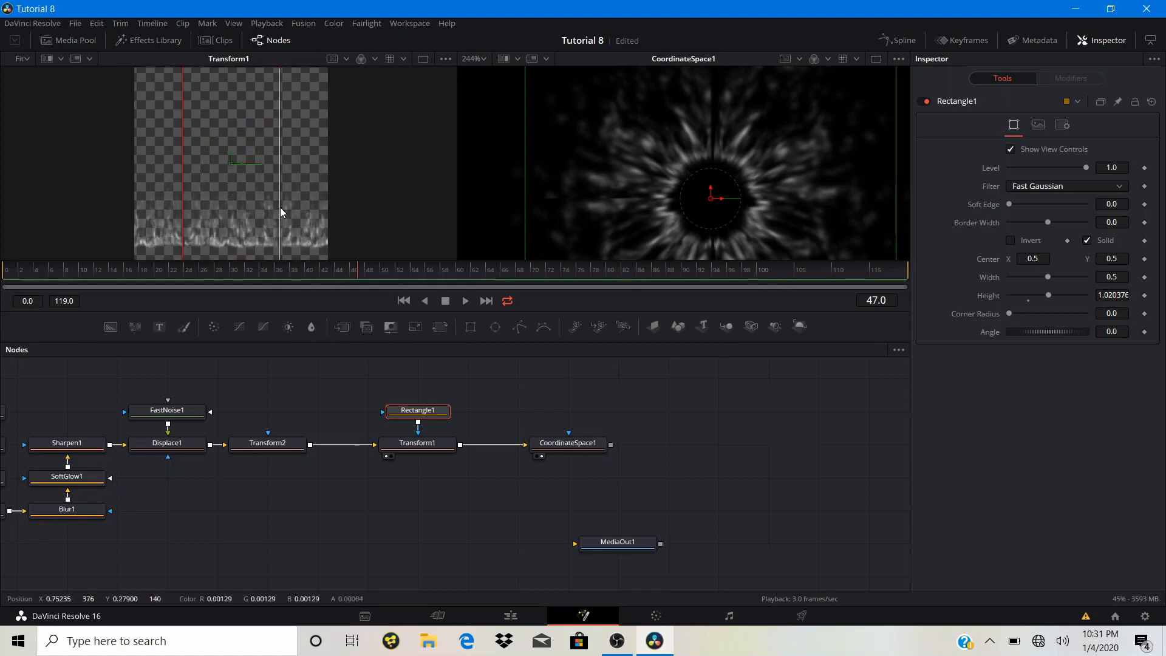
left_click_drag(281, 208, 325, 235)
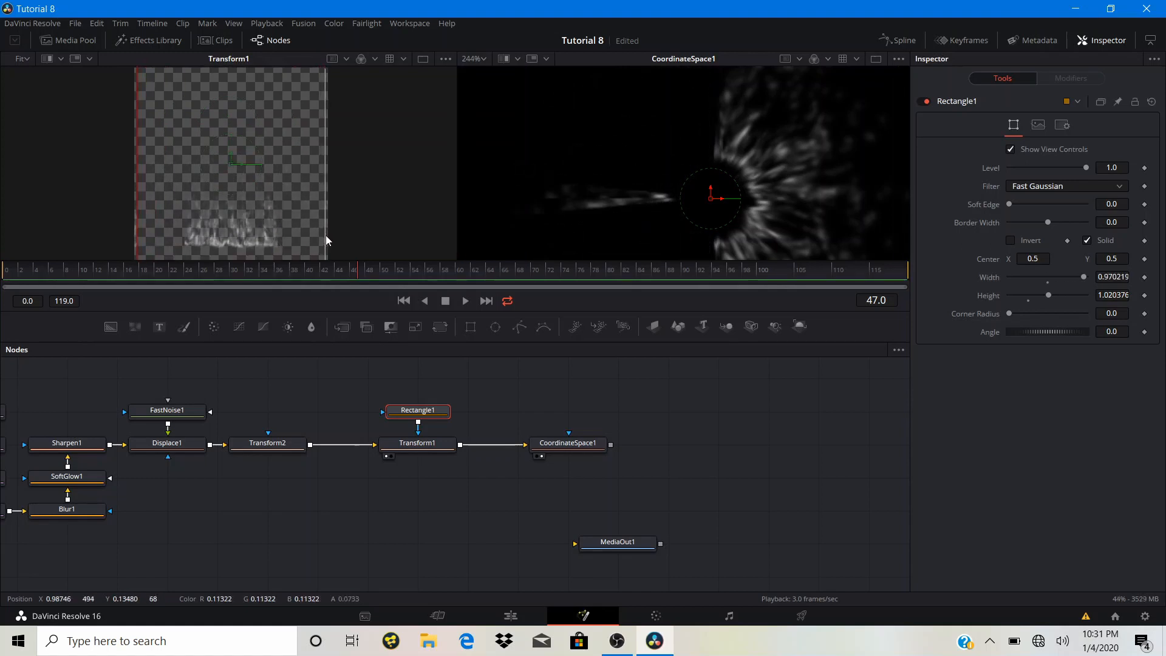
scroll(323, 231, "up", 2)
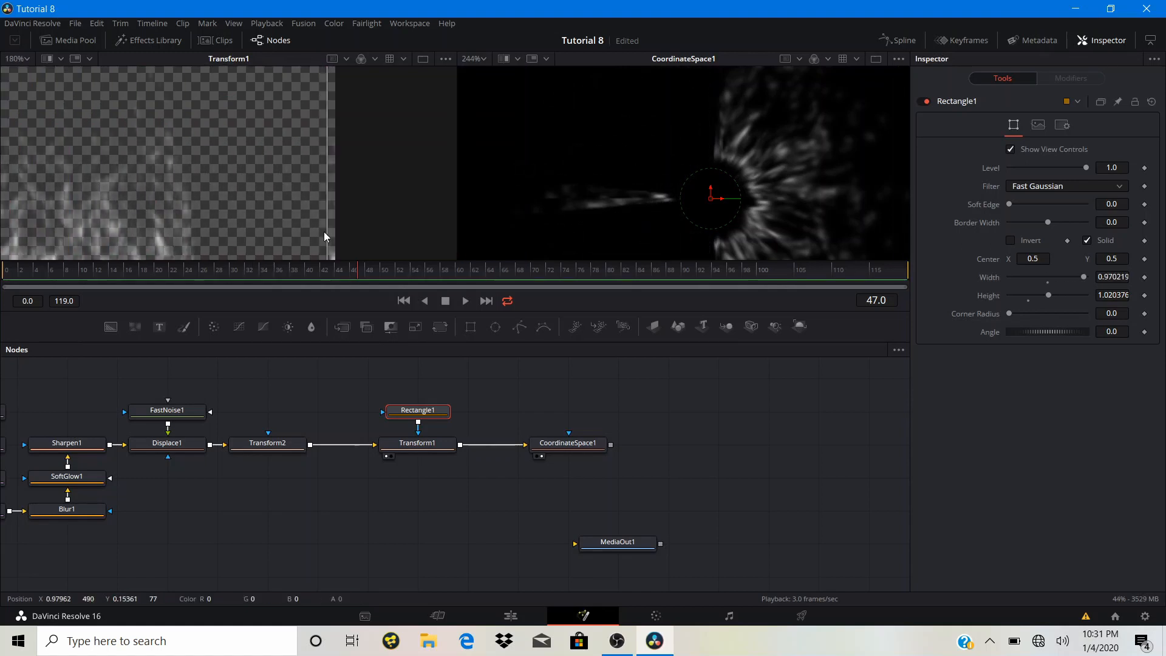
left_click_drag(326, 240, 331, 244)
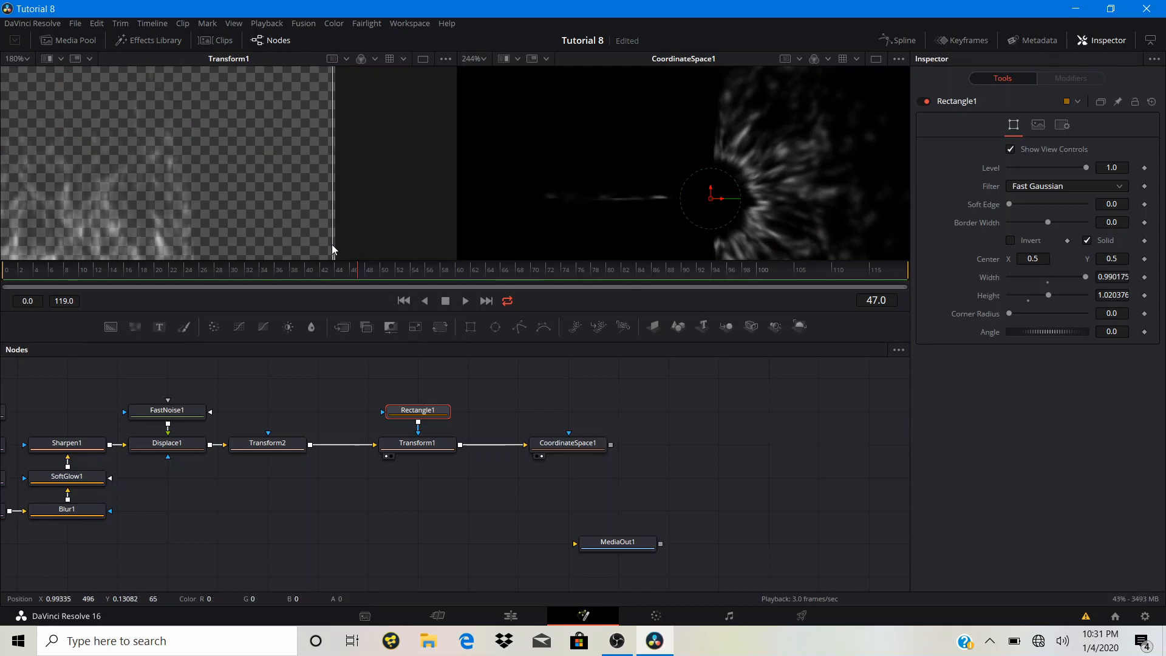
left_click(376, 381)
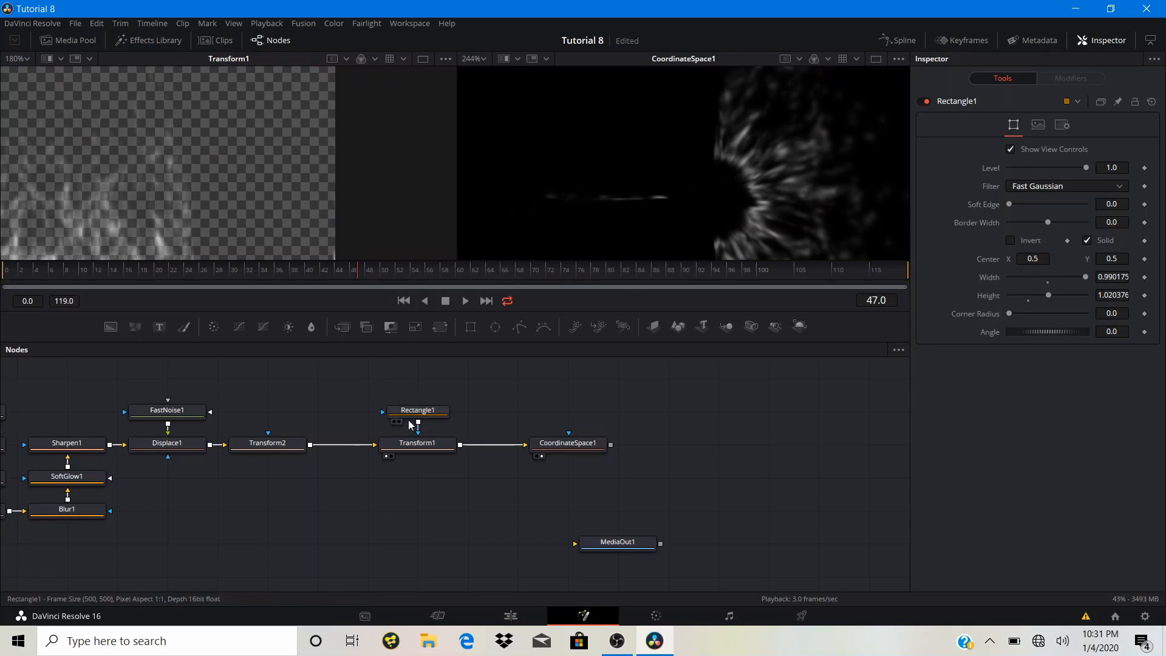
- Flip Transform1 horizontally and invert the Rectangle1 mask
left_click(433, 450)
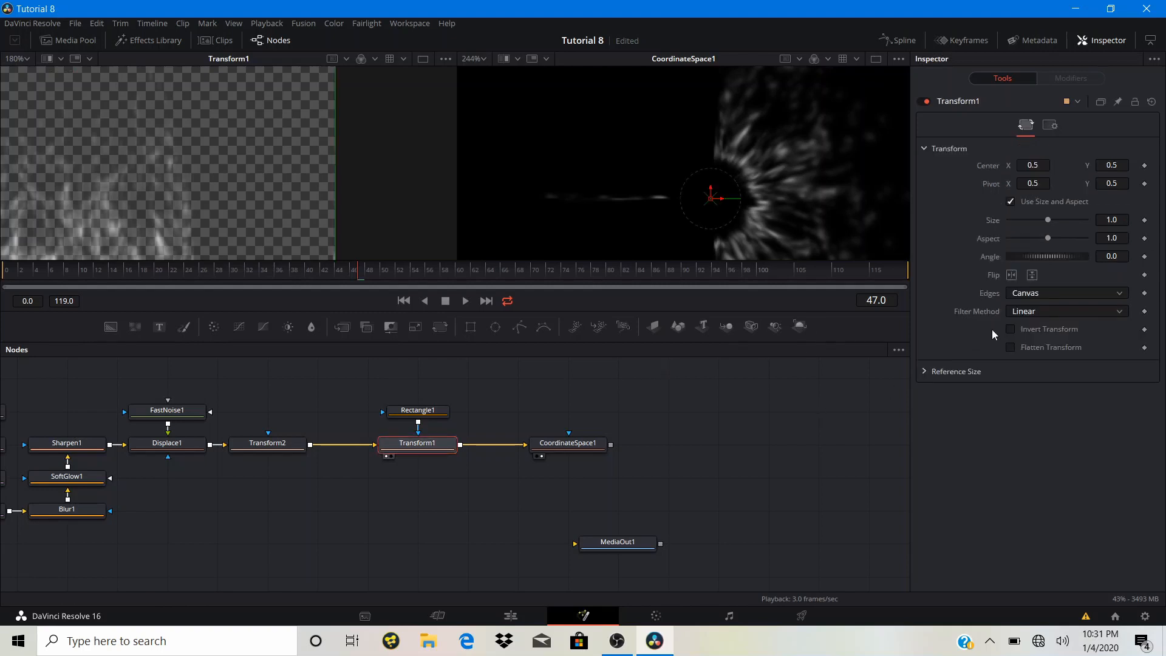
left_click(1011, 275)
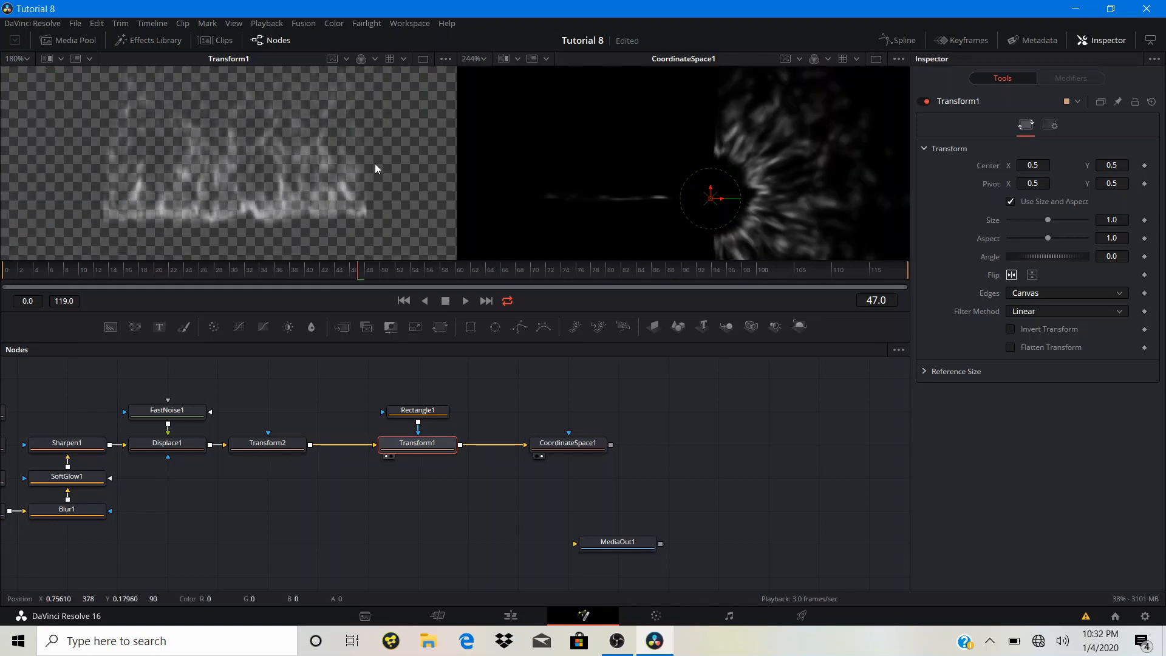
left_click(436, 413)
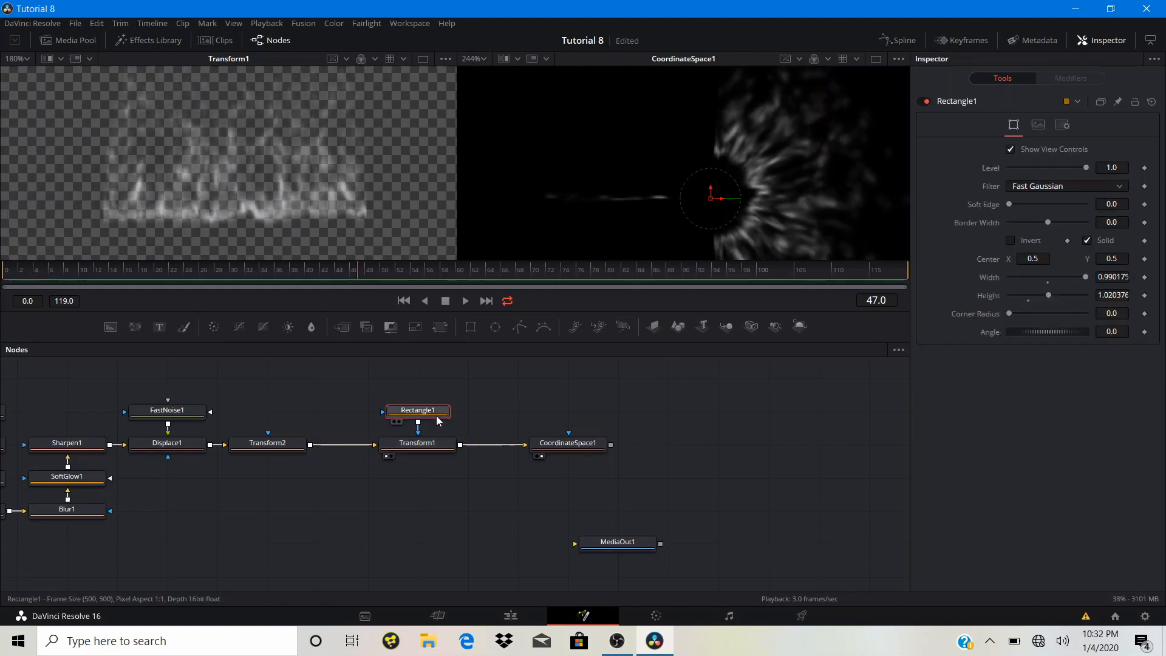
left_click(1010, 241)
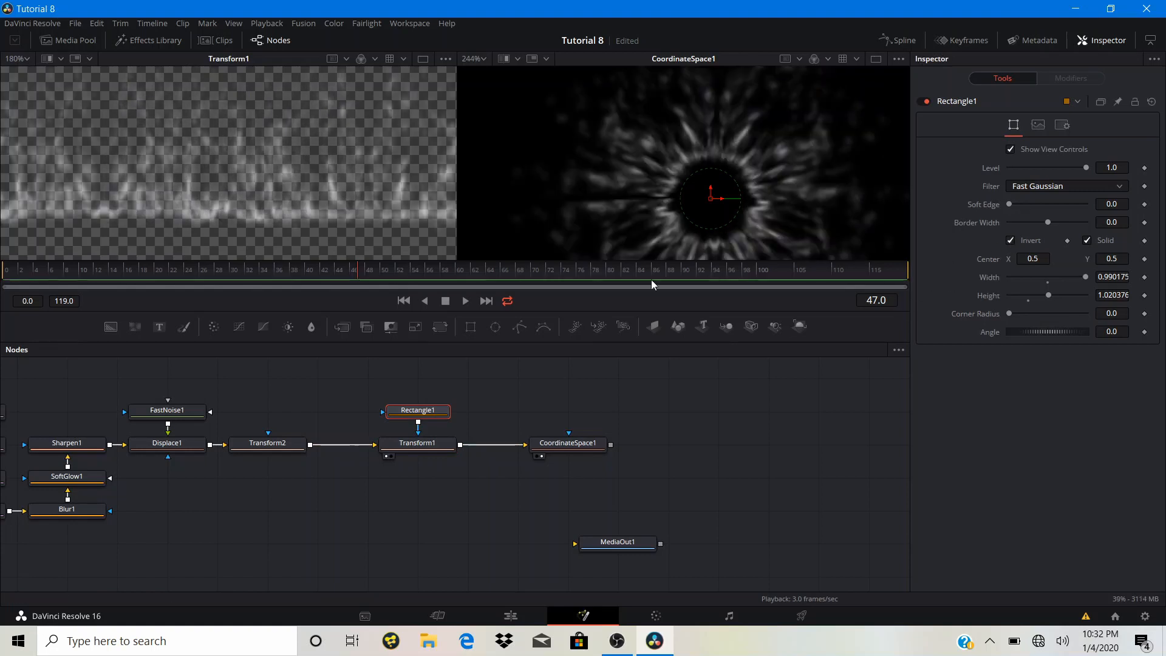
- Set the Soft Edge of the Rectangle1 mask to 0.2 to blend the frame's side edges
scroll(246, 172, "down", 3)
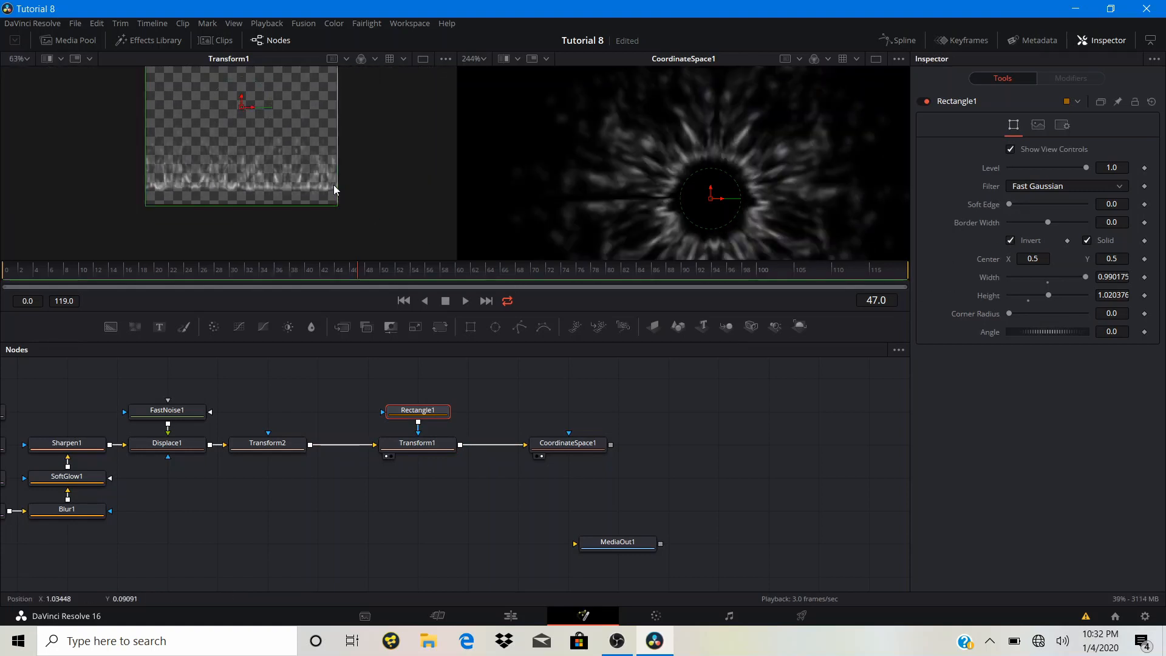
scroll(334, 185, "up", 4)
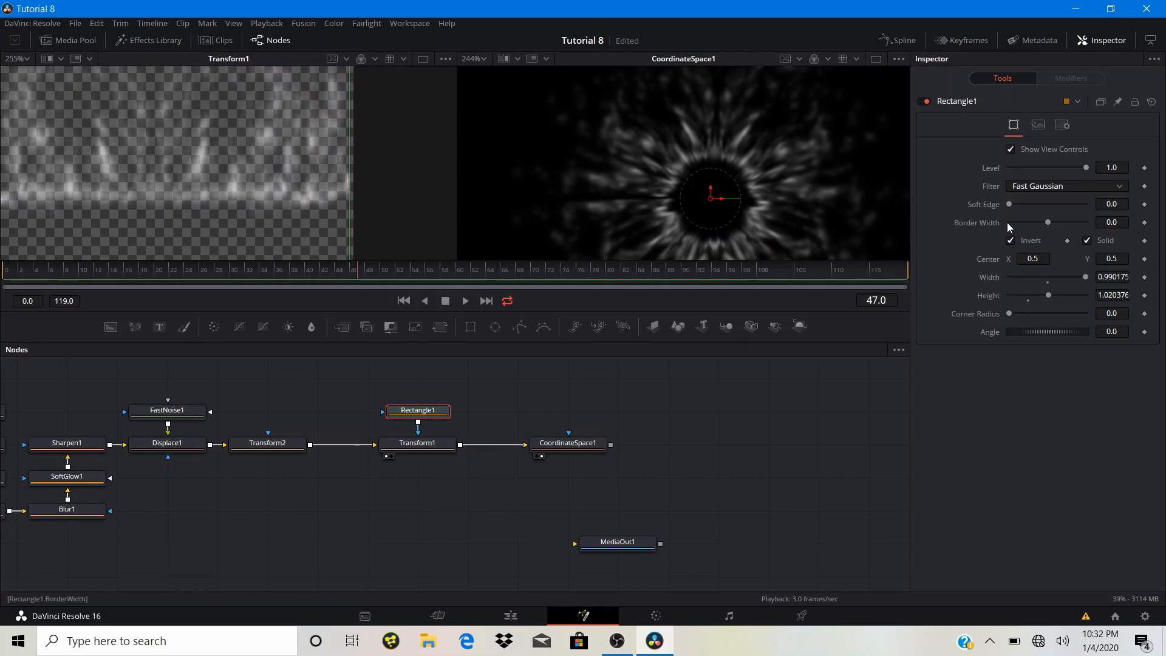
left_click_drag(1008, 206, 1094, 220)
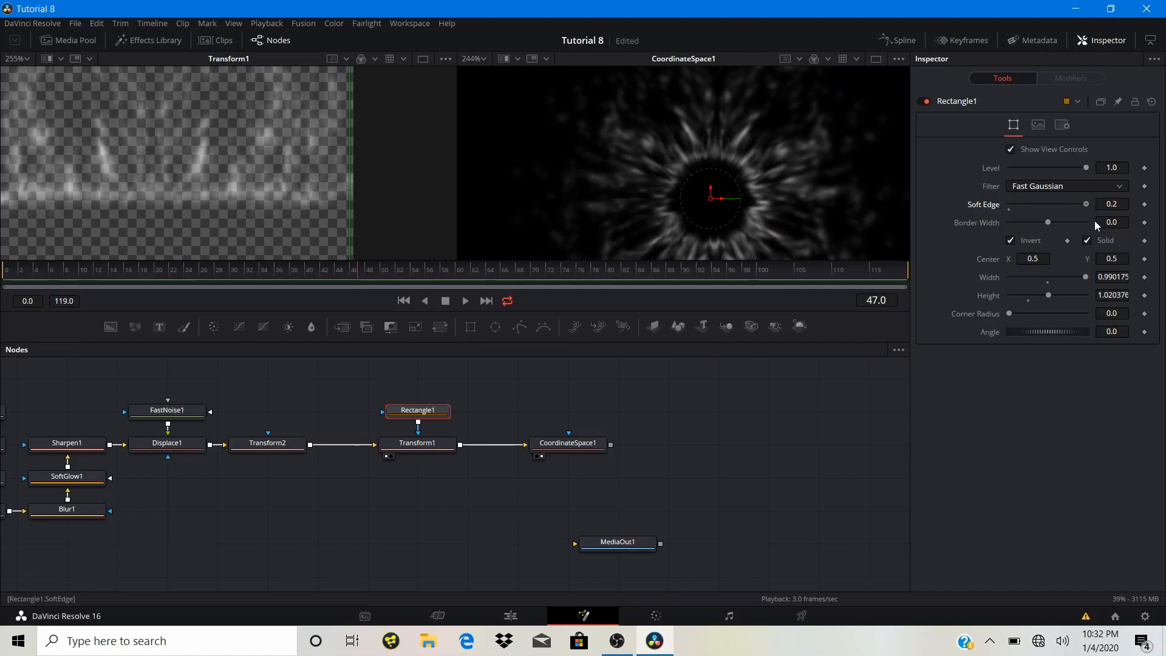
- View the whole strip and ring, and play the animation from the first frame to check the seam
scroll(266, 191, "down", 5)
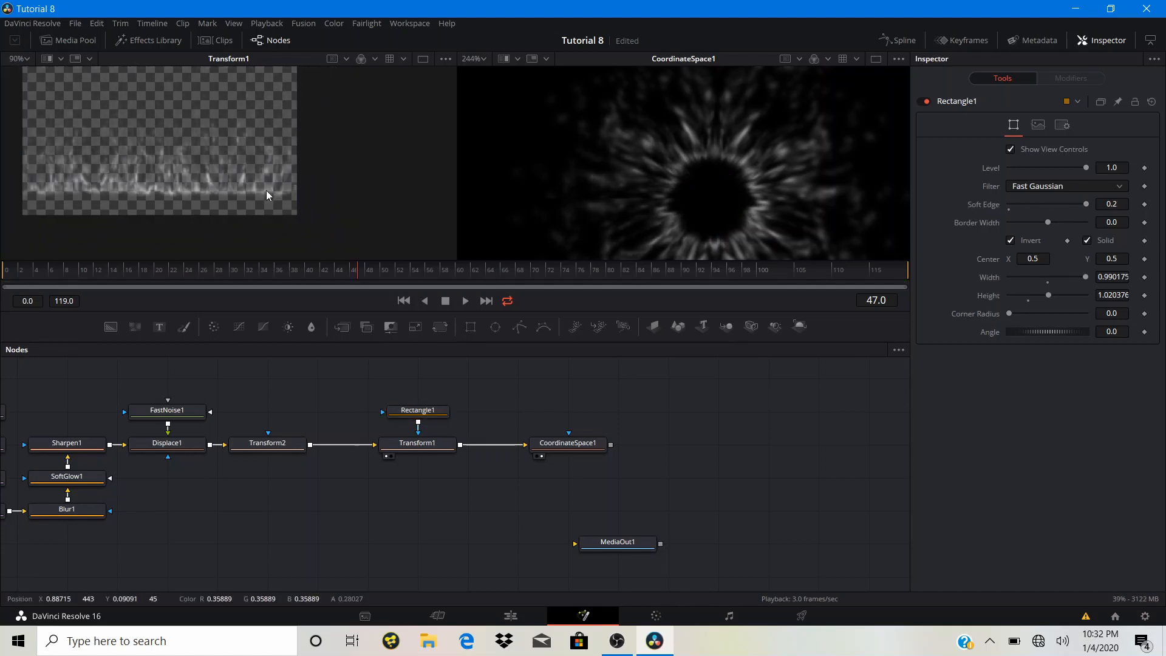
scroll(684, 191, "down", 2)
scroll(684, 190, "down", 3)
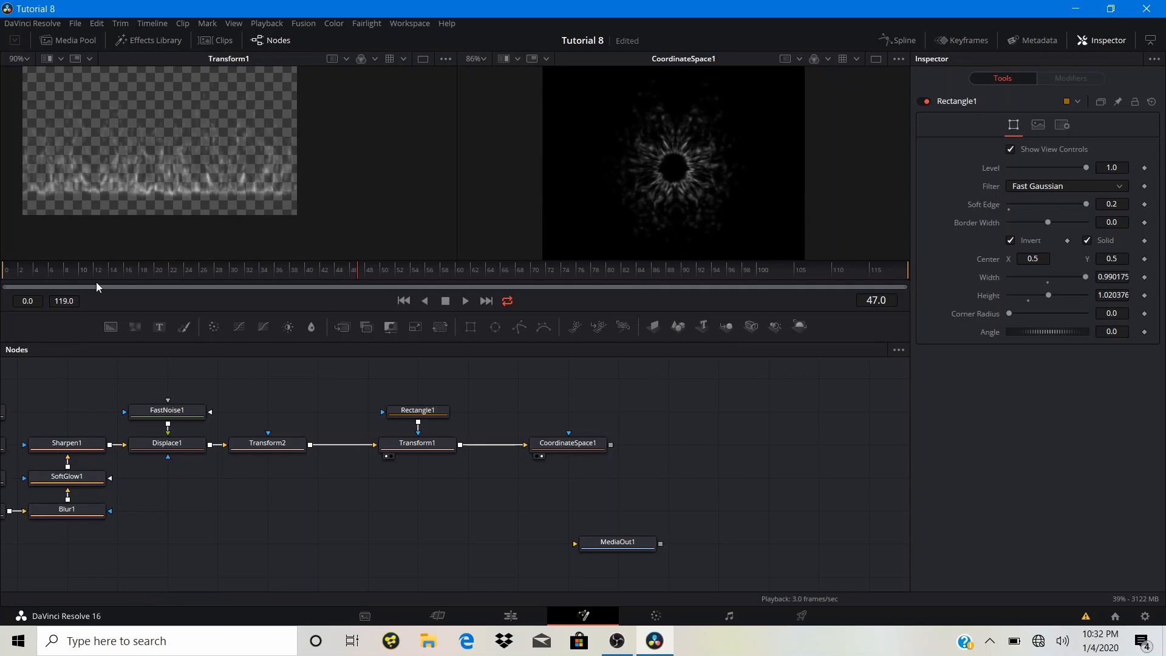
left_click_drag(26, 276, 3, 276)
key("space")
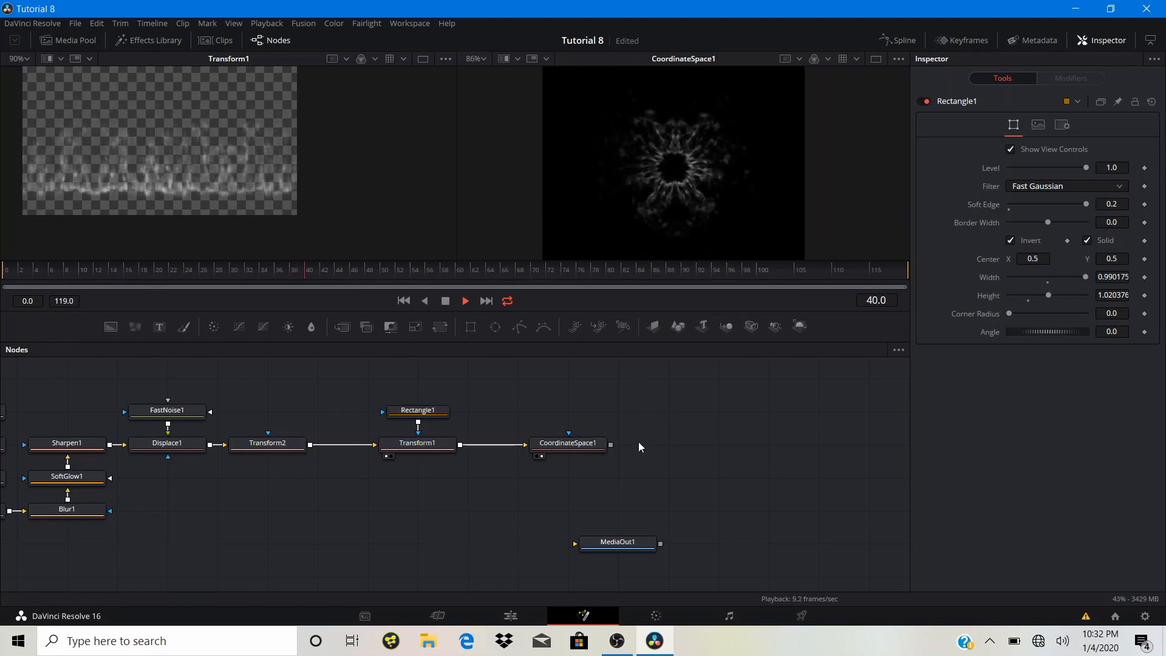
- Stop the playback, move CoordinateSpace1 closer to Transform1 and add a Duplicate node after CoordinateSpace1
left_click_drag(609, 494, 402, 485)
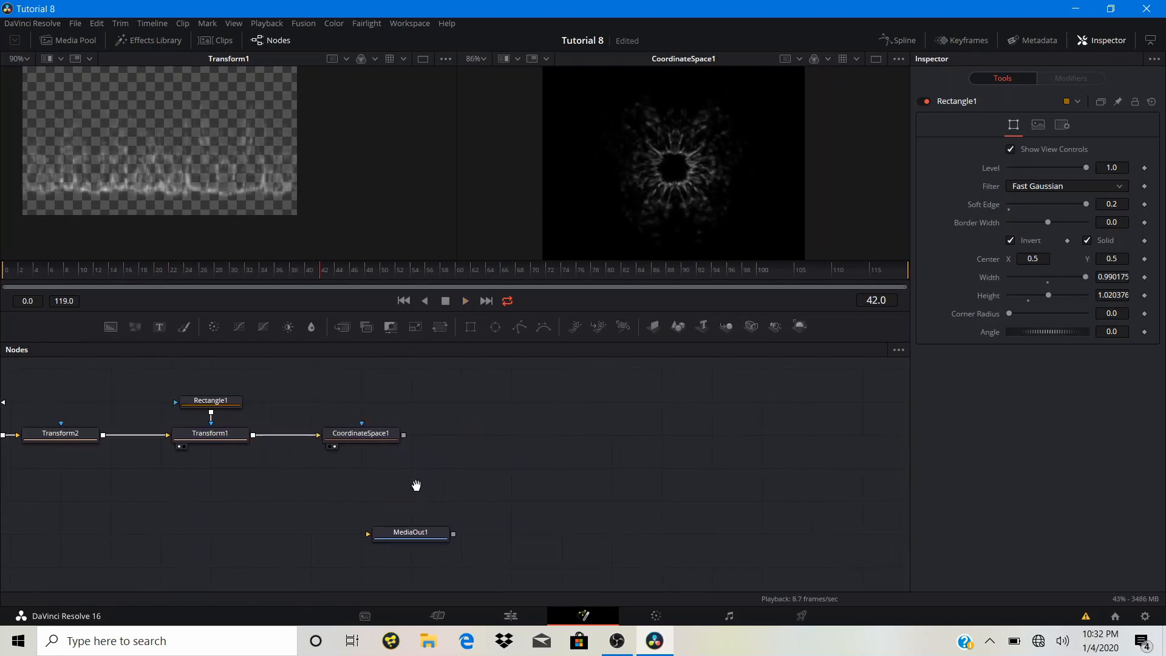
left_click(367, 440)
left_click_drag(366, 439, 326, 440)
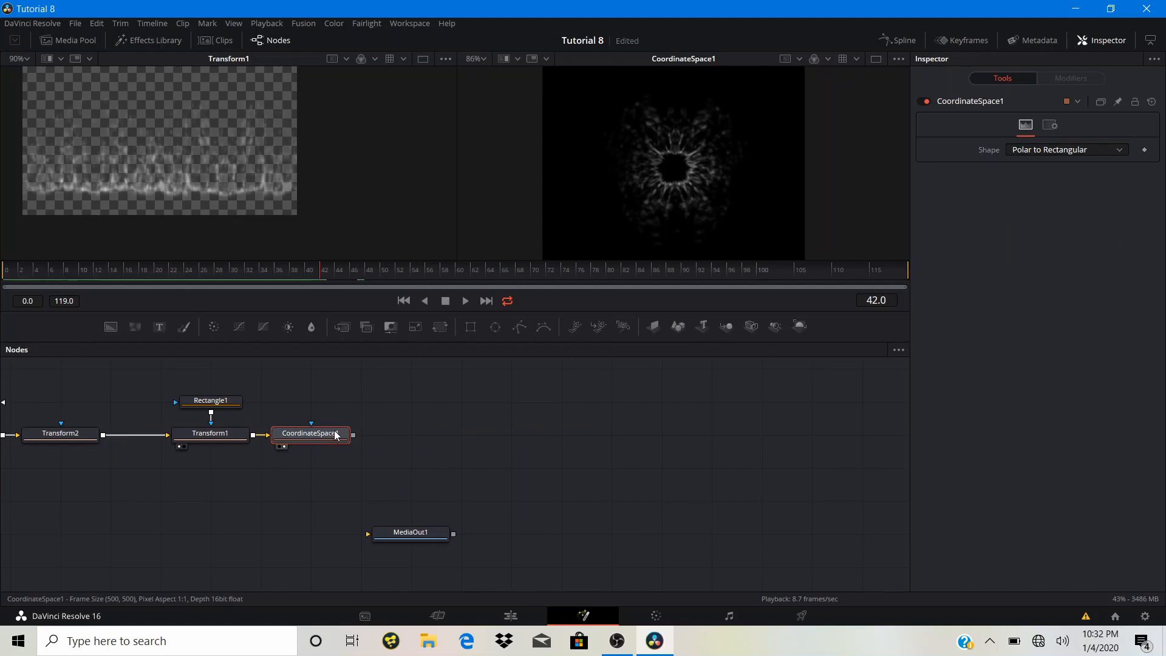
key("shift+space")
type("du")
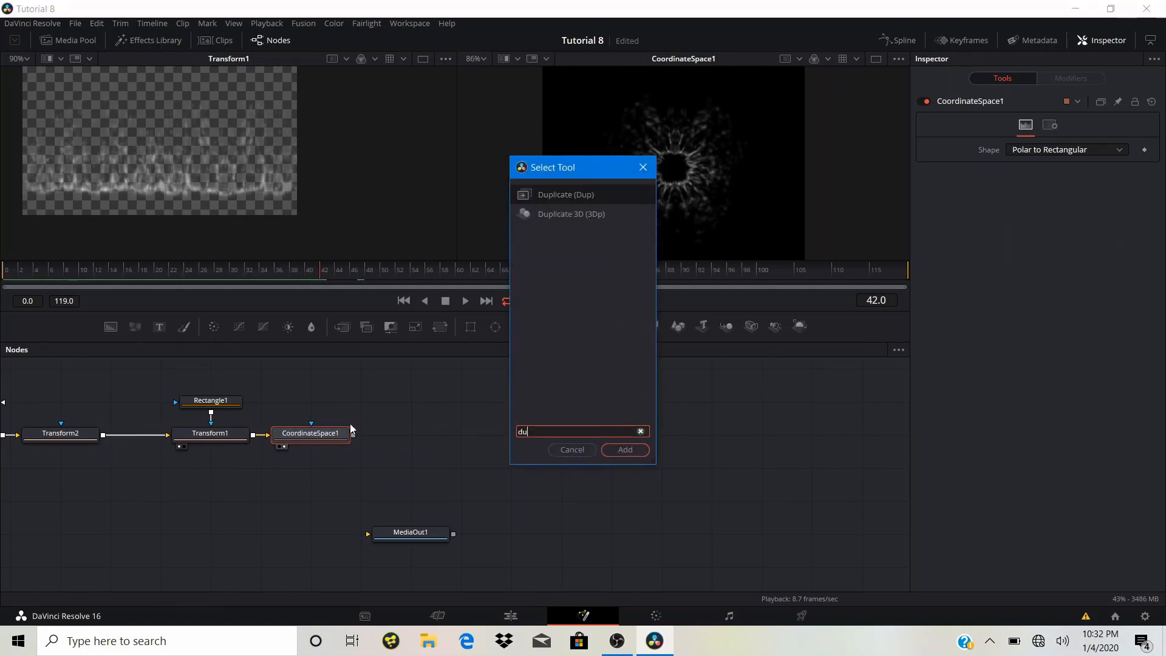
left_click(631, 448)
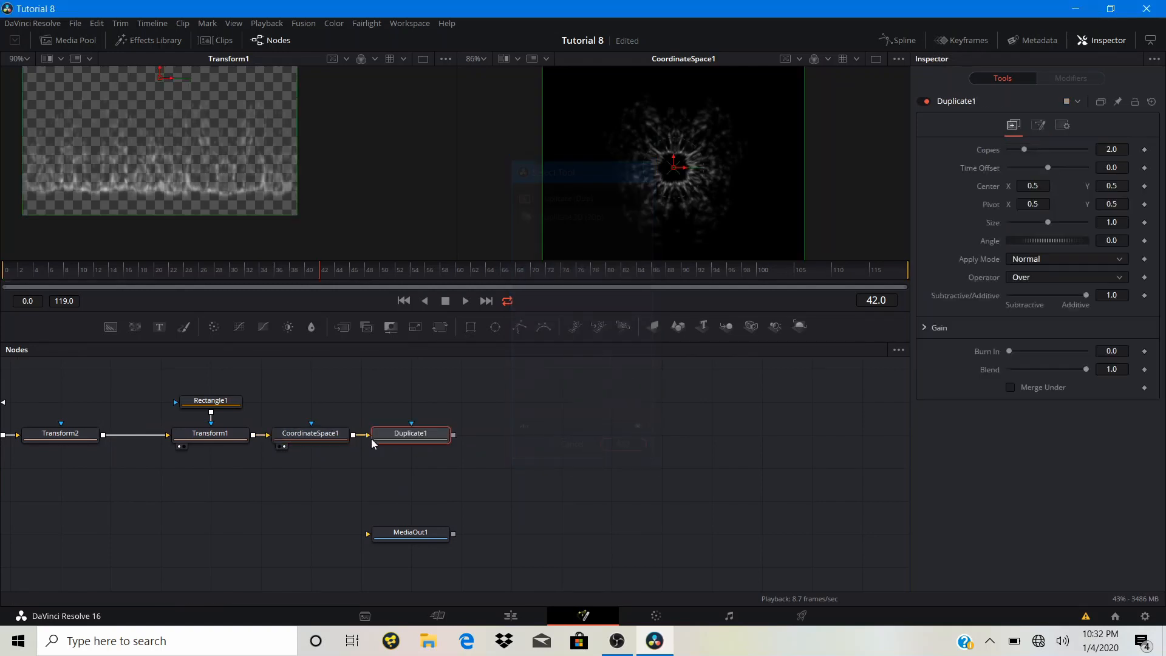
- Close the gaps in the node chain, place Duplicate1 above CoordinateSpace1 and show Duplicate1 in the viewer
left_click_drag(362, 475, 673, 553)
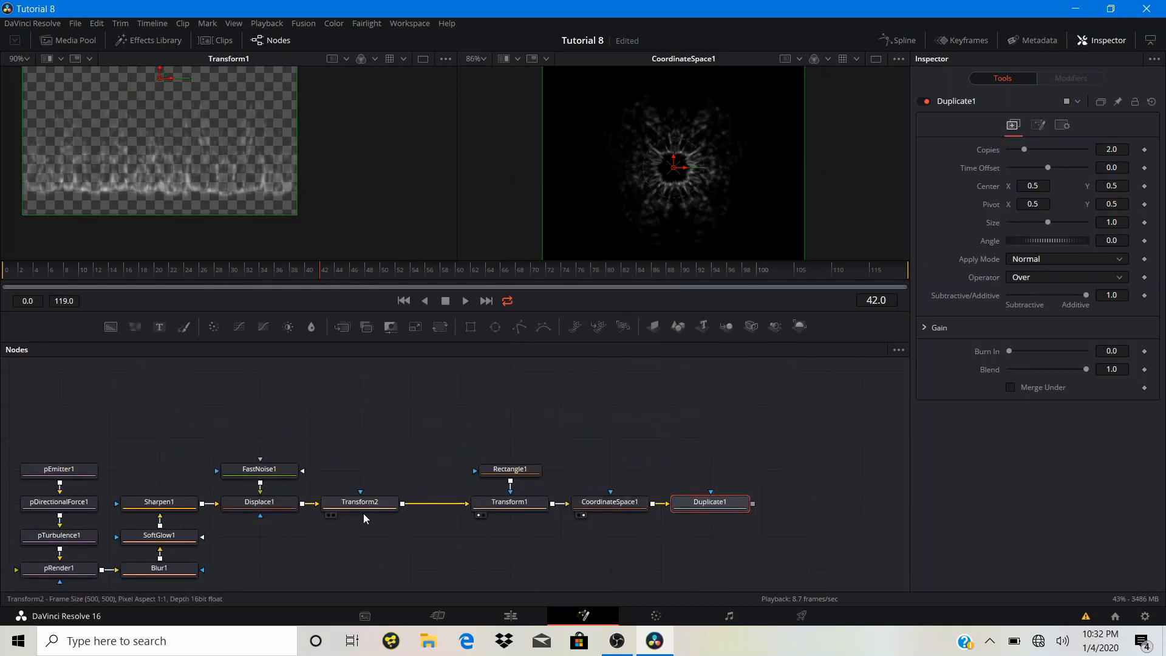
left_click_drag(516, 509, 484, 515)
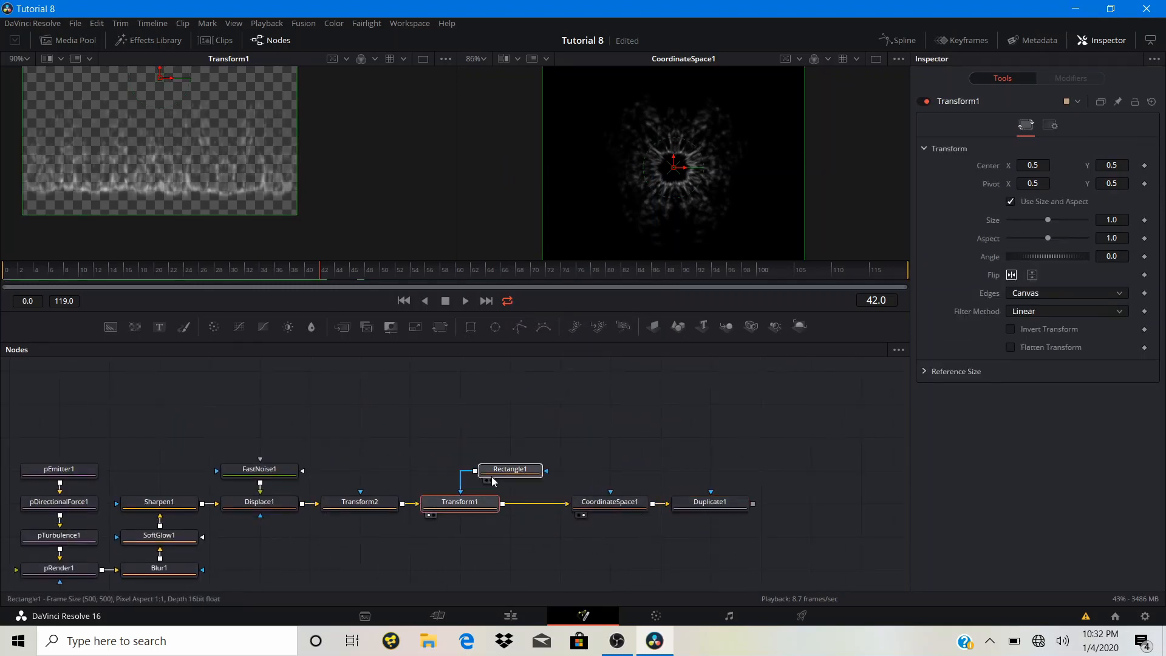
left_click_drag(510, 470, 460, 469)
left_click_drag(610, 502, 559, 502)
left_click_drag(732, 509, 581, 476)
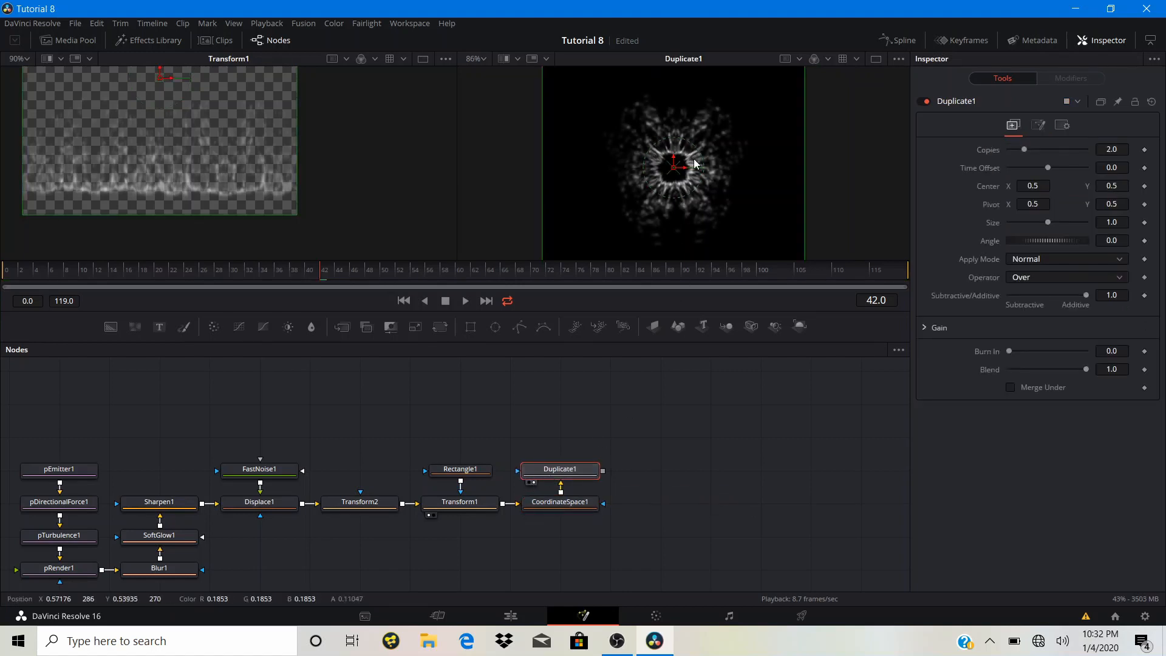
- Set Duplicate1's Time Offset to 0.95, Angle to 7.8 and Size to 0.78
scroll(693, 158, "up", 2)
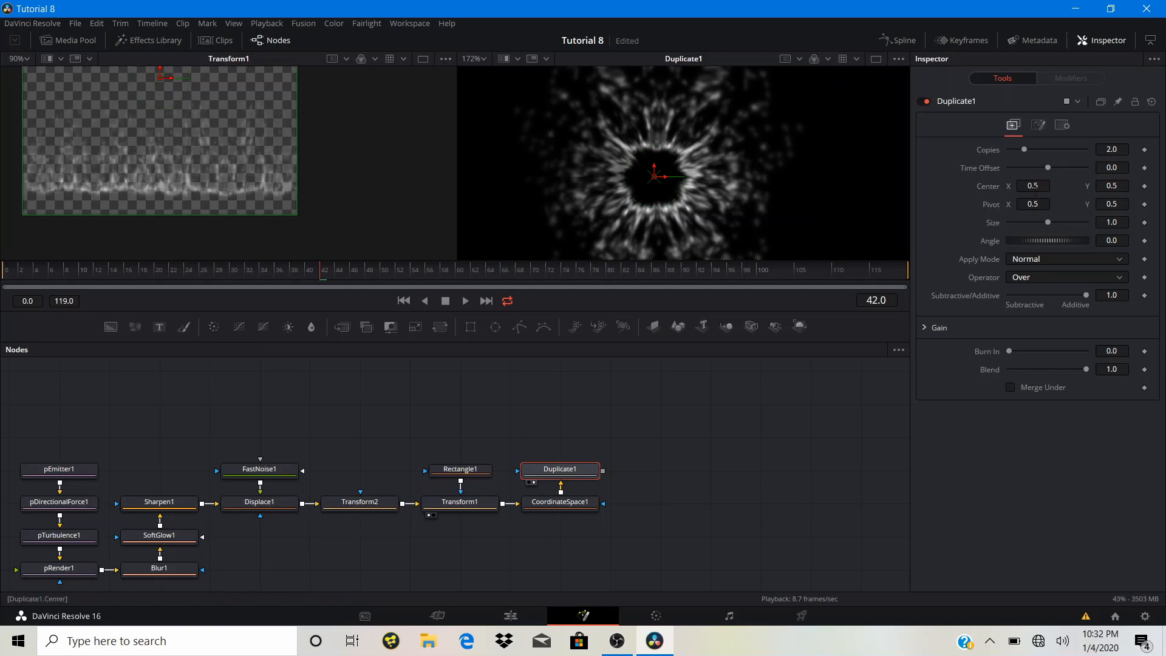
left_click_drag(1046, 169, 1054, 170)
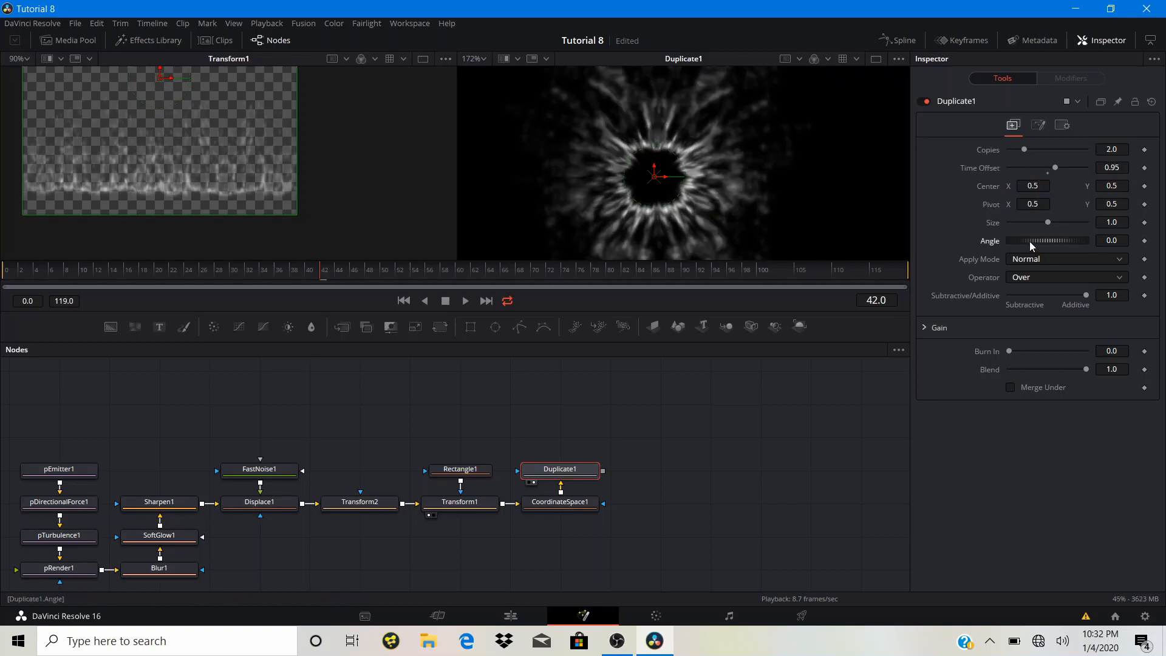
mouse_move(1029, 240)
left_mouse_down()
mouse_move(1046, 221)
mouse_move(1036, 221)
mouse_move(1048, 224)
mouse_move(1037, 223)
left_mouse_up()
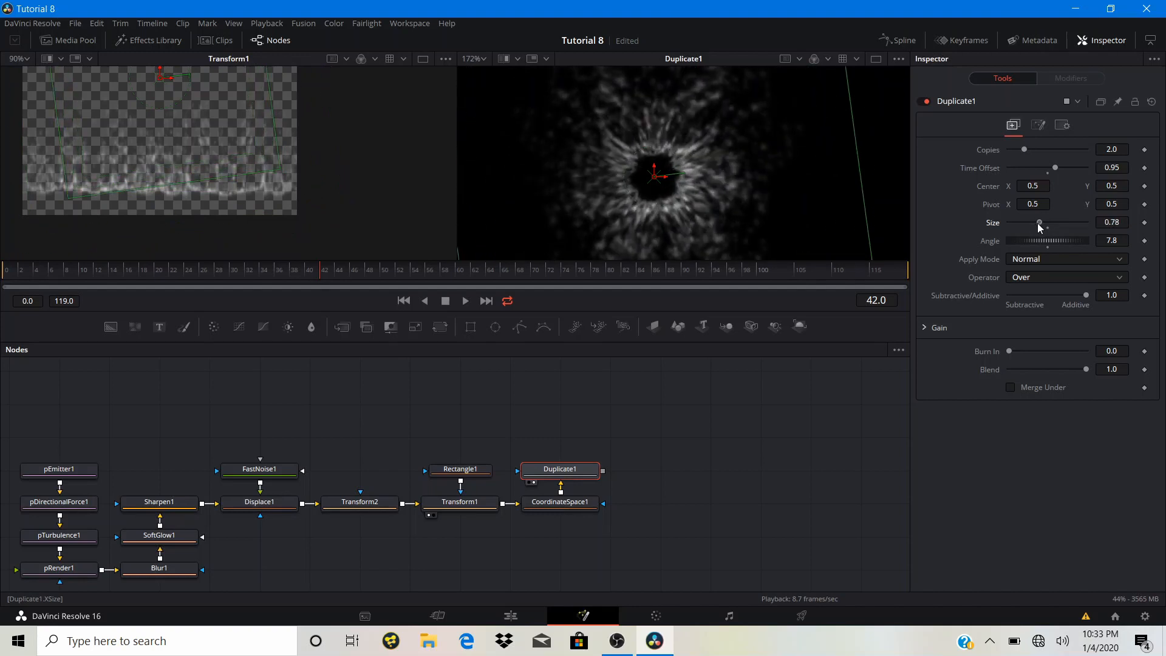
- Play the animation and examine the duplicated ring as a whole in the viewer
left_click(691, 455)
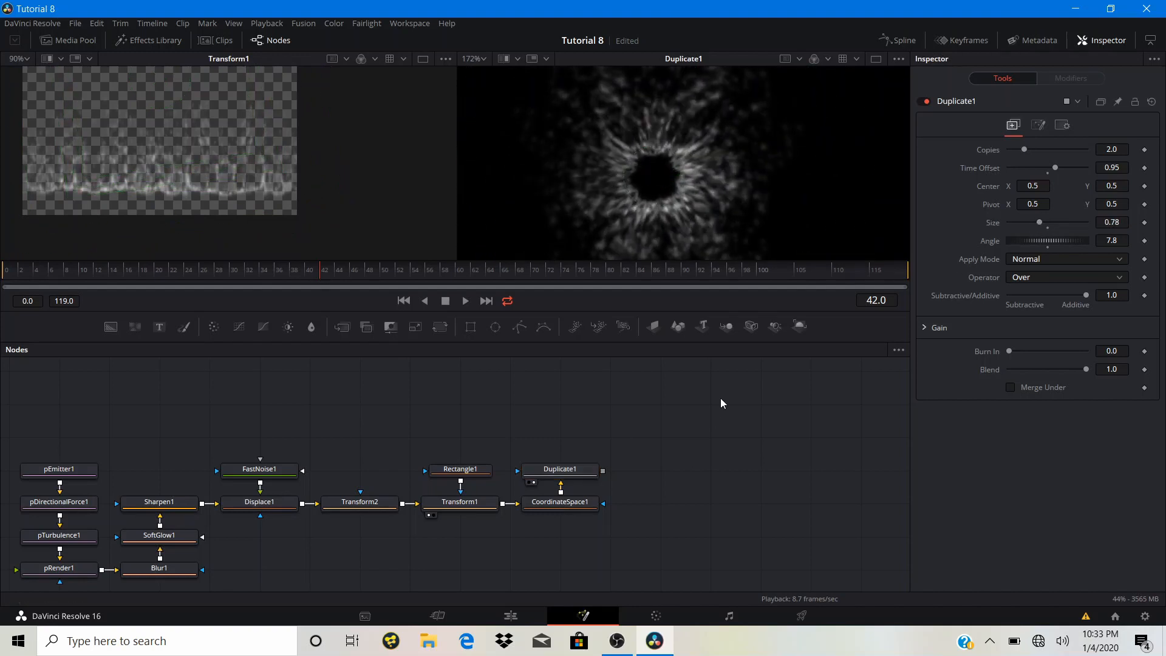
key("space")
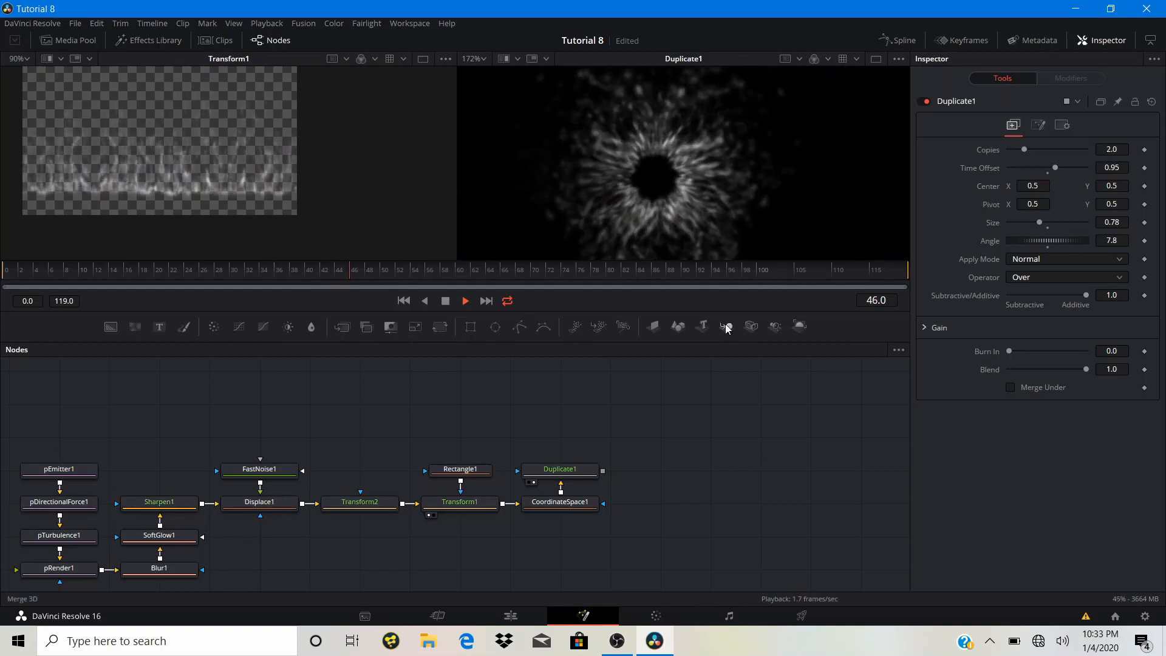
scroll(619, 180, "down", 2)
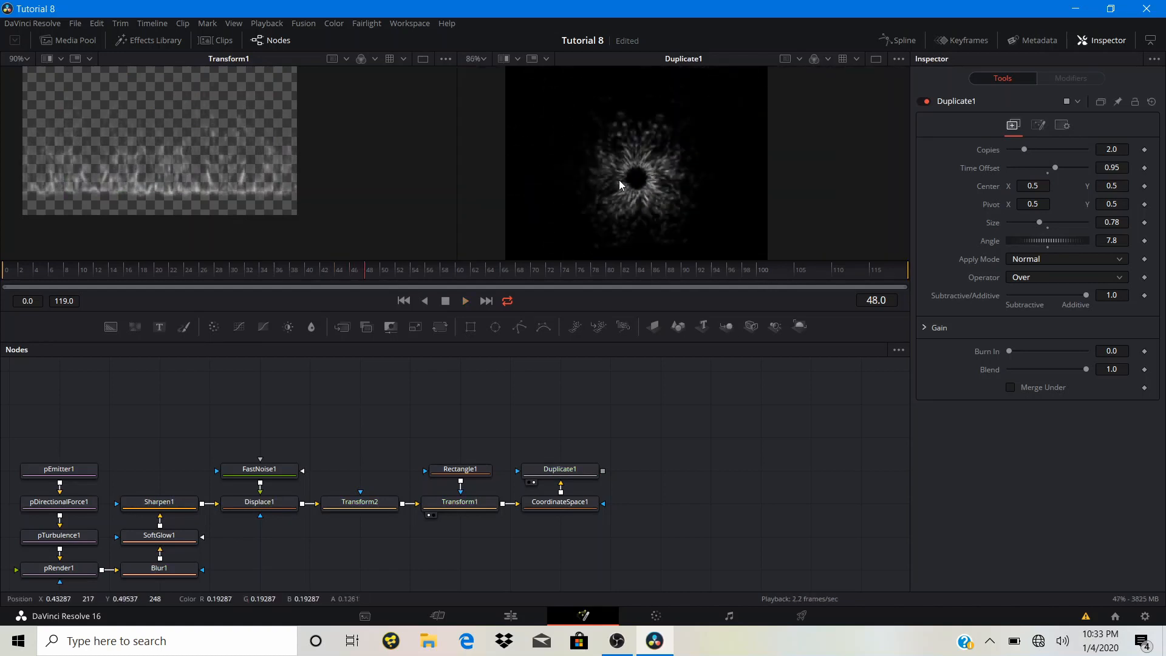
- Add a Color Corrector node directly after CoordinateSpace1
left_click_drag(721, 494, 556, 405)
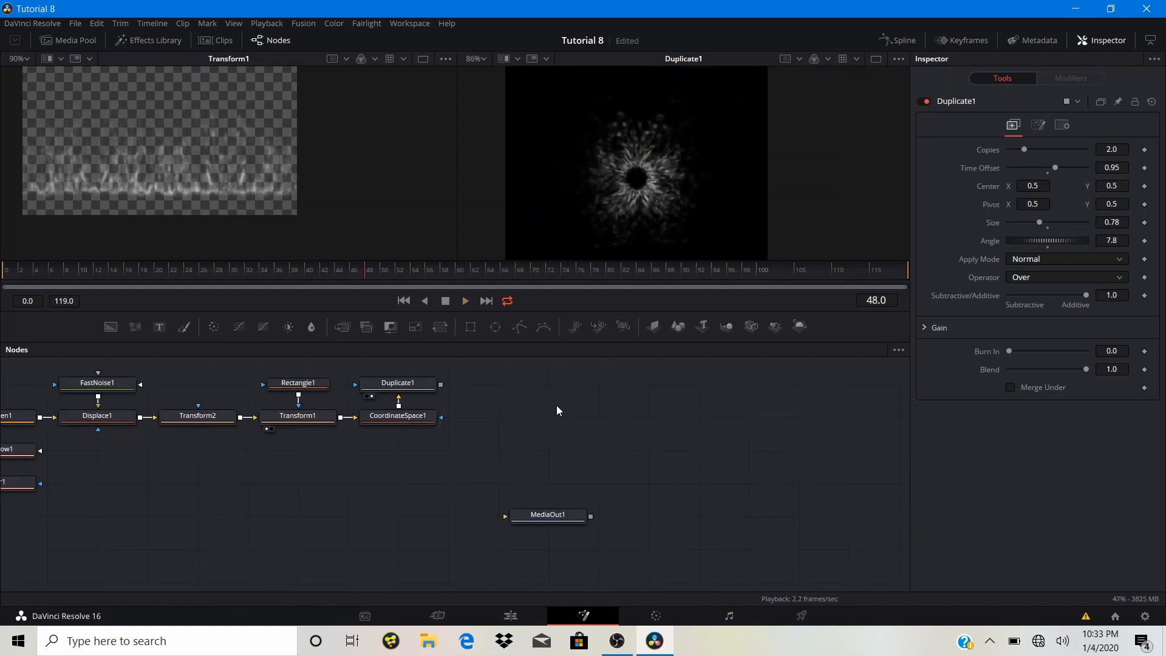
left_click(398, 423)
key("shift+space")
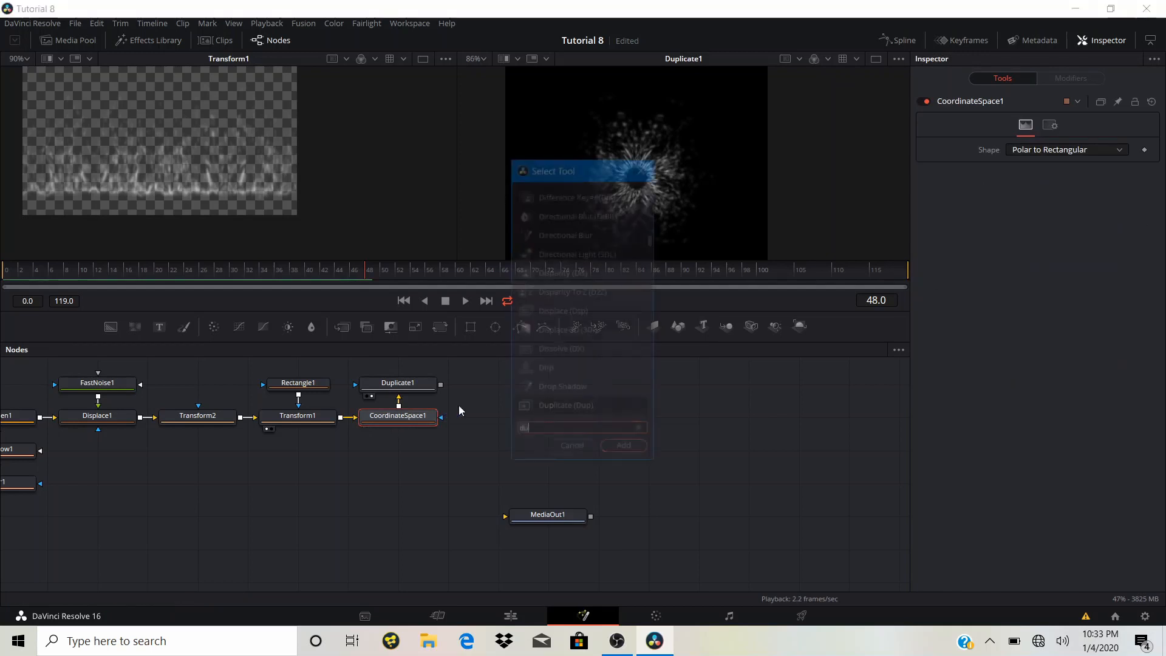
type("du")
type("cc")
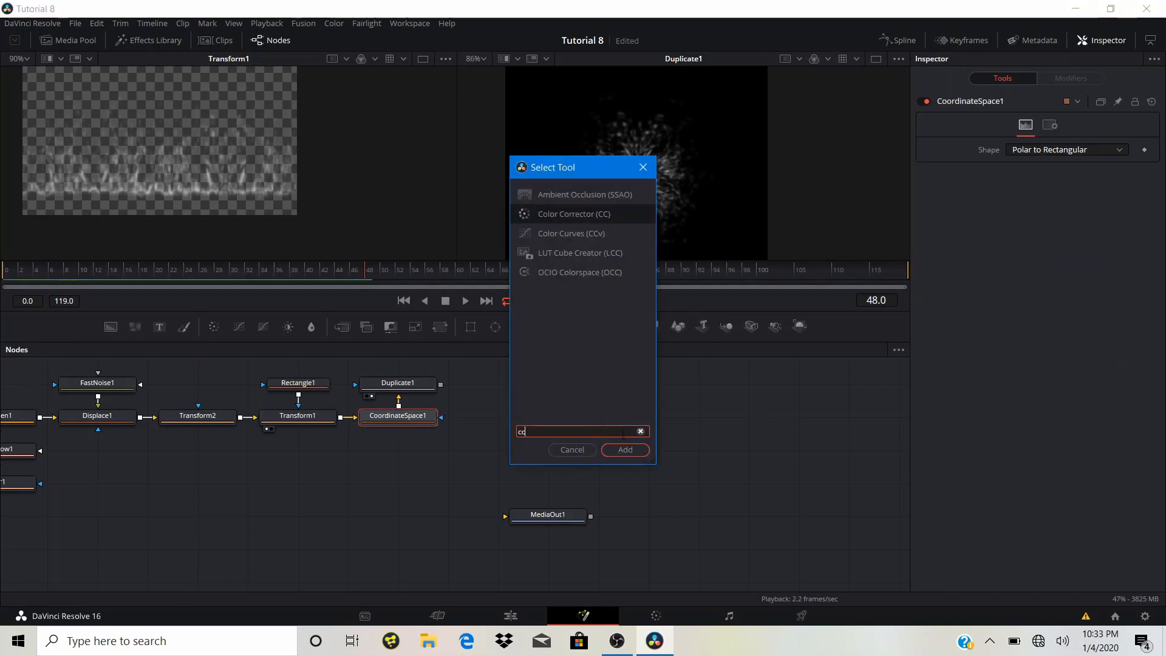
left_click(628, 449)
- Rearrange the chain so ColorCorrector1 follows Duplicate1, place it beside Duplicate1 and show it in the viewer
left_click(395, 383)
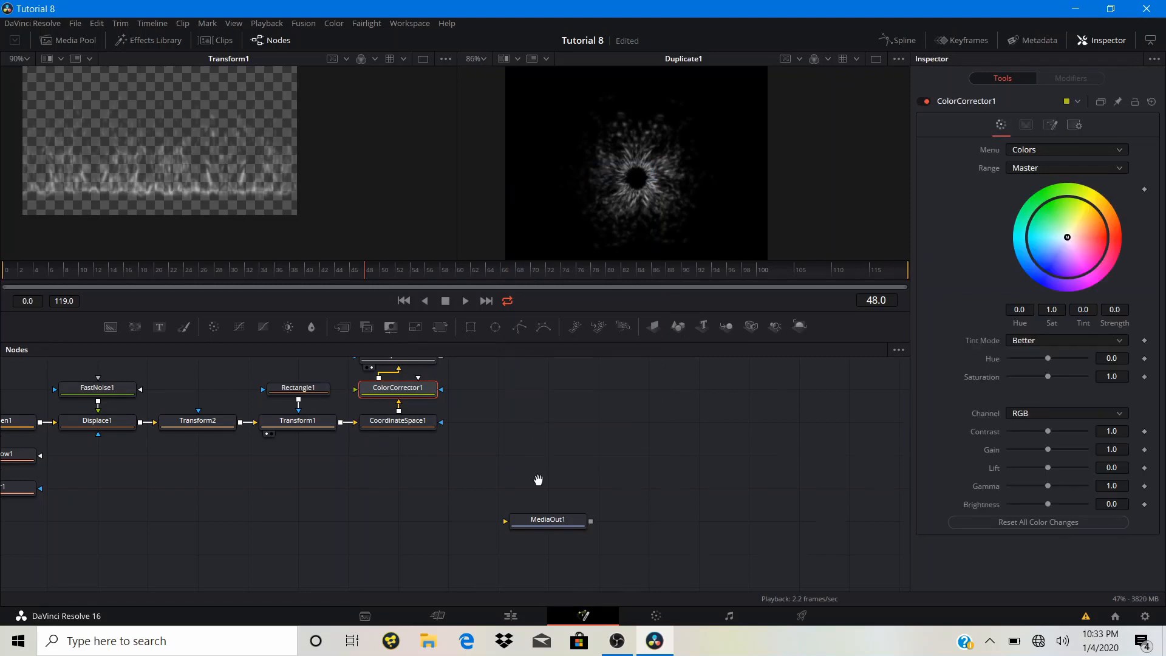
scroll(539, 479, "up", 2)
left_click_drag(399, 466, 546, 432)
left_click_drag(429, 433, 499, 465)
left_click(433, 471)
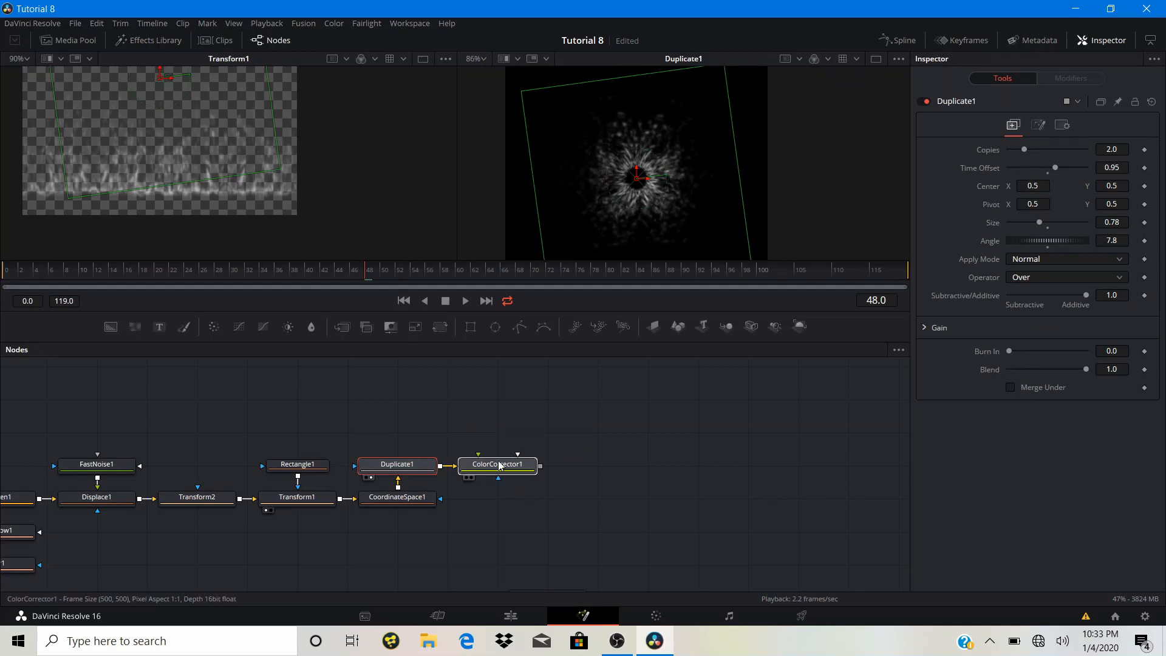
left_click(473, 480)
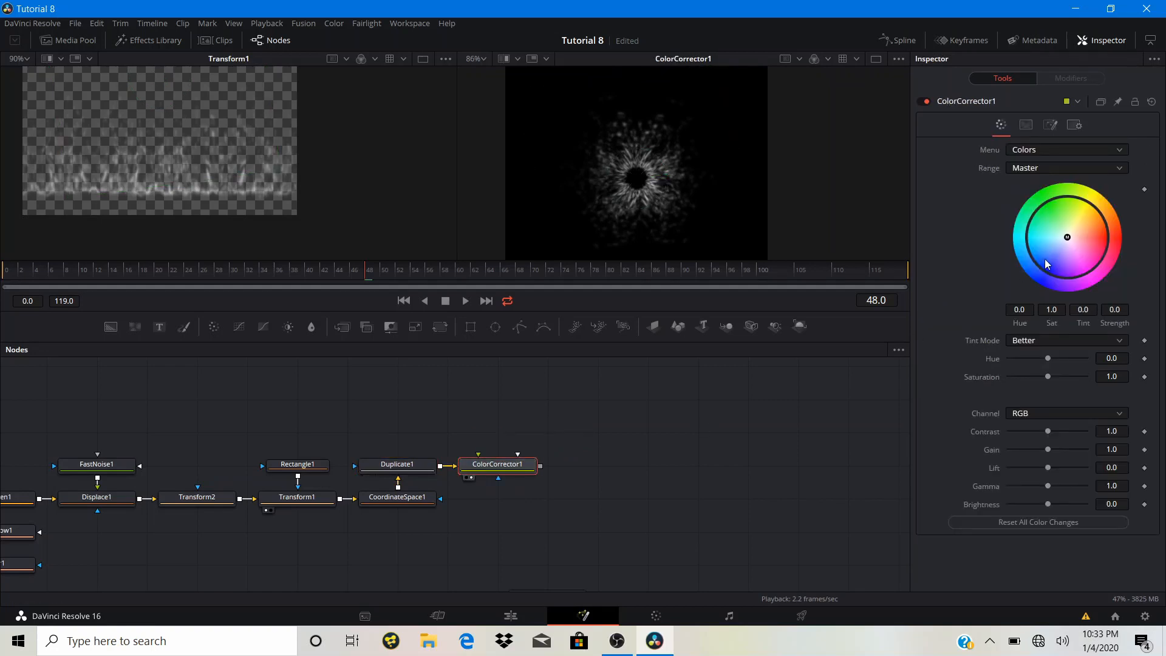
- Tint the ring blue in ColorCorrector1 with Tint -0.3435 and Strength 0.6818, and play the animation briefly to check the colour
left_click_drag(1044, 259, 1050, 259)
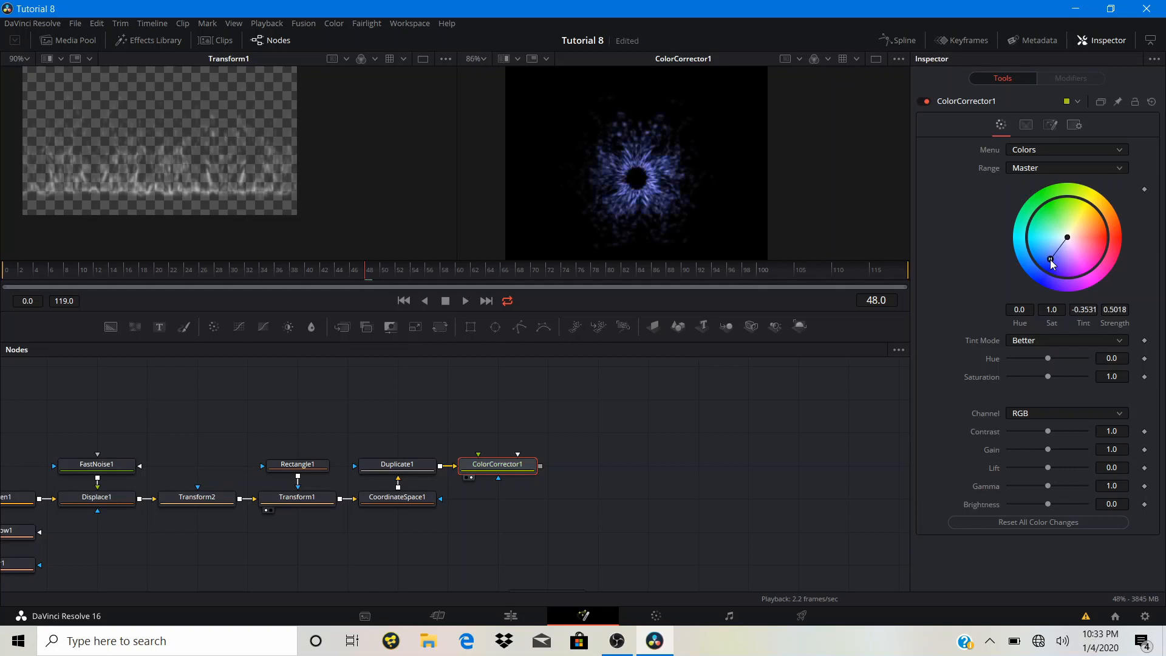
key("space")
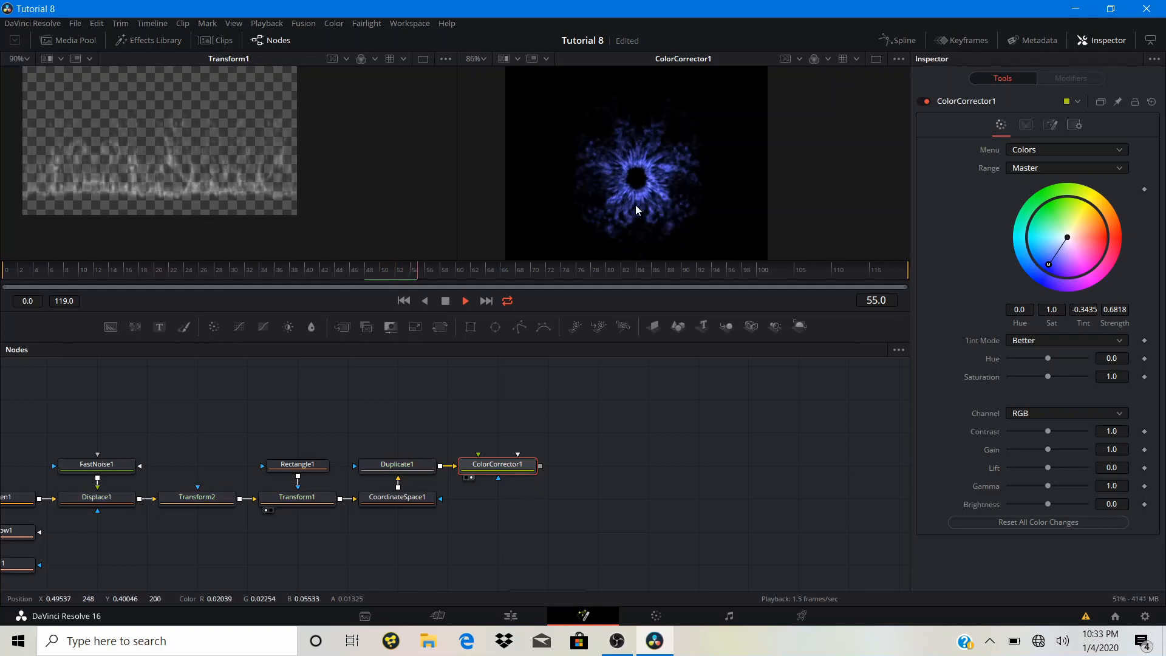
key("space")
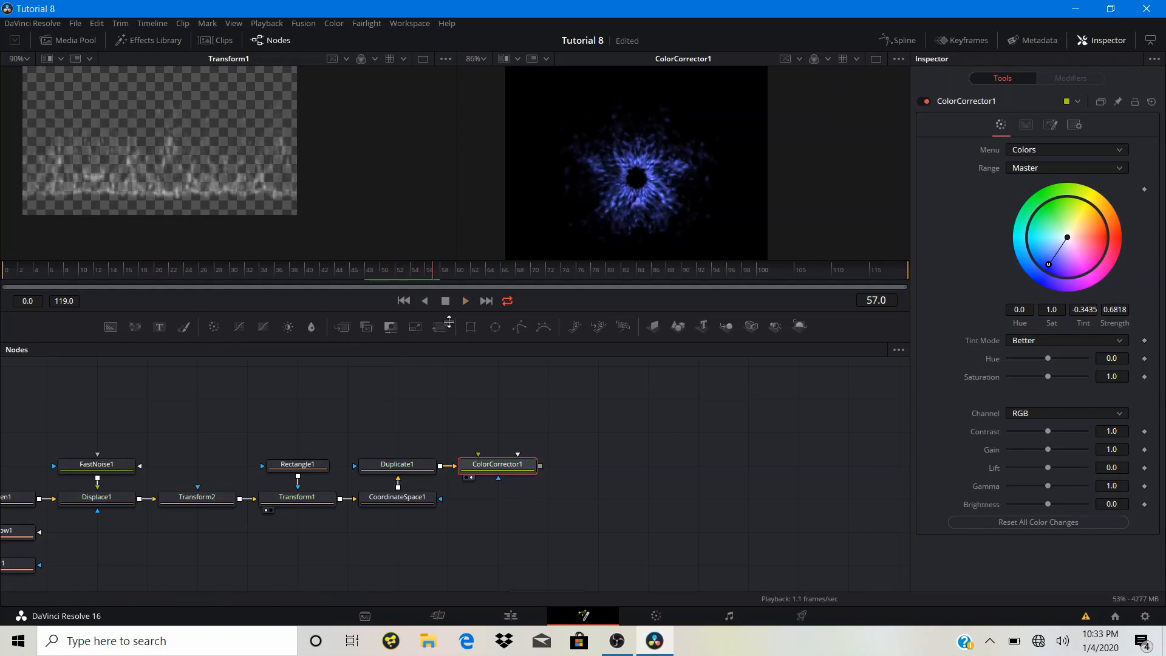
- Open the settings of the Displace1 node
left_click_drag(282, 402, 580, 386)
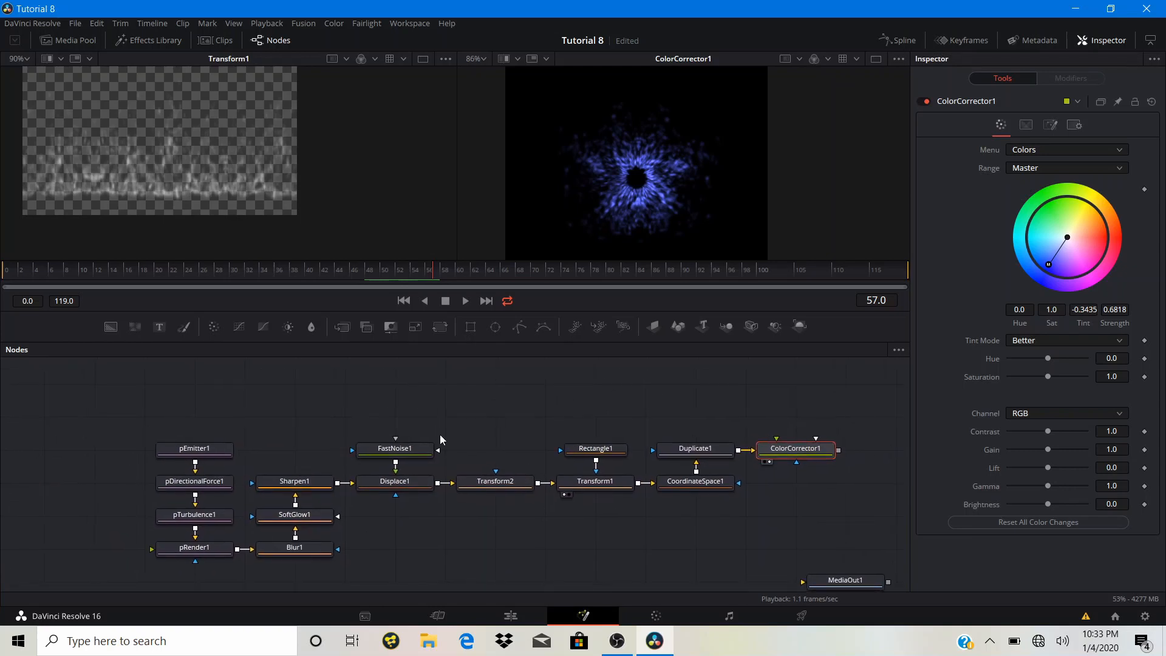
left_click(401, 489)
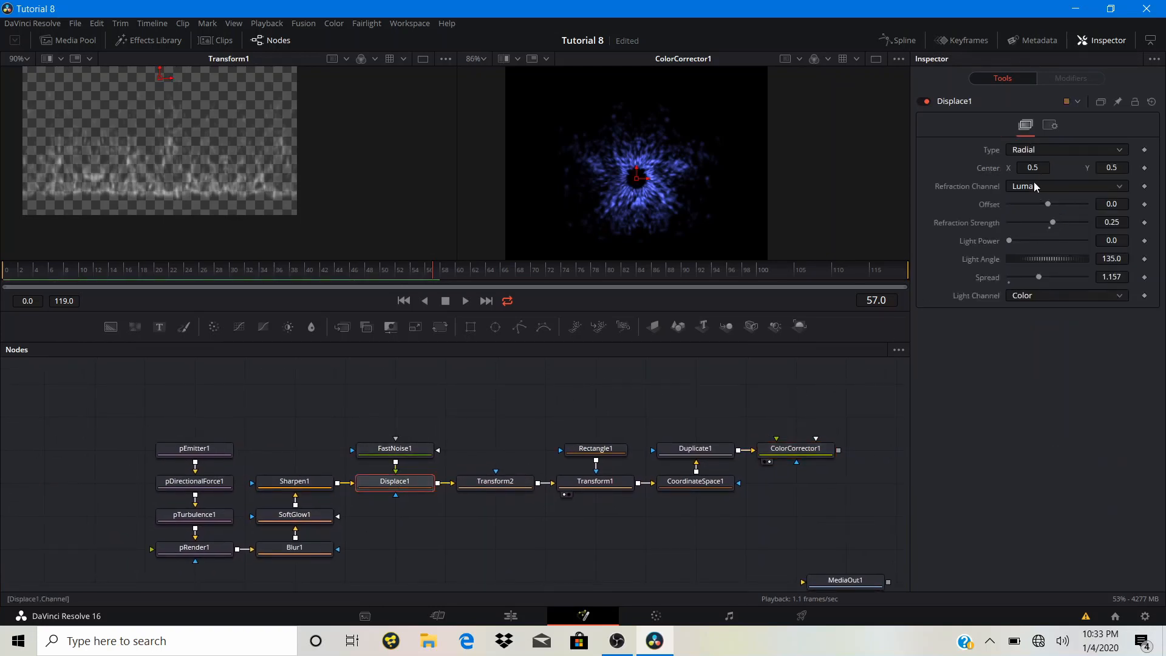
- Switch the Displace1 node's type to X Y and leave X Refraction and Y Refraction at 0.0
left_click(1043, 148)
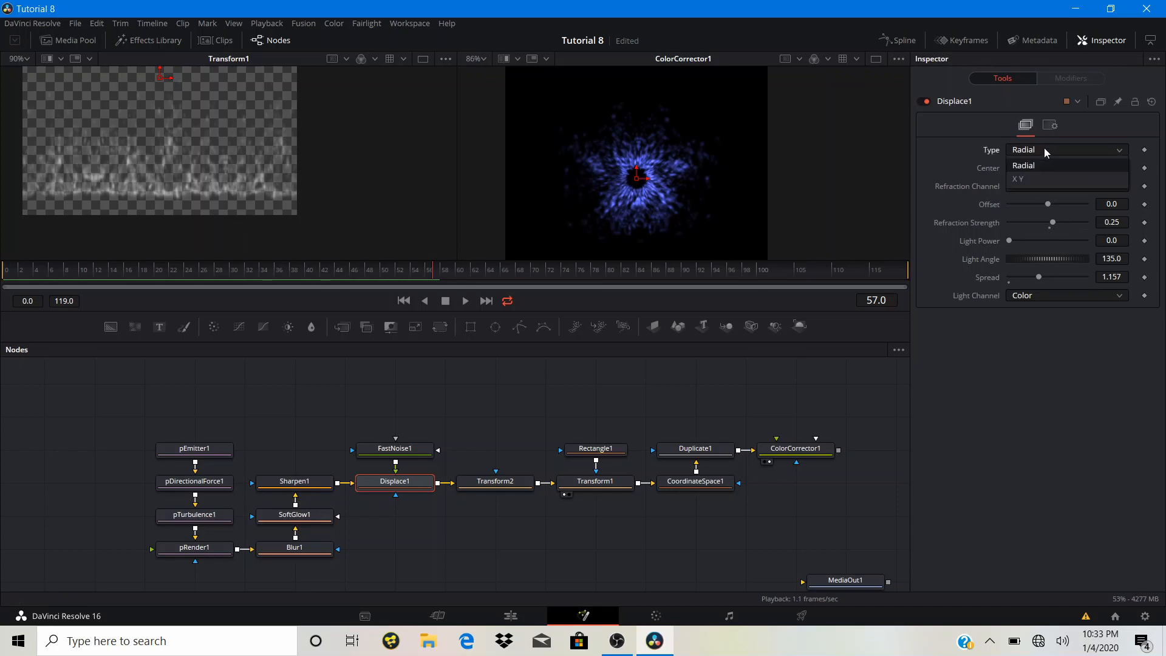
left_click(1032, 178)
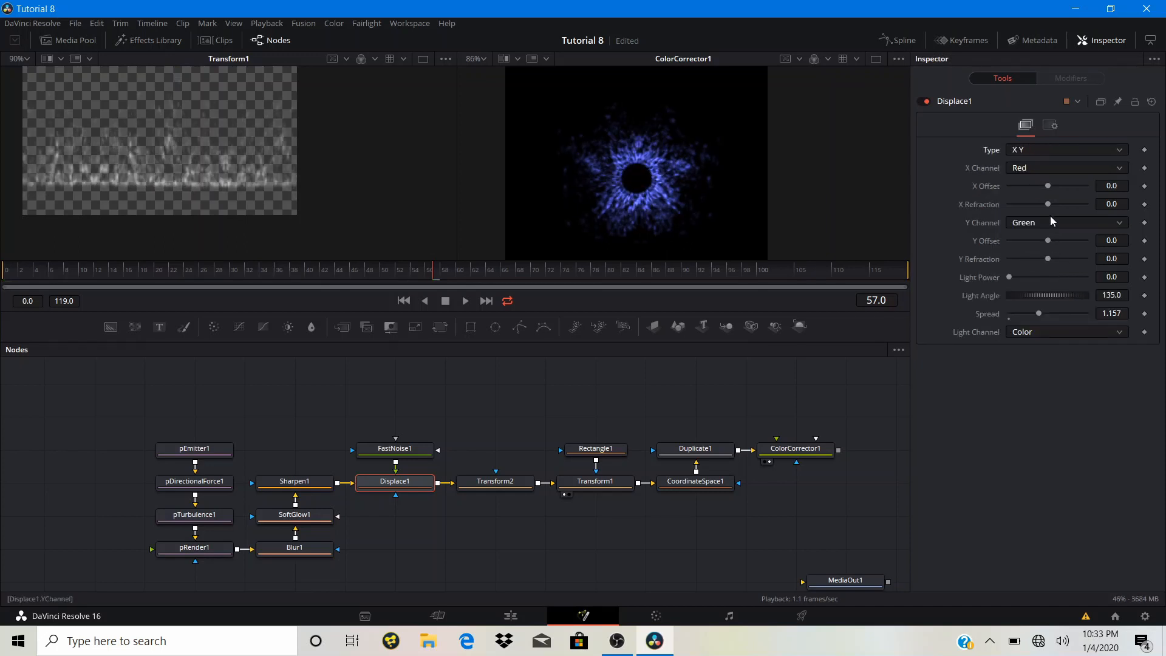
mouse_move(1049, 206)
left_mouse_down()
mouse_move(1088, 214)
mouse_move(1047, 213)
left_mouse_up()
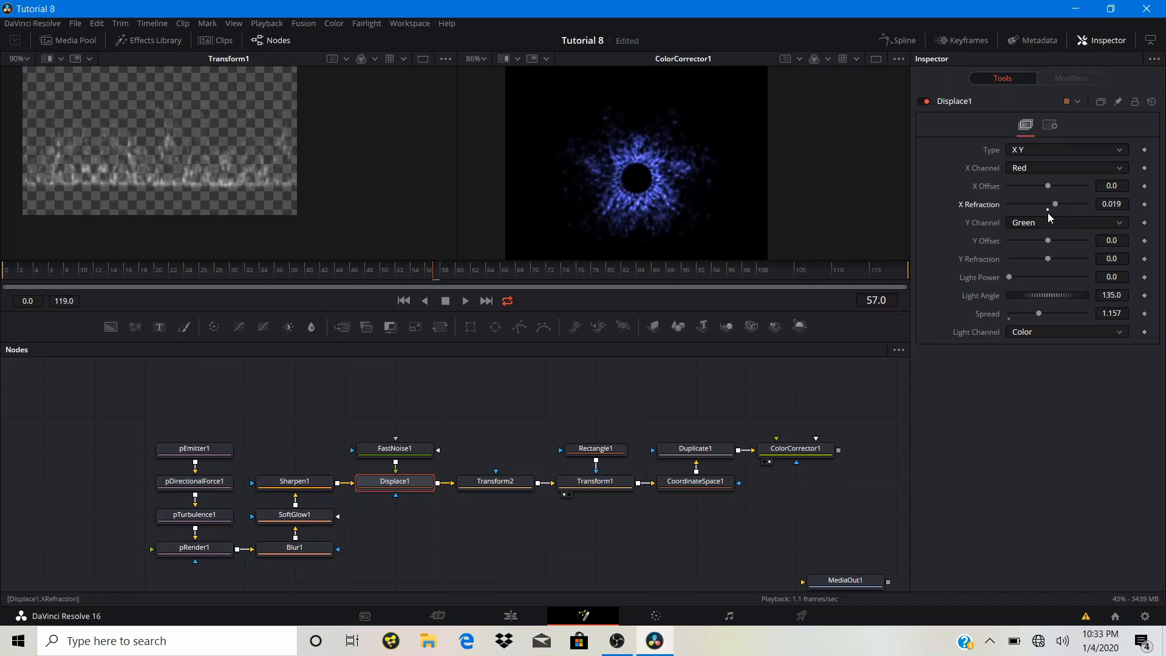
mouse_move(1047, 259)
left_mouse_down()
mouse_move(1081, 277)
mouse_move(1028, 257)
mouse_move(1048, 261)
left_mouse_up()
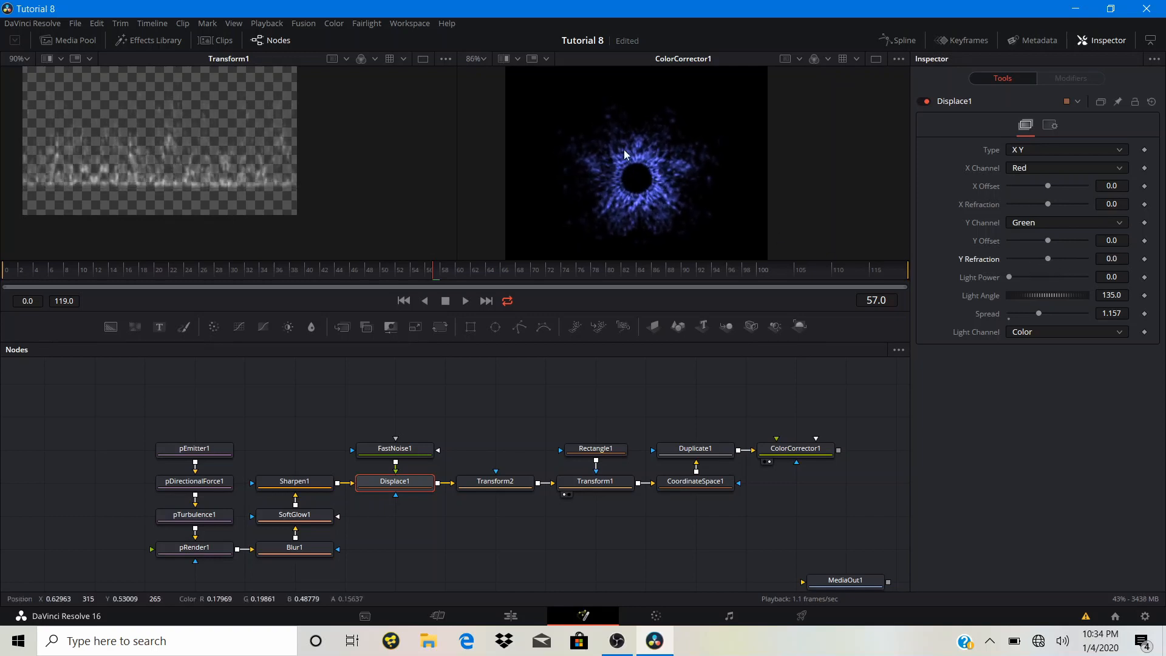
- Play the animation briefly and examine the blue particle ring up close and as a whole in the ColorCorrector1 view
scroll(647, 194, "up", 4)
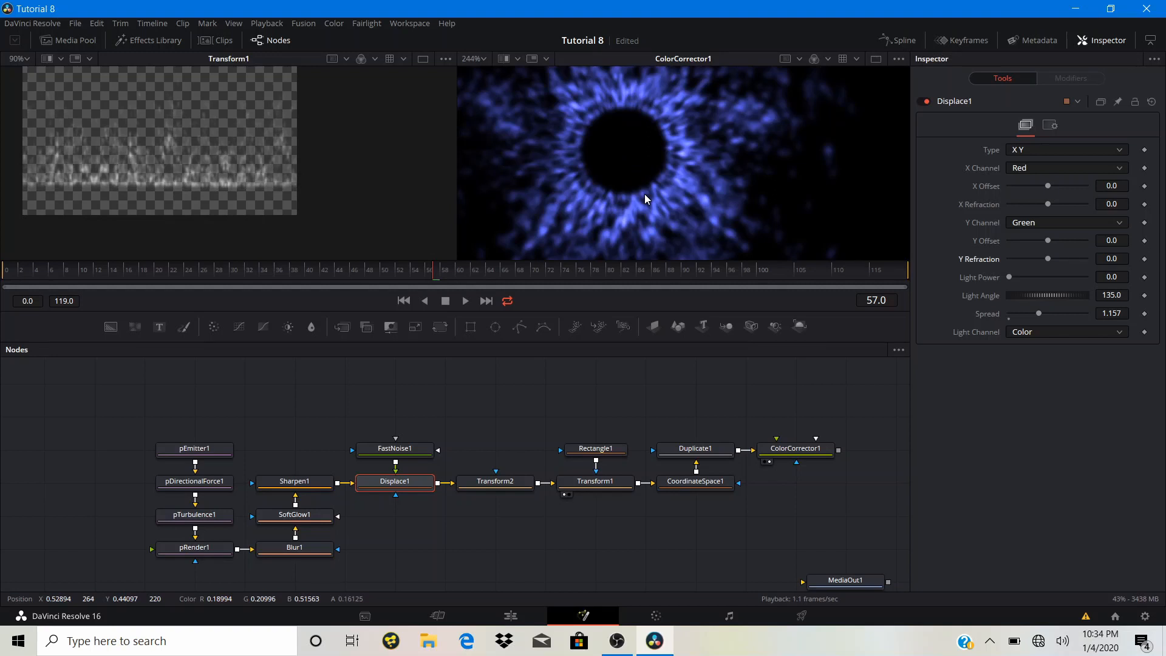
scroll(647, 199, "down", 2)
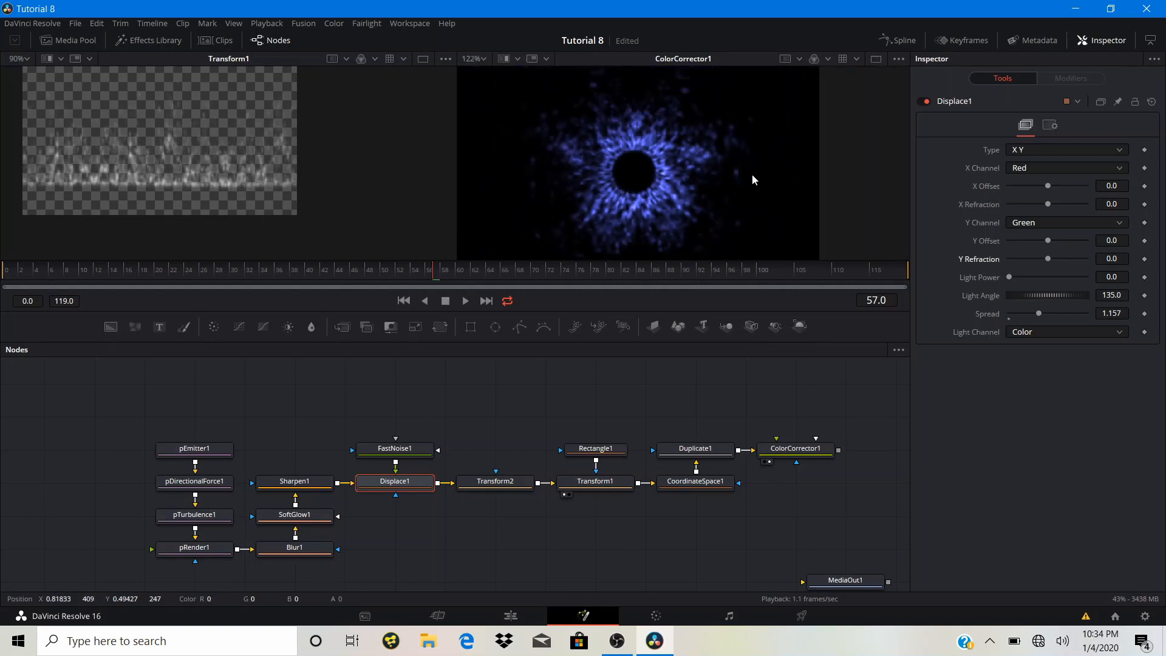
key("space")
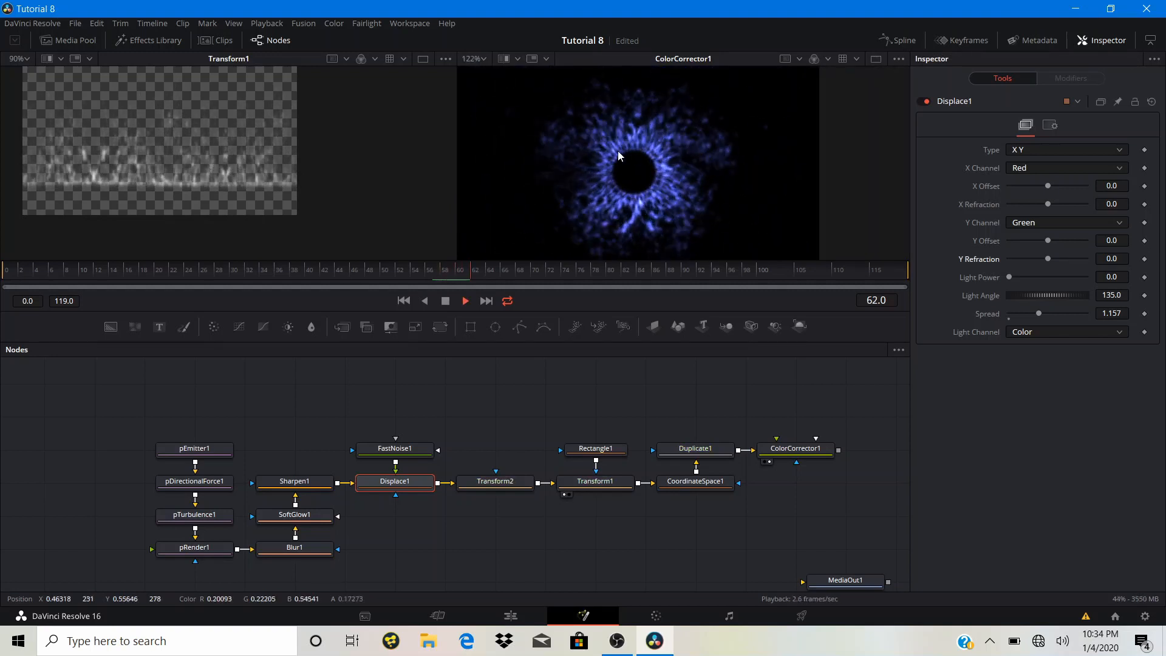
key("space")
scroll(662, 144, "down", 2)
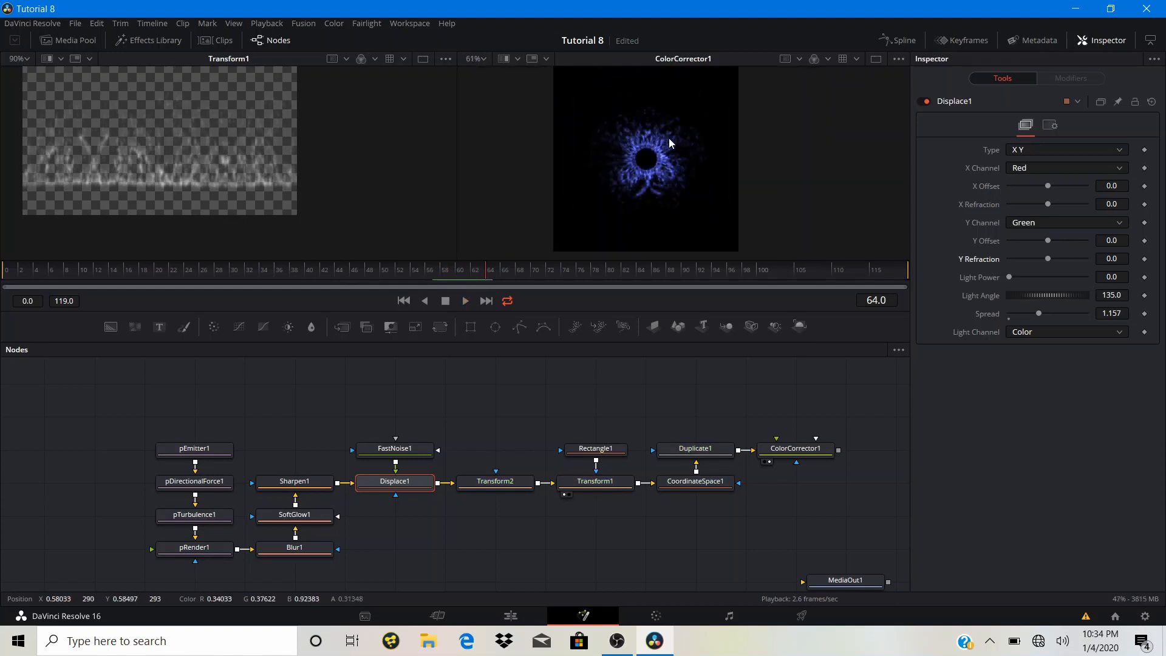
scroll(670, 143, "up", 2)
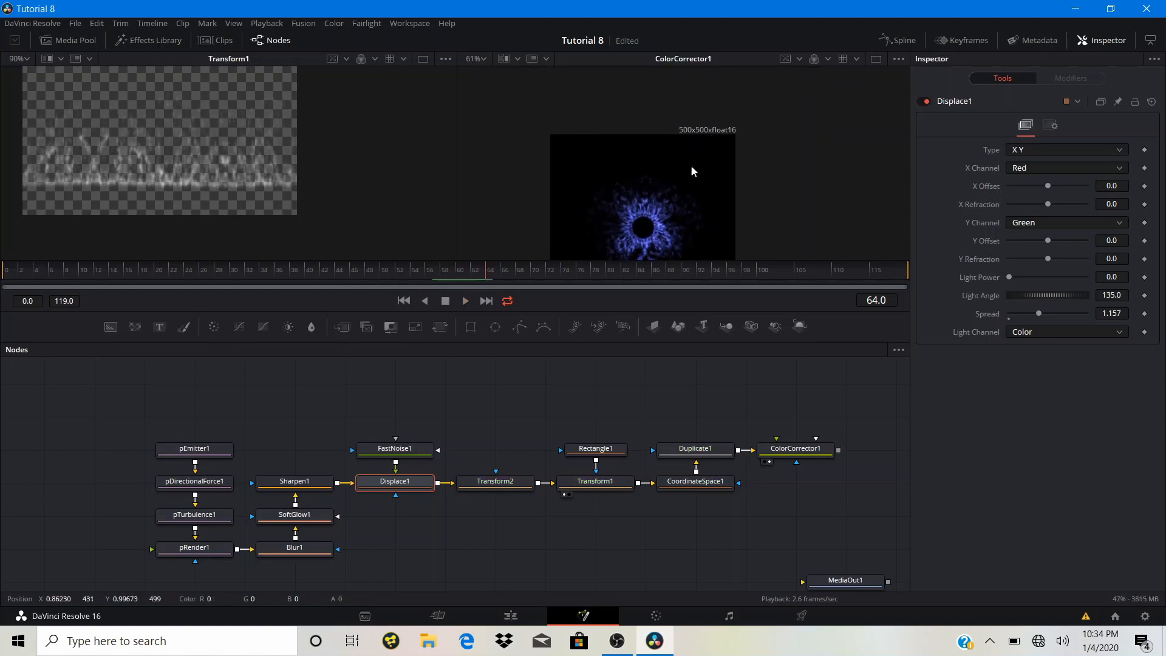
left_click_drag(678, 244, 692, 189)
scroll(647, 180, "up", 3)
scroll(647, 185, "down", 3)
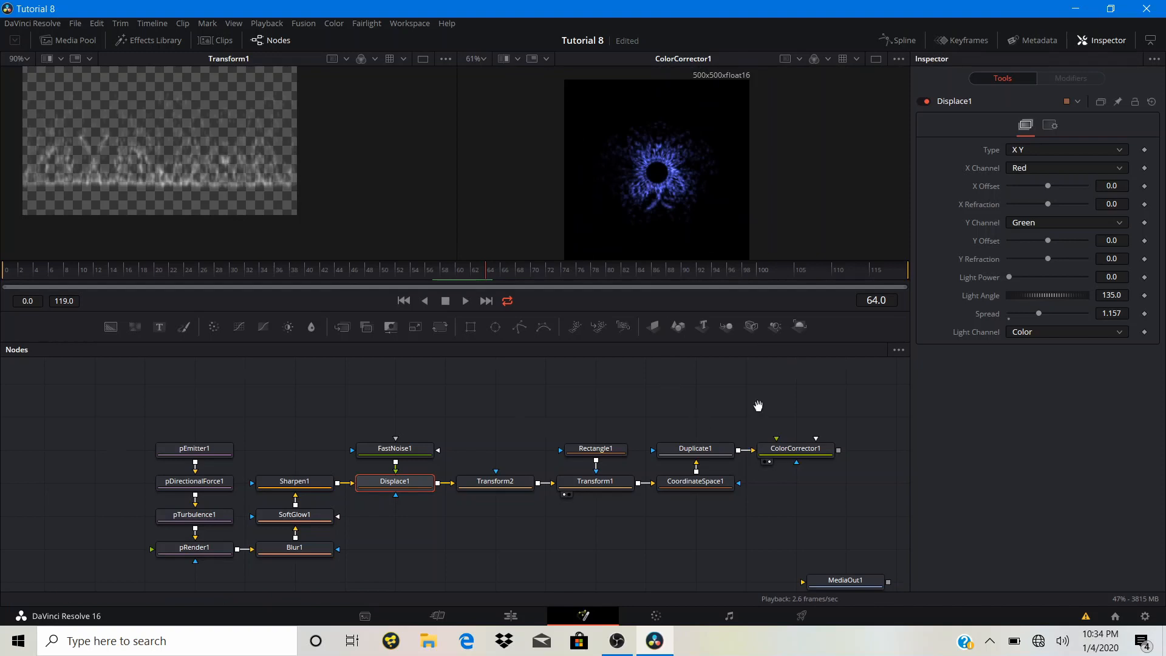
left_click_drag(757, 405, 432, 434)
scroll(650, 186, "up", 3)
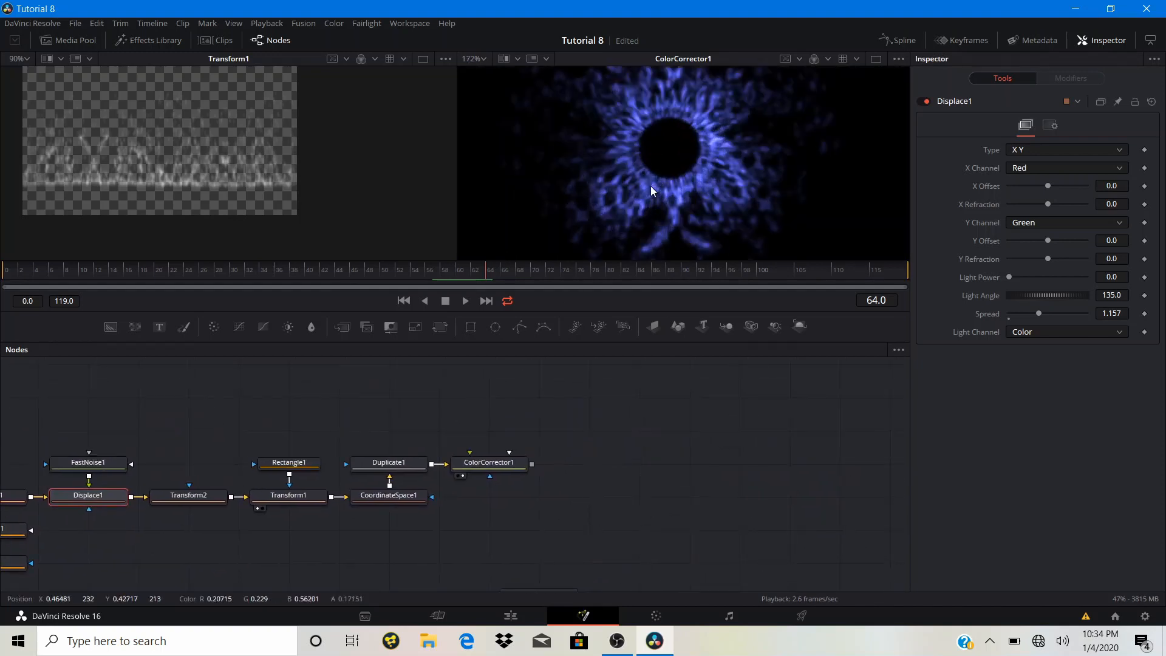
scroll(650, 185, "down", 1)
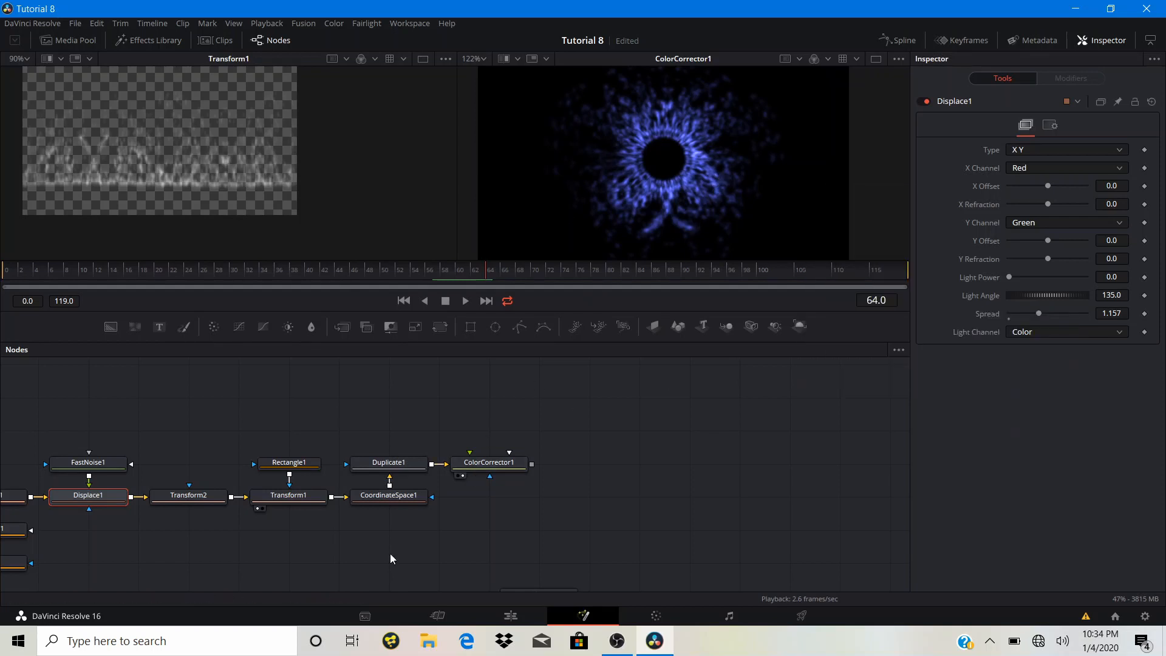
- Compare the particle detail with the Blur1 node's Blur Size at 0.0, and set it to 5.5
left_click_drag(309, 365, 629, 365)
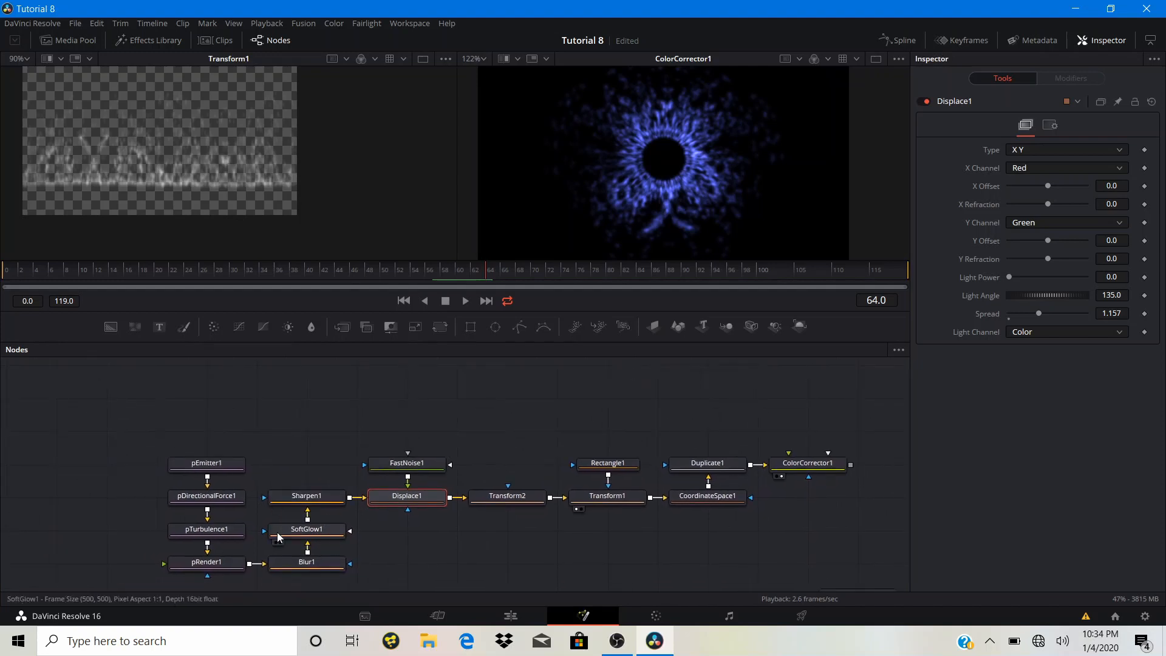
left_click(300, 533)
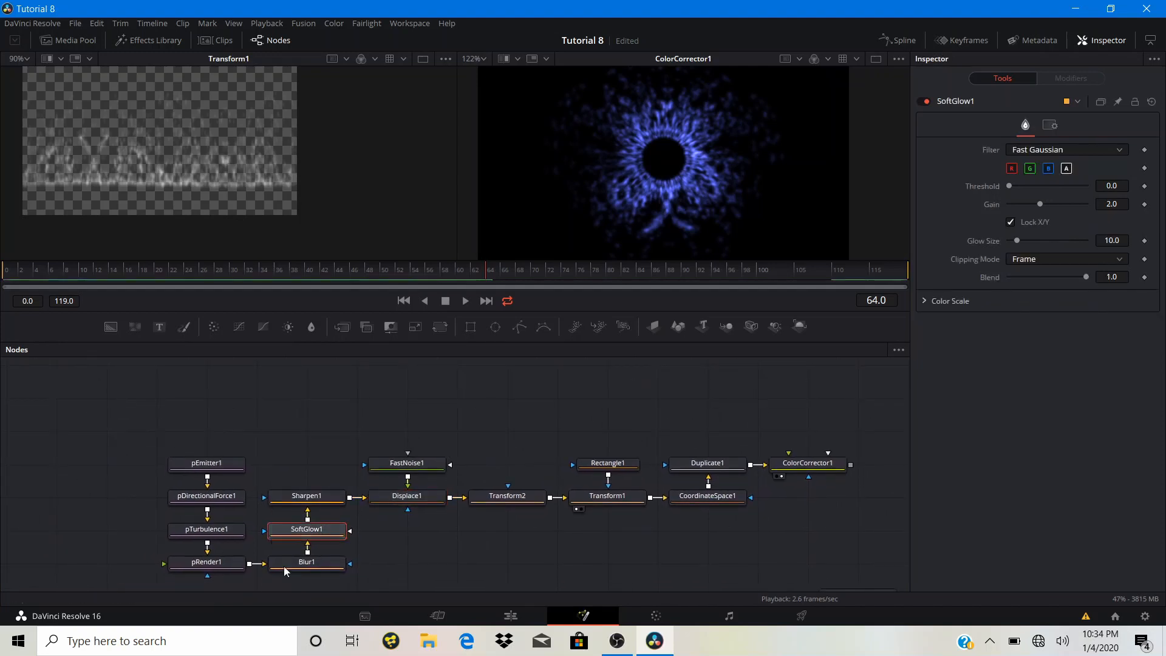
left_click(300, 563)
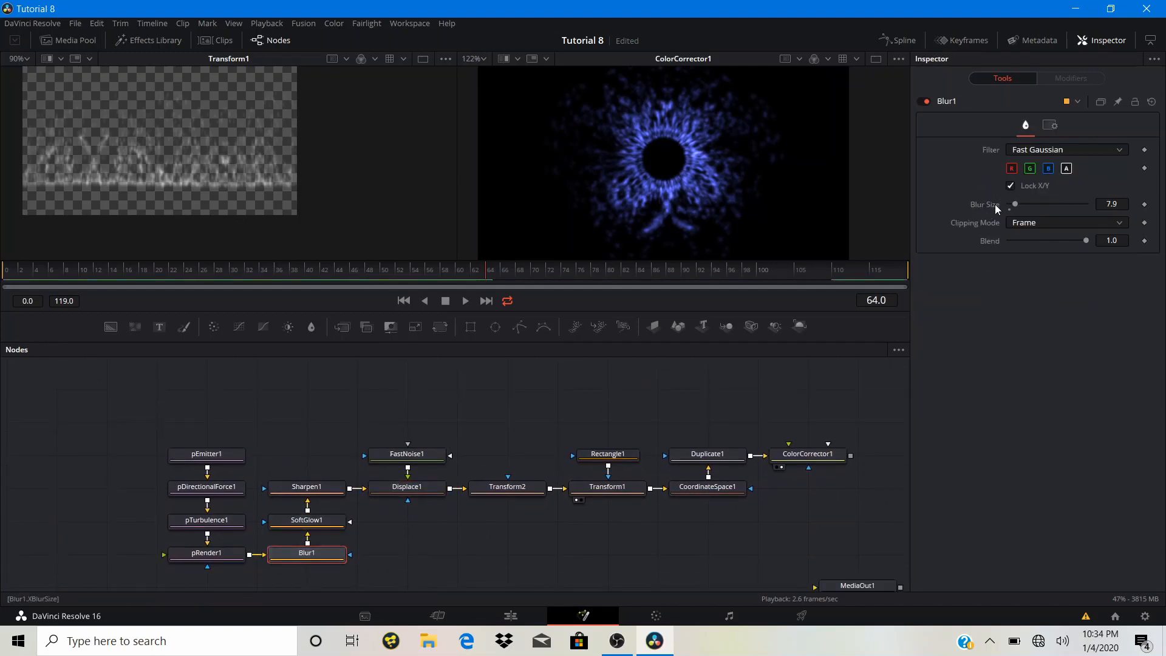
left_click_drag(1018, 203, 1005, 209)
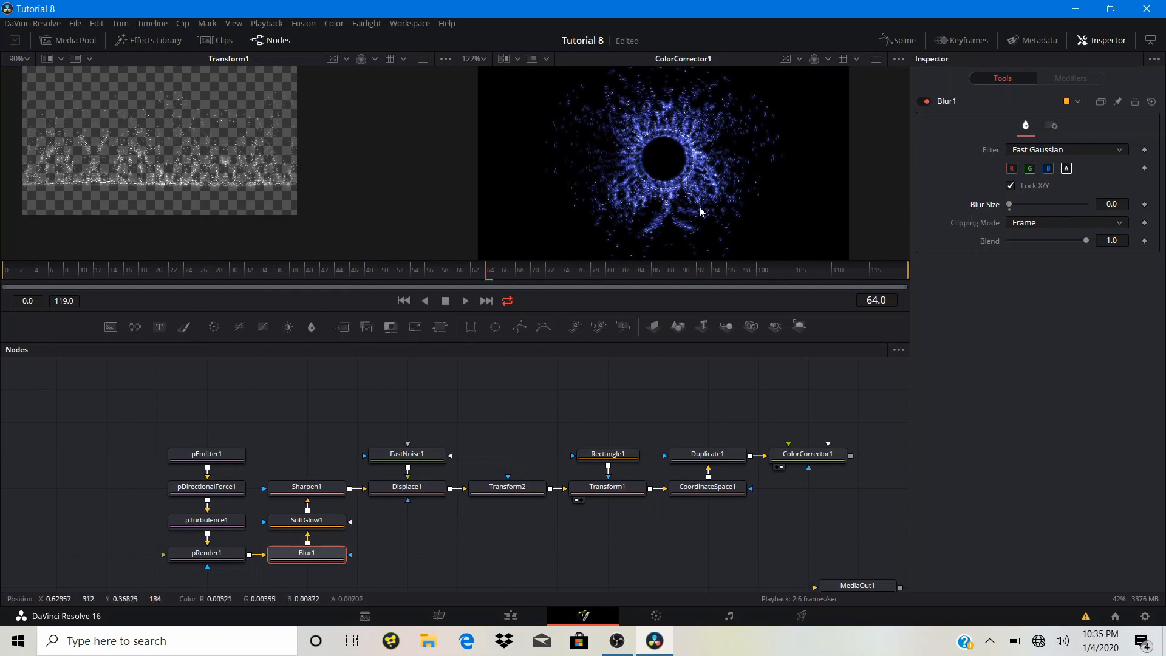
scroll(724, 193, "up", 8)
scroll(668, 188, "down", 5)
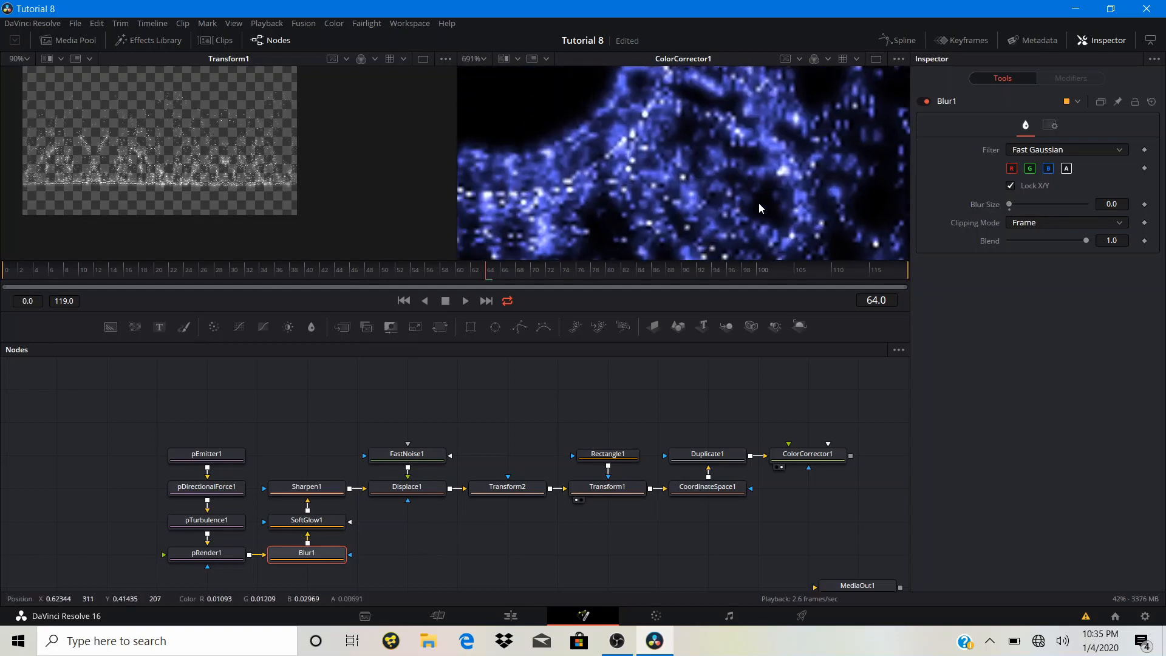
scroll(660, 186, "down", 3)
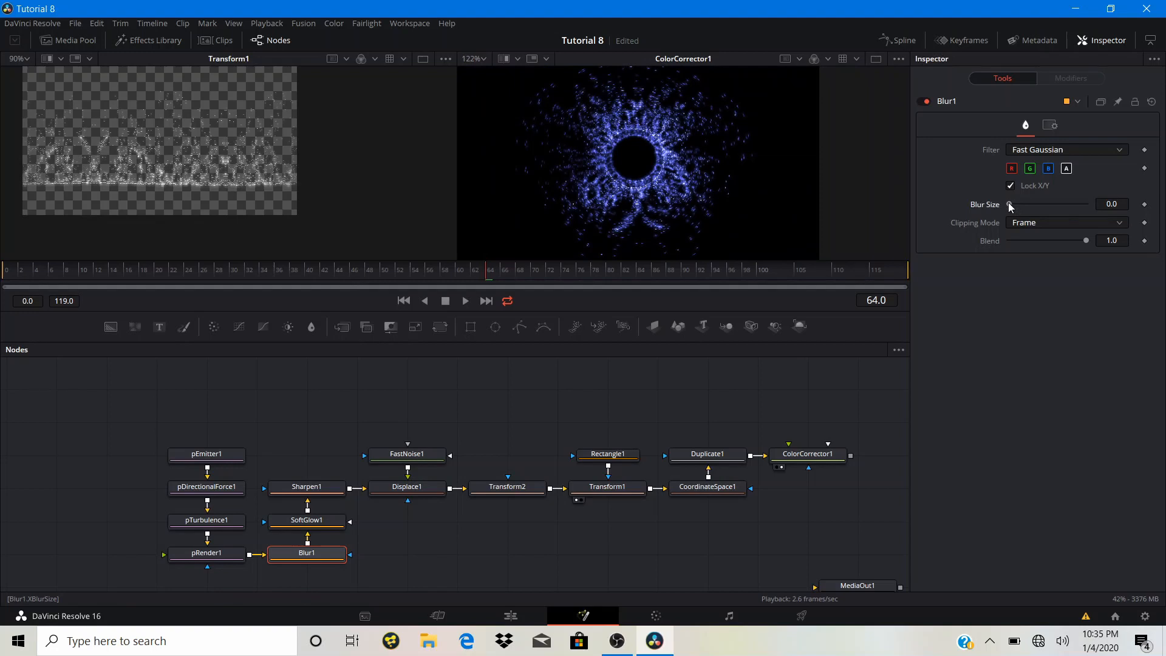
left_click_drag(1008, 202, 1012, 210)
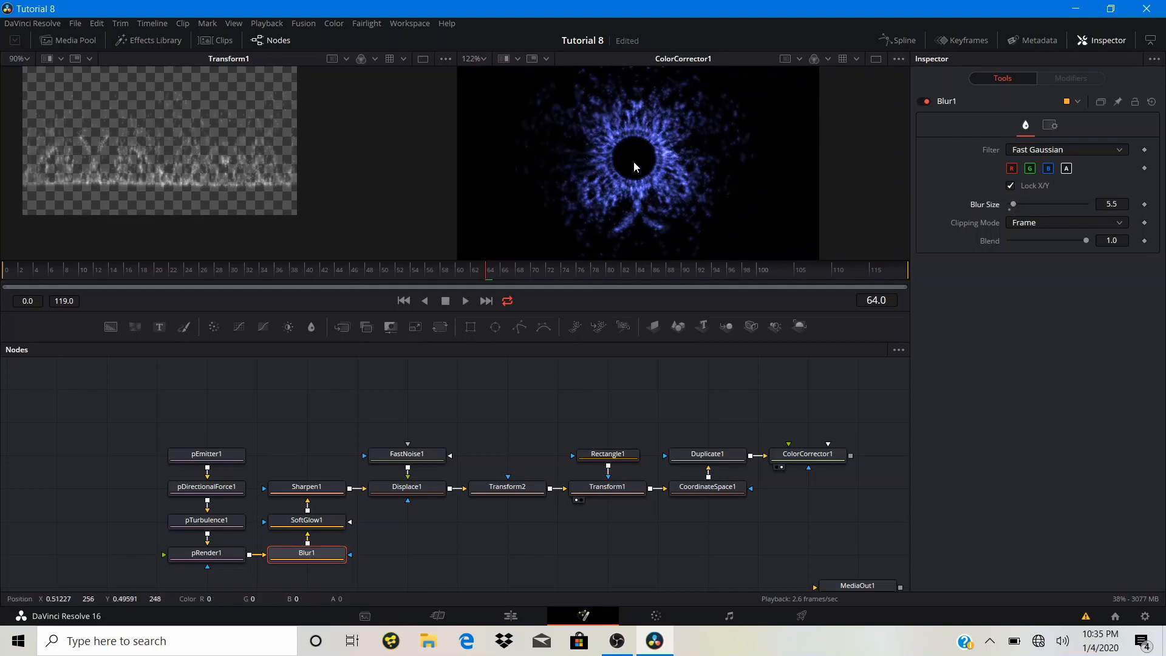
- Add a Displace node after ColorCorrector1
left_click_drag(699, 384, 338, 340)
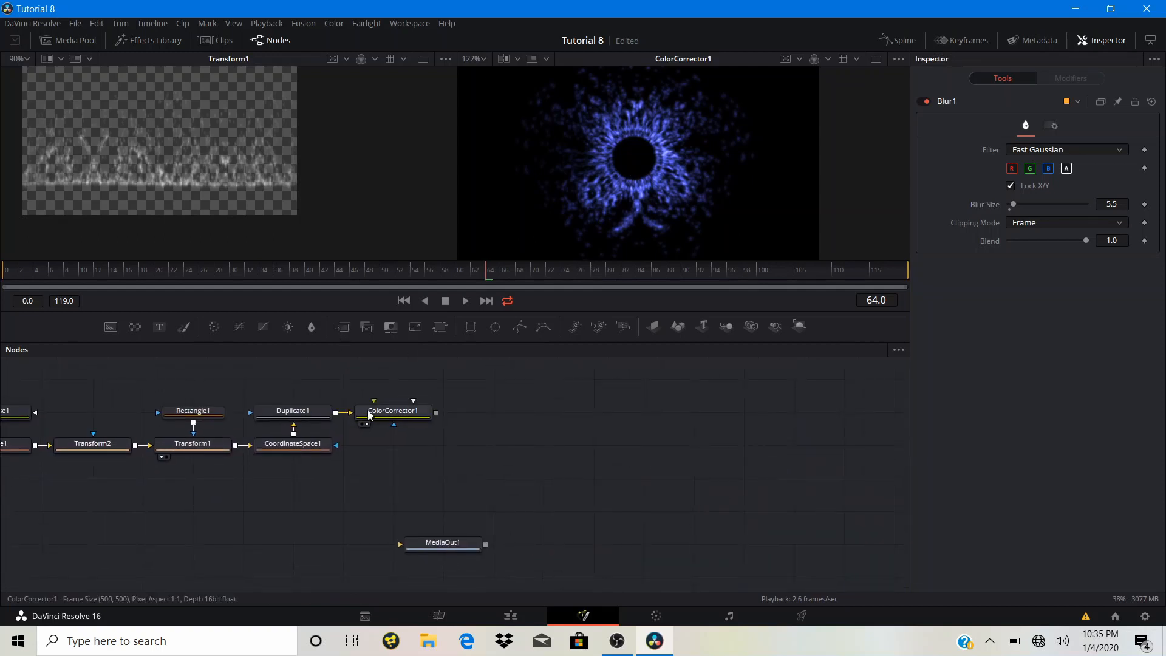
key("shift+space")
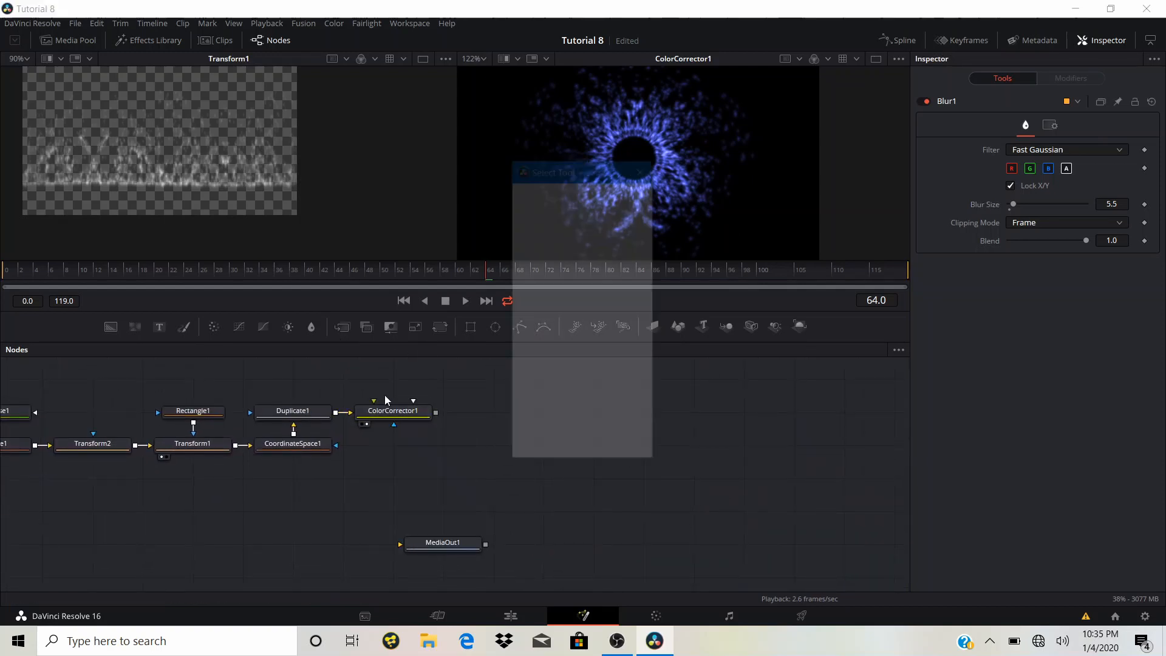
type("dis")
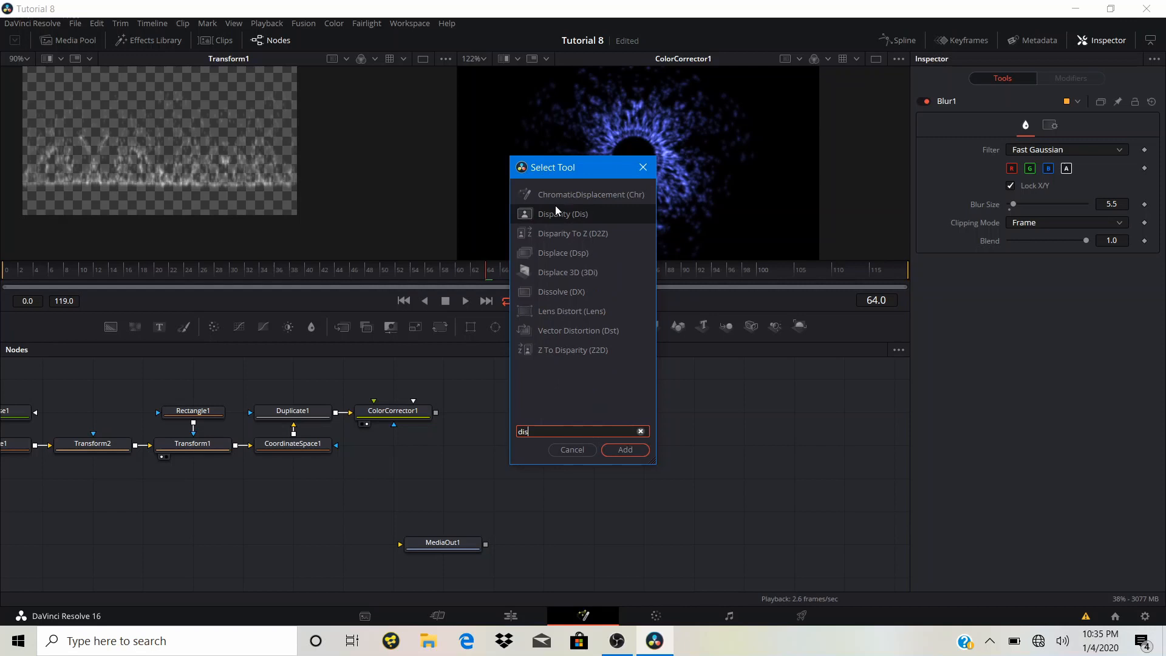
left_click(562, 249)
left_click(625, 450)
- Copy the FastNoise1 node, paste the copy near Displace2 and connect it to Displace2 as the displacement source
left_click_drag(449, 472, 668, 497)
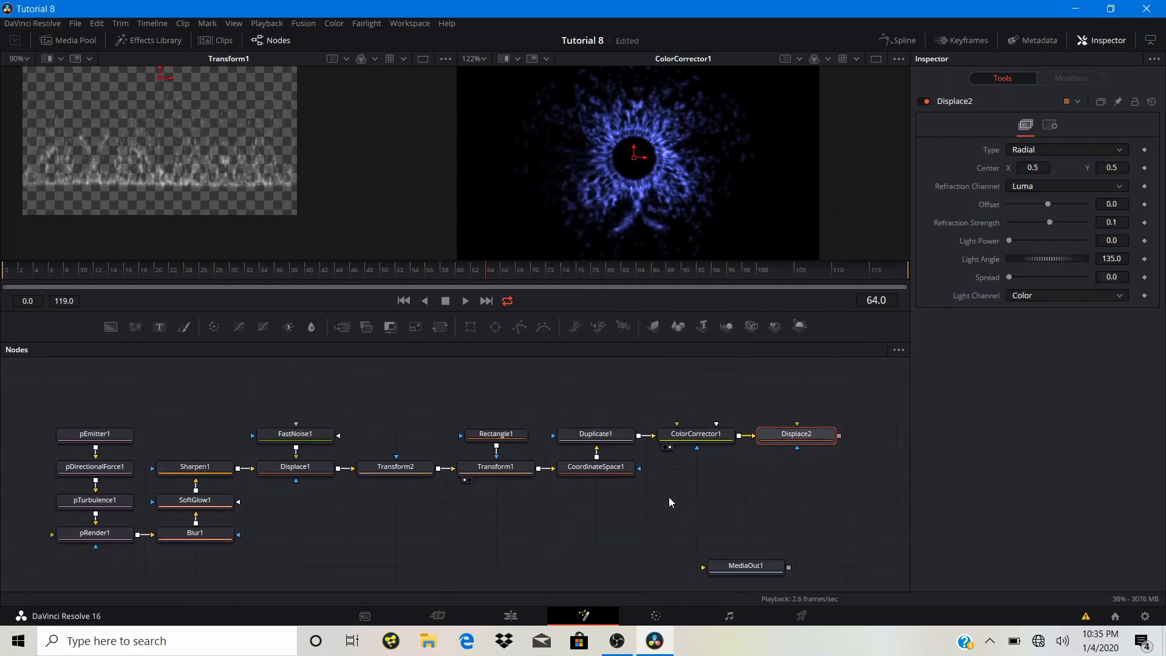
right_click(306, 436)
left_click(336, 121)
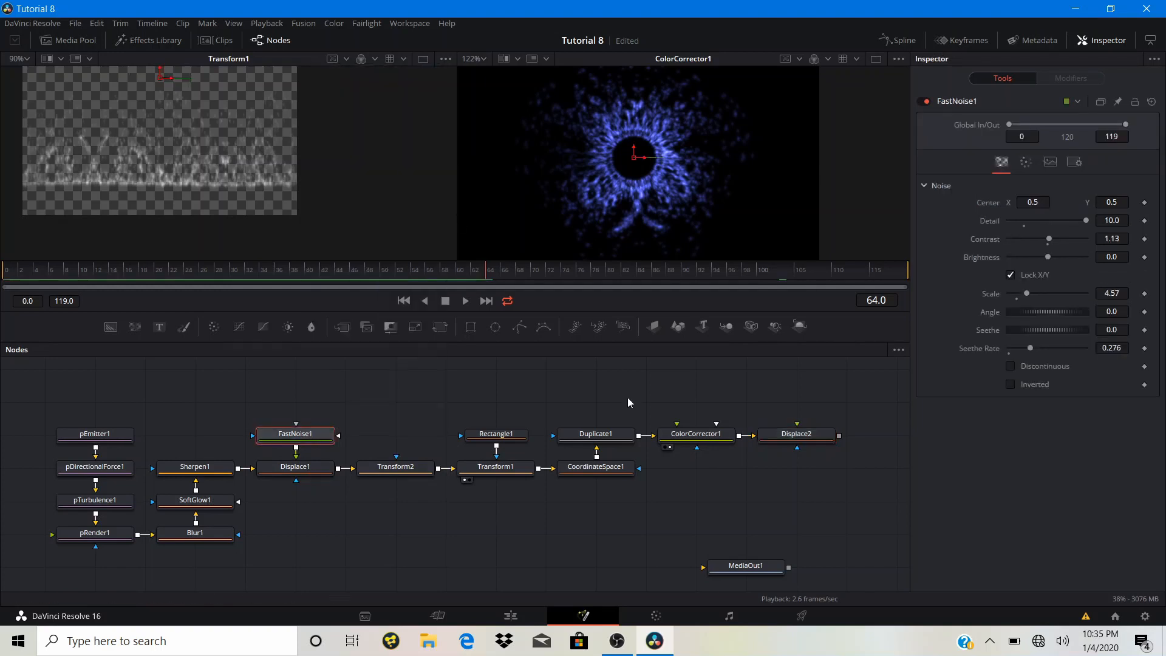
left_click_drag(627, 403, 417, 417)
right_click(519, 381)
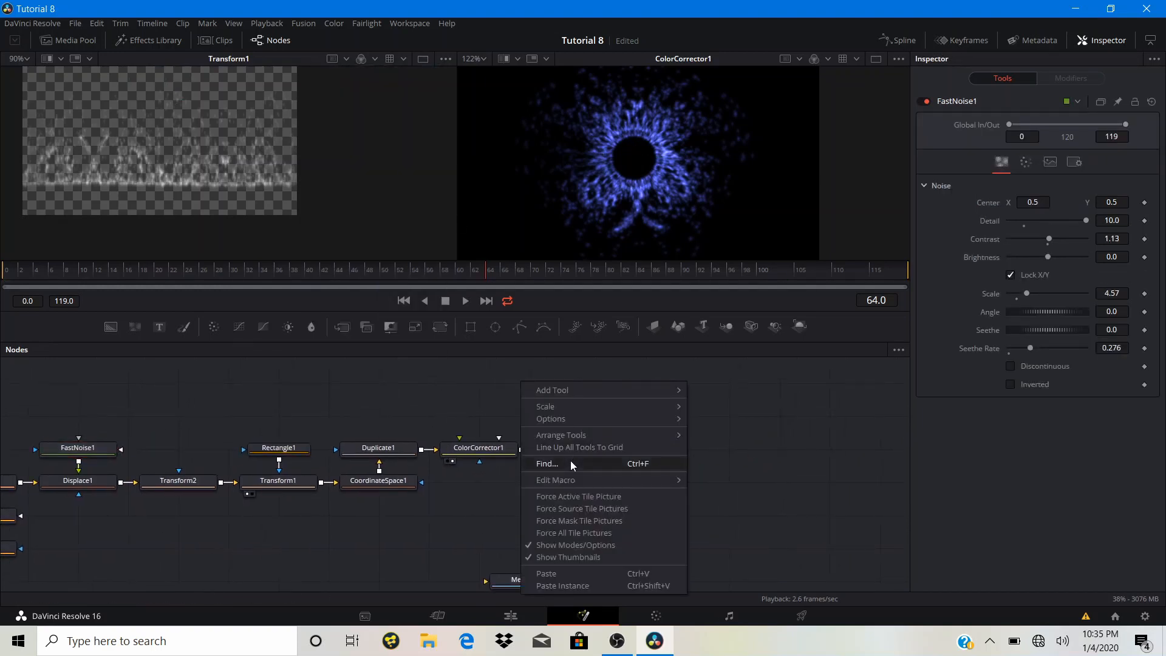
left_click(546, 573)
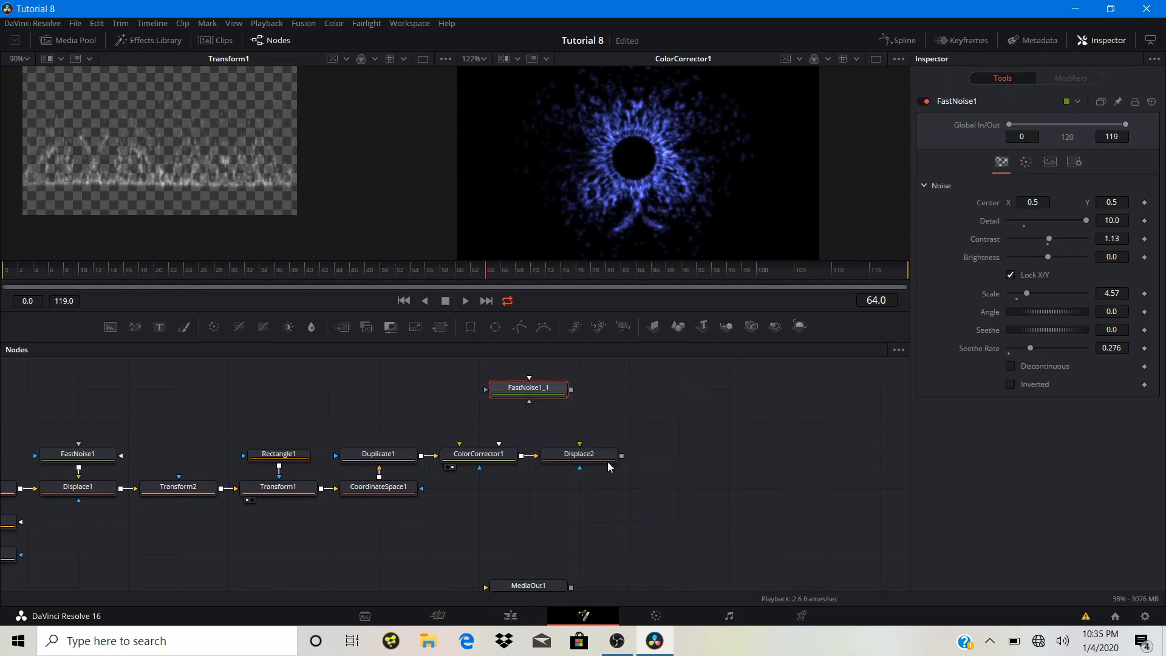
left_click_drag(571, 397, 589, 464)
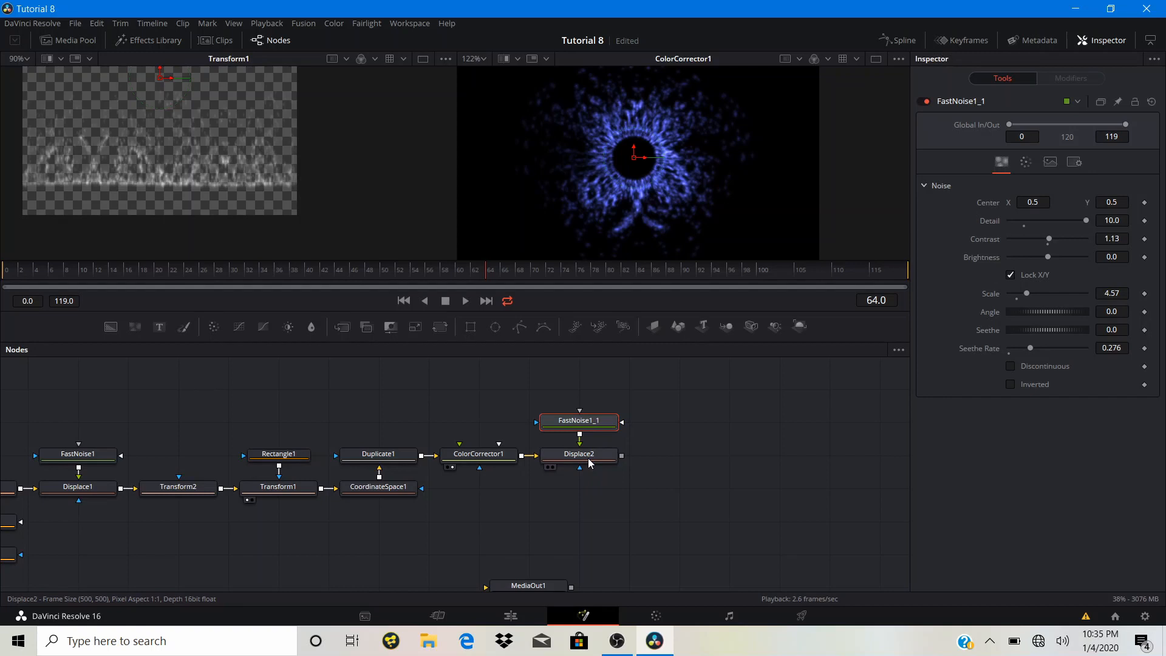
- Enable the Discontinuous option on the original FastNoise1 node and inspect the result up close
left_click_drag(151, 396, 345, 424)
left_click(276, 487)
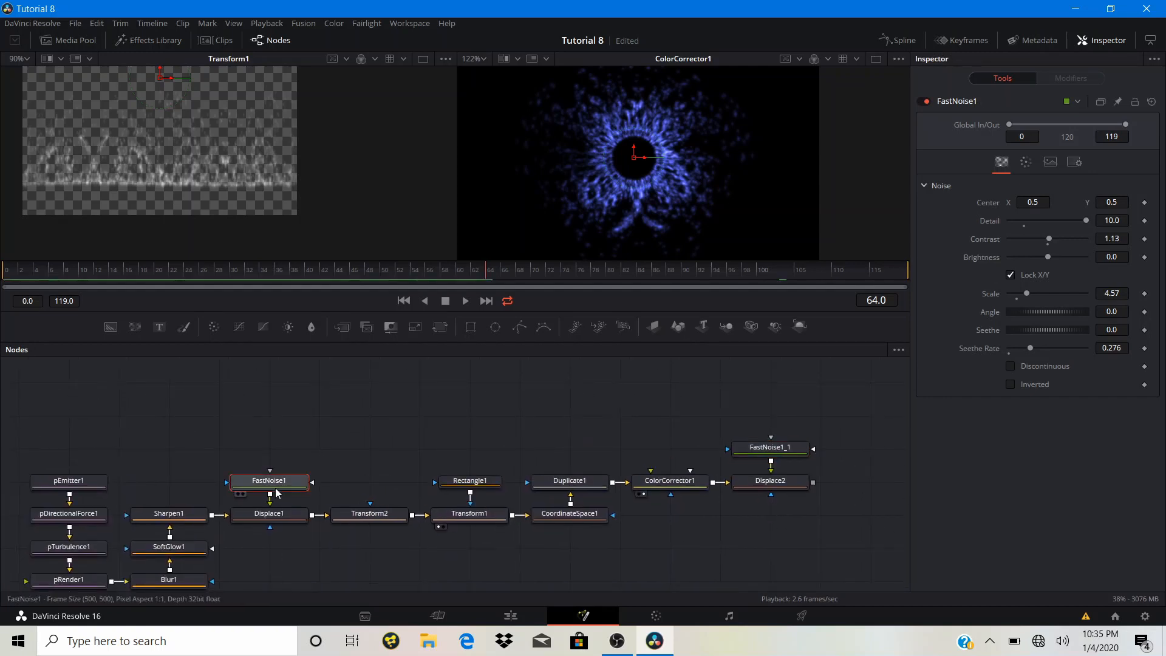
left_click(1010, 366)
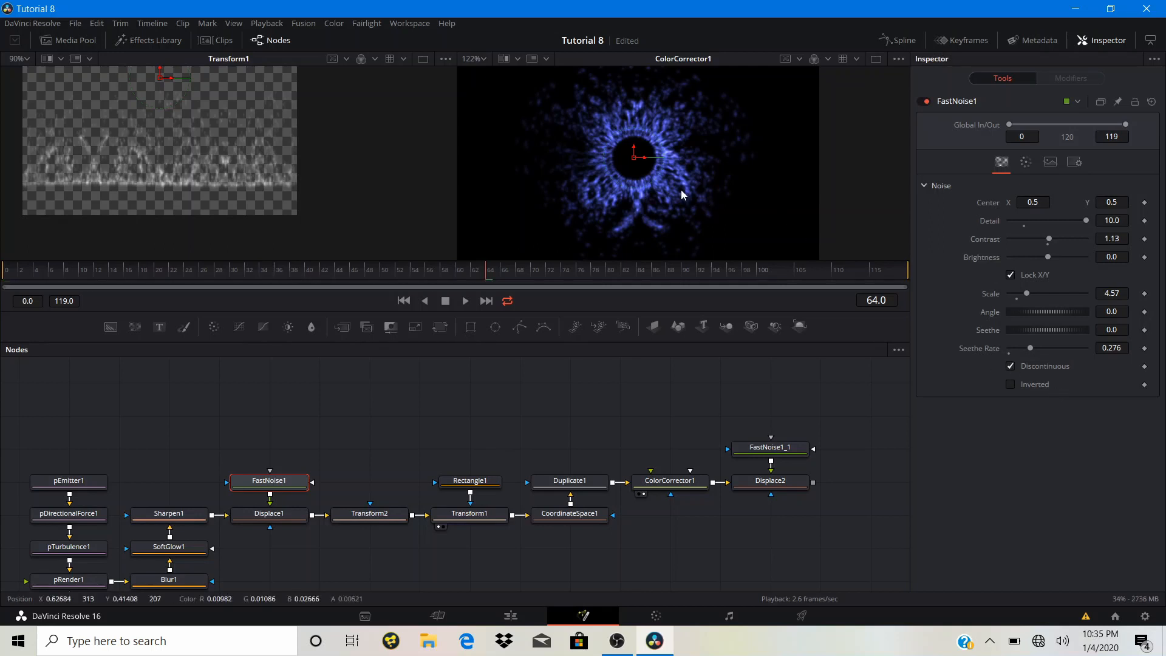
scroll(680, 190, "up", 5)
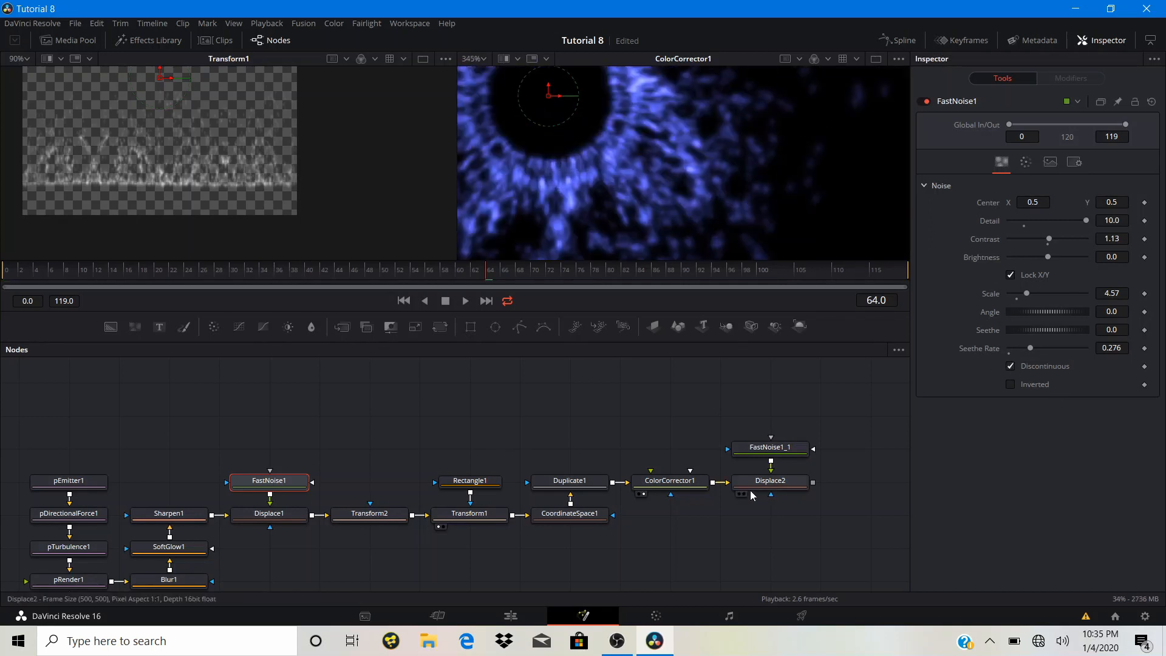
- Show Displace2 in the viewer in place of ColorCorrector1 and raise its Refraction Strength to 0.83
left_click(742, 494)
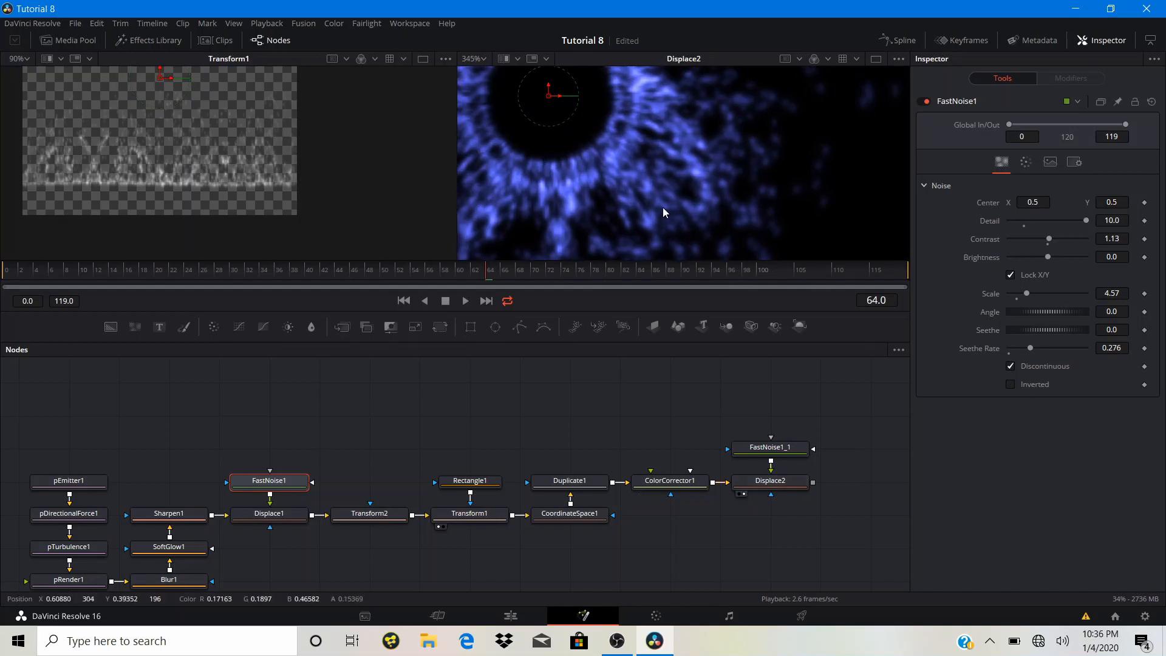
scroll(662, 206, "down", 2)
scroll(662, 206, "down", 4)
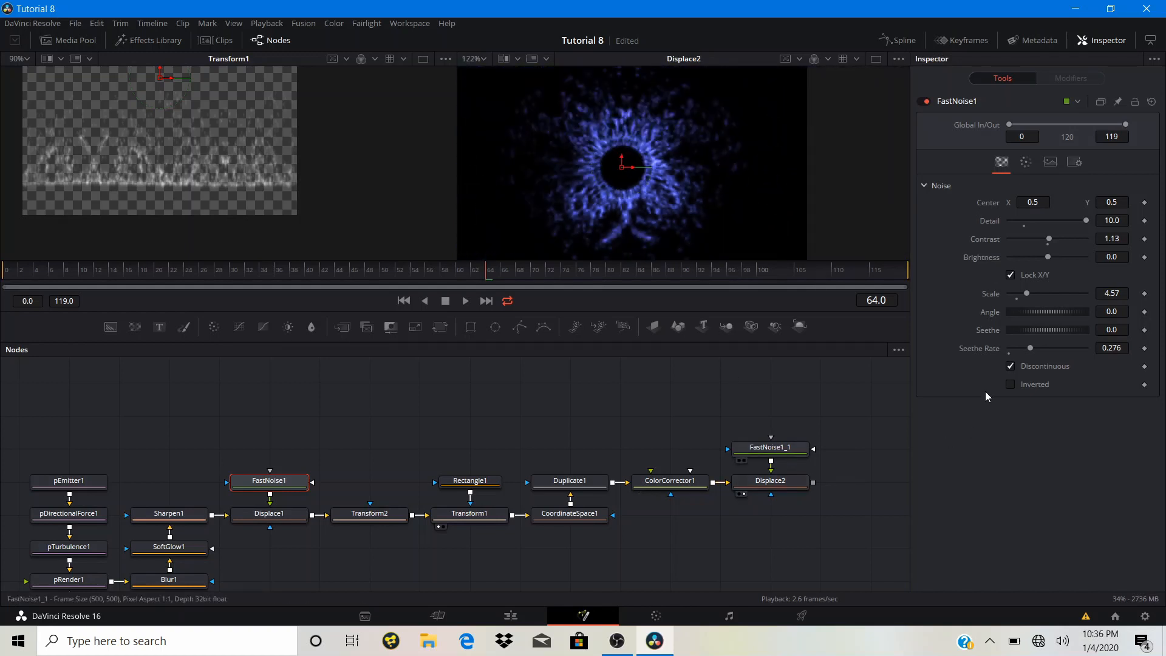
left_click(768, 450)
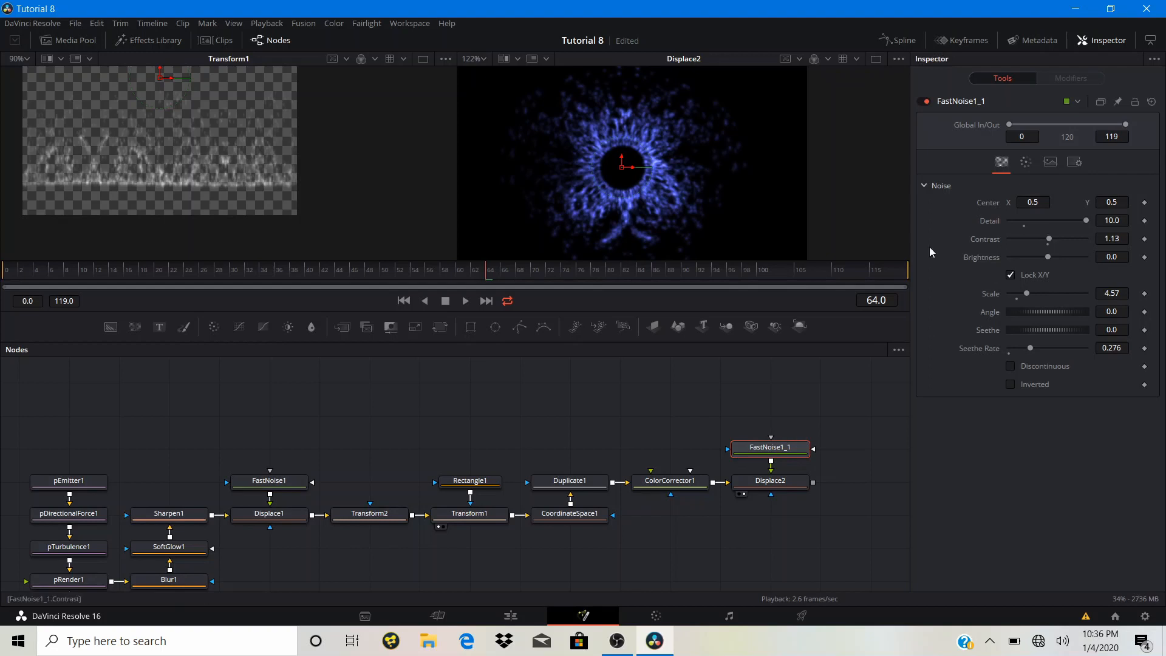
left_click(754, 484)
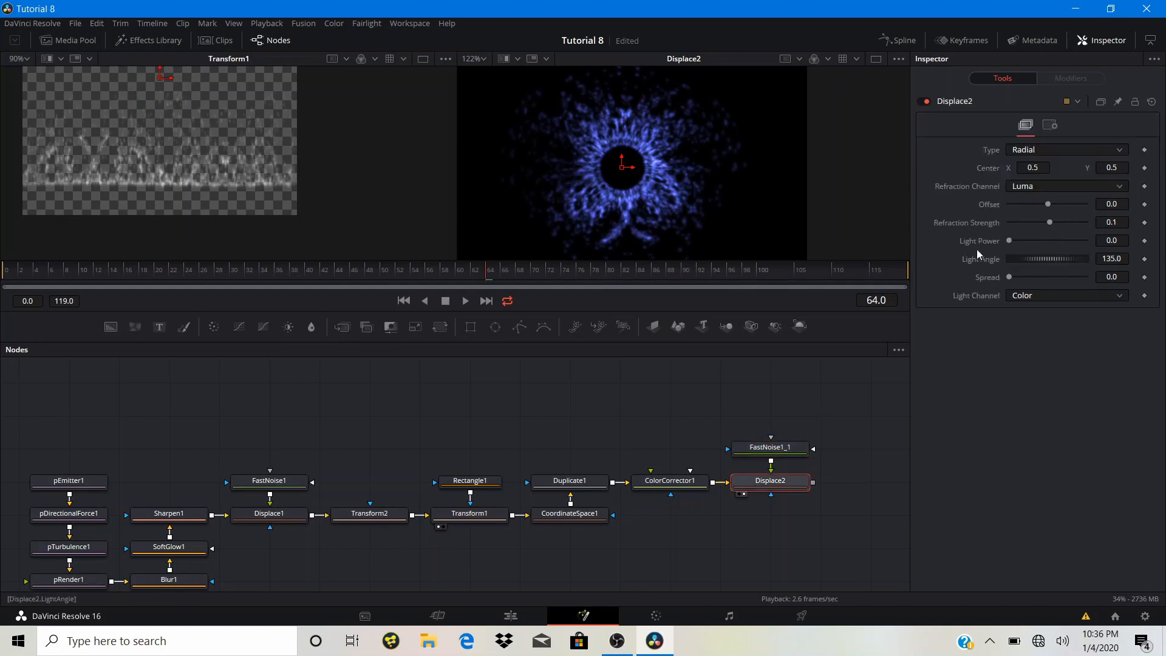
mouse_move(1049, 222)
left_mouse_down()
mouse_move(1076, 237)
mouse_move(1062, 237)
left_mouse_up()
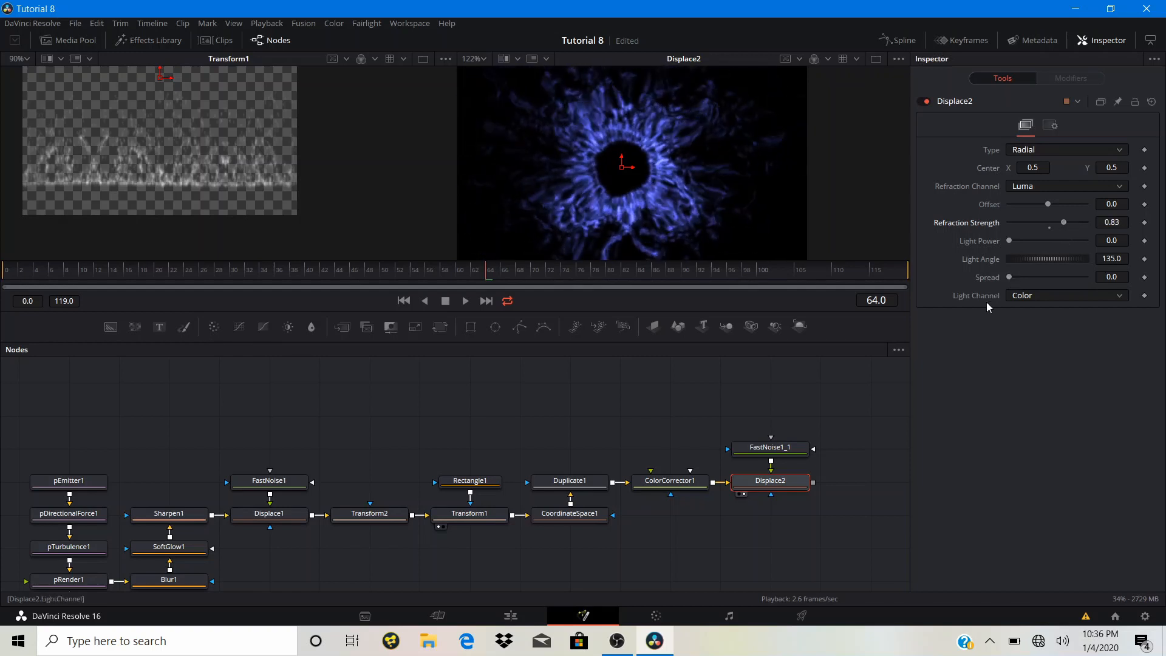
- Set the Scale of FastNoise1_1 to 20 and enable its Discontinuous and Inverted options
left_click(764, 449)
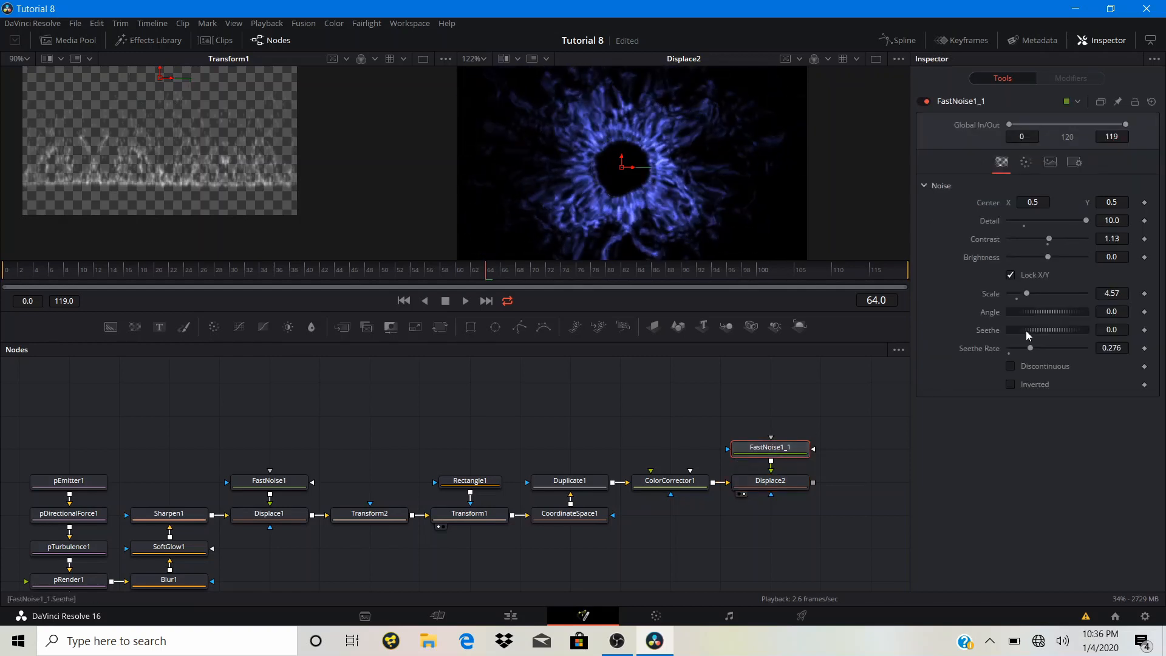
left_click_drag(1029, 291, 1109, 297)
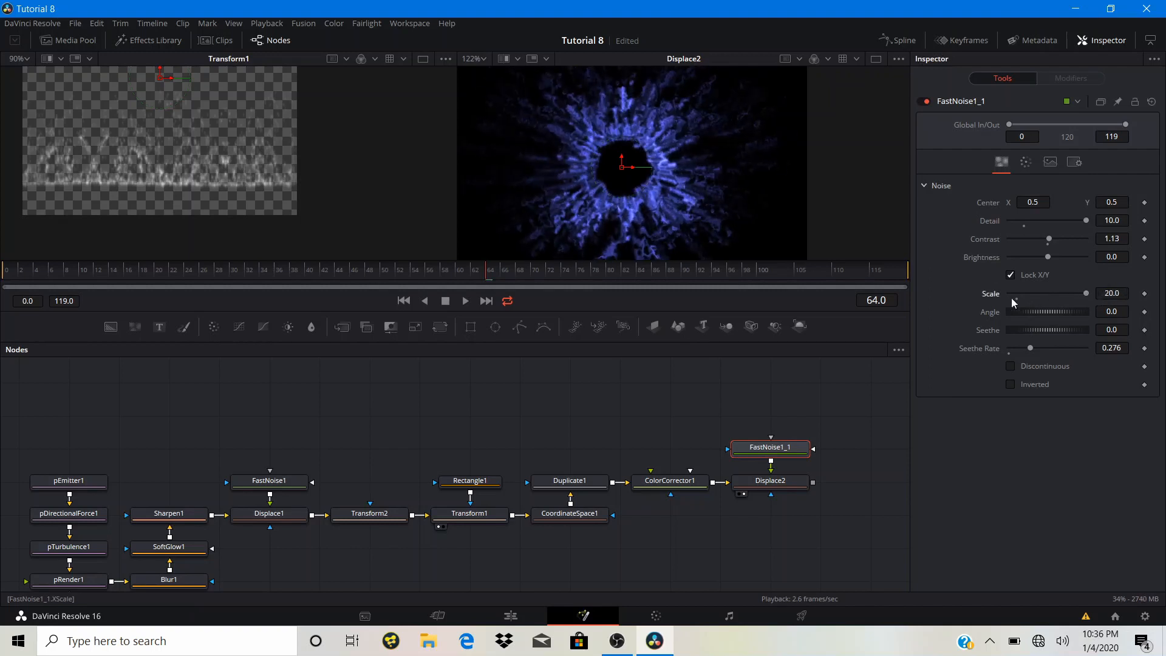
left_click(788, 484)
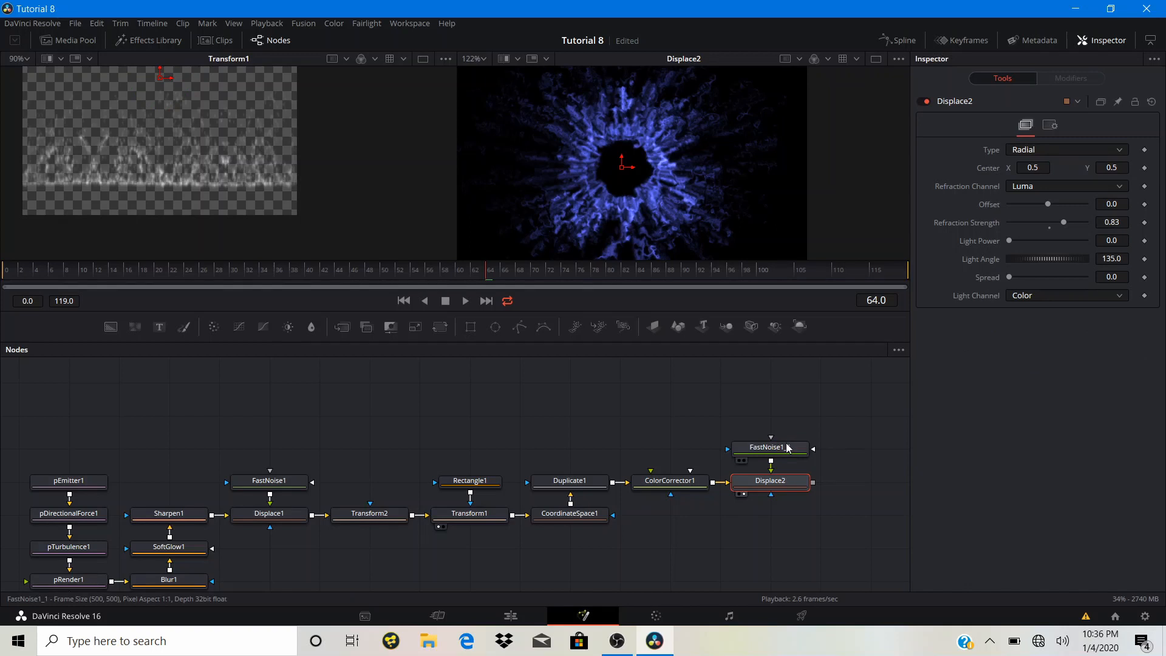
left_click(770, 448)
left_click(1010, 367)
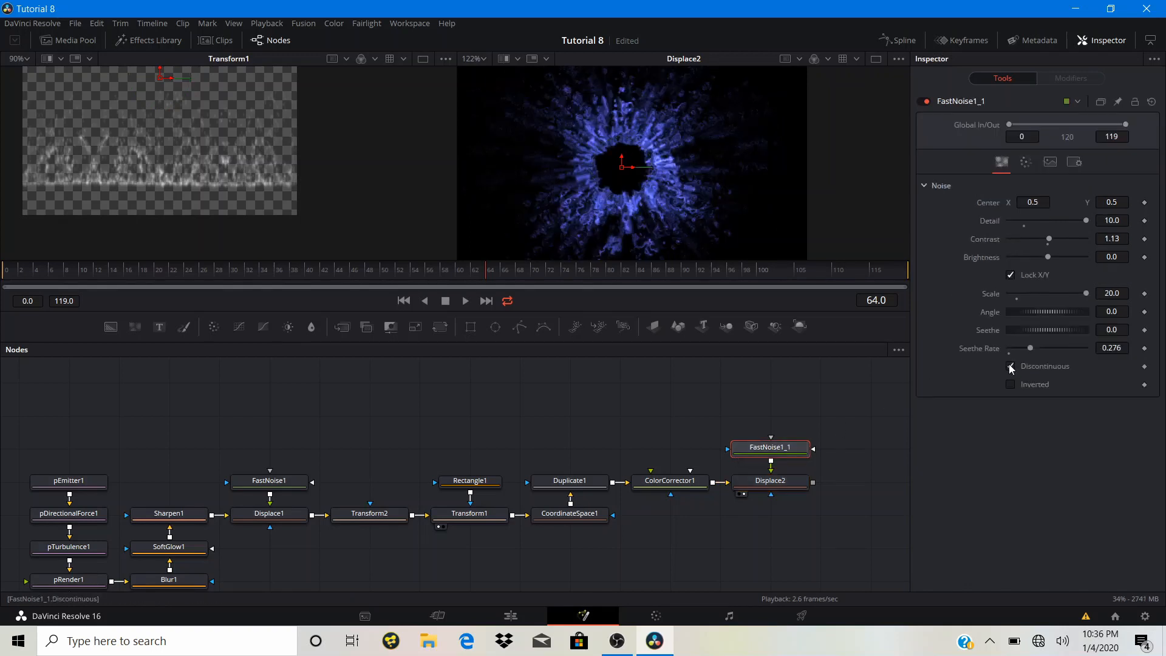
left_click(1011, 384)
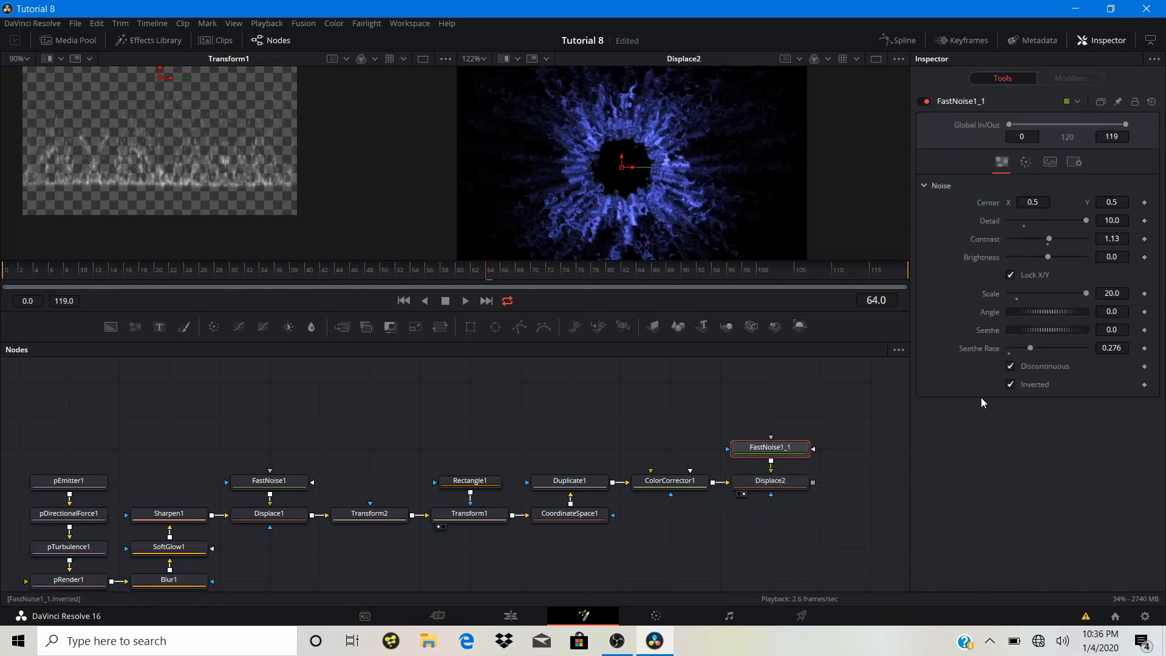
- Set Displace2's Refraction Strength to 0.19 and Spread to 3.0, and play back the effect to check it
left_click(777, 482)
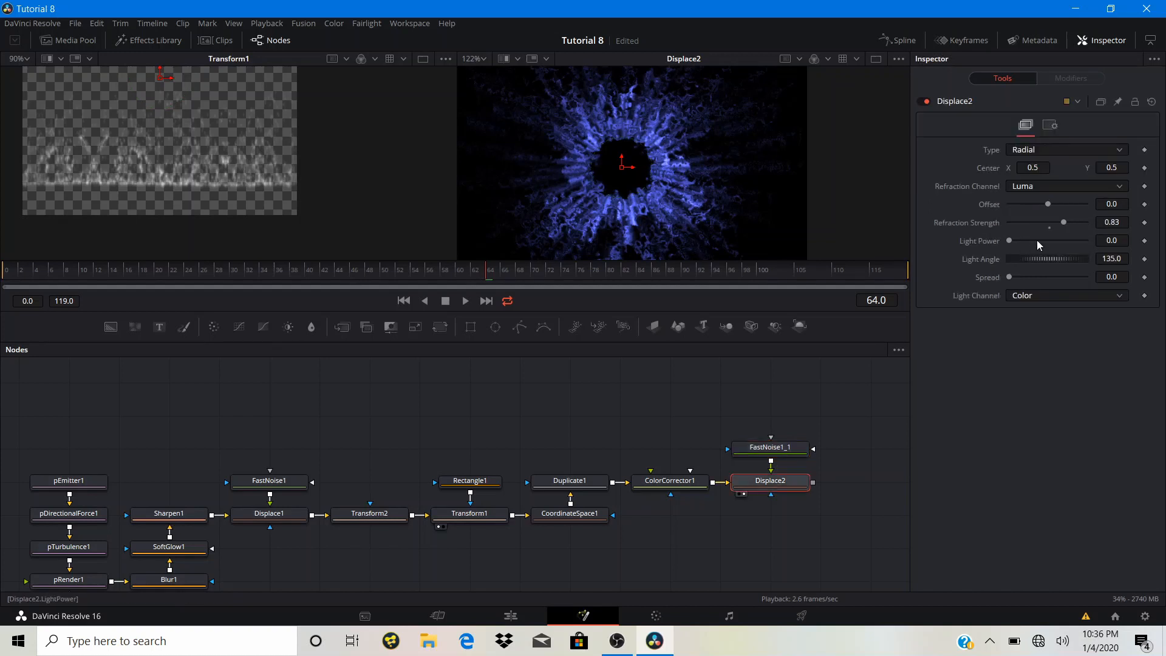
left_click_drag(1064, 223, 1051, 226)
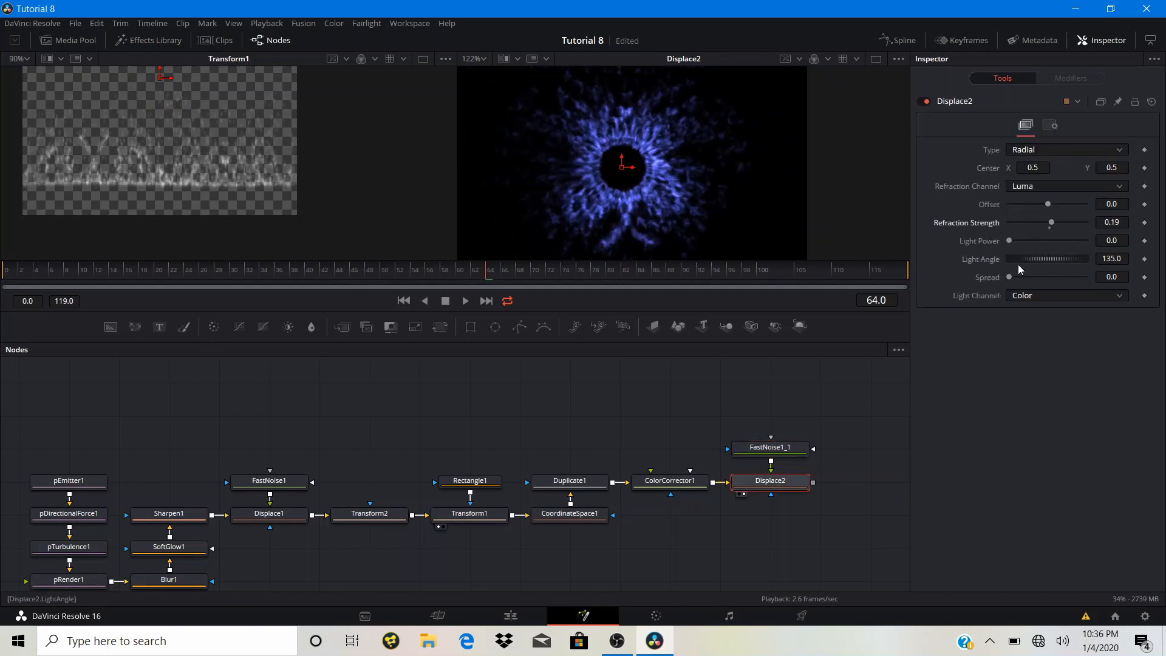
left_click_drag(1007, 278, 1091, 280)
key("space")
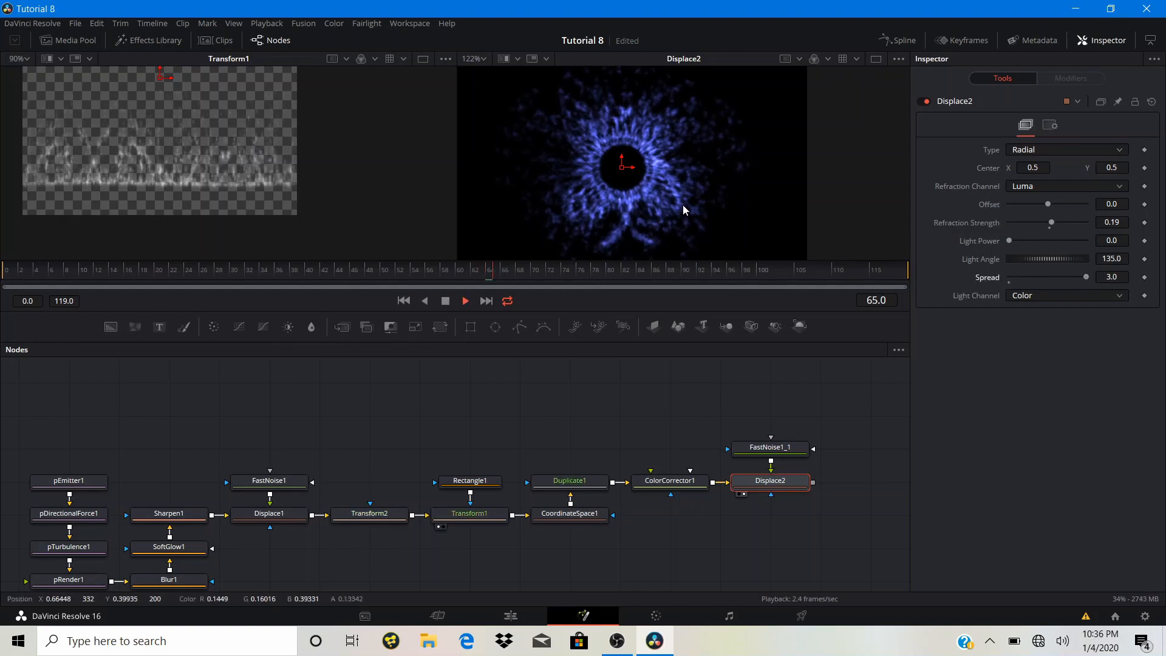
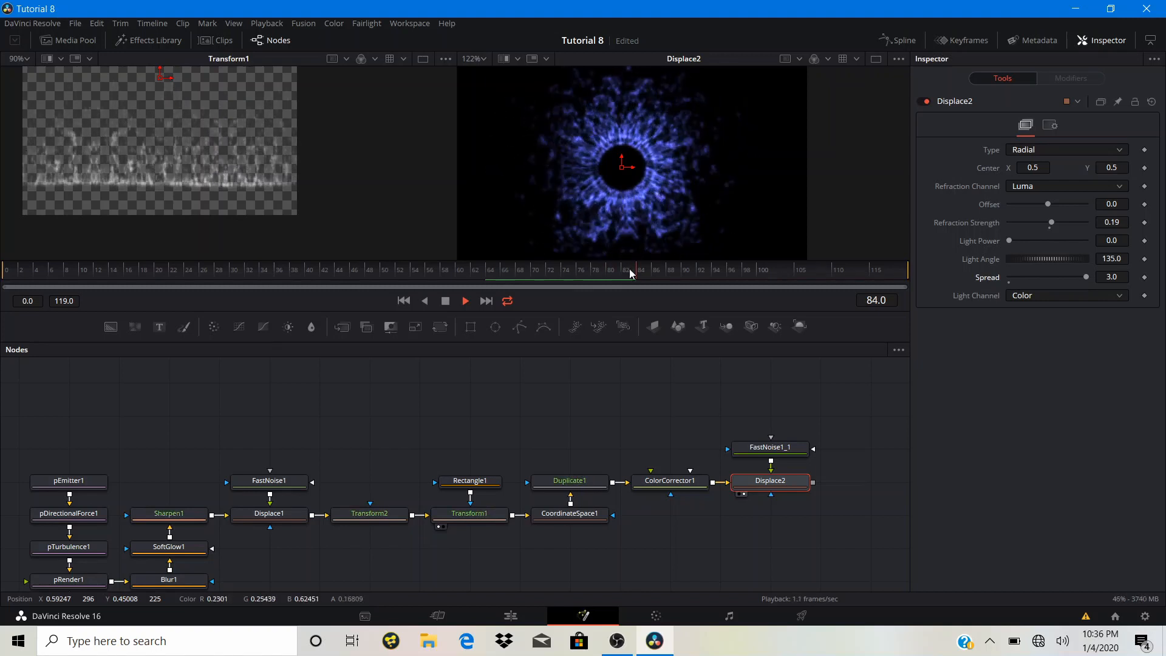
key("space")
- Add a Soft Glow node after Displace2 and show it in the viewer in place of Displace2
left_click_drag(658, 392, 367, 381)
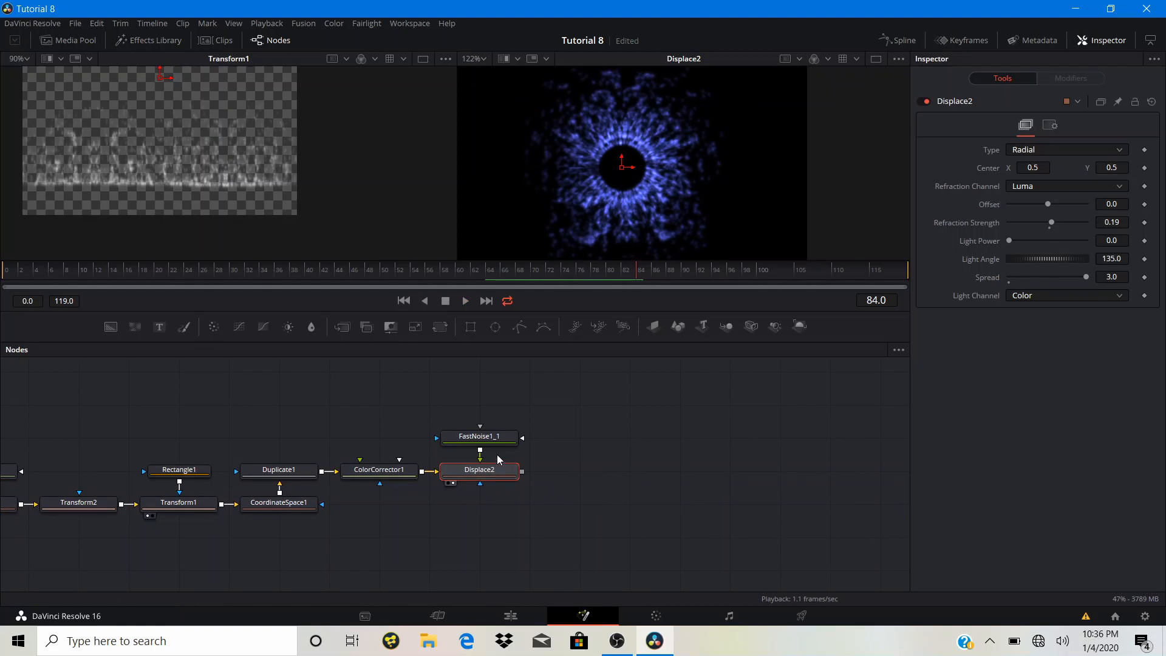
key("shift+space")
type("soft")
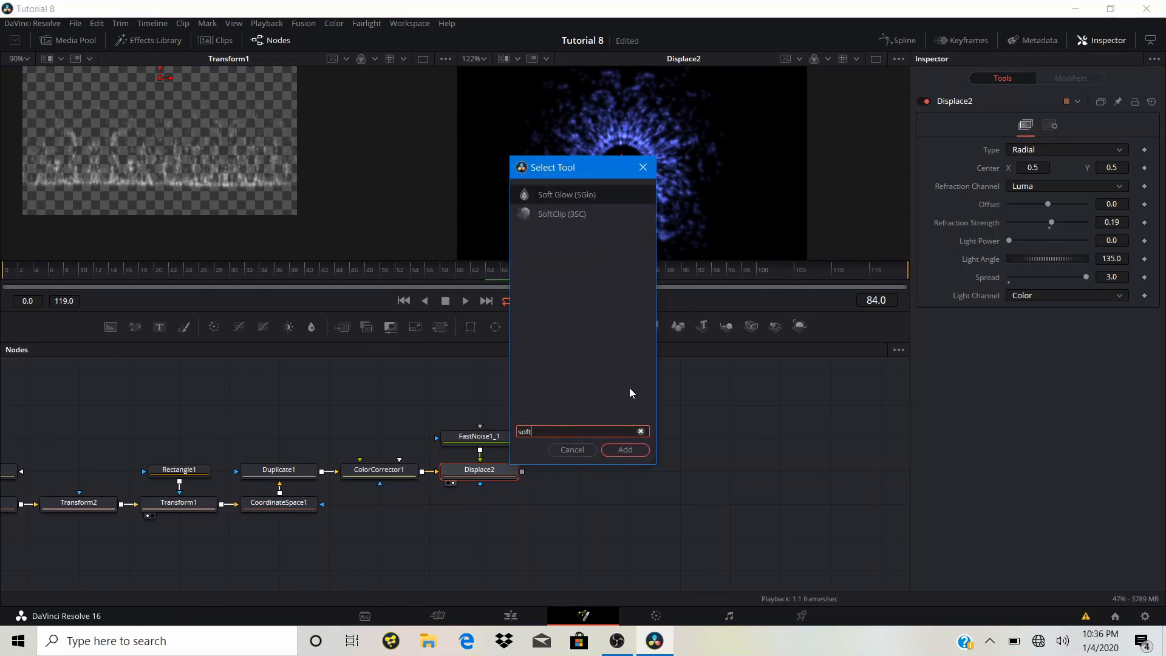
left_click(635, 451)
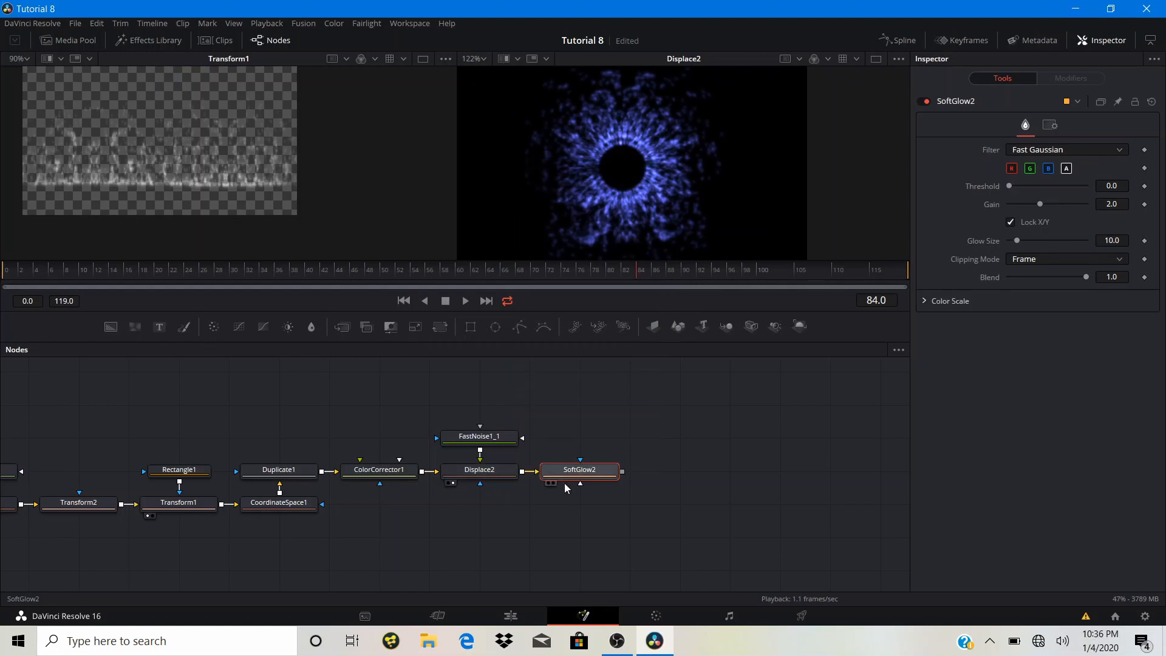
left_click(554, 483)
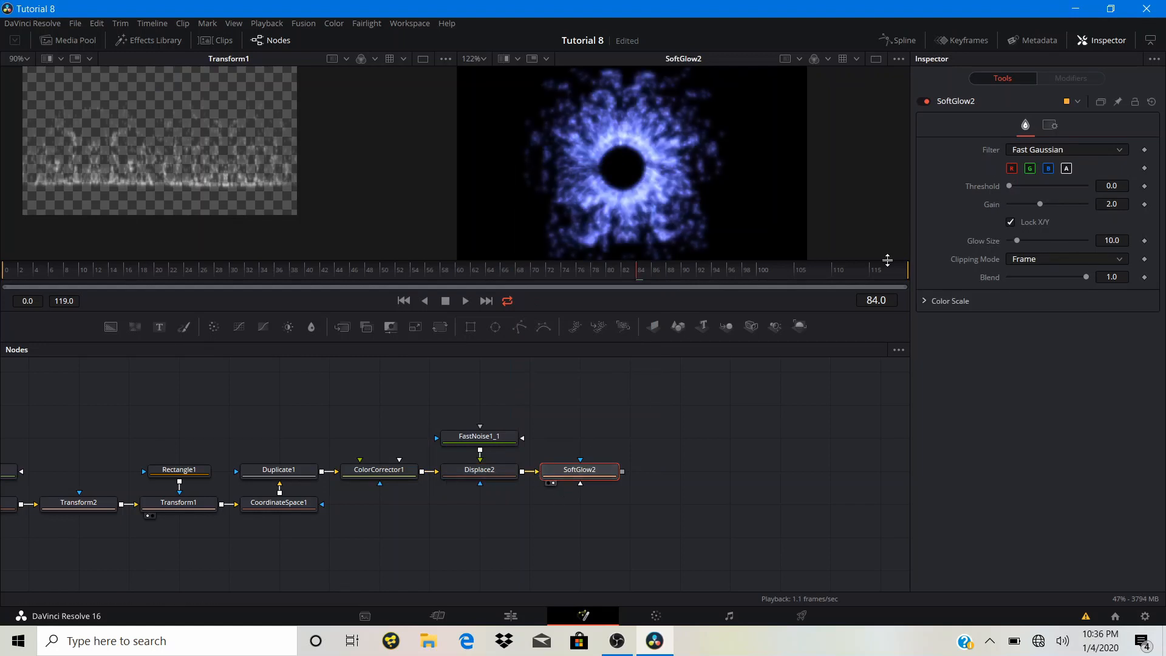
- Set SoftGlow2's Glow Size to 18.1 and its Gain to 1.26
left_click_drag(1017, 242, 1010, 242)
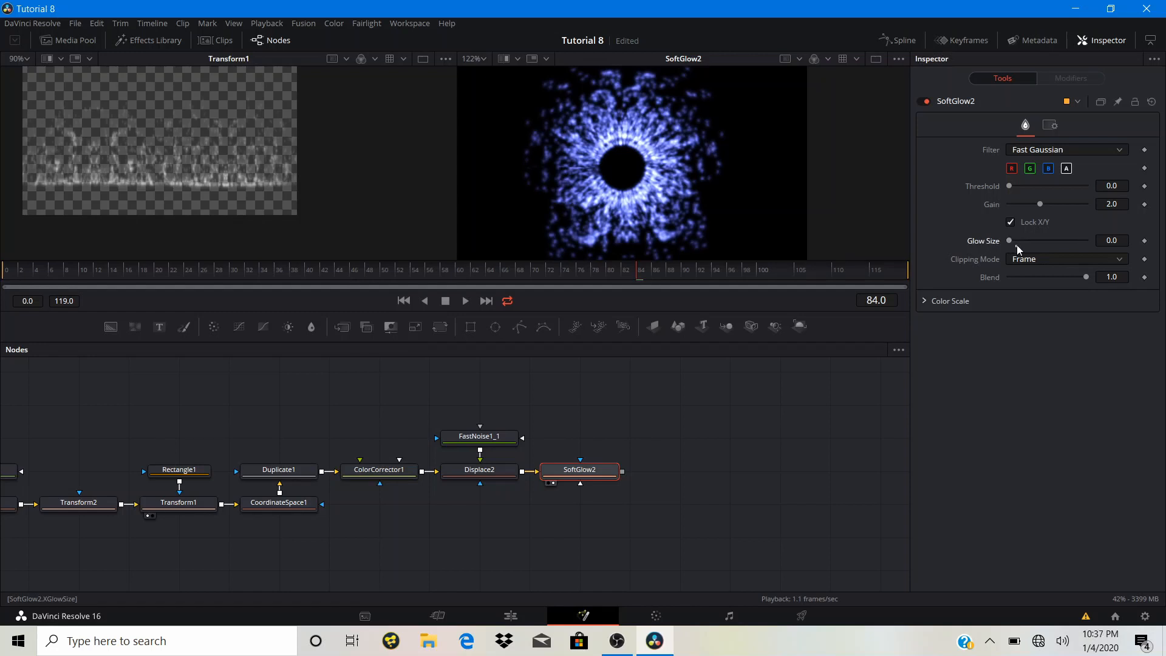
left_click_drag(1010, 242, 1013, 242)
left_click_drag(1039, 205, 1024, 241)
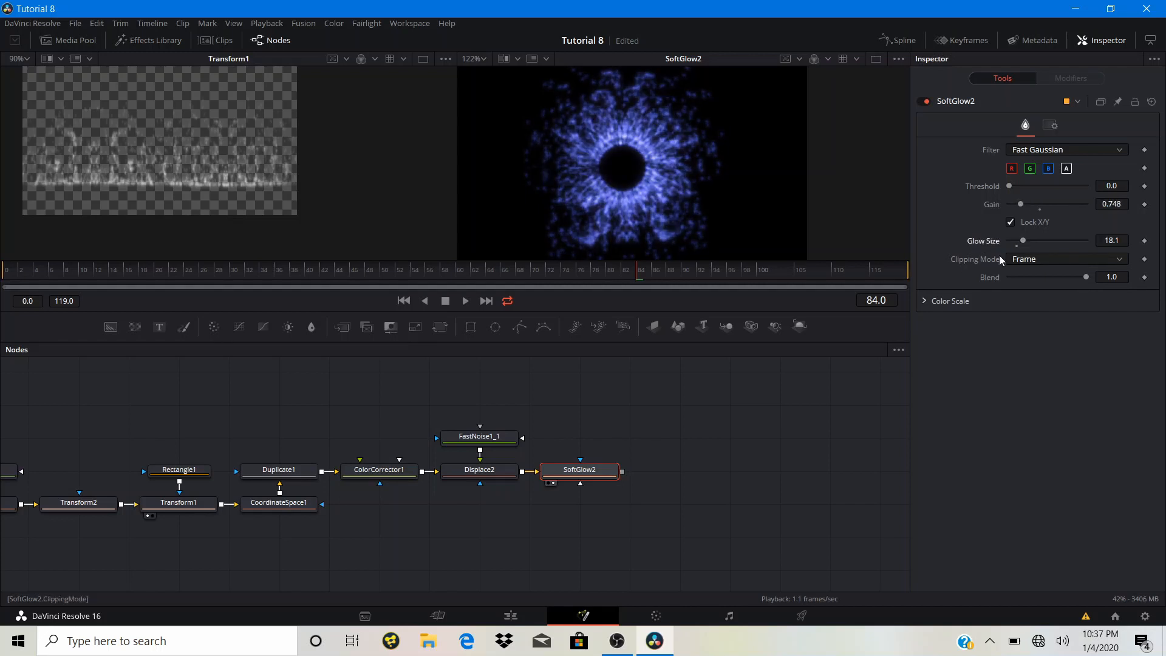
left_click_drag(1026, 203, 1029, 205)
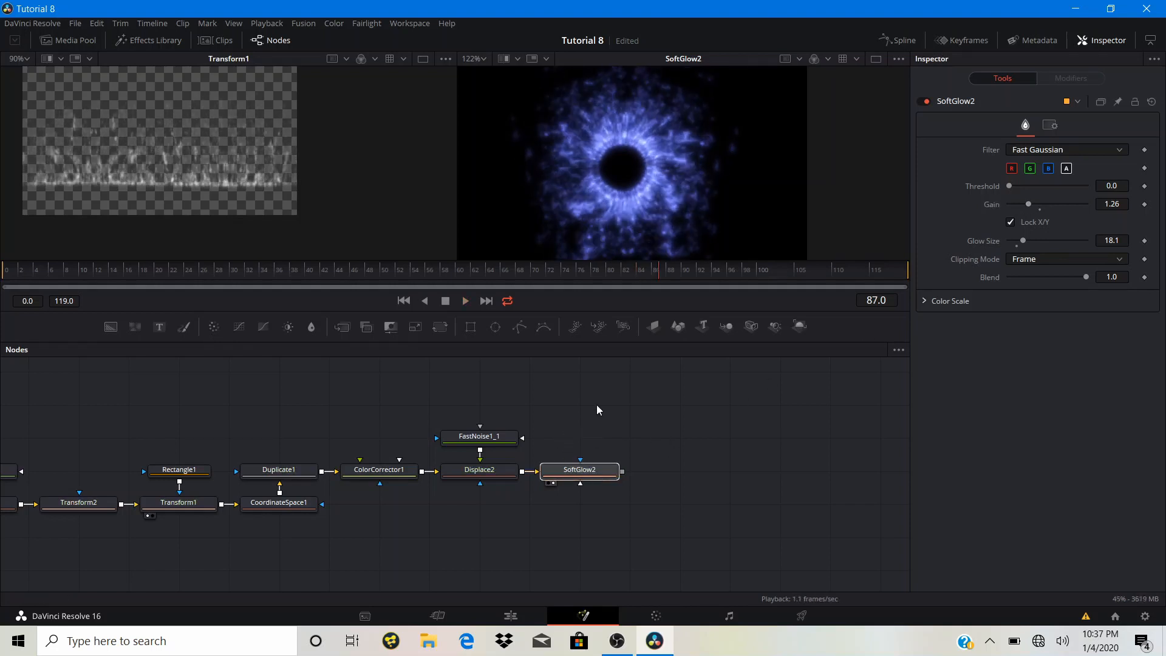
- Shift ColorCorrector1's master tint toward a purer blue, with Tint about -0.38 and Strength about 0.90
left_click(399, 471)
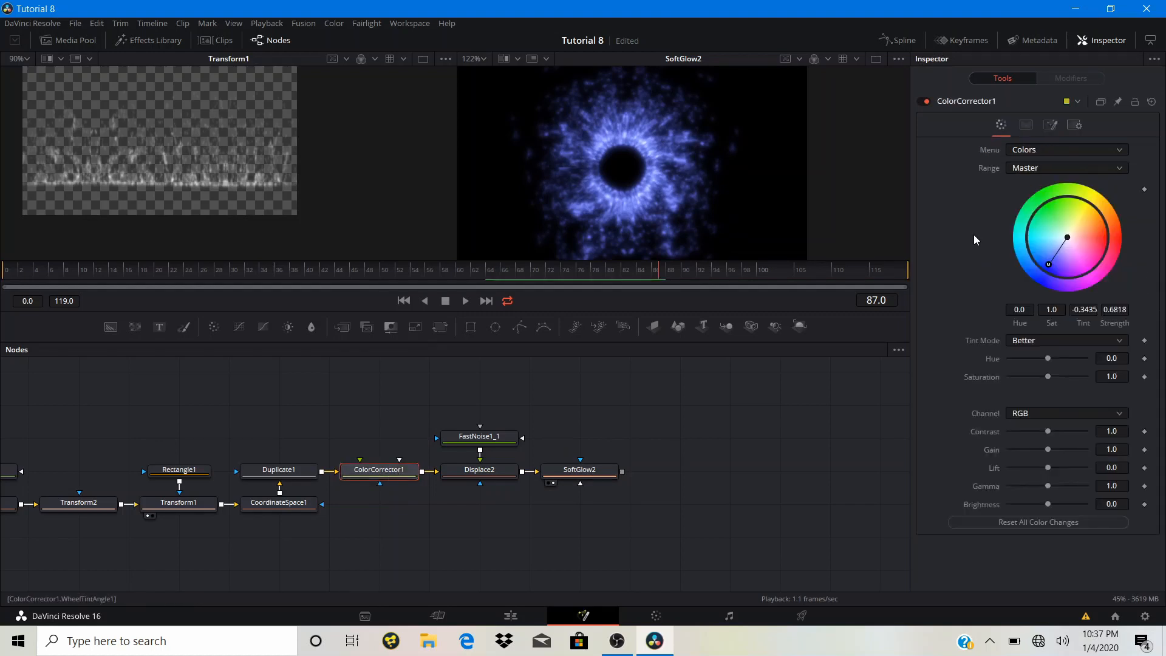
left_click(1097, 236)
left_click_drag(1101, 237, 1040, 268)
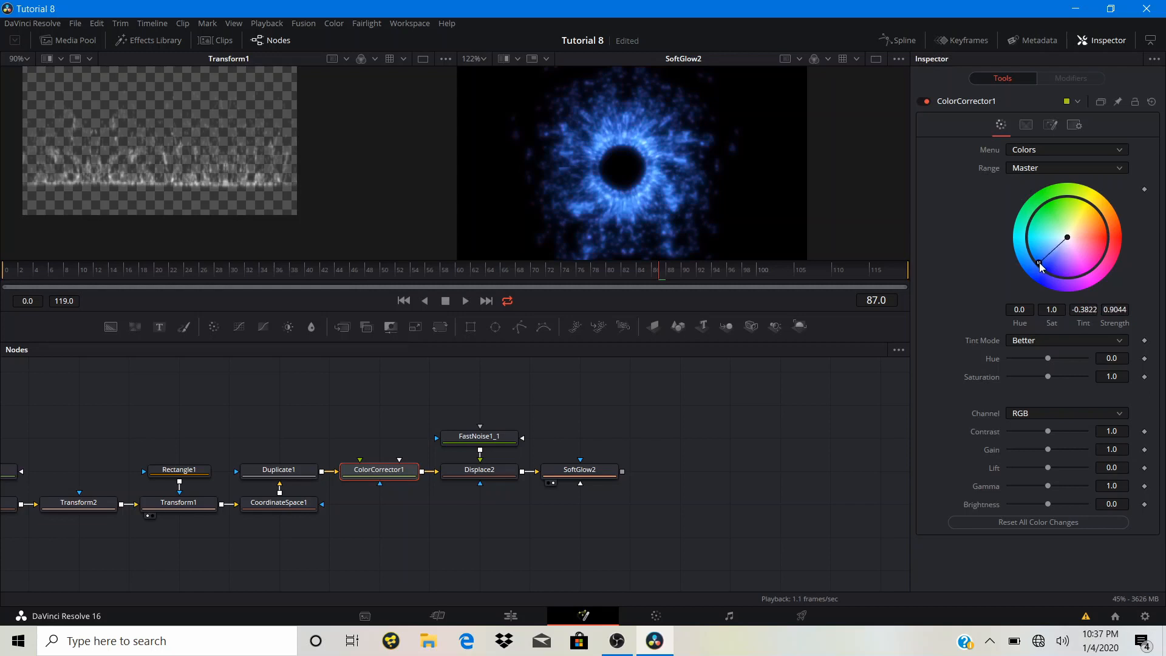
left_click(678, 412)
- Set the particle Number of pEmitter1 to 500
left_click_drag(526, 389, 835, 367)
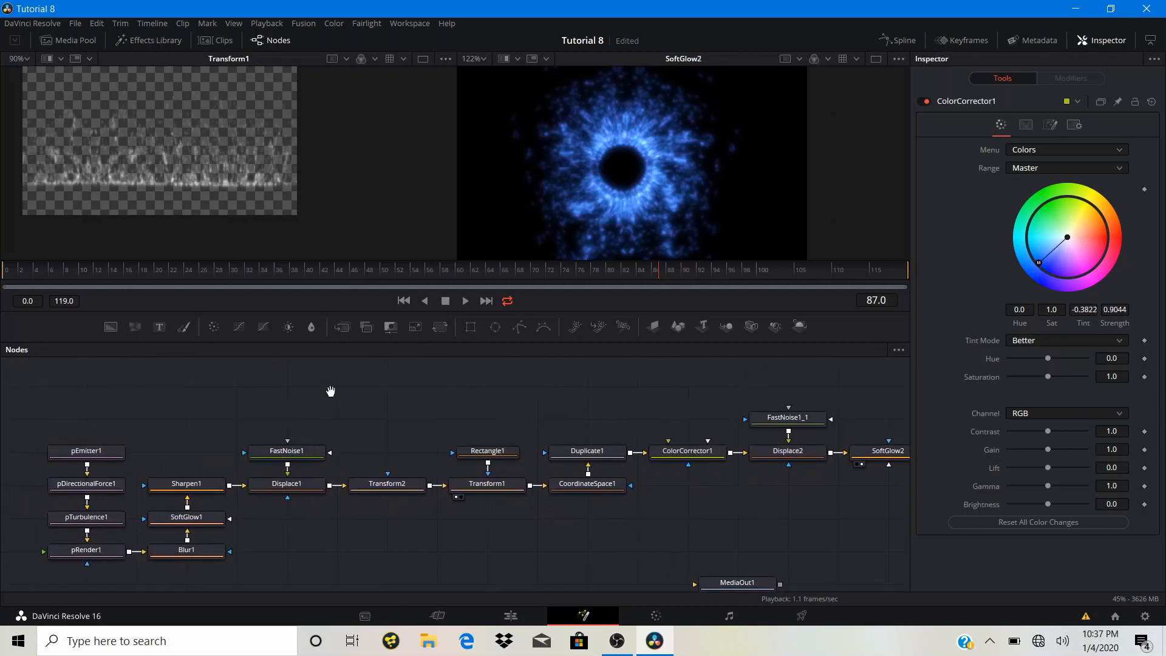
left_click_drag(330, 391, 475, 391)
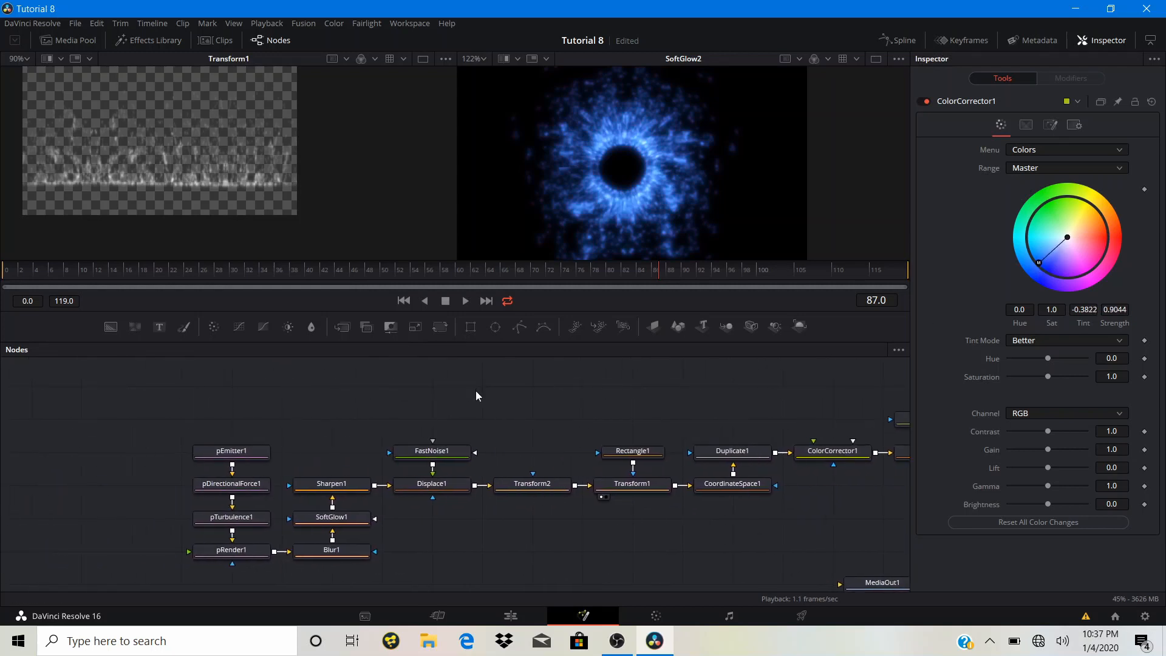
left_click(231, 454)
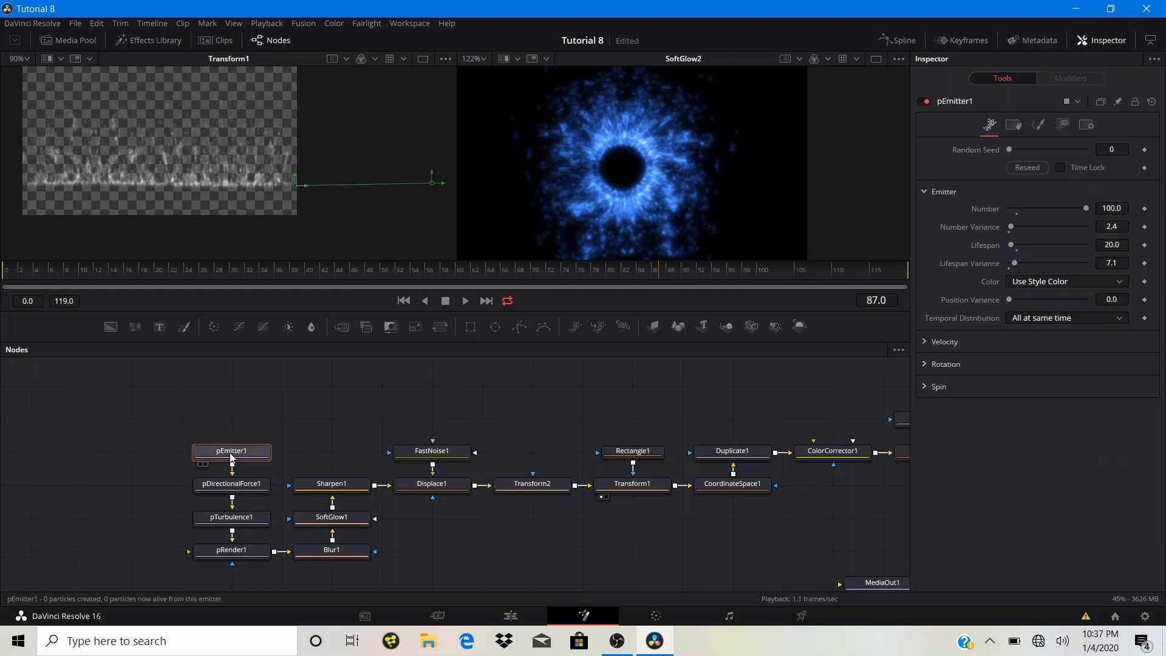
left_click(1109, 208)
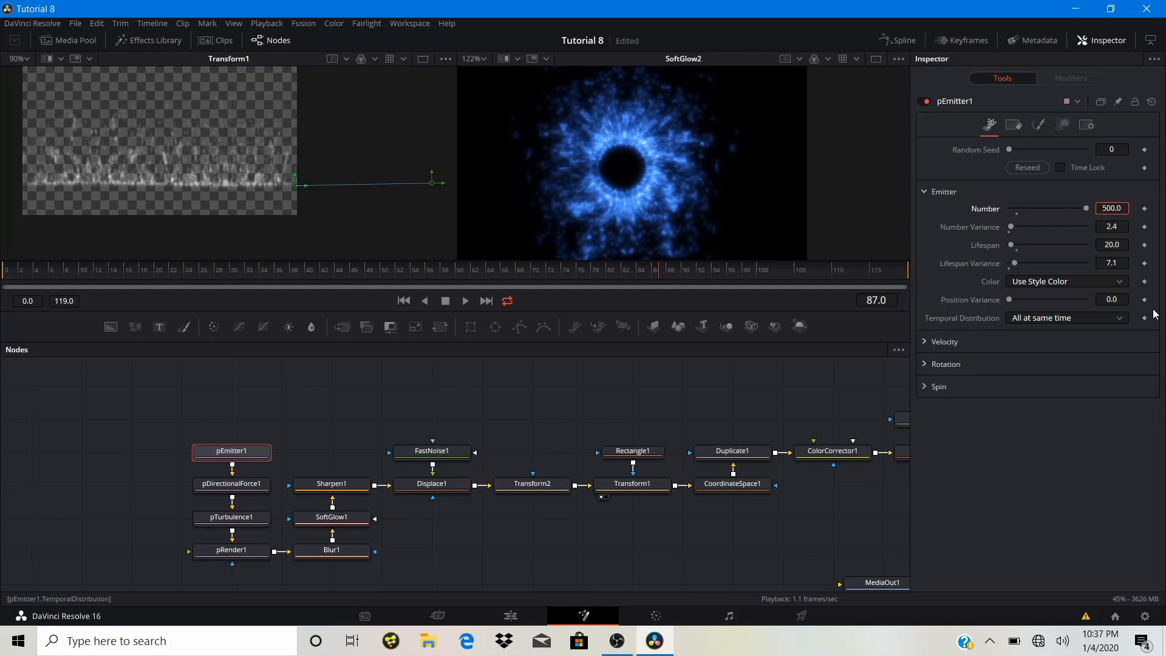
left_click(705, 389)
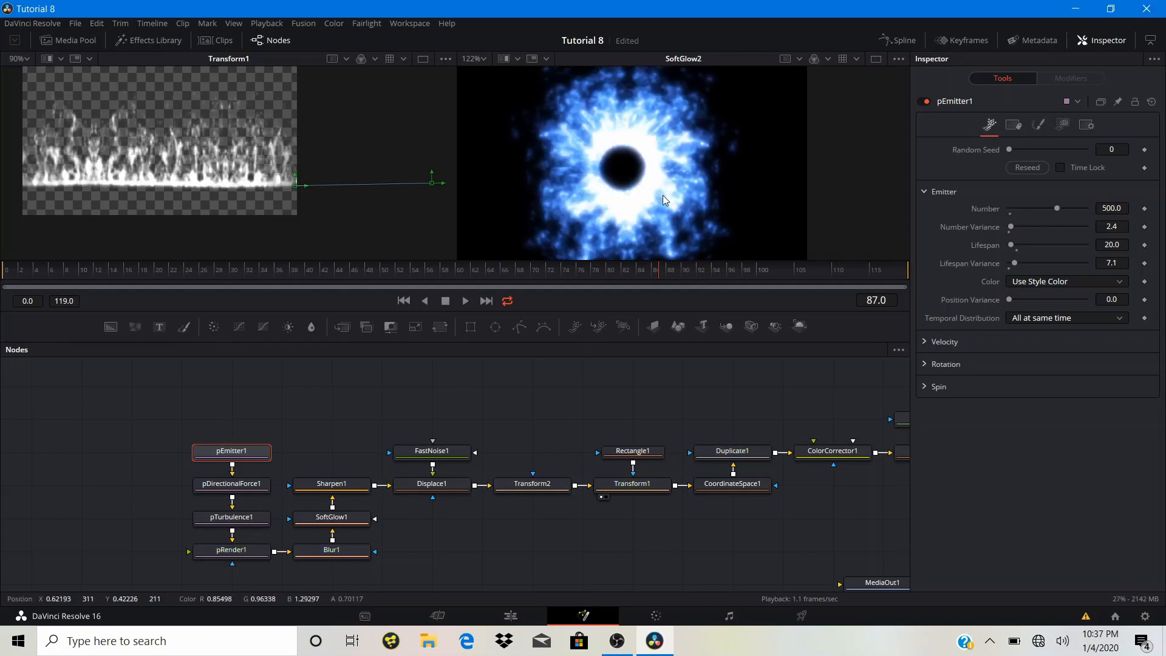
- Lower the Blur Size of Blur1 slightly to sharpen the particles
scroll(780, 375, "down", 2)
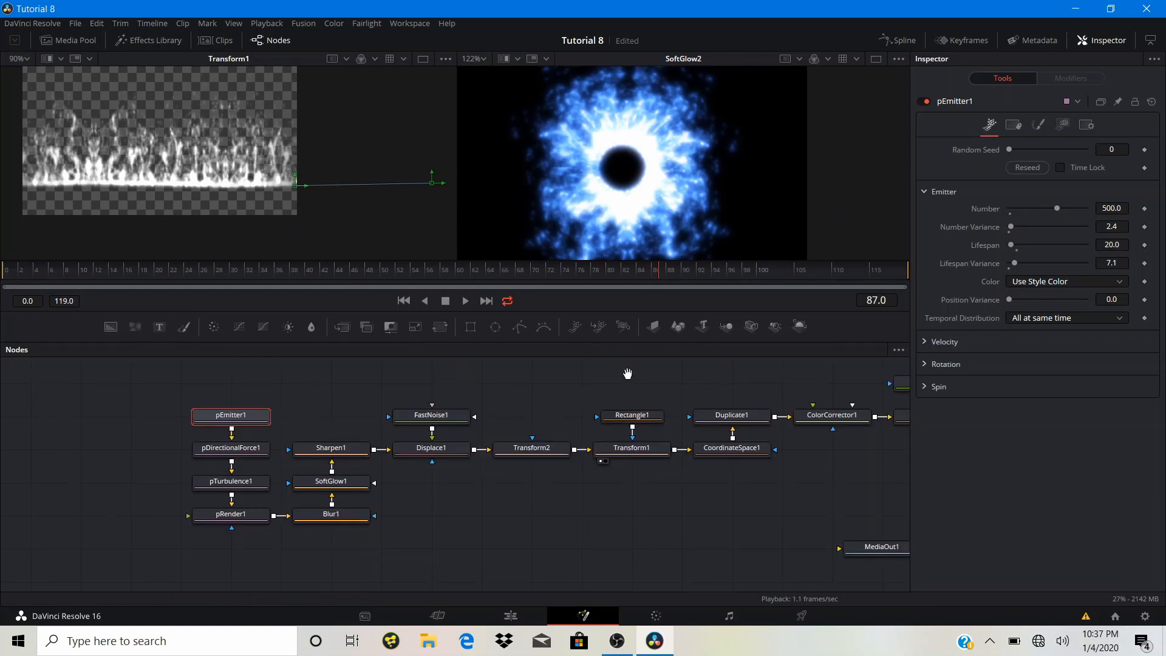
left_click_drag(627, 373, 460, 407)
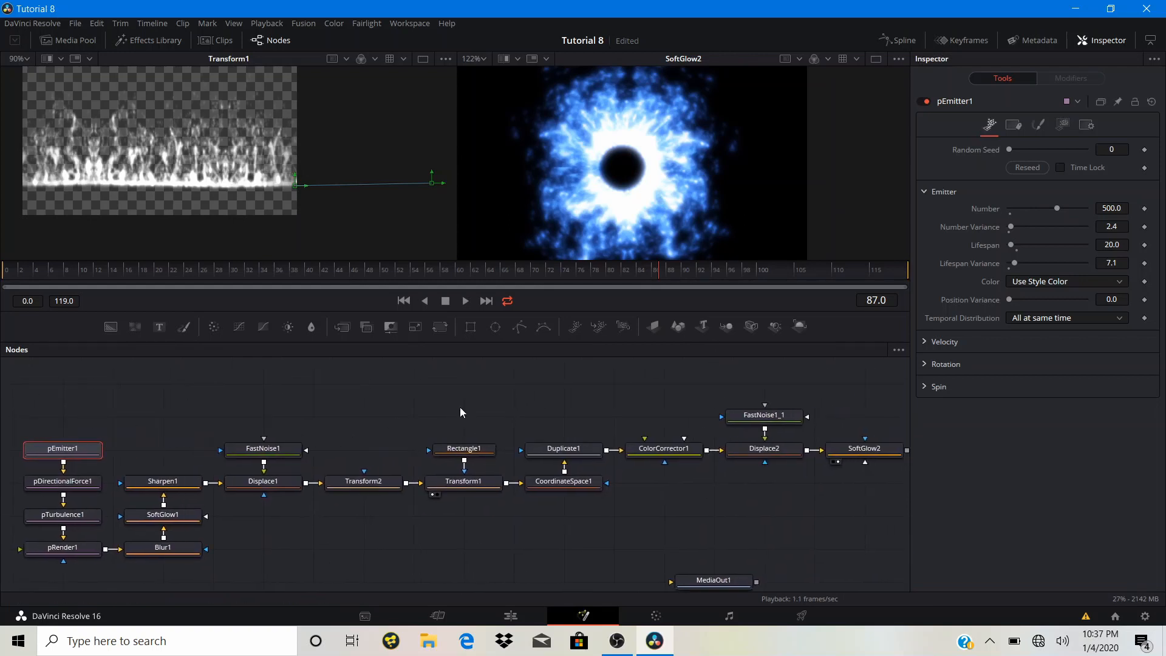
left_click(172, 548)
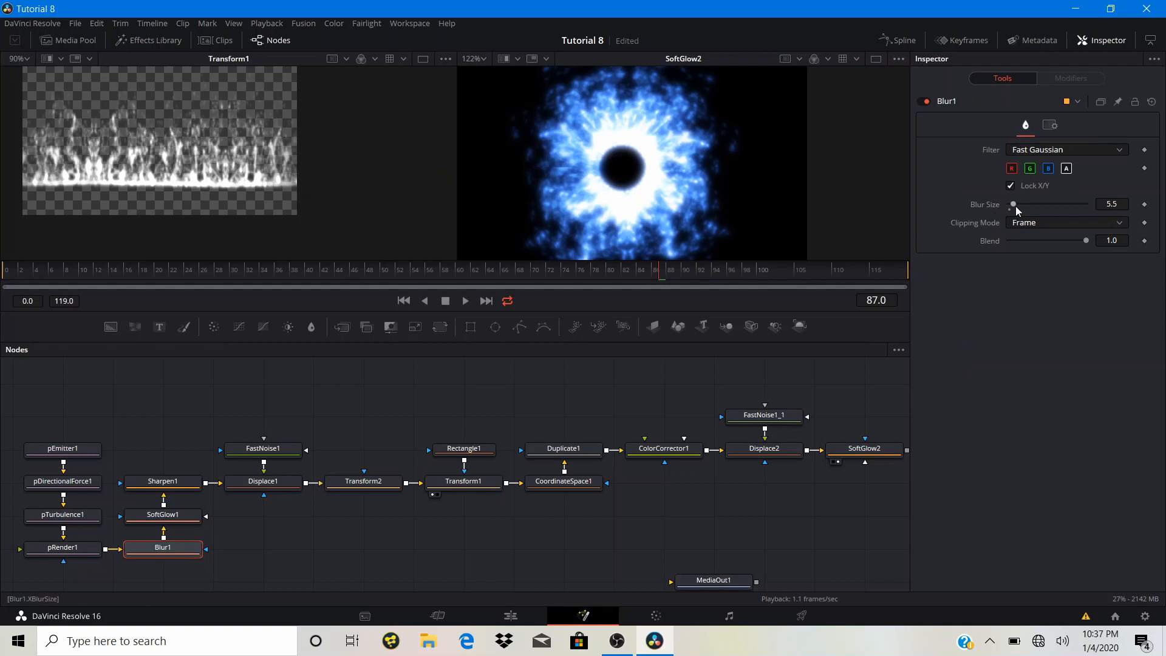
mouse_move(1013, 203)
left_mouse_down()
mouse_move(1034, 203)
mouse_move(1012, 206)
left_mouse_up()
- Reduce SoftGlow1's Gain to 0.433 and play back the effect to check it
left_click(180, 520)
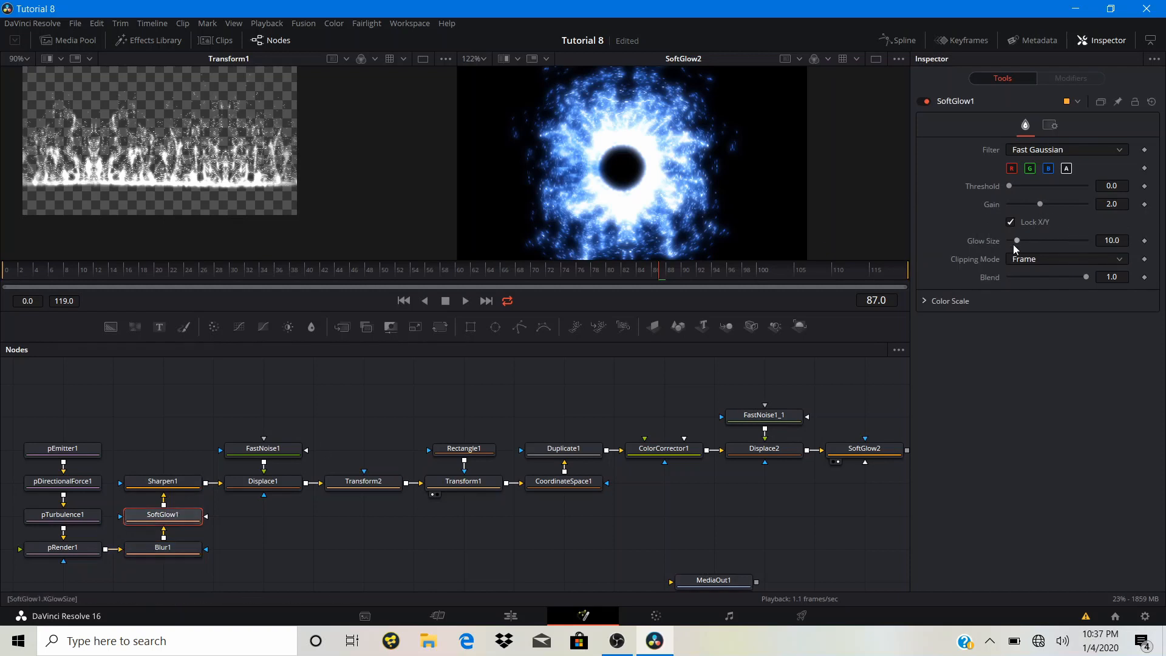
left_click_drag(1041, 205, 1018, 210)
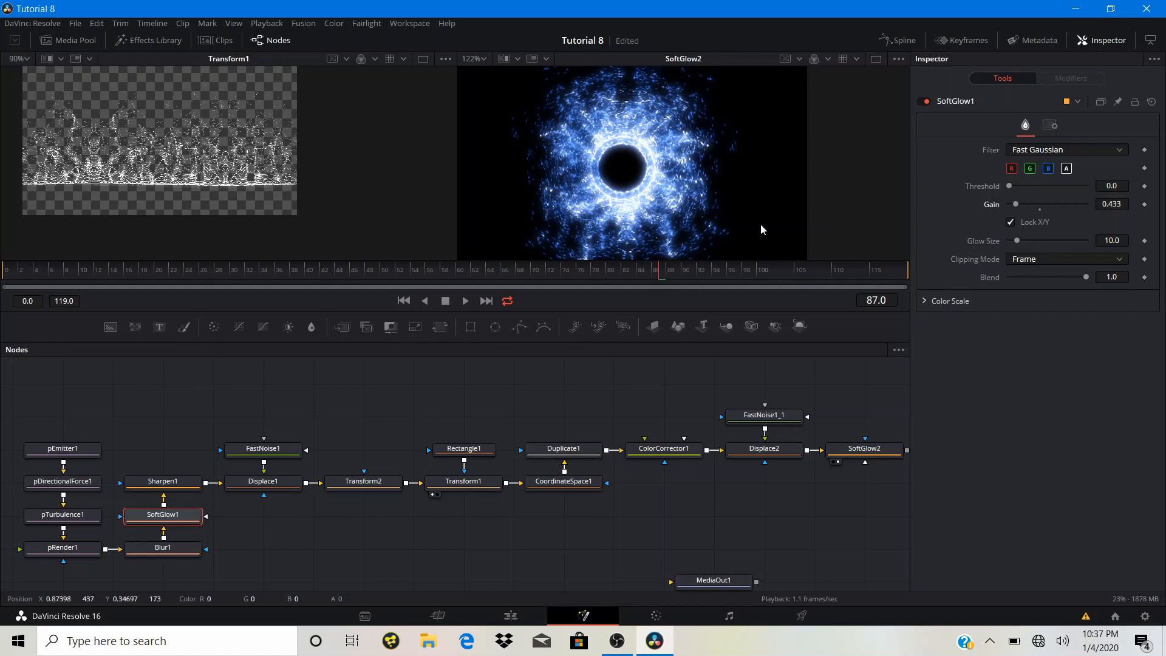
key("space")
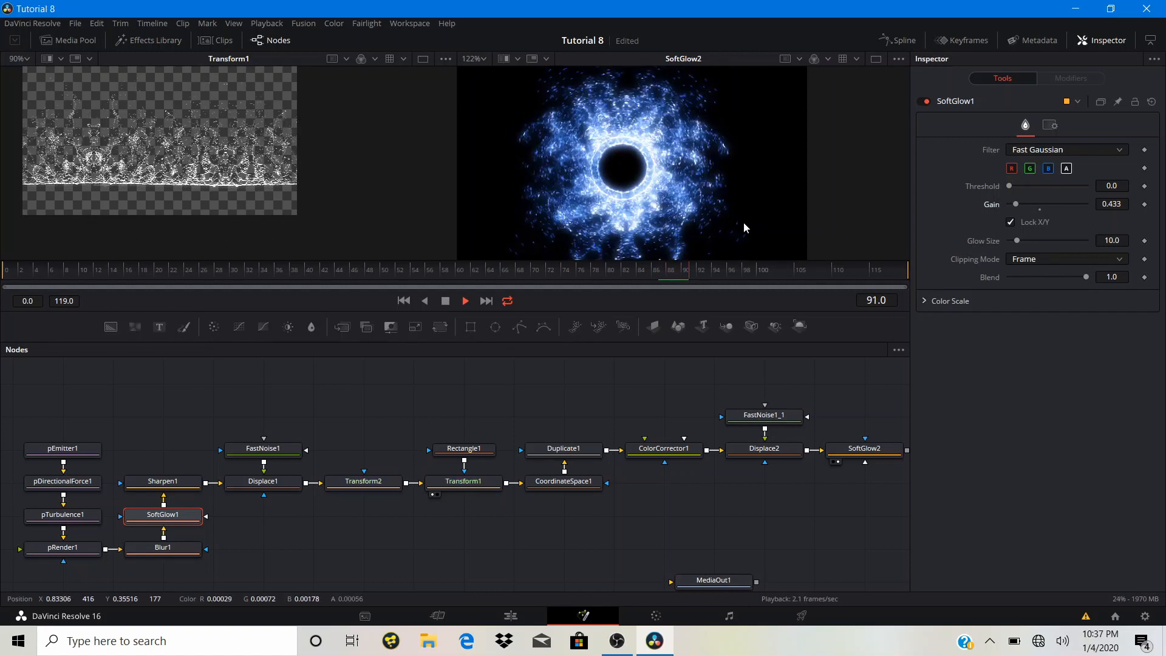
- Set the Copies of Duplicate1 to 4 and show that node in the viewer to inspect its rings up close
left_click_drag(633, 396, 502, 401)
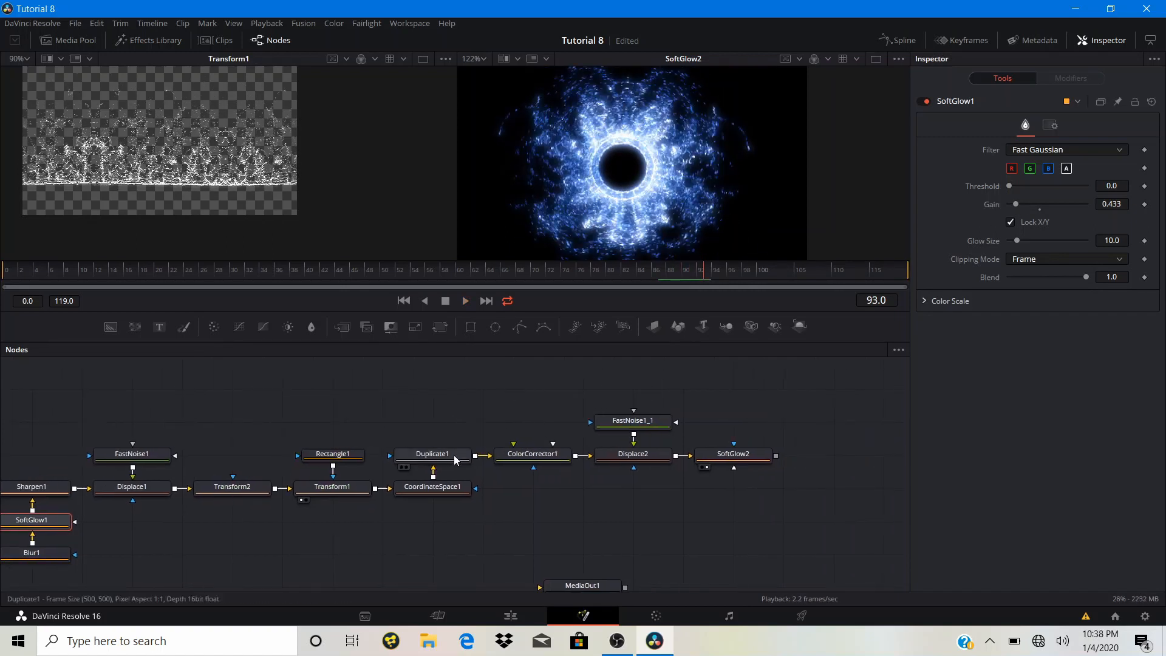
left_click(452, 459)
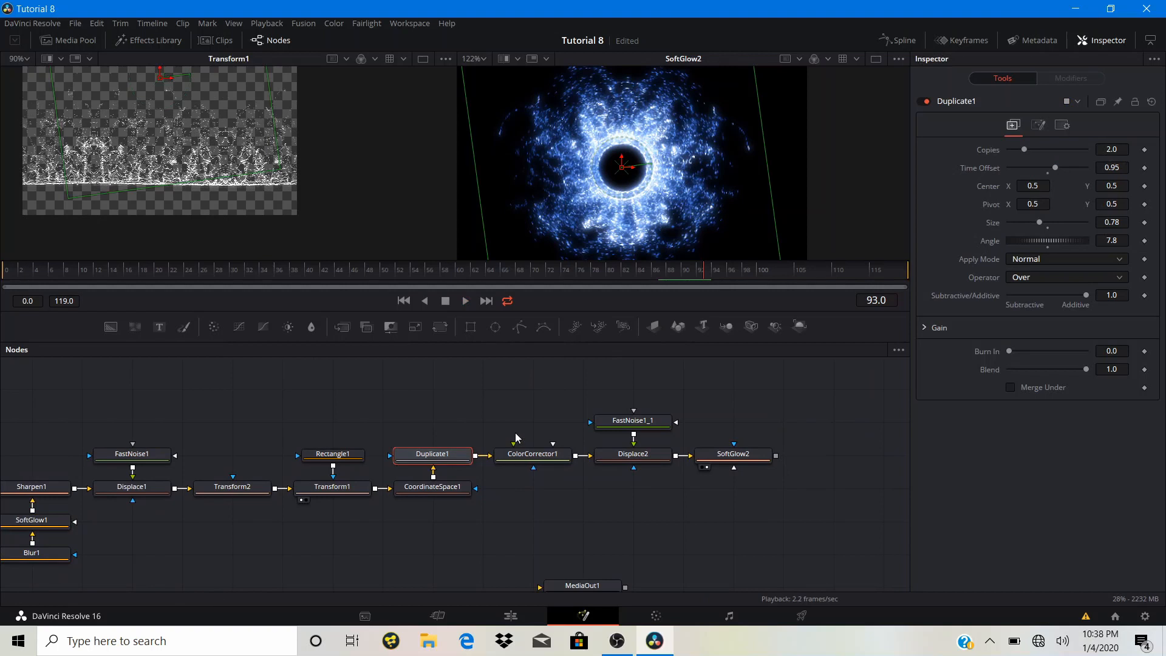
left_click(1110, 149)
type("4")
left_click(405, 468)
left_click(507, 398)
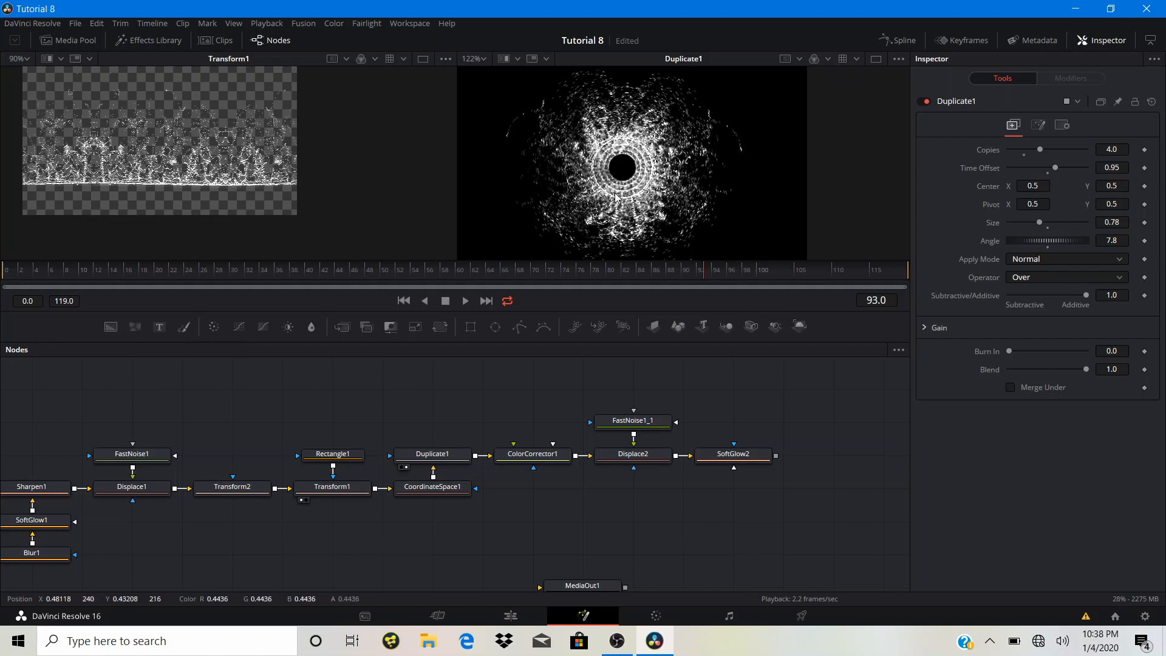
scroll(615, 192, "up", 4)
scroll(615, 192, "down", 2)
- Move pEmitter1 and pDirectionalForce1 together upward to open a gap above pTurbulence1
left_click_drag(407, 423, 731, 354)
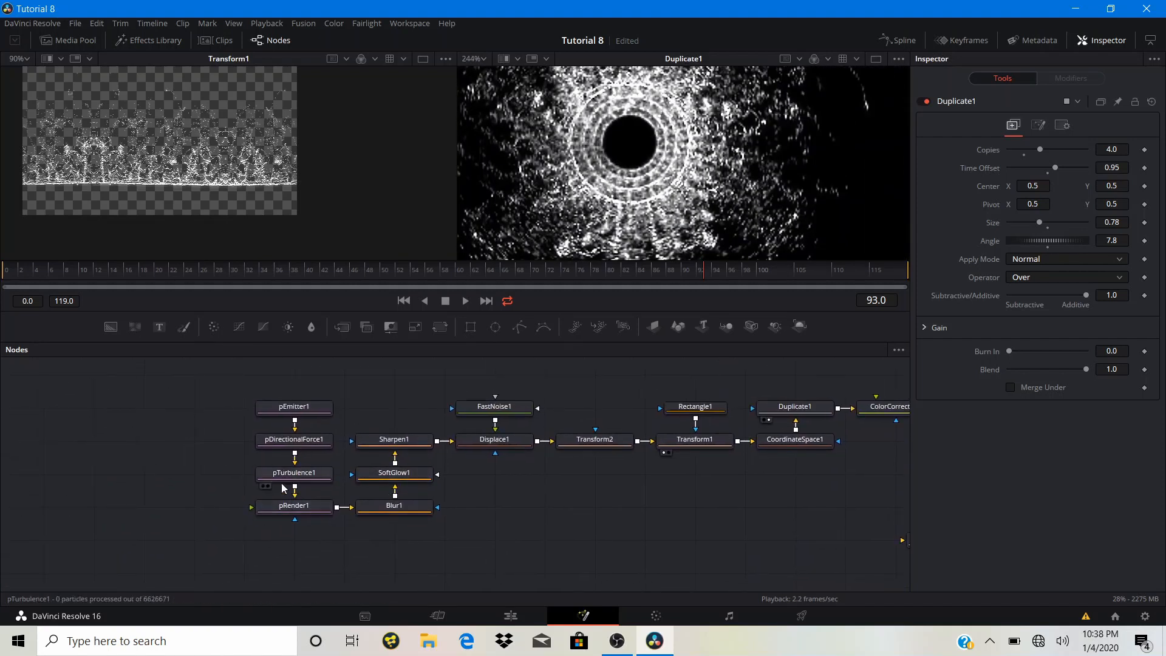
left_click(288, 443)
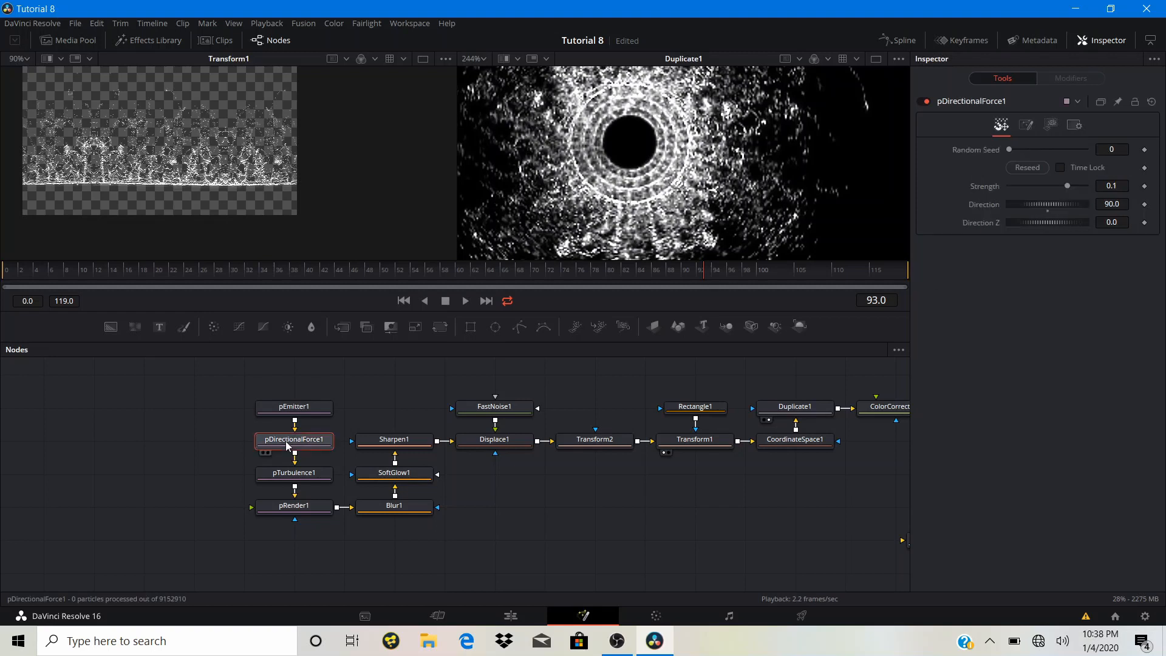
left_click_drag(217, 402, 351, 426)
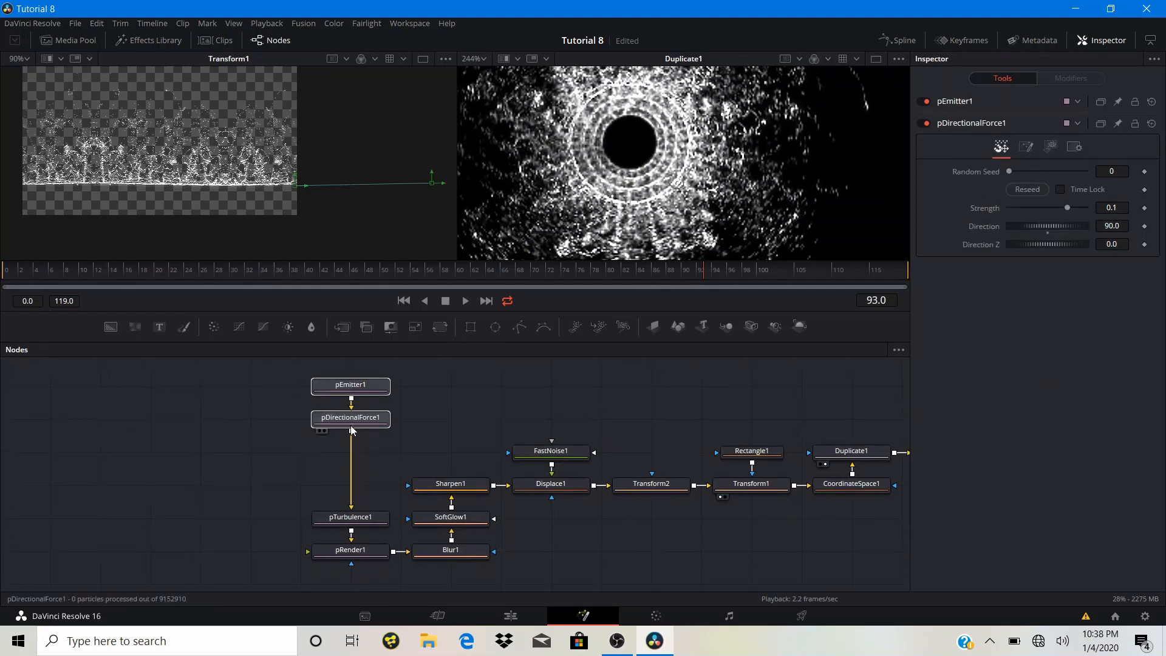
- Add a second pDirectionalForce node between pDirectionalForce1 and pTurbulence1
left_click(347, 418)
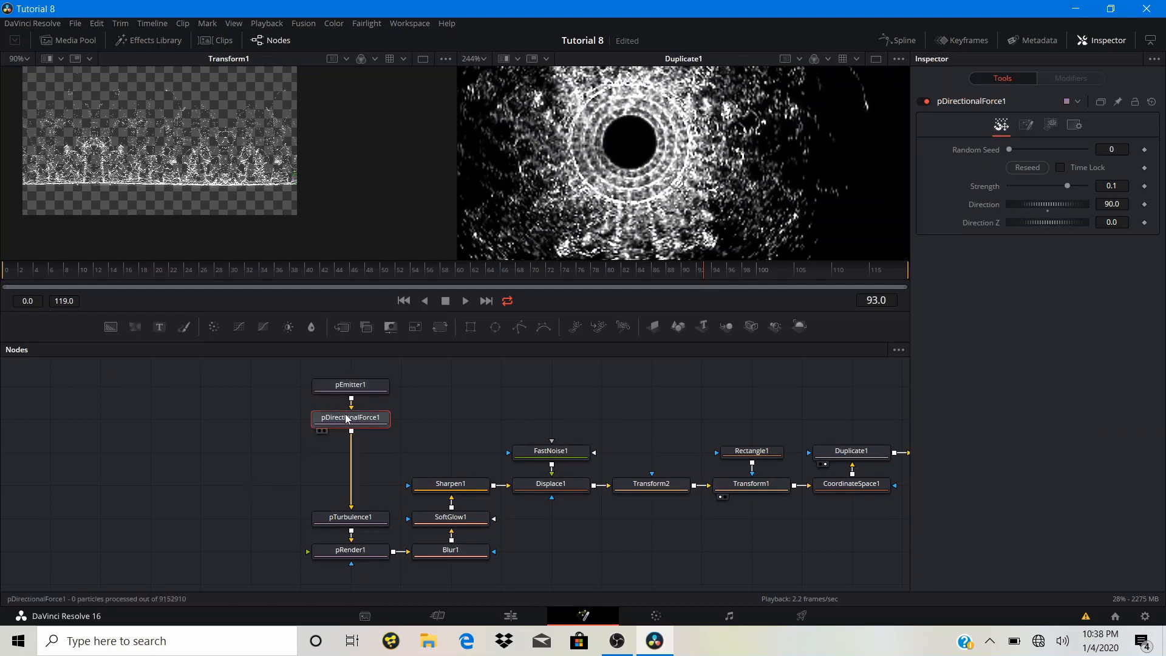
key("shift+space")
type("pdi")
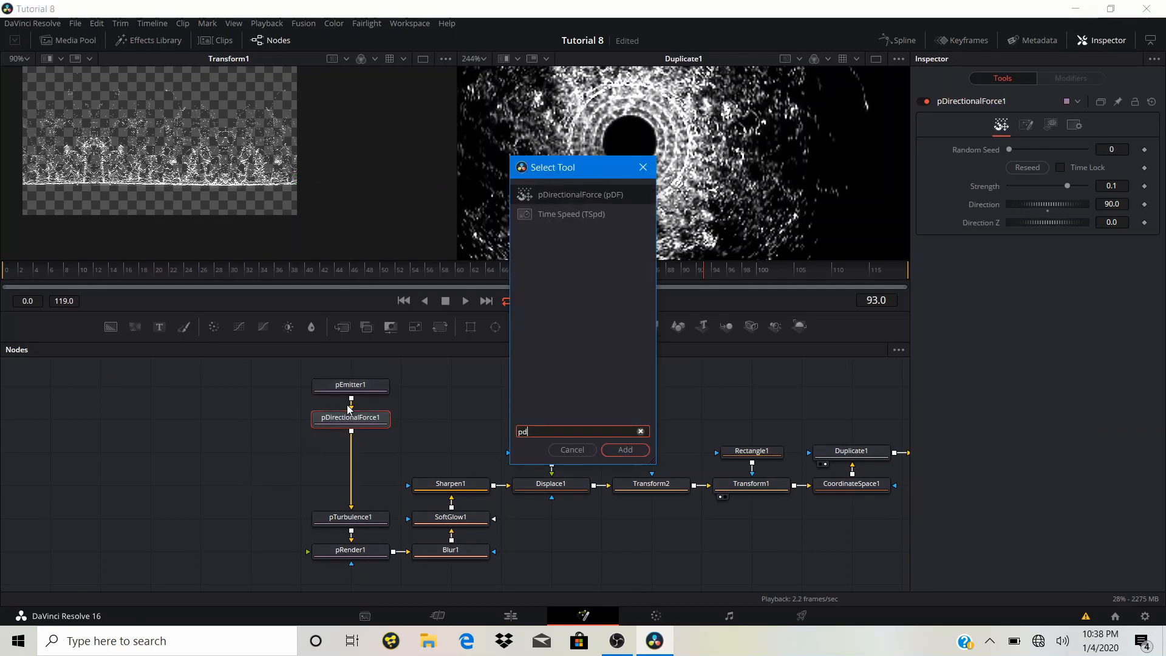
left_click(624, 450)
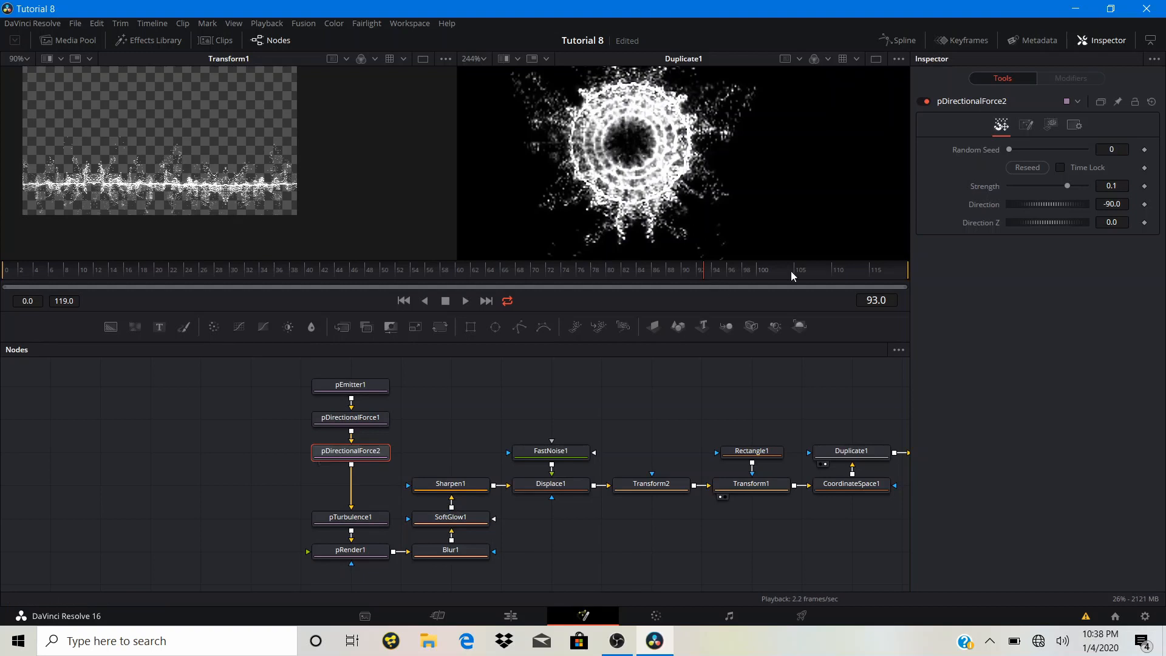
- Try a Probability of 0.2 in the conditions of pDirectionalForce2 and play back a few frames
left_click(1027, 127)
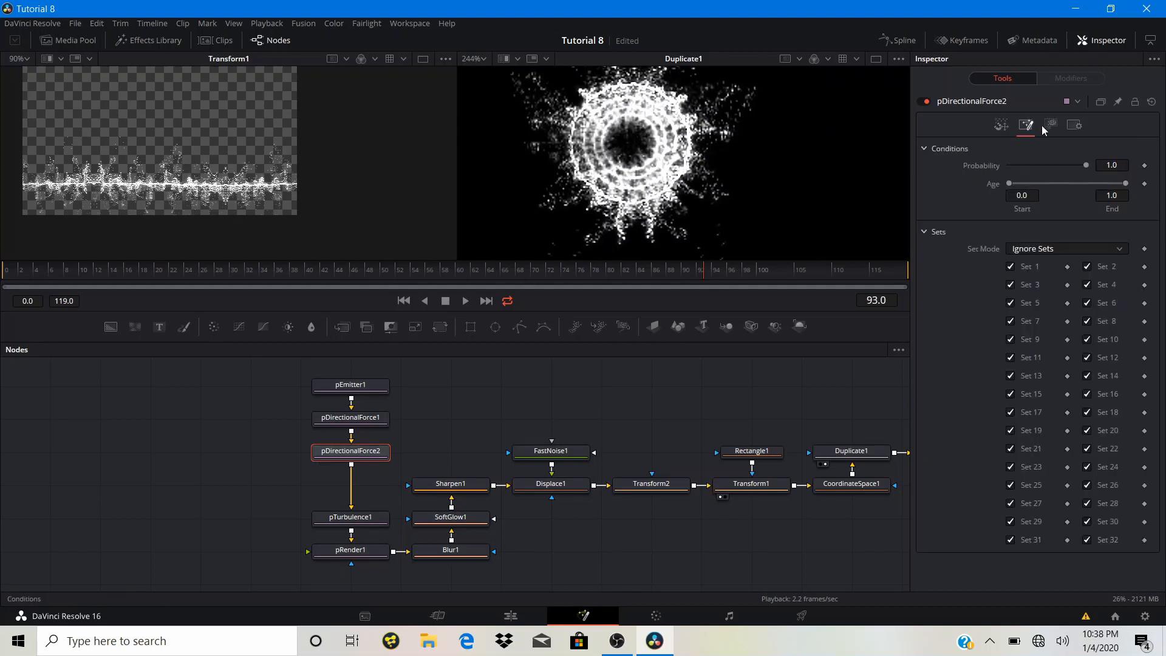
left_click(1113, 166)
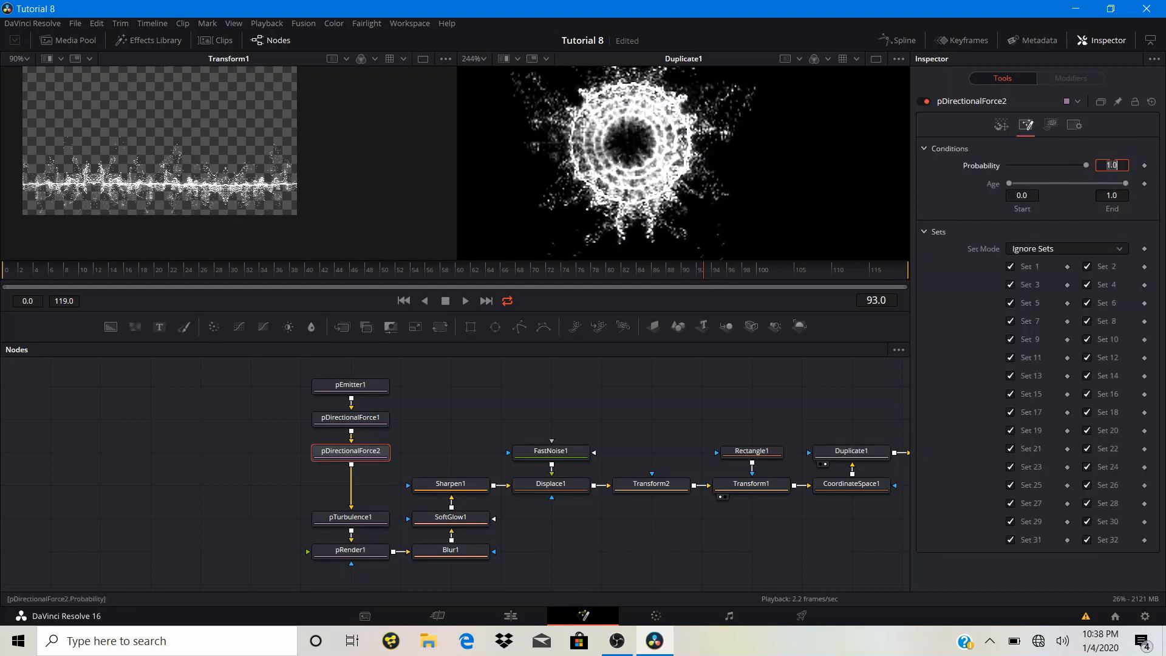
type("02")
type("2")
key("Return")
key("space")
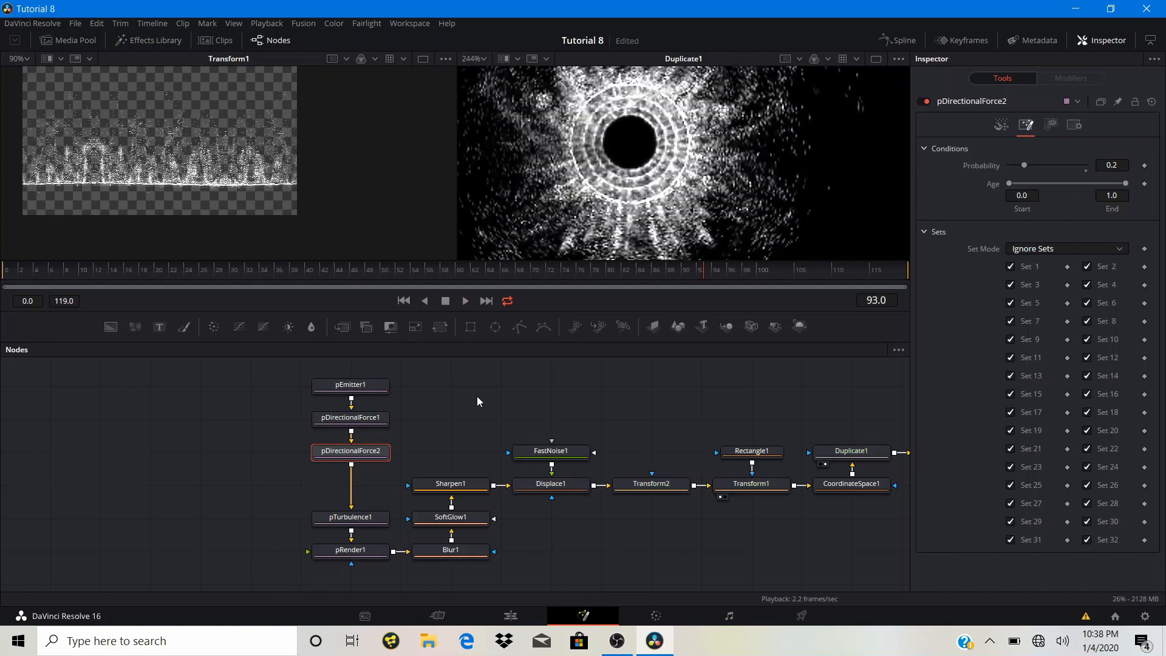
key("space")
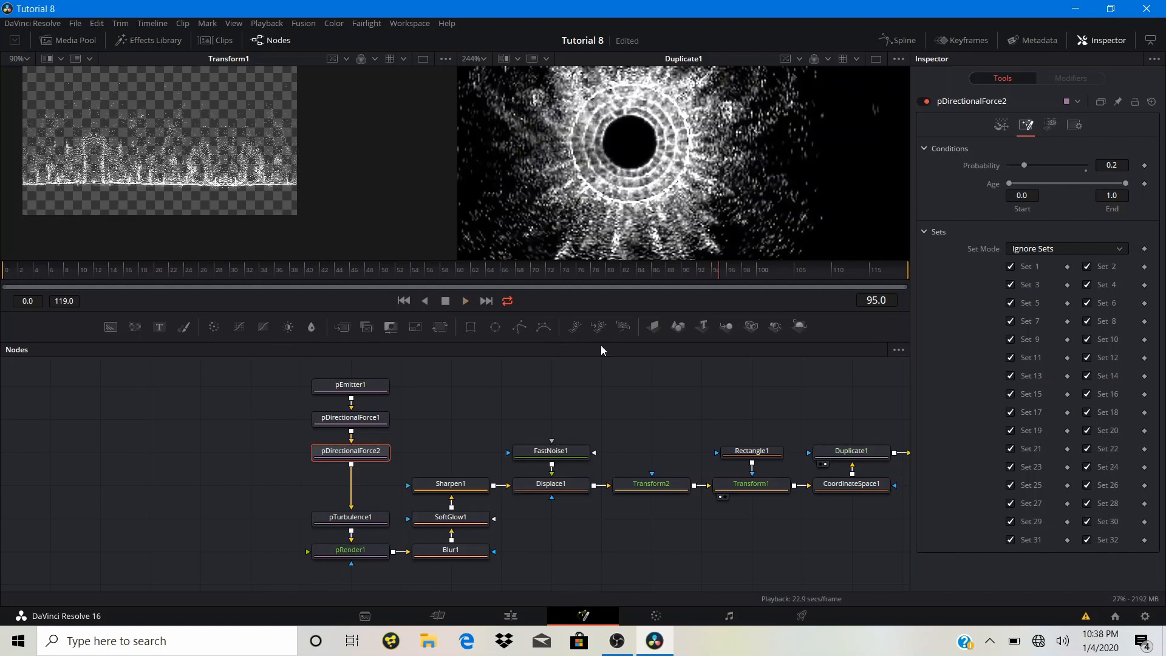
- Set the Probability of pDirectionalForce2 to 0.3 and inspect the particle line in Transform1 up close
left_click(1122, 165)
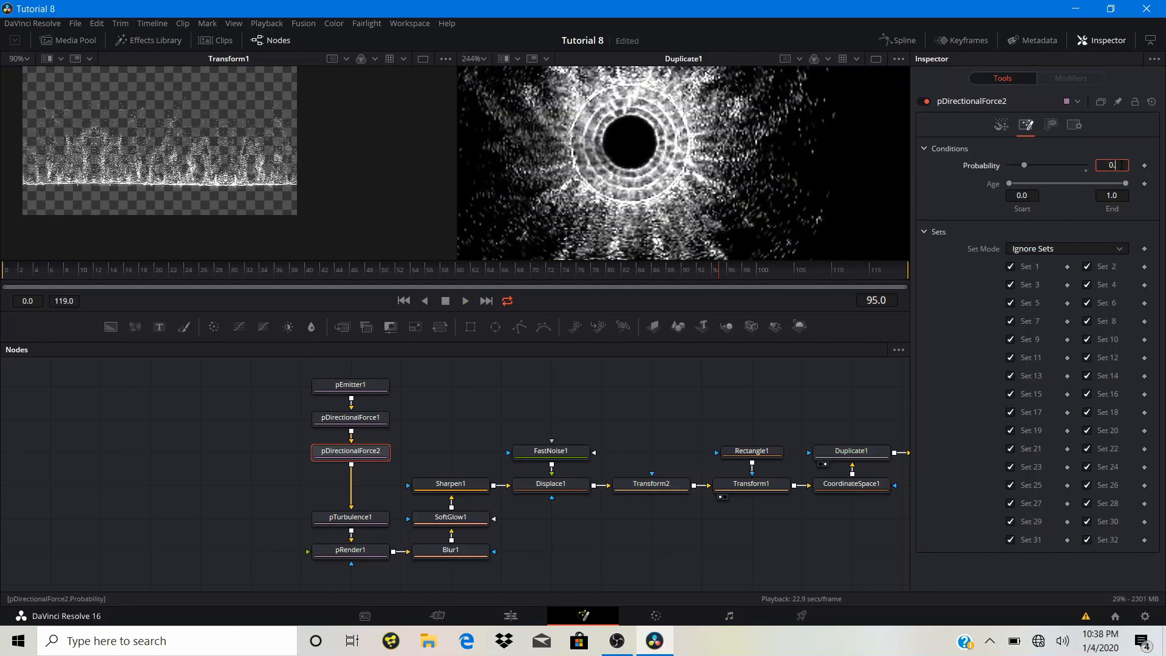
type("3")
key("Return")
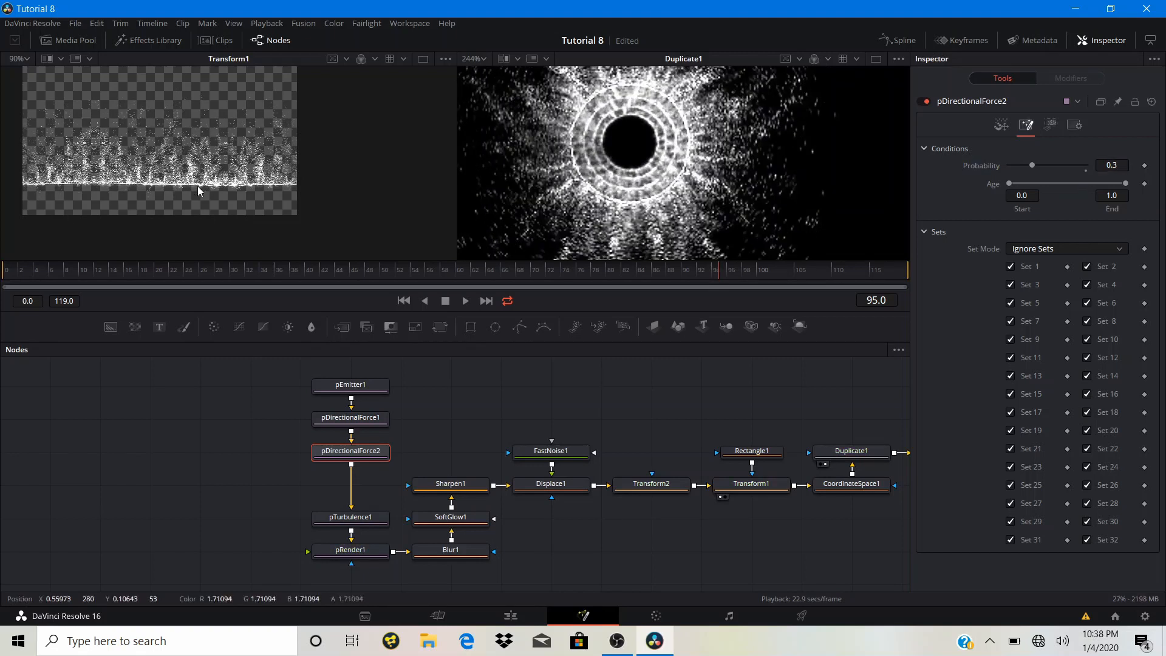
scroll(205, 190, "up", 5)
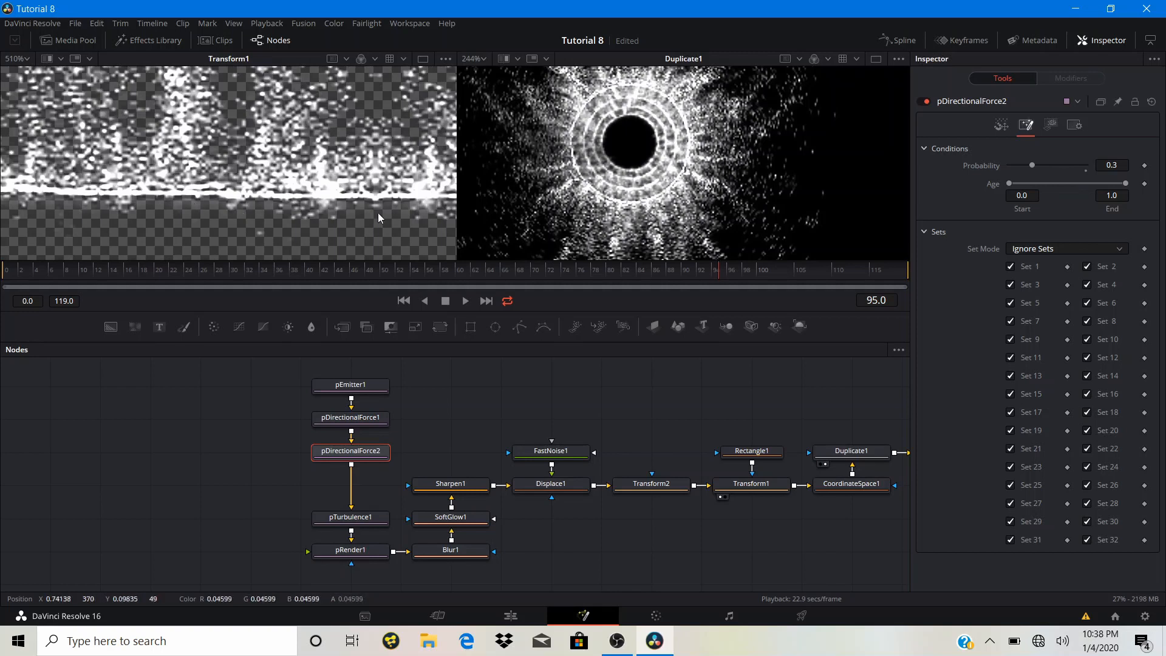
- Set pEmitter1's Number Variance to 31.5 and Position Variance to 0.0252, and play back a few frames
left_click(343, 386)
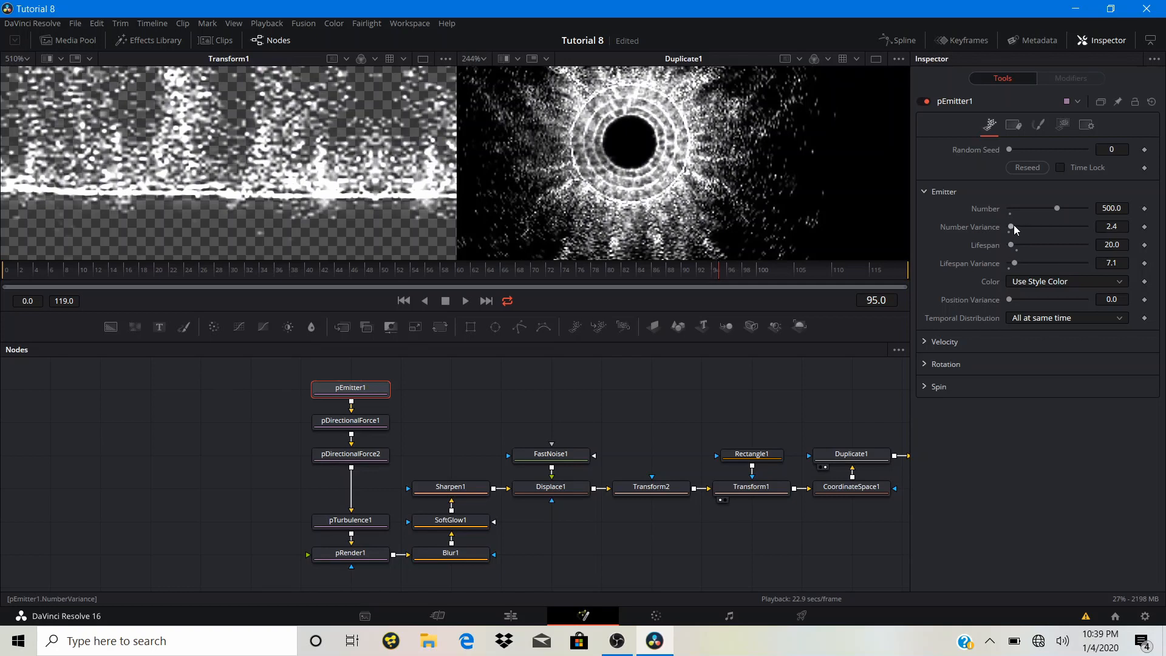
left_click_drag(1022, 228, 1036, 230)
left_click_drag(1007, 300, 1026, 305)
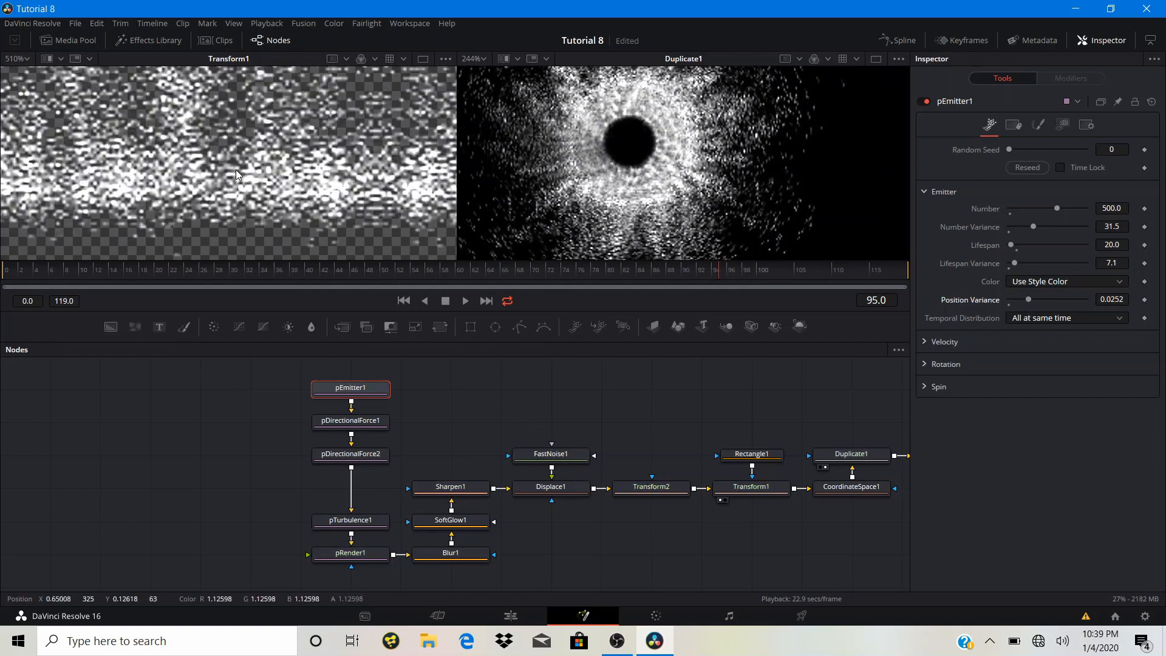
scroll(236, 175, "down", 5)
key("space")
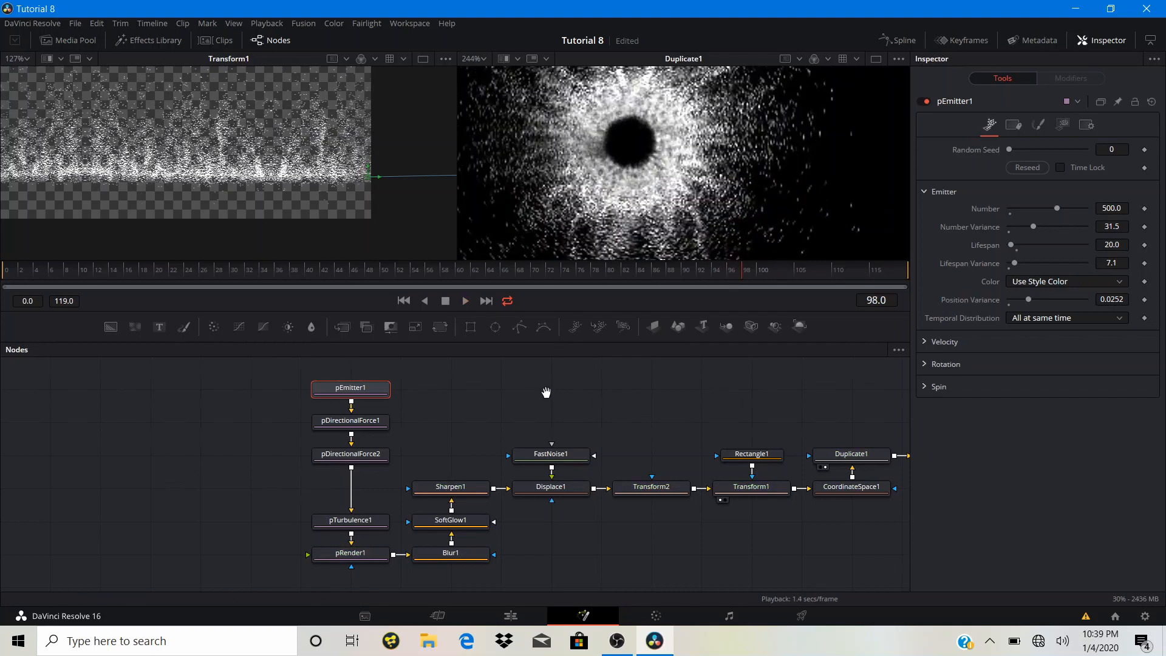
- Show Transform2 in the second viewer, fitted to the view, to check the particle strip
left_click_drag(545, 392, 521, 331)
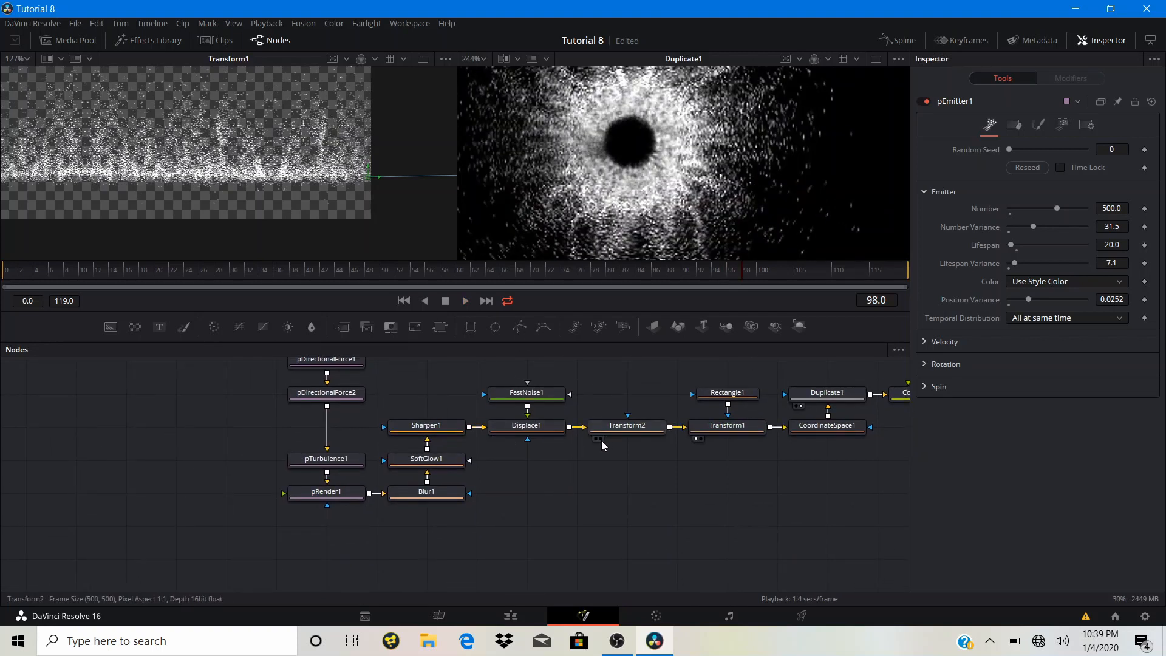
left_click(600, 438)
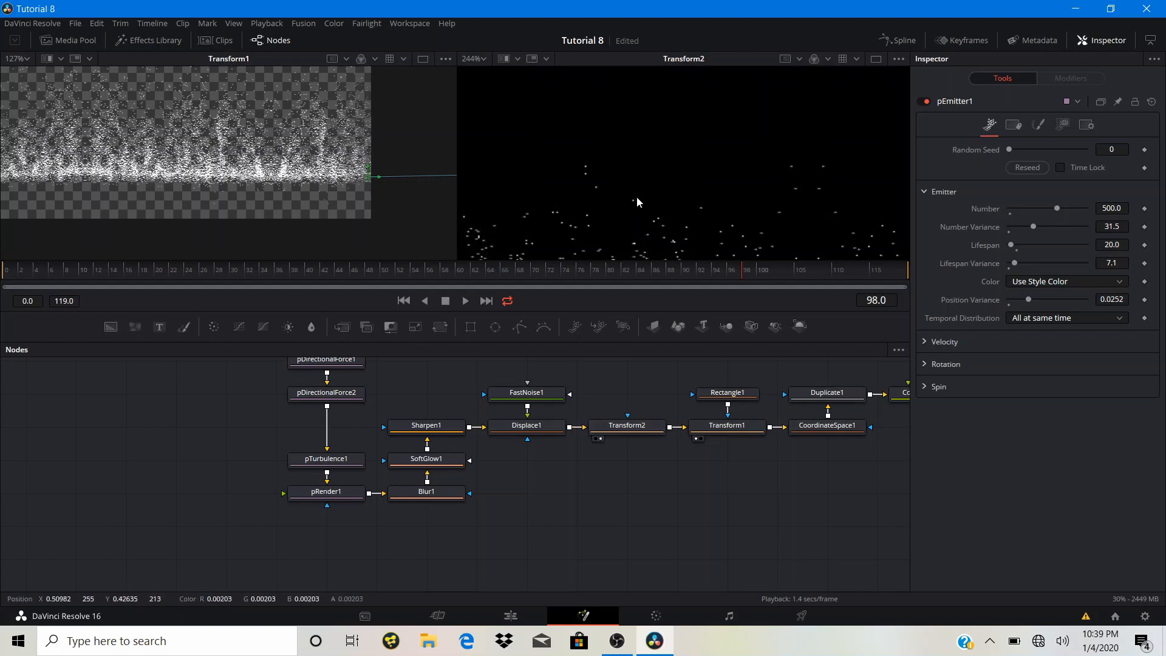
key("ctrl+f")
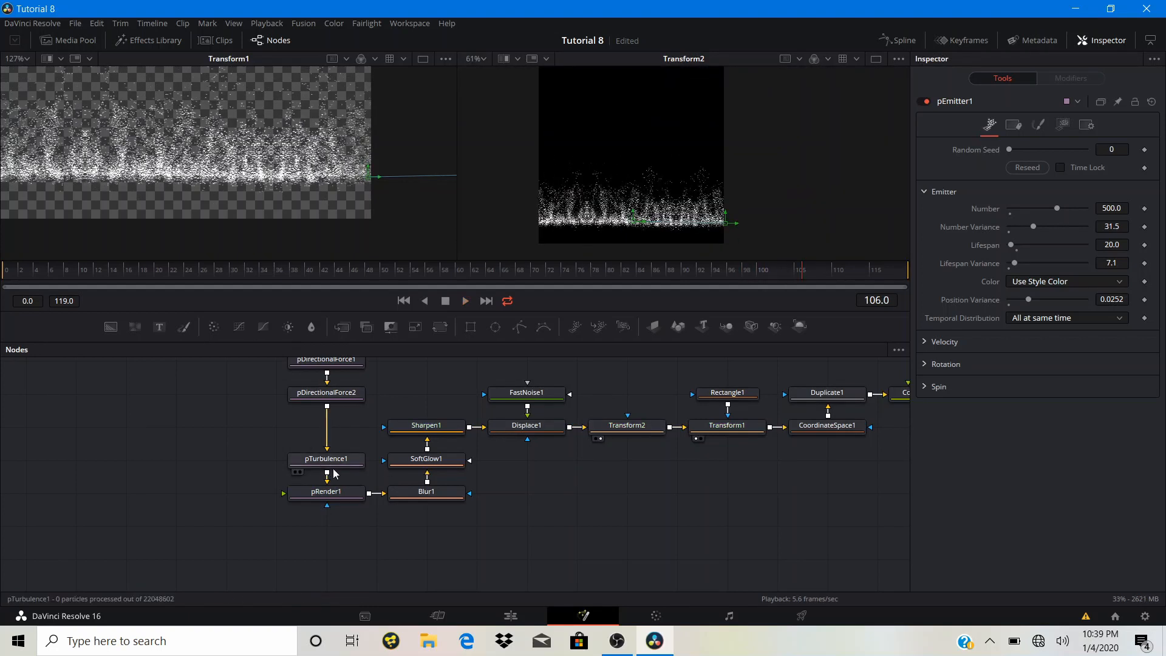
- Raise Blur1's Blur Size to 8.7 and play back the softened particles in close-up
left_click(427, 491)
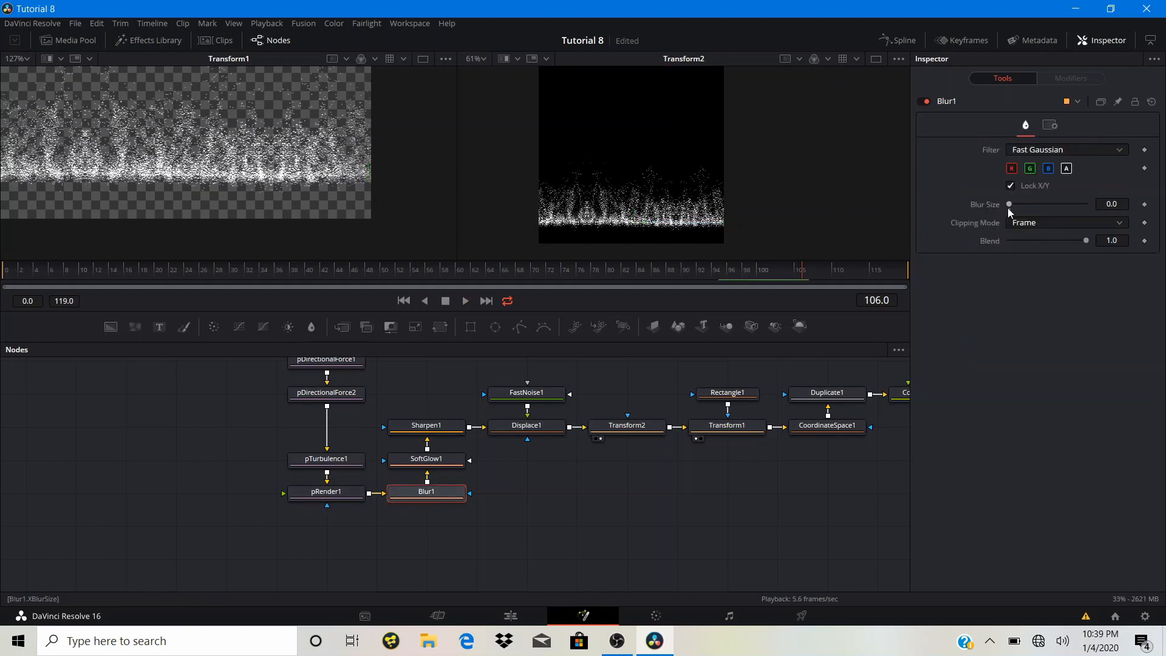
left_click_drag(1007, 206, 1014, 205)
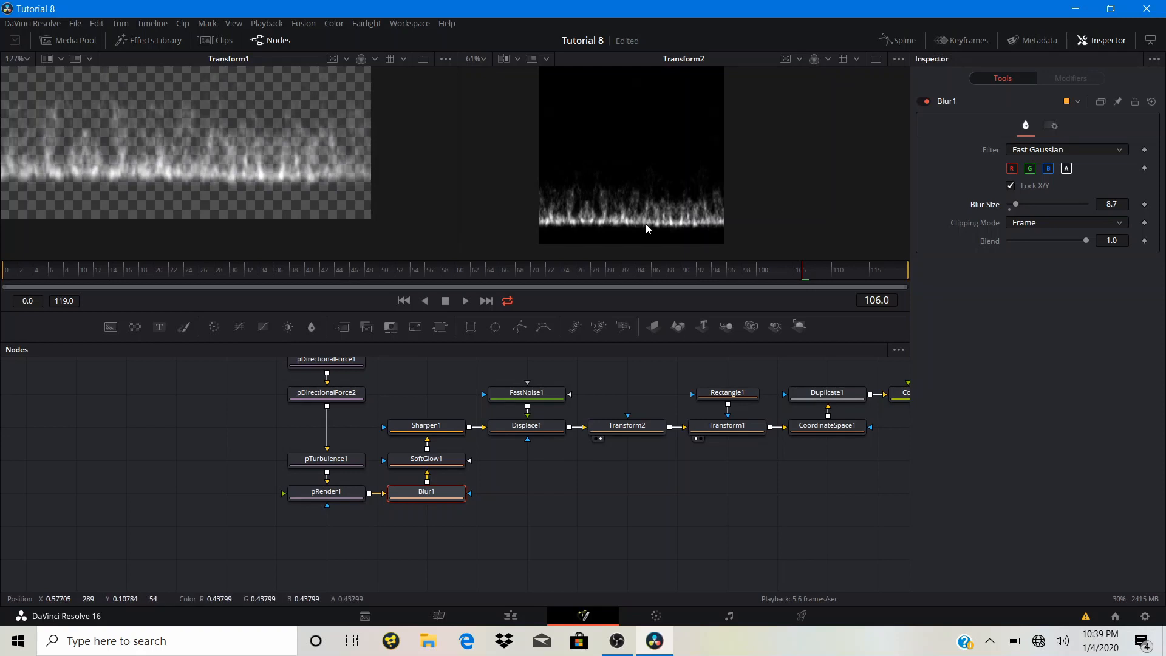
scroll(645, 223, "up", 2)
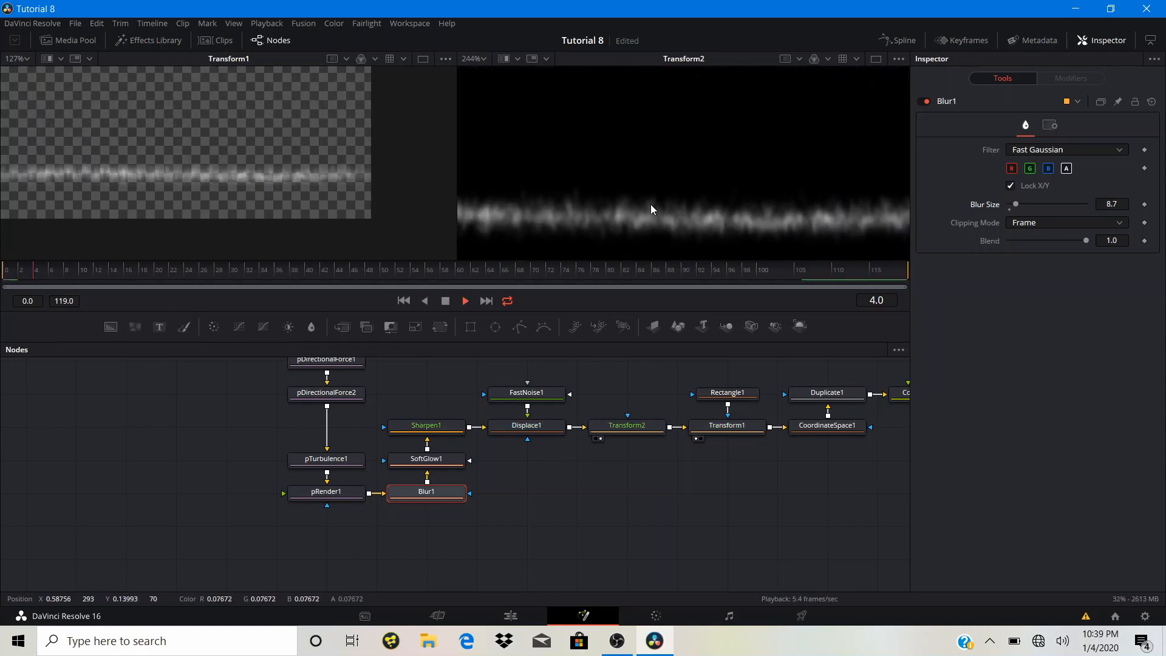
key("space")
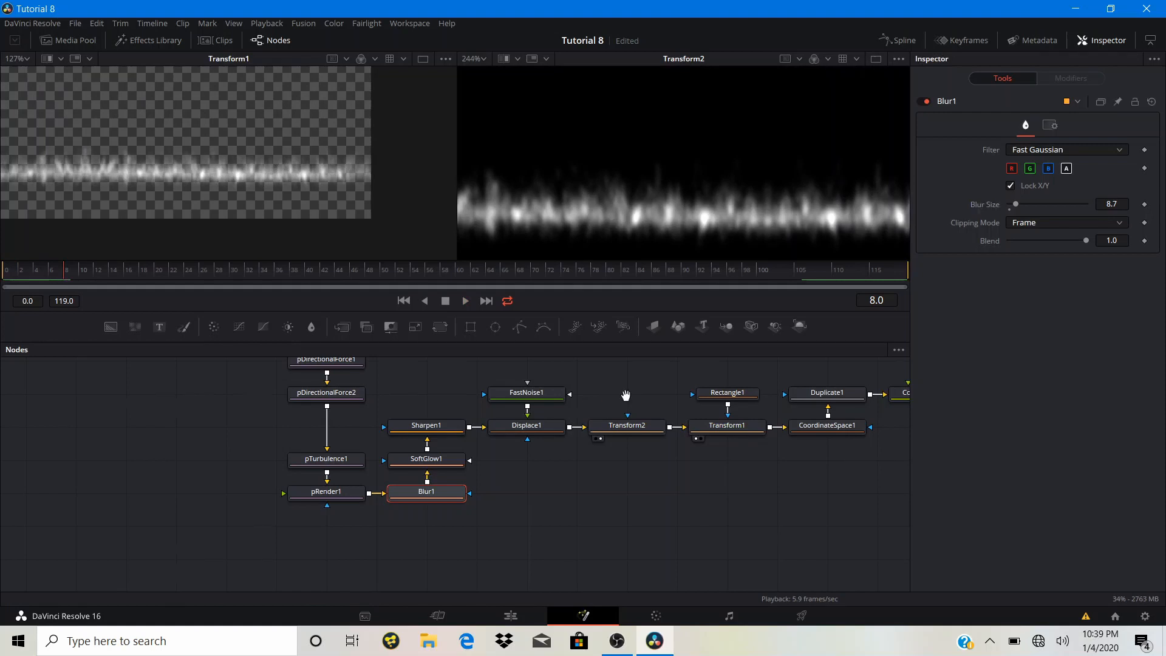
- Save the project and play back the tinted ring with ColorCorrector1 shown in the viewer
left_click_drag(624, 395, 568, 392)
key("ctrl+s")
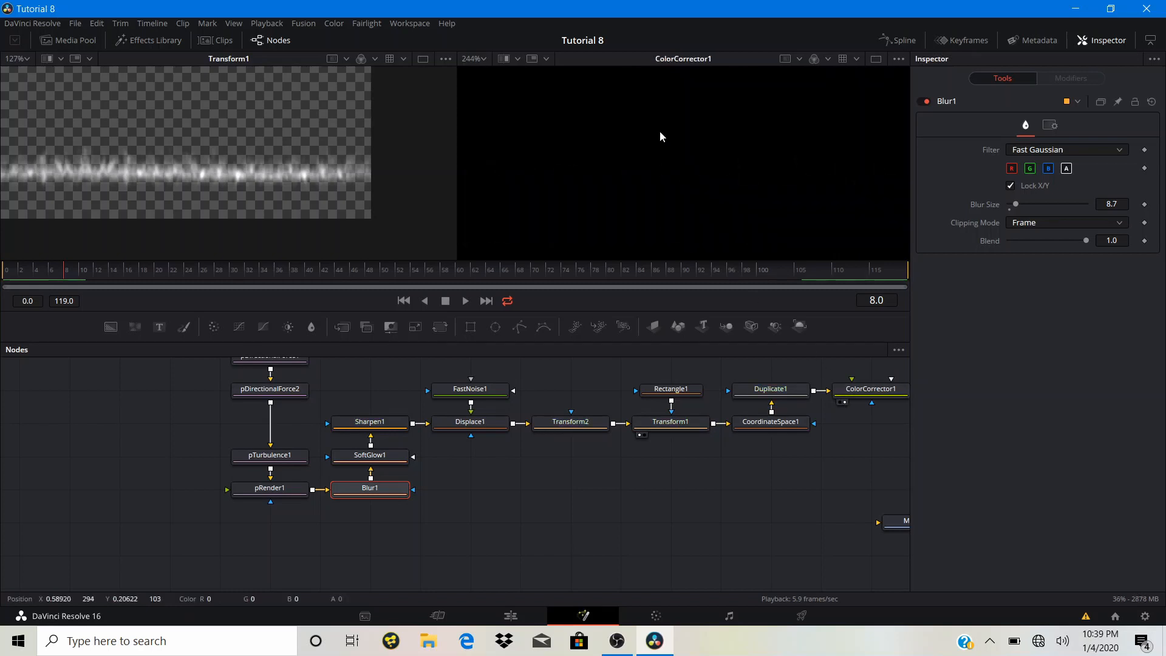
key("space")
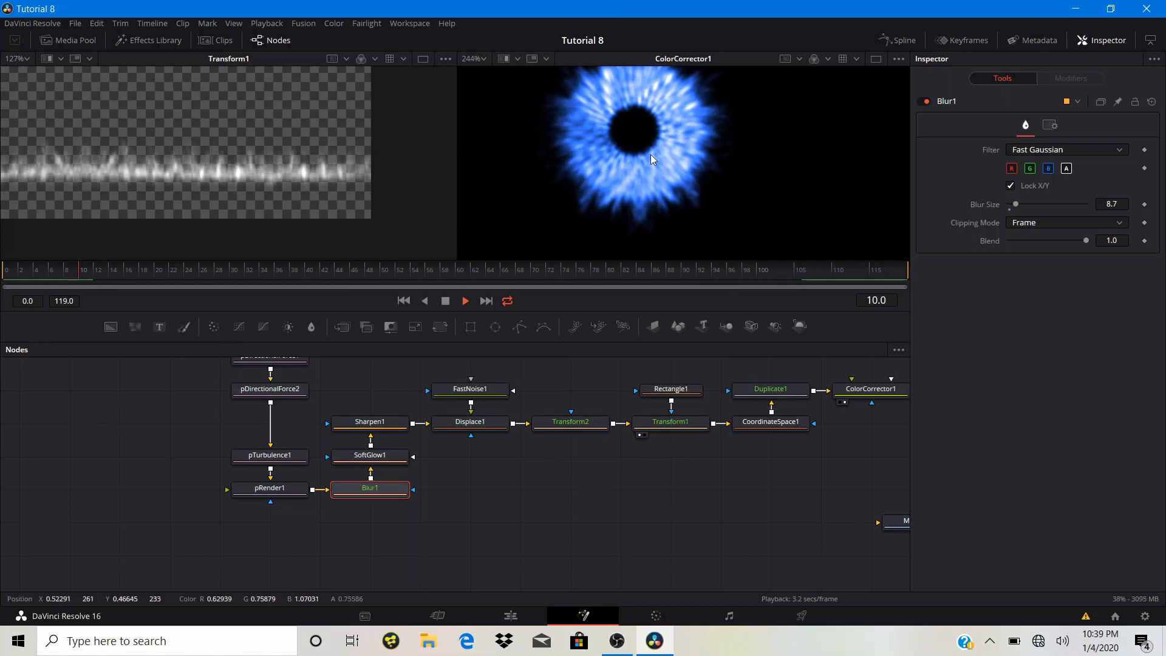
scroll(650, 154, "down", 1)
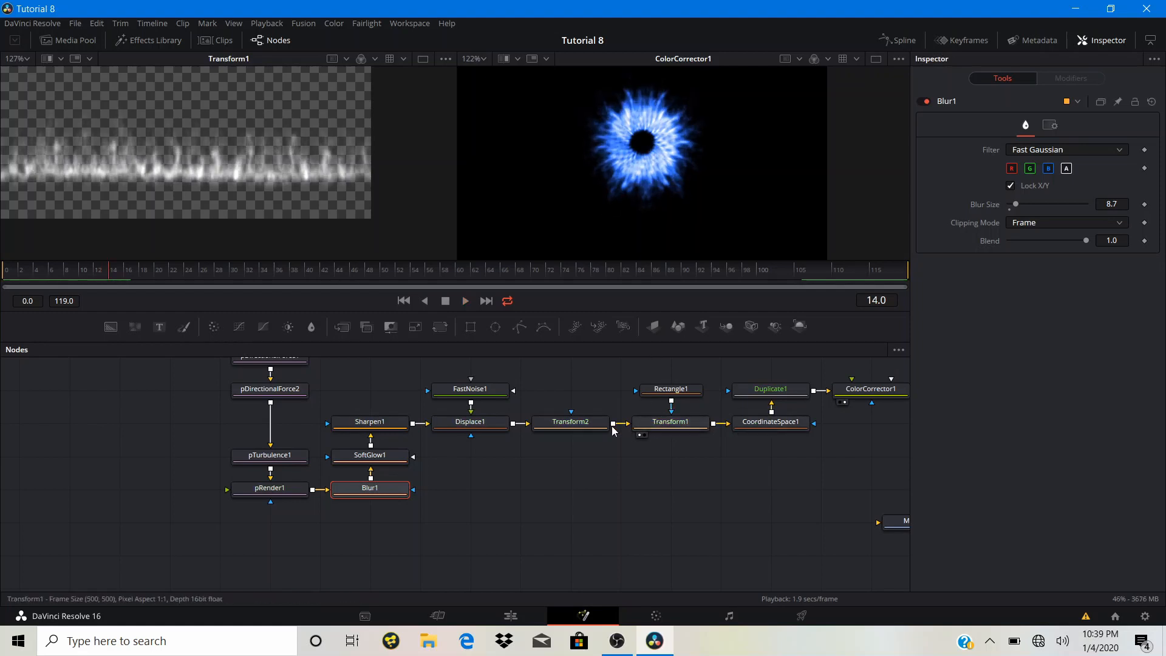
- Increase the Size of Duplicate1 to 1.19
left_click(782, 390)
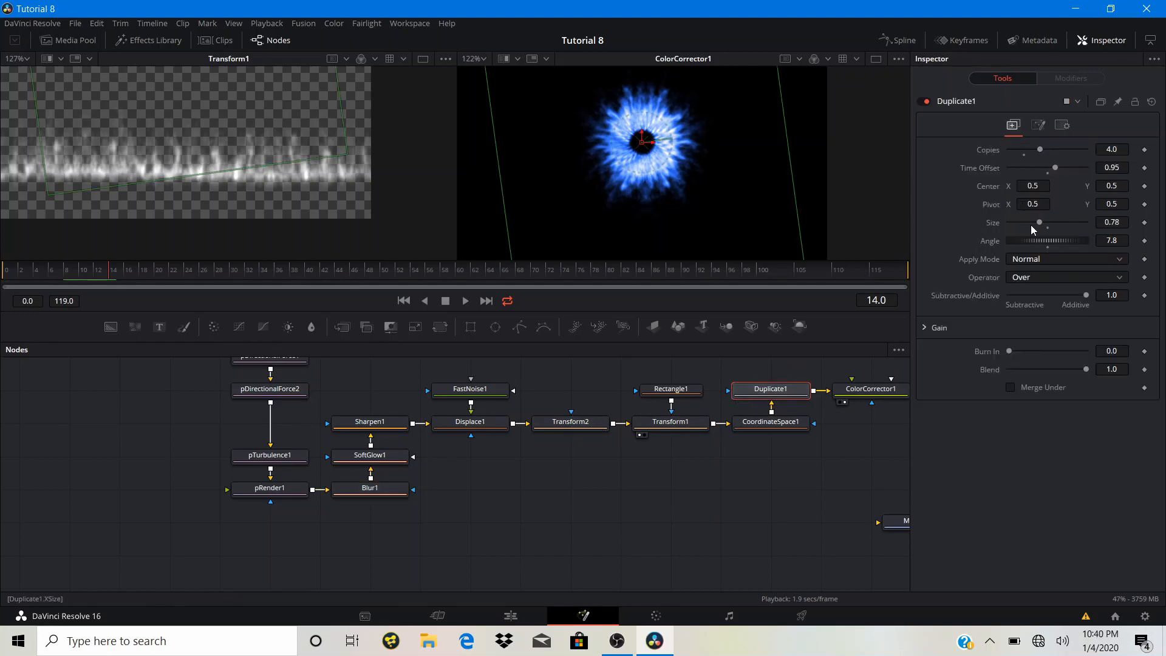
left_click_drag(1040, 221, 1049, 224)
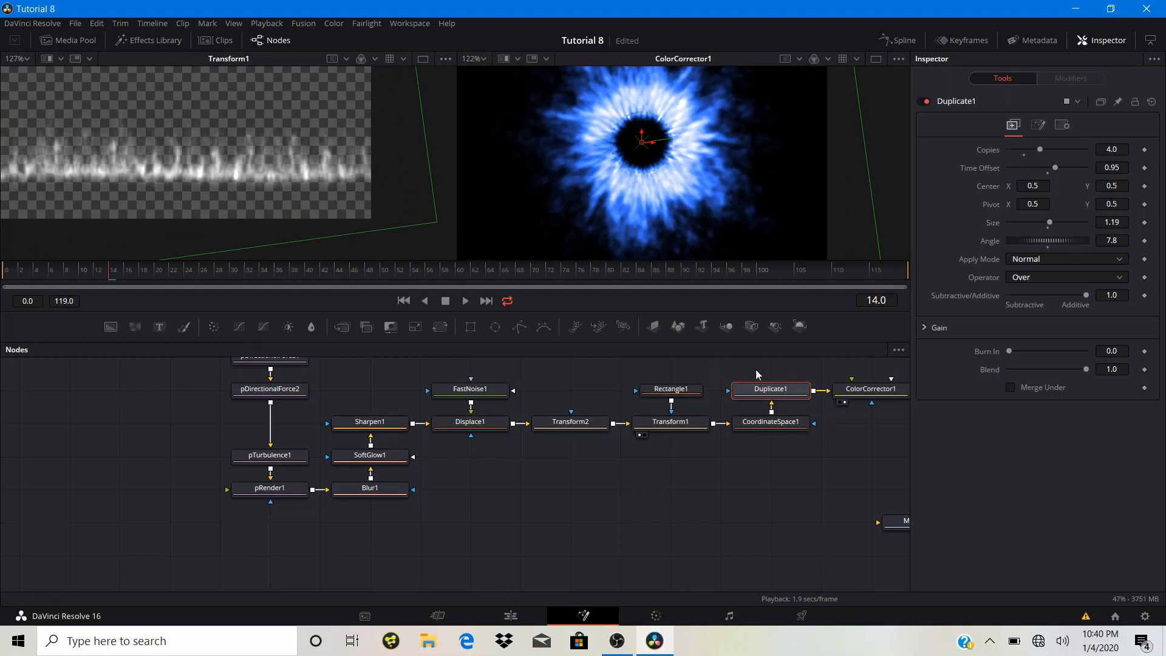
- Add a Scale node after SoftGlow2 and show it in the second viewer
left_click_drag(756, 370, 241, 427)
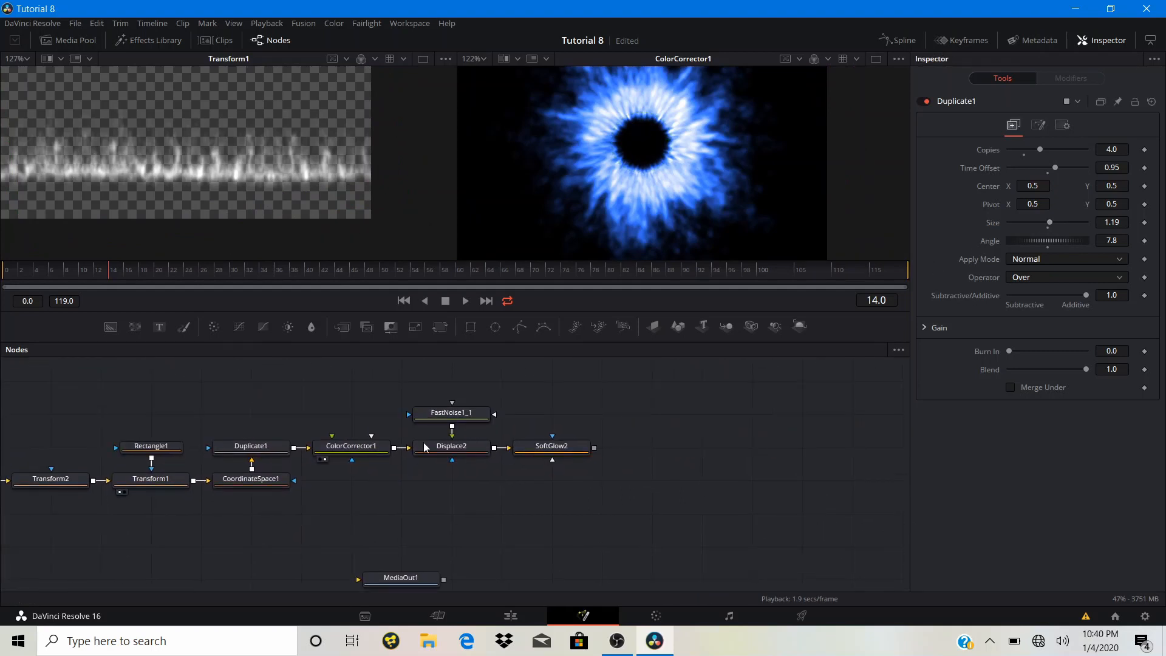
left_click(542, 448)
key("shift+space")
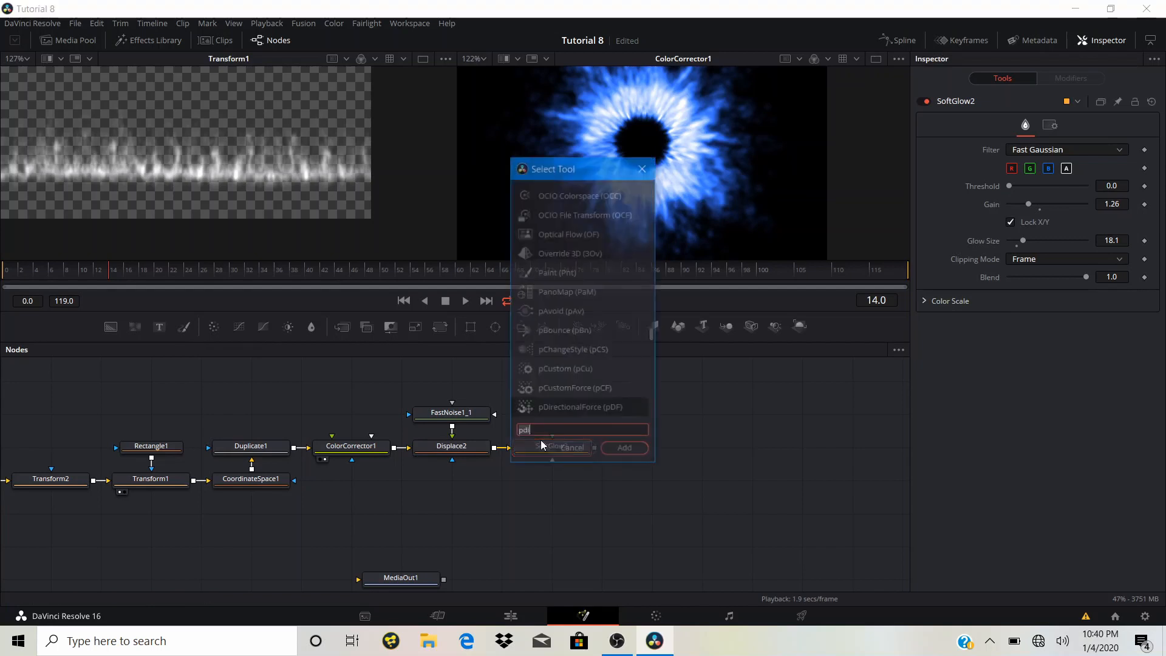
type("scal")
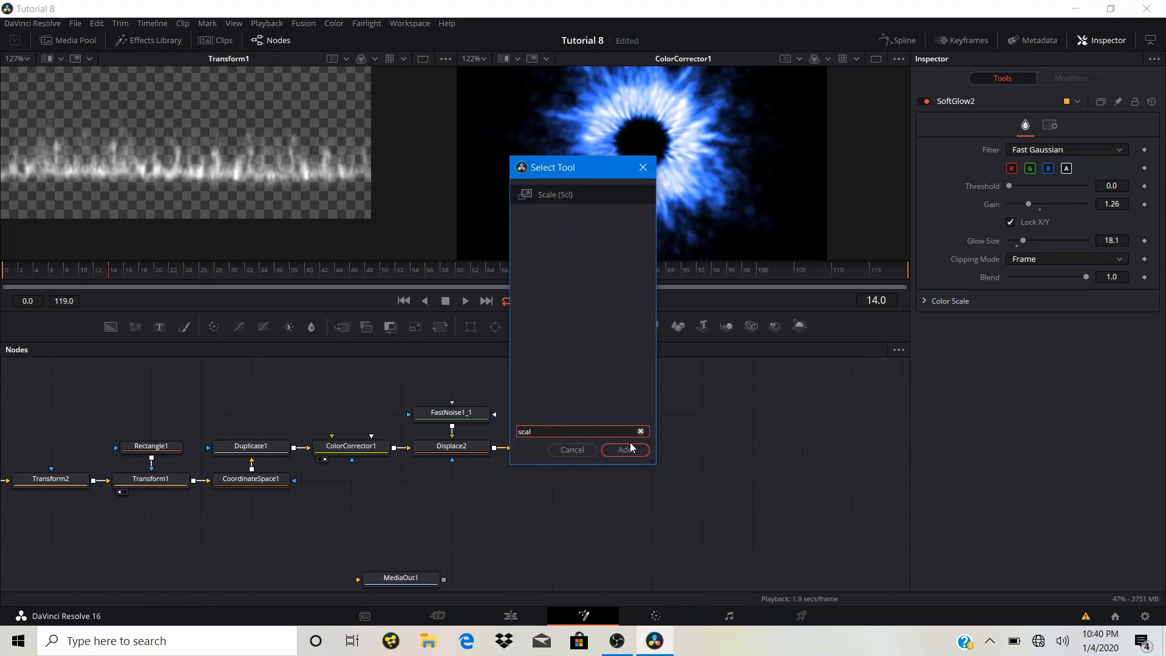
left_click(630, 448)
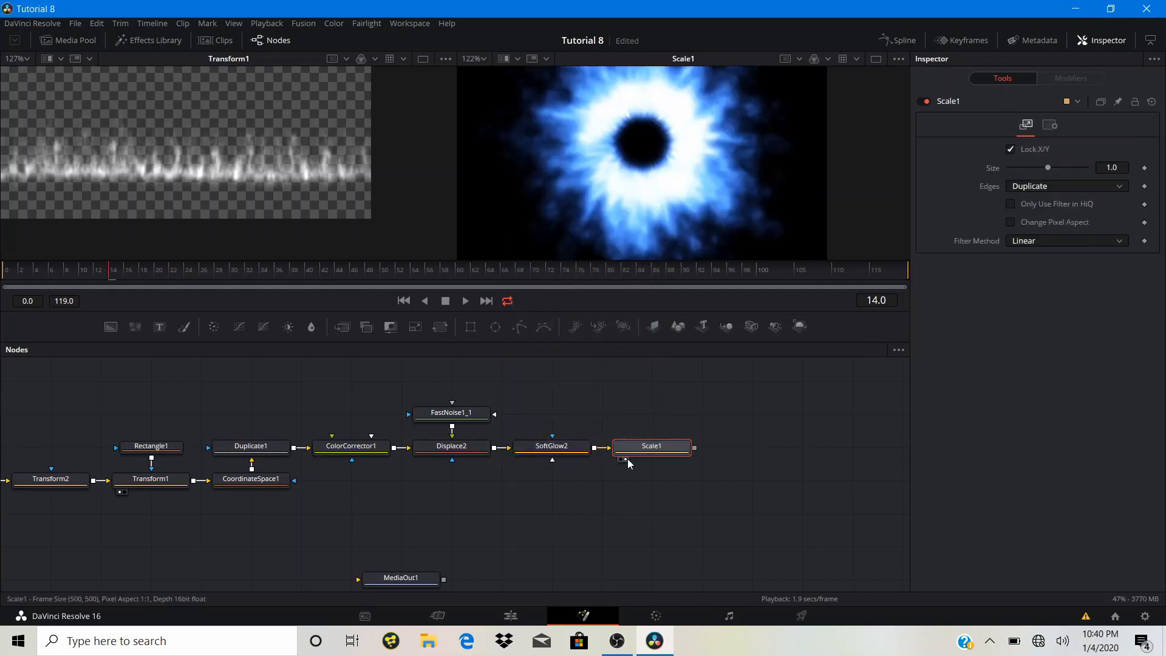
- Set the Size of Scale1 to 3.48 and play back the enlarged effect to check it
scroll(659, 208, "down", 5)
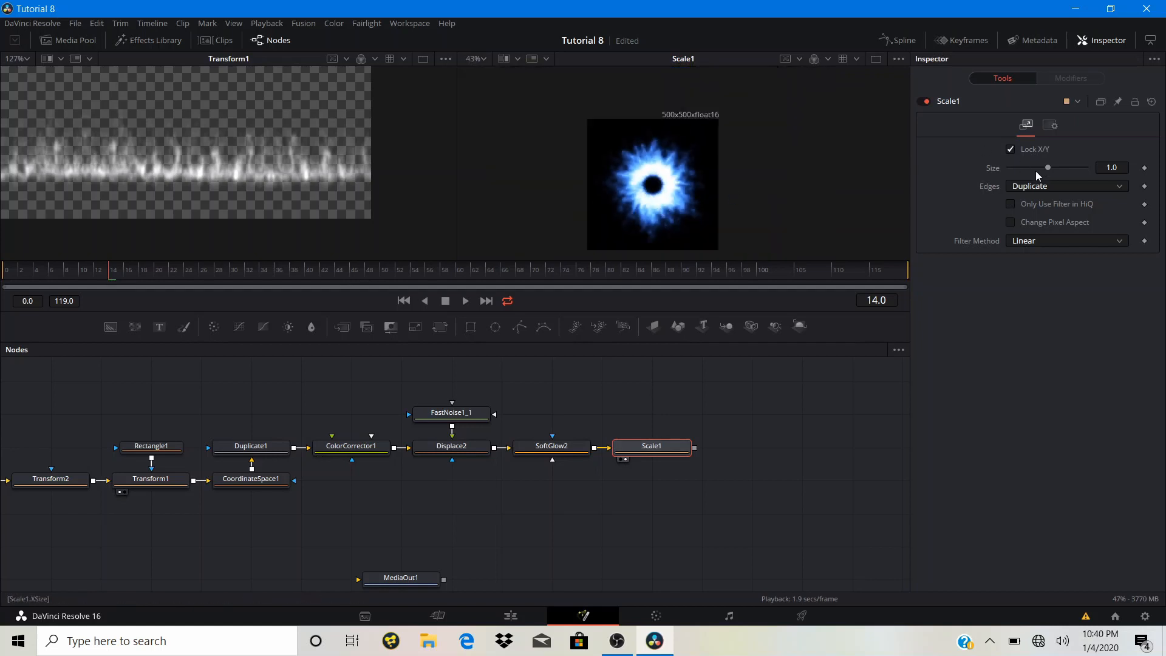
left_click_drag(1046, 169, 1072, 176)
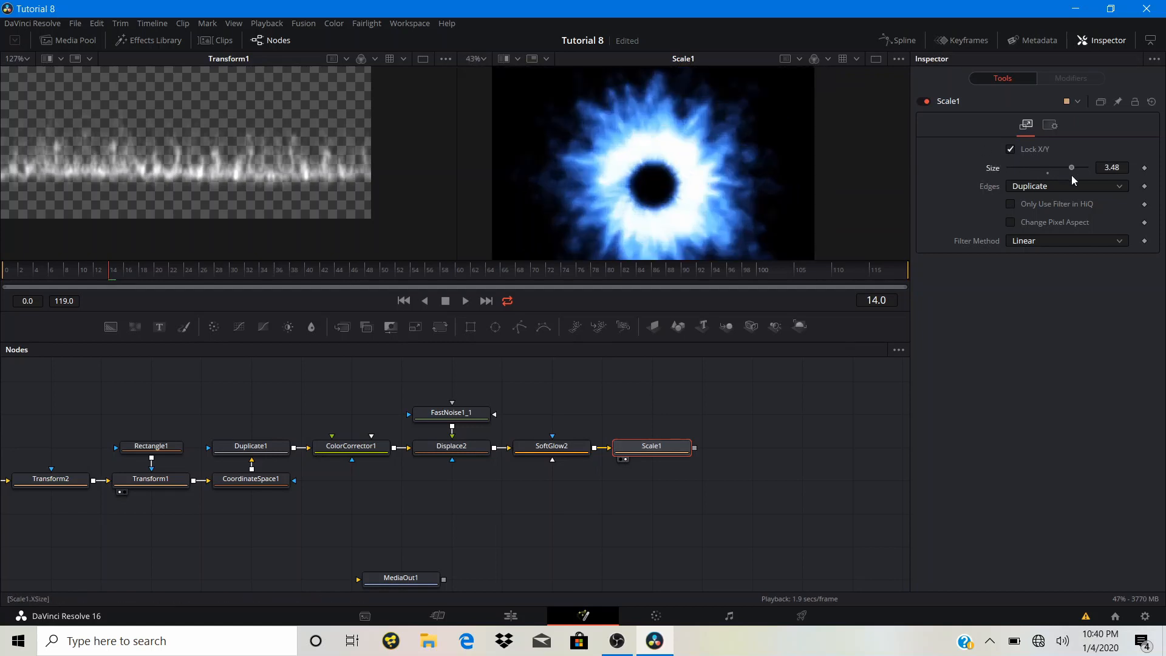
scroll(606, 195, "down", 3)
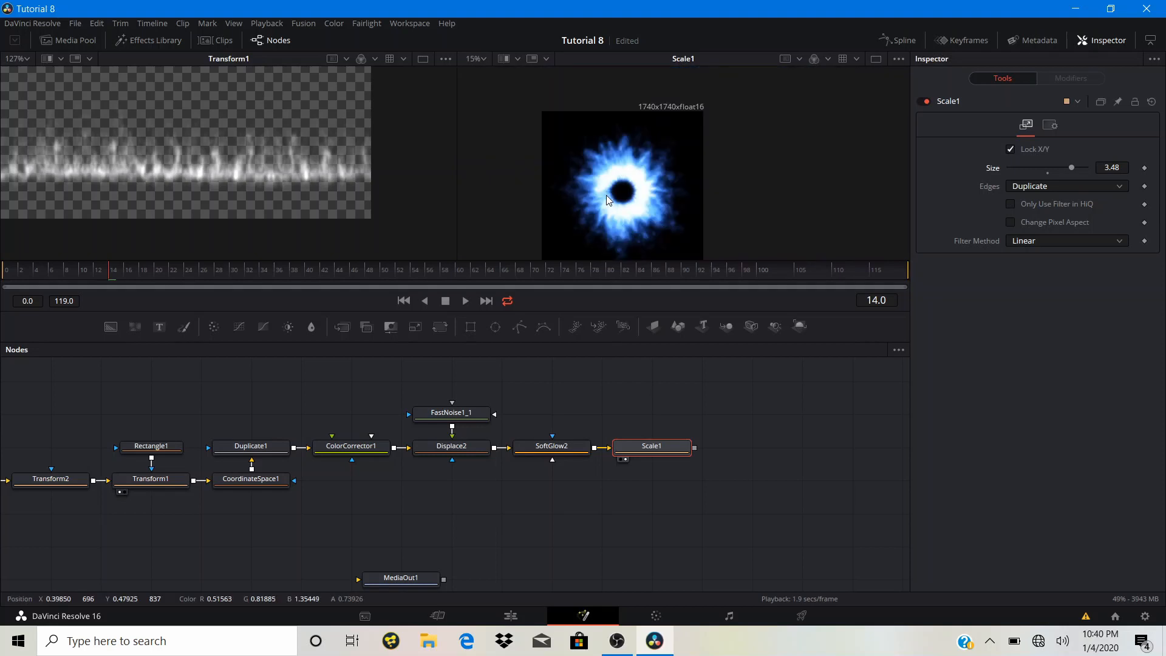
key("space")
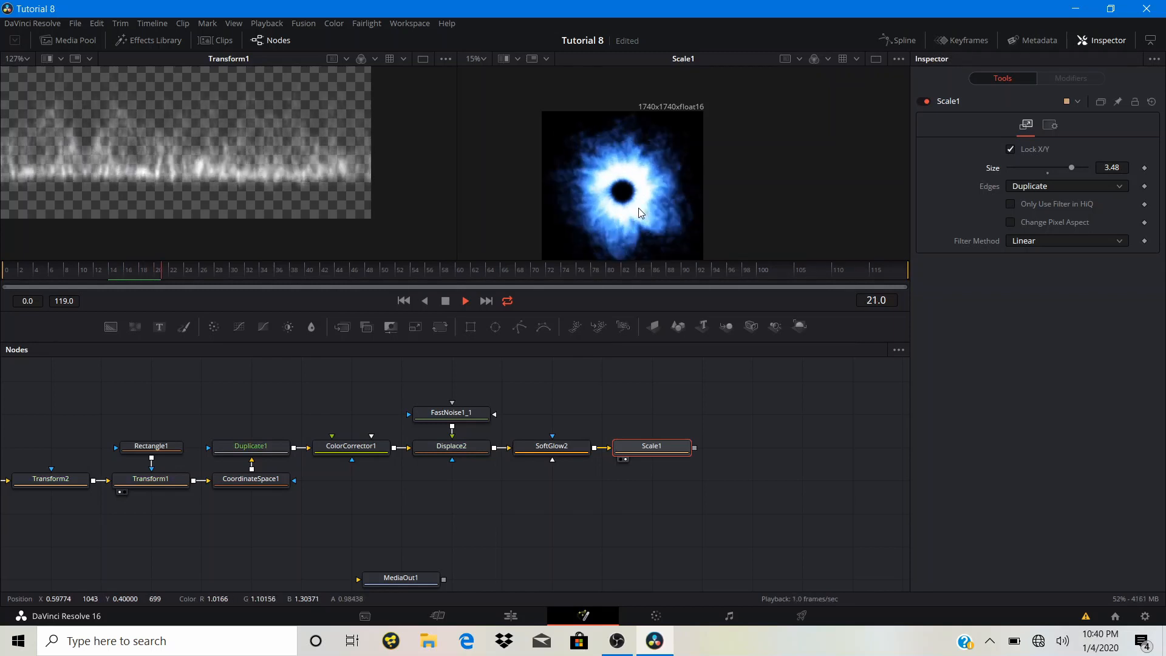
key("space")
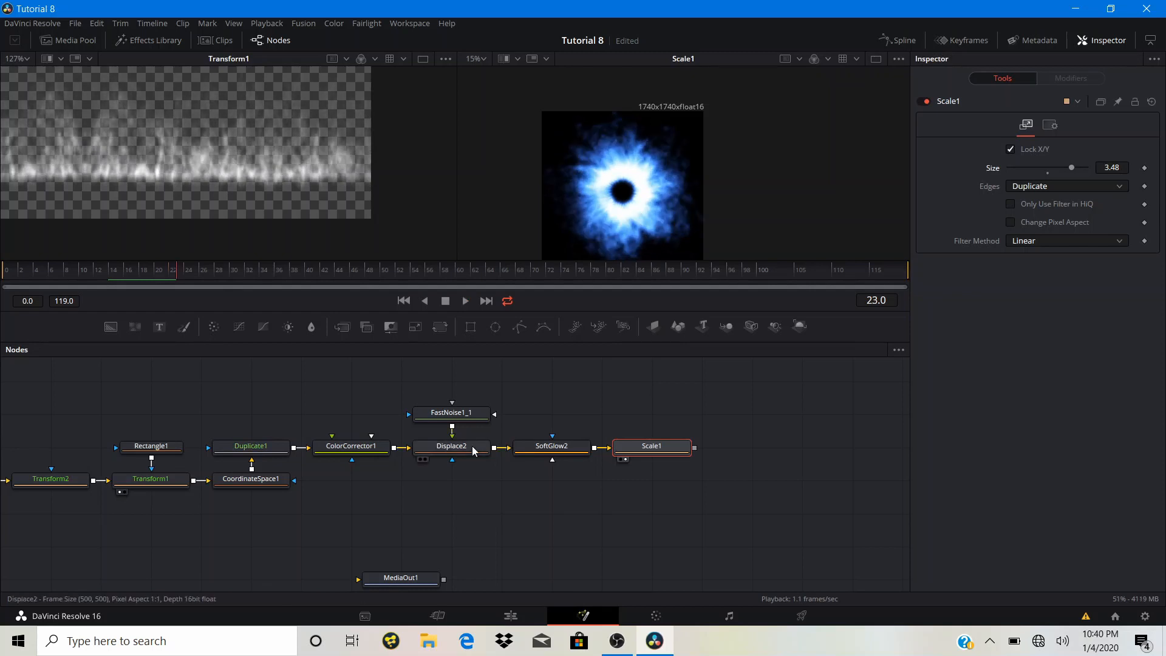
- Reduce the Gain of SoftGlow2 to 0.0 and play back the enlarged effect to check it
left_click(544, 445)
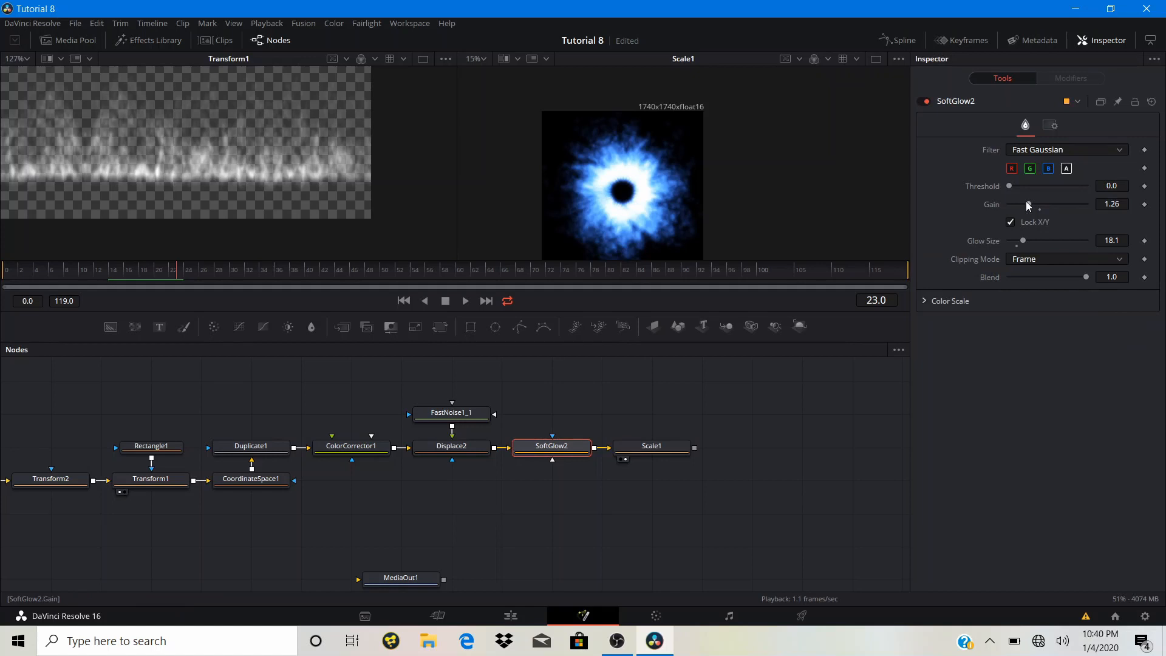
left_click_drag(1029, 205, 1011, 204)
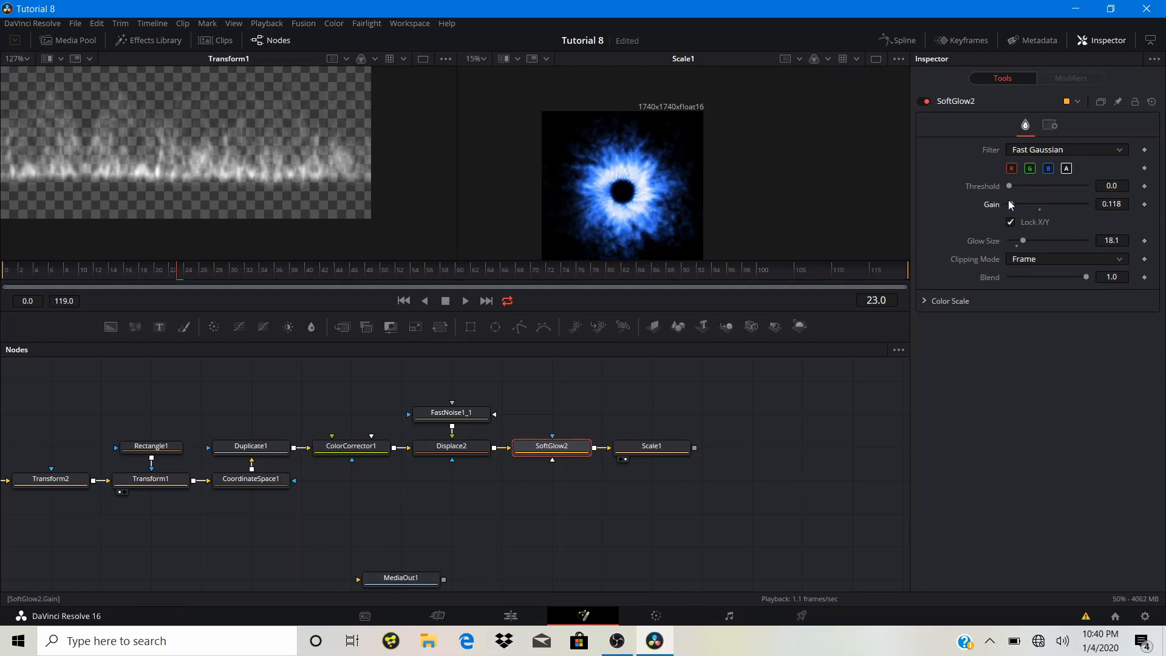
key("space")
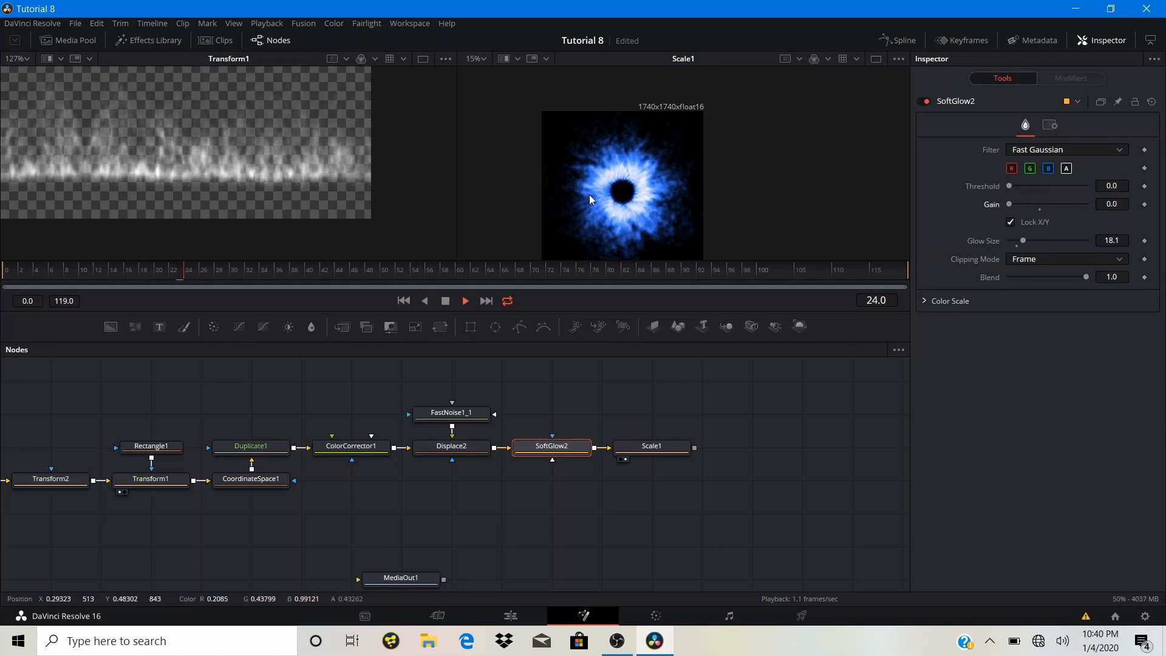
scroll(648, 204, "up", 5)
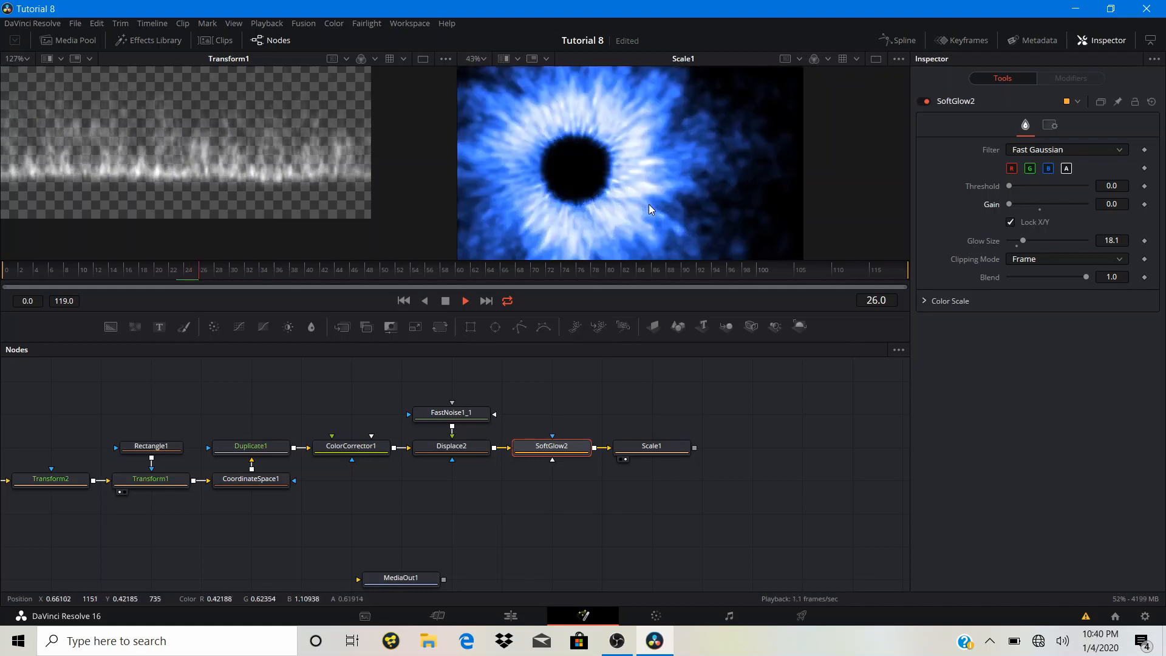
scroll(649, 203, "down", 6)
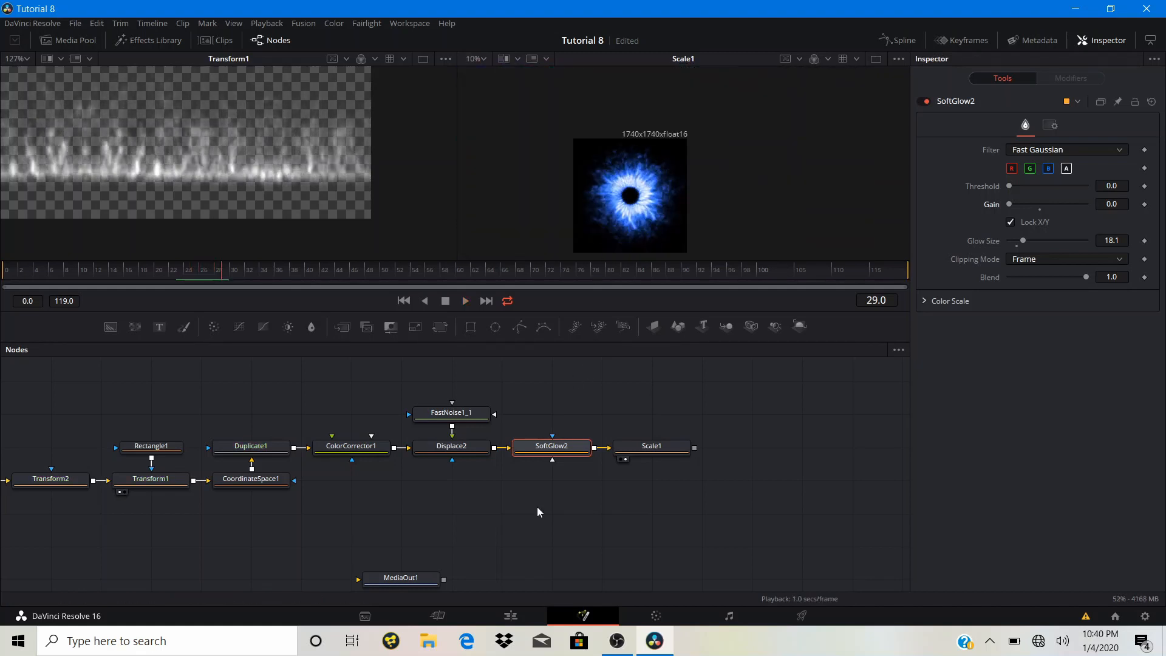
- Set the Refraction Strength of Displace2 to 0.48 and play back the result
left_click(458, 449)
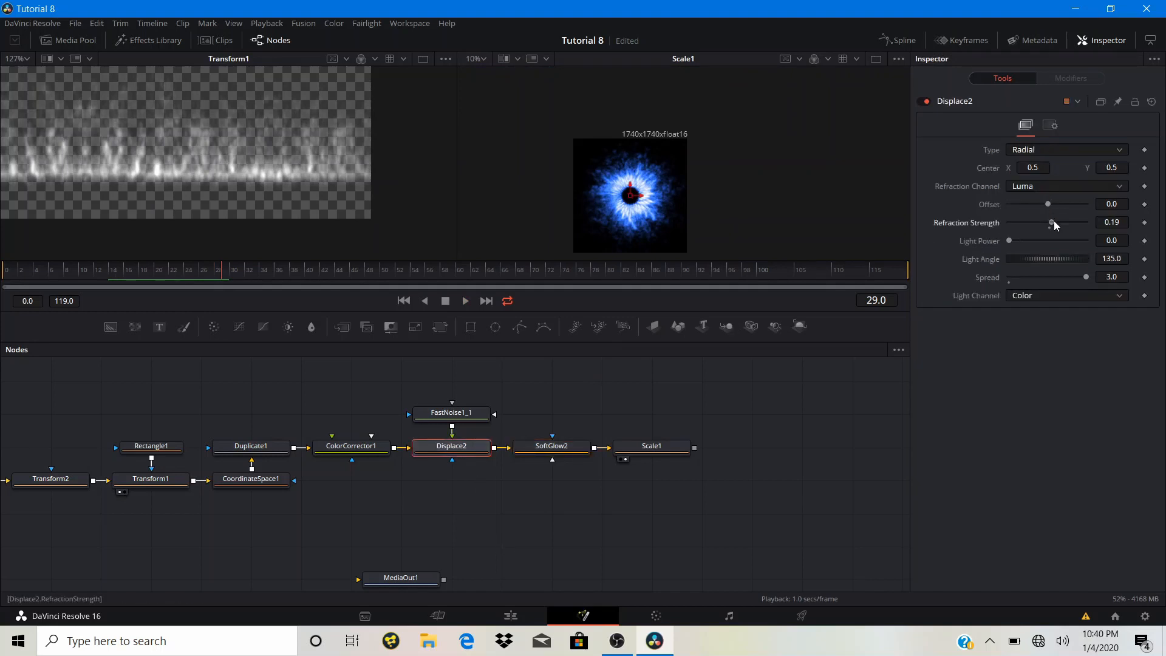
left_click_drag(1054, 220, 1059, 225)
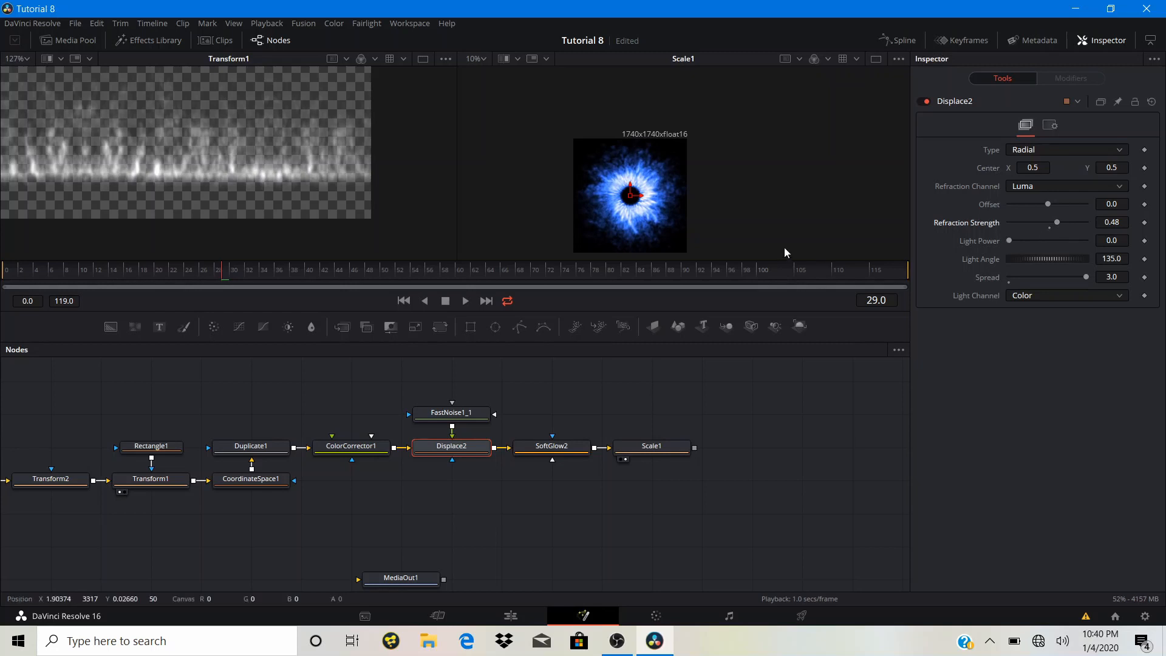
scroll(646, 219, "up", 3)
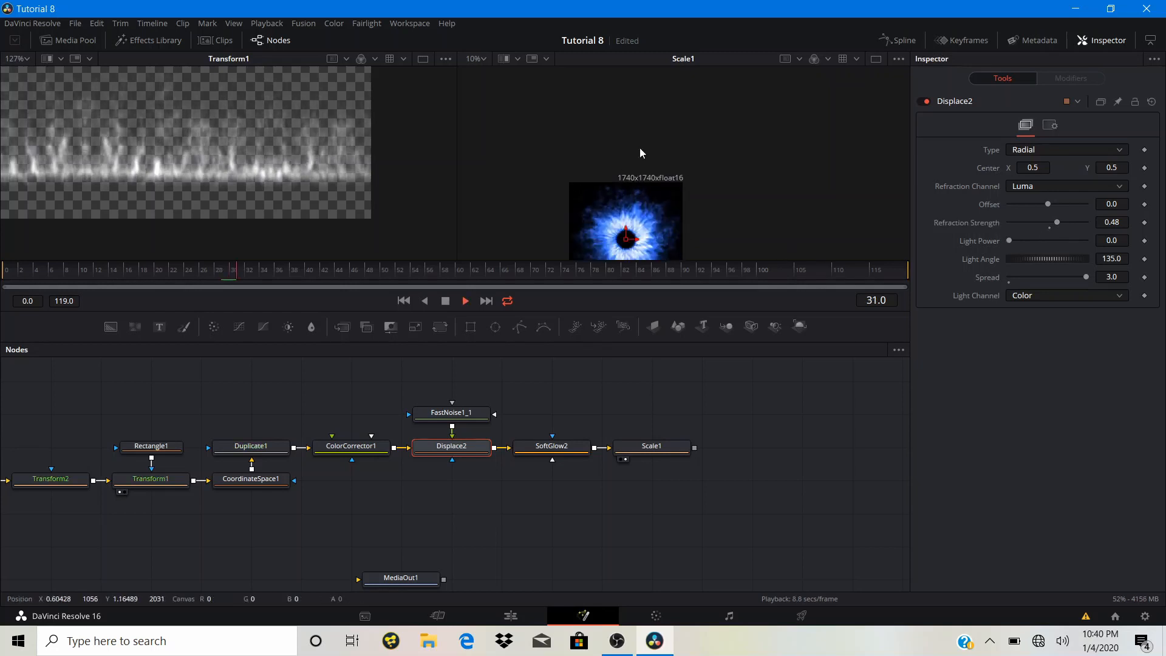
scroll(617, 199, "down", 3)
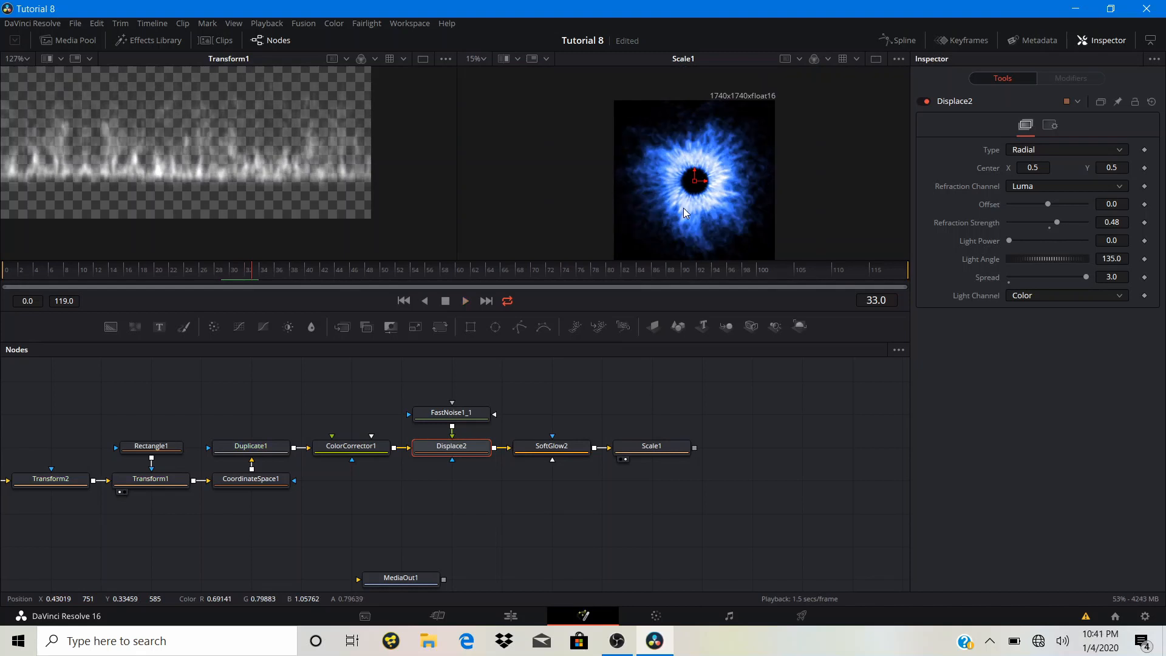
- Show SoftGlow2 in the second viewer and play back the effect there
left_click(525, 460)
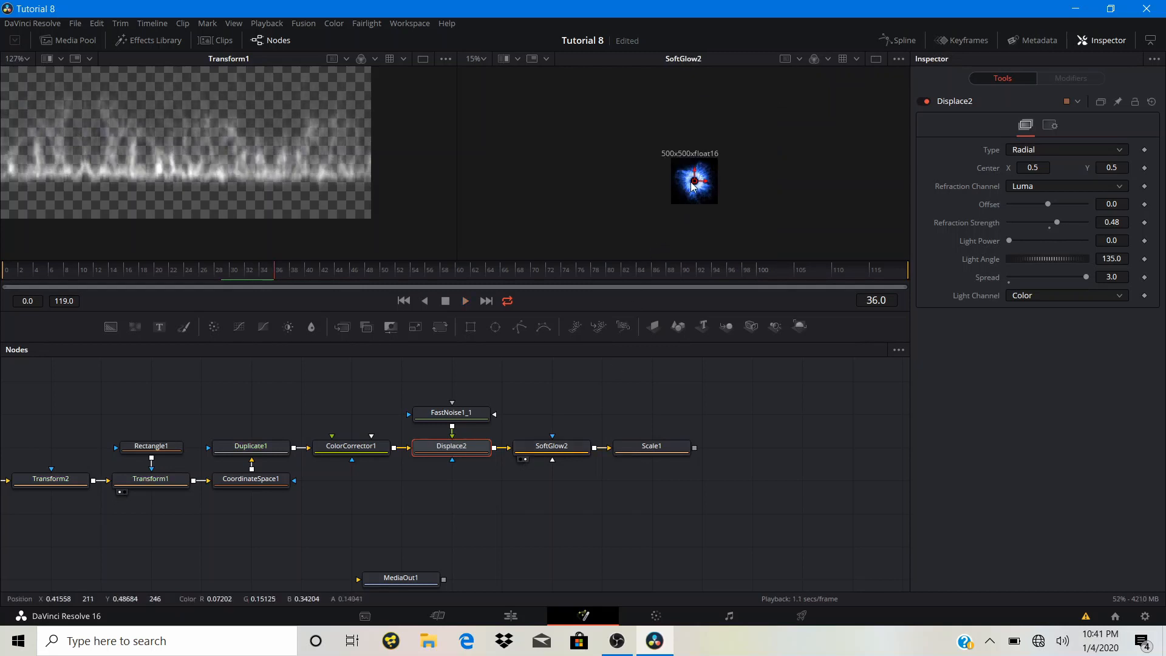
scroll(692, 185, "up", 5)
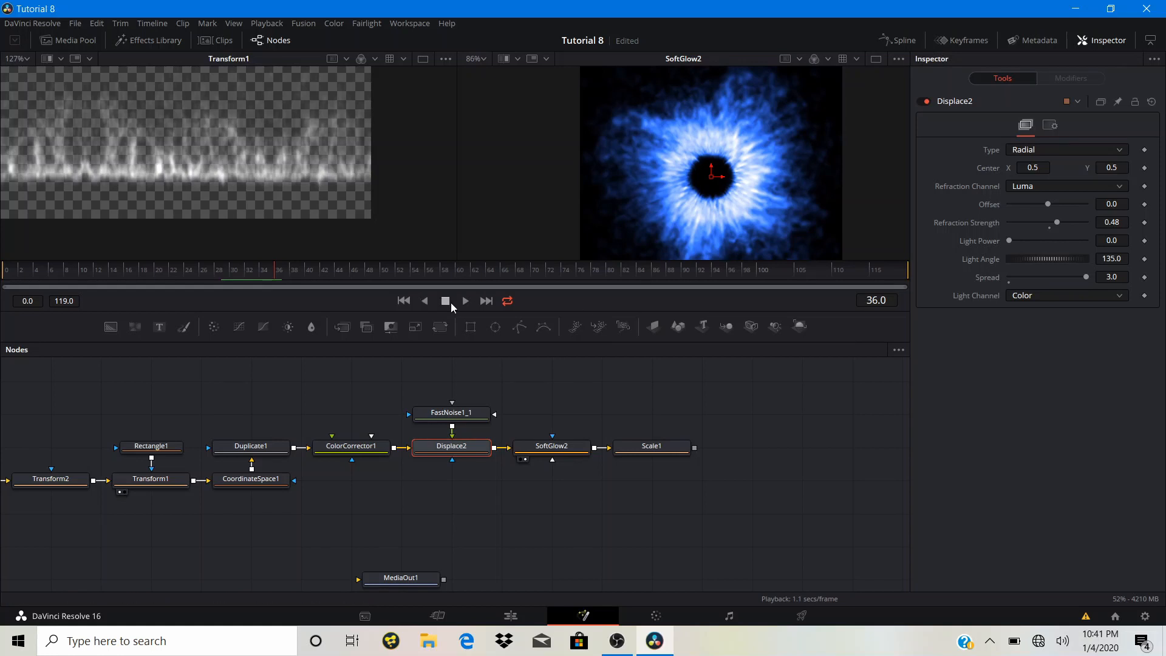
key("space")
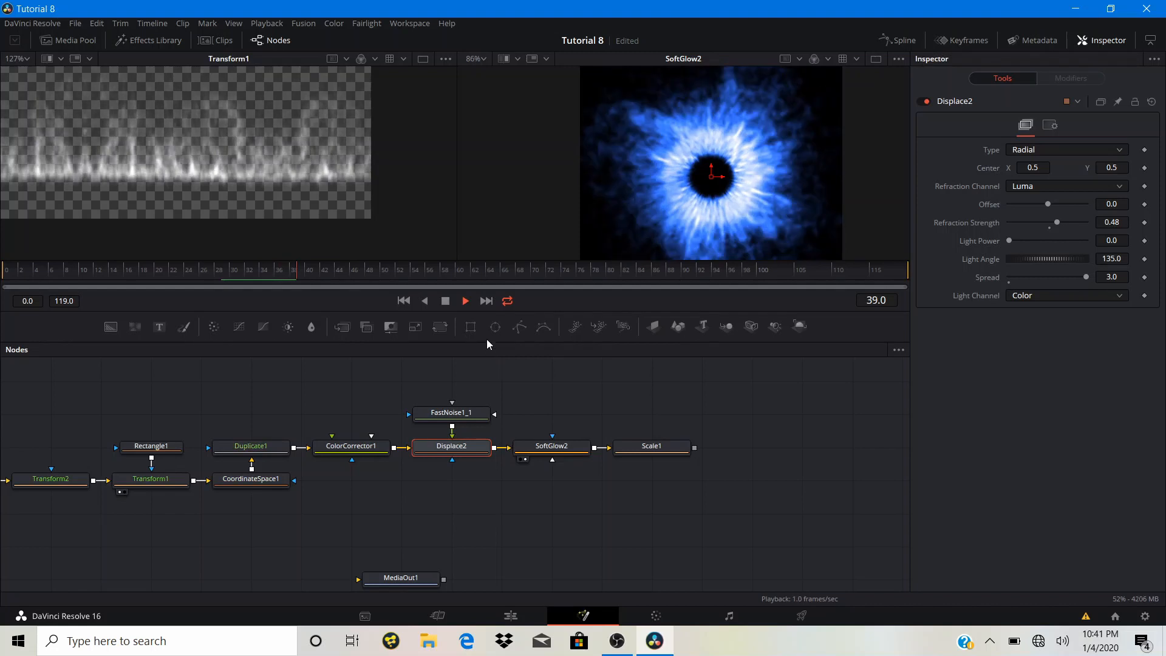
left_click(446, 302)
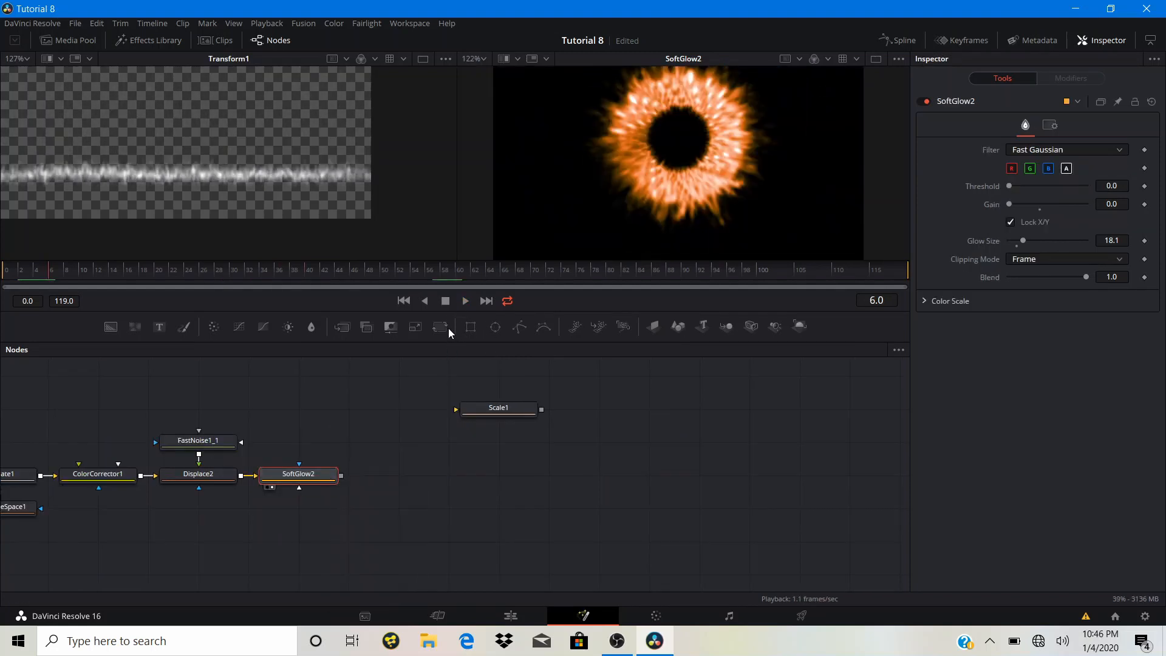
- Add a Transform node after SoftGlow2, show it in the second viewer, and keyframe its Size of 1.0 at frame 6
left_click(441, 326)
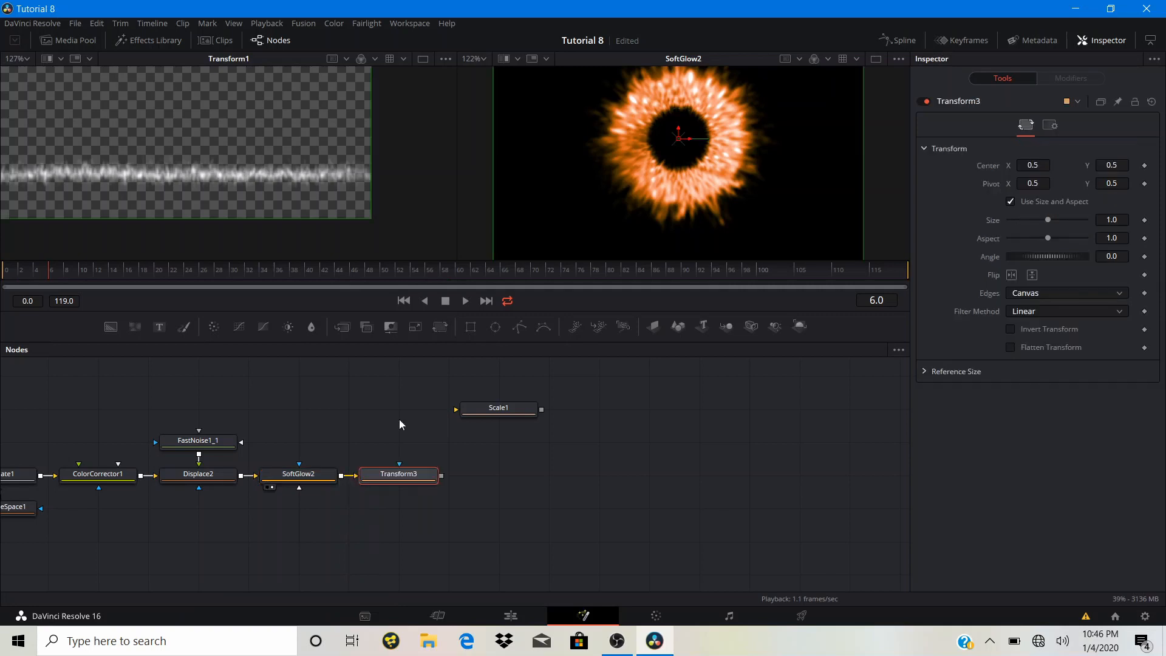
left_click(371, 487)
right_click(994, 222)
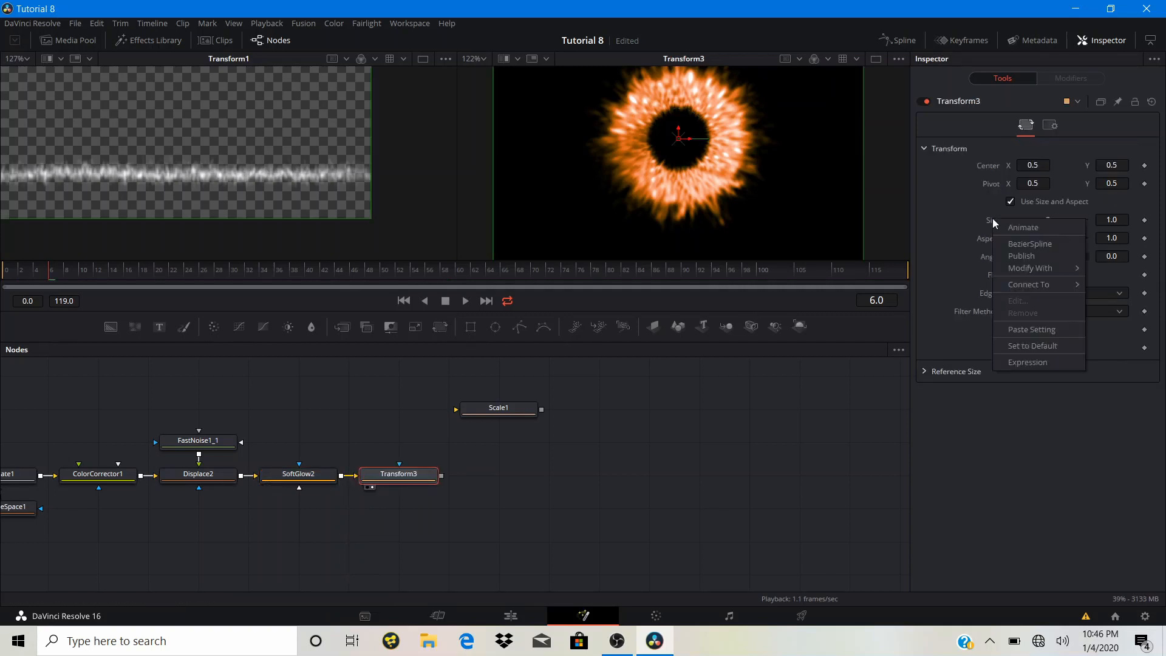
left_click(1144, 221)
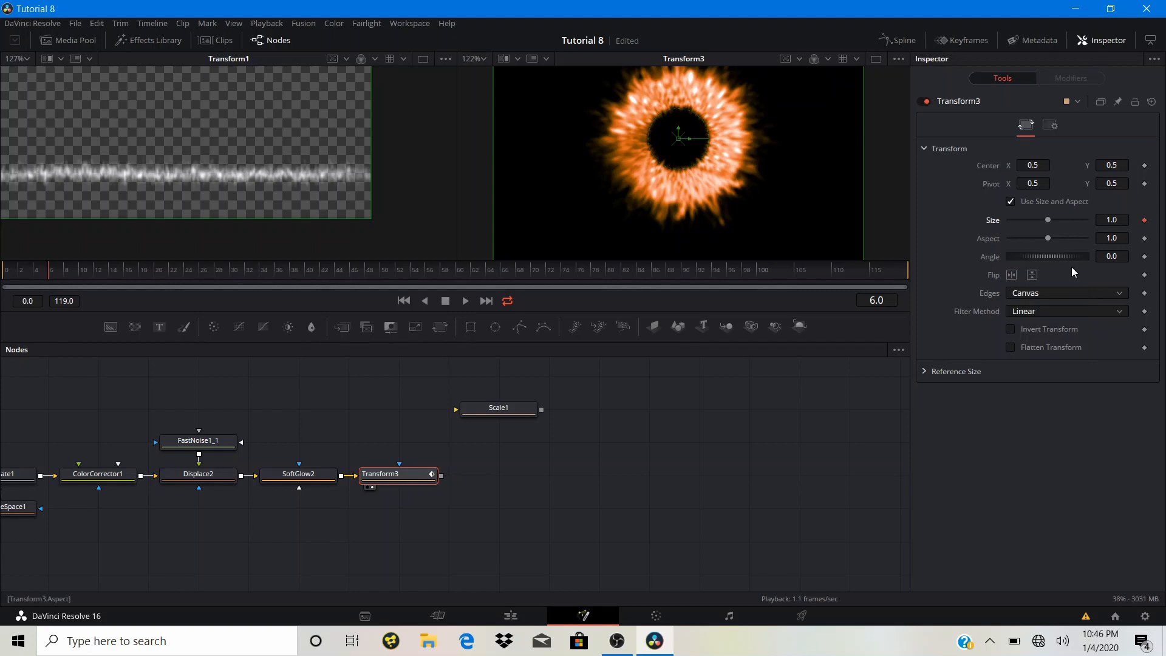
- Set the Size of Transform3 to 0.0 at frame 0 and play back the growing ring
left_click(7, 271)
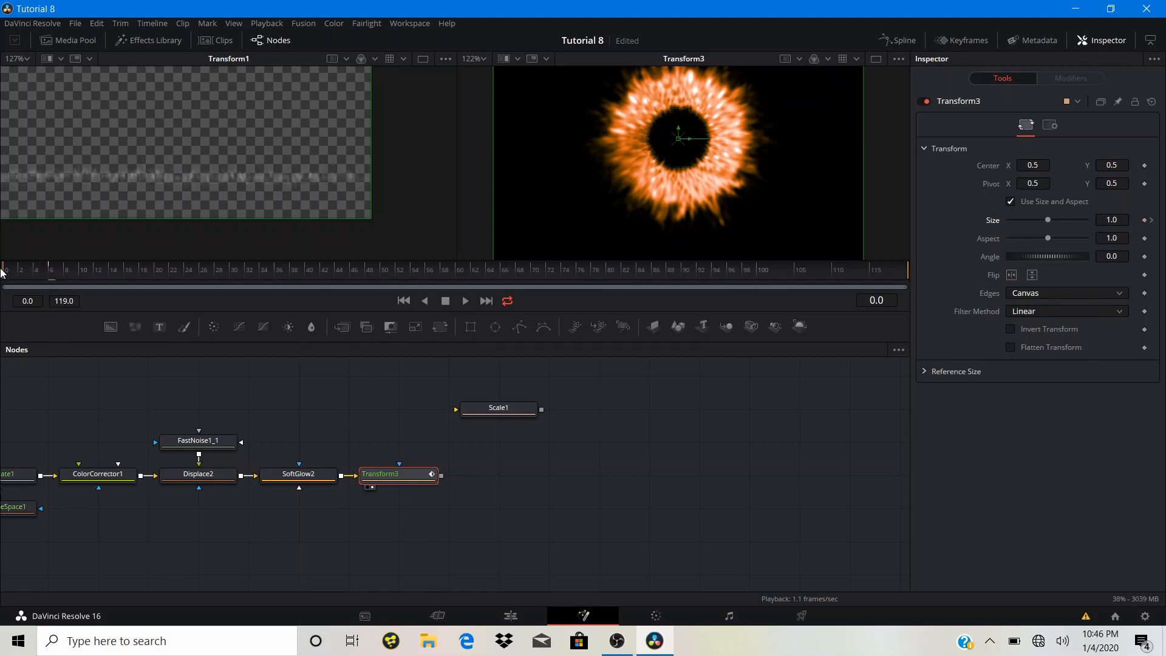
left_click_drag(1051, 224, 1007, 220)
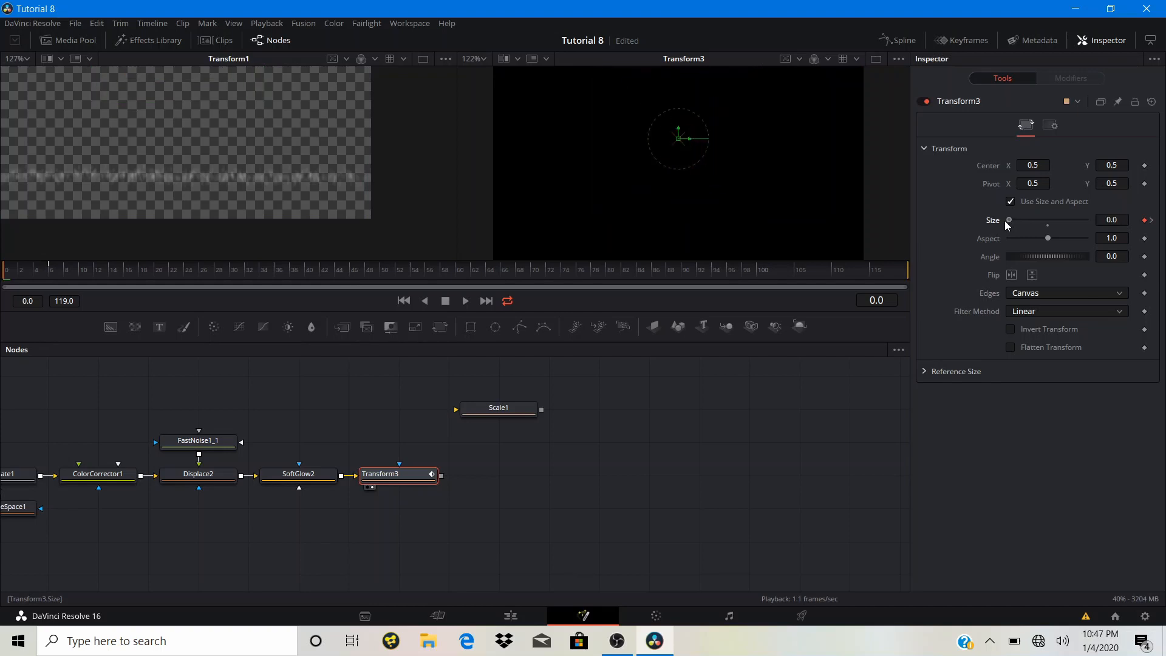
left_click(755, 481)
key("space")
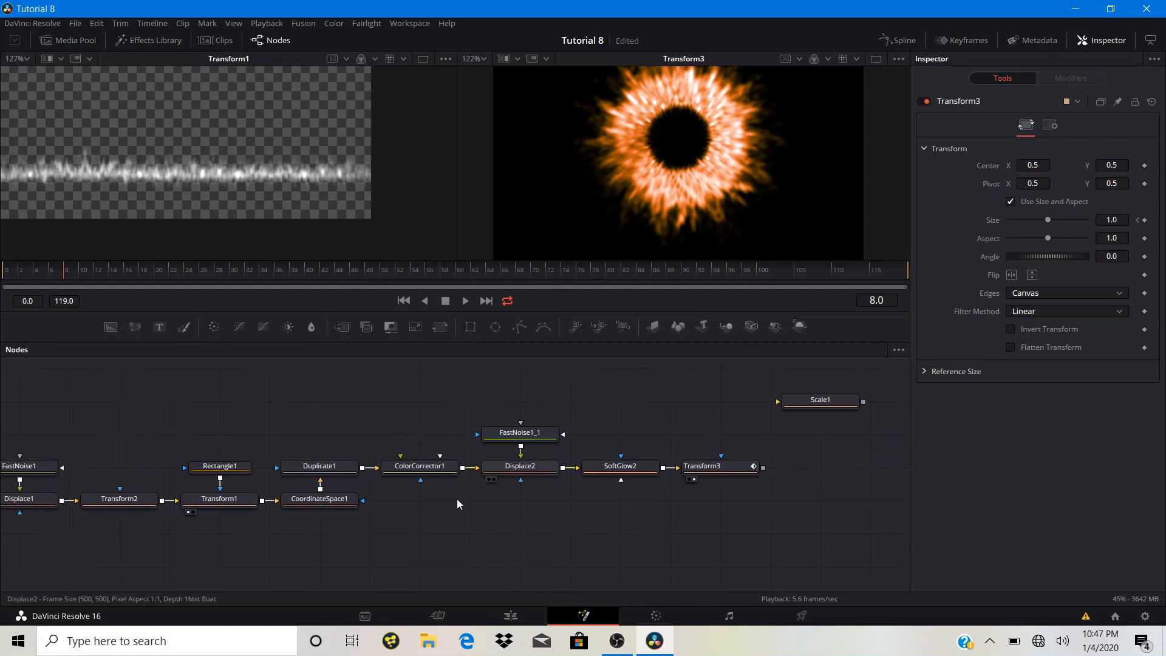
- Add a Color Corrector node after Transform3 and show it in the second viewer
left_click_drag(711, 403, 352, 430)
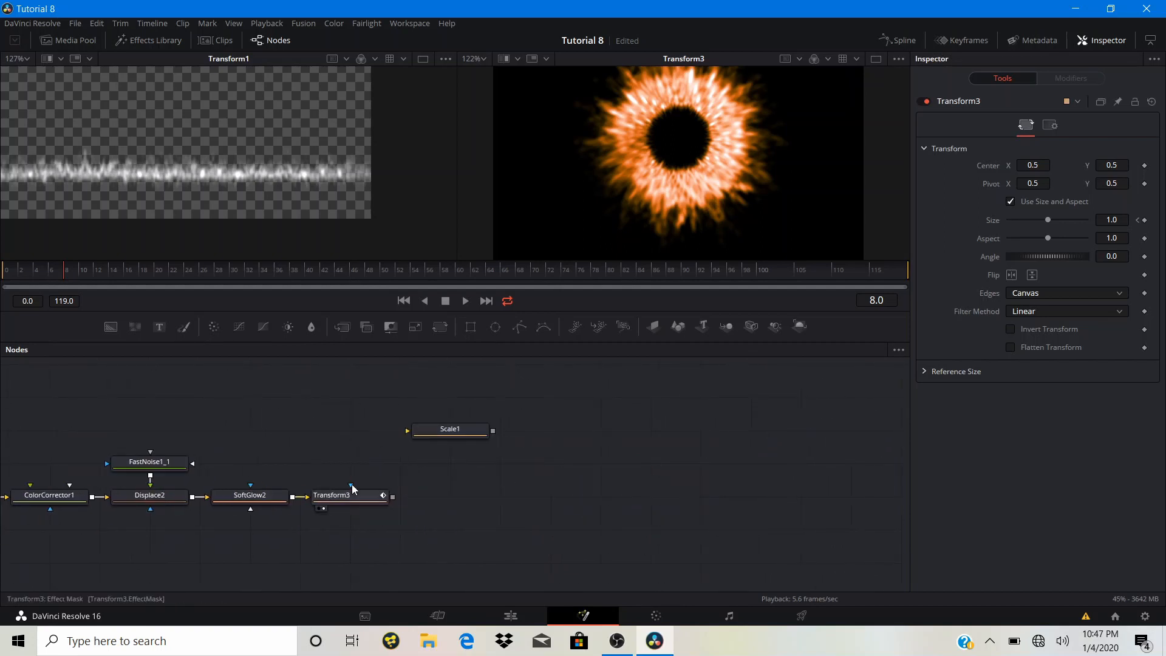
left_click(352, 496)
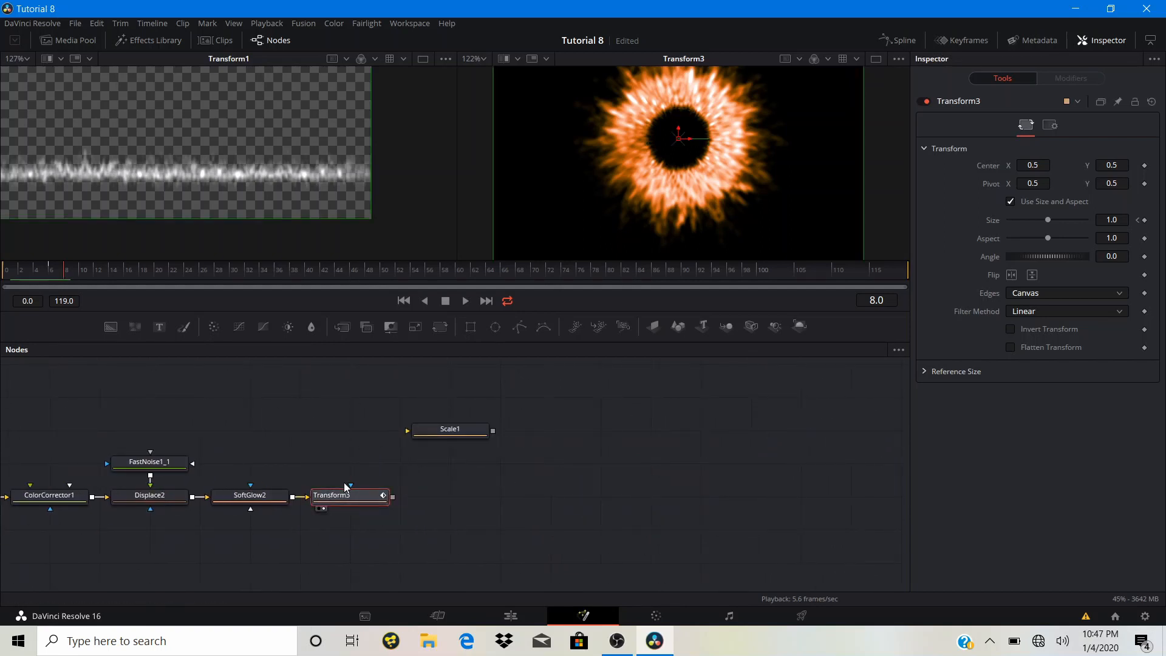
key("shift+space")
type("Grid Warp")
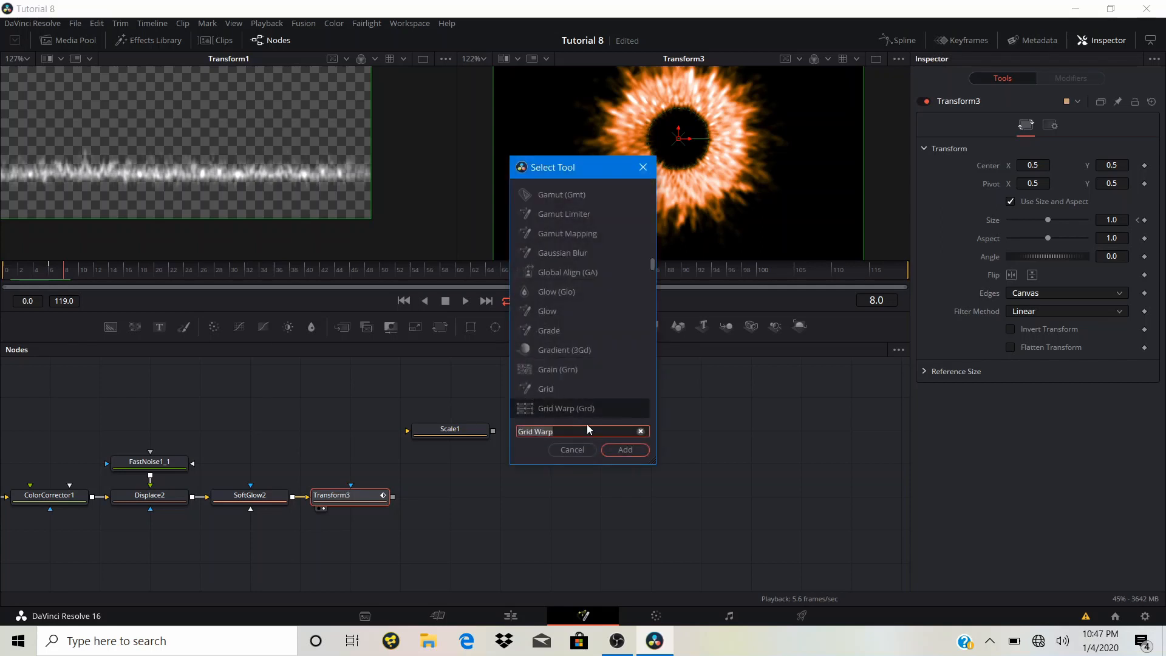
key("ctrl+a")
type("cc")
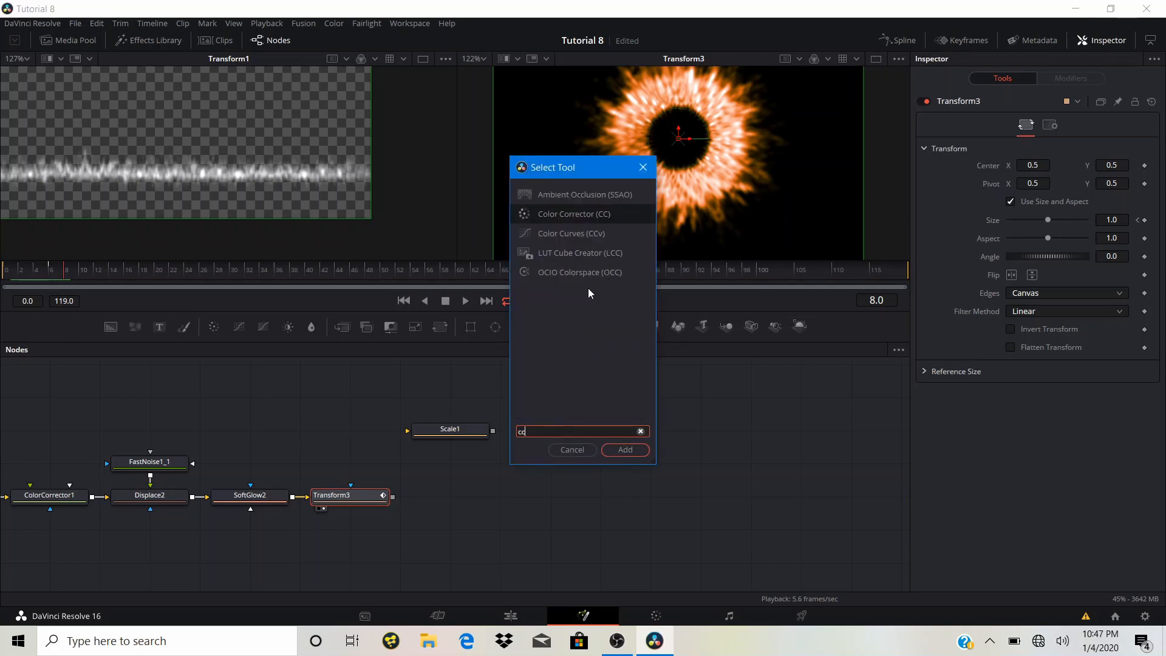
left_click(621, 450)
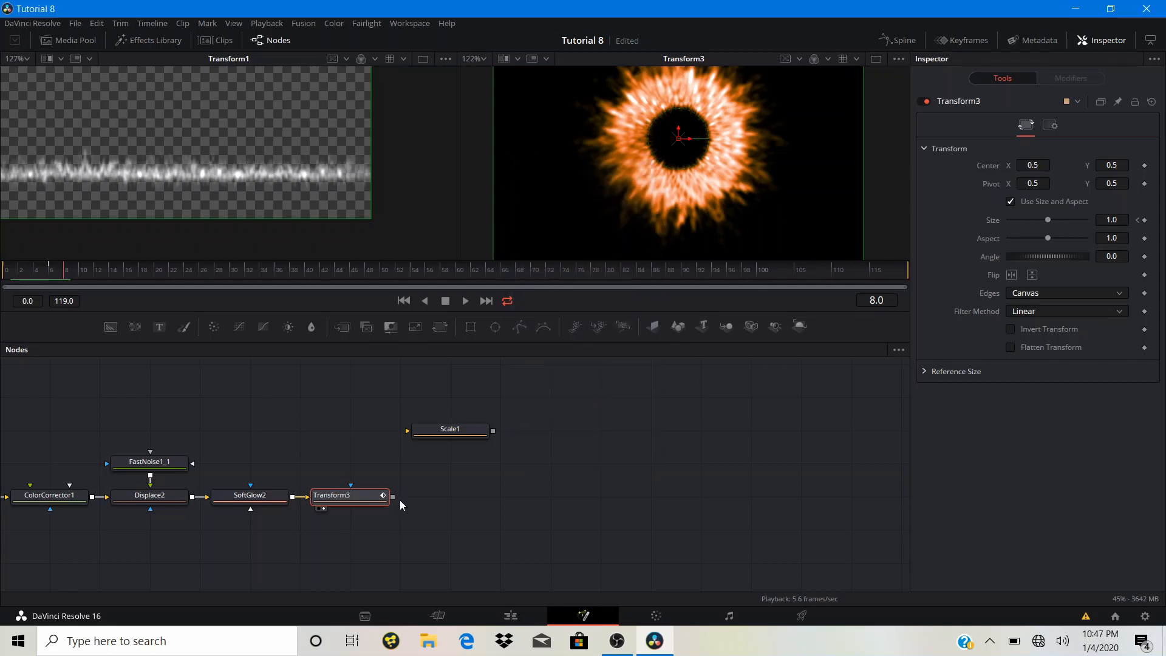
left_click(423, 508)
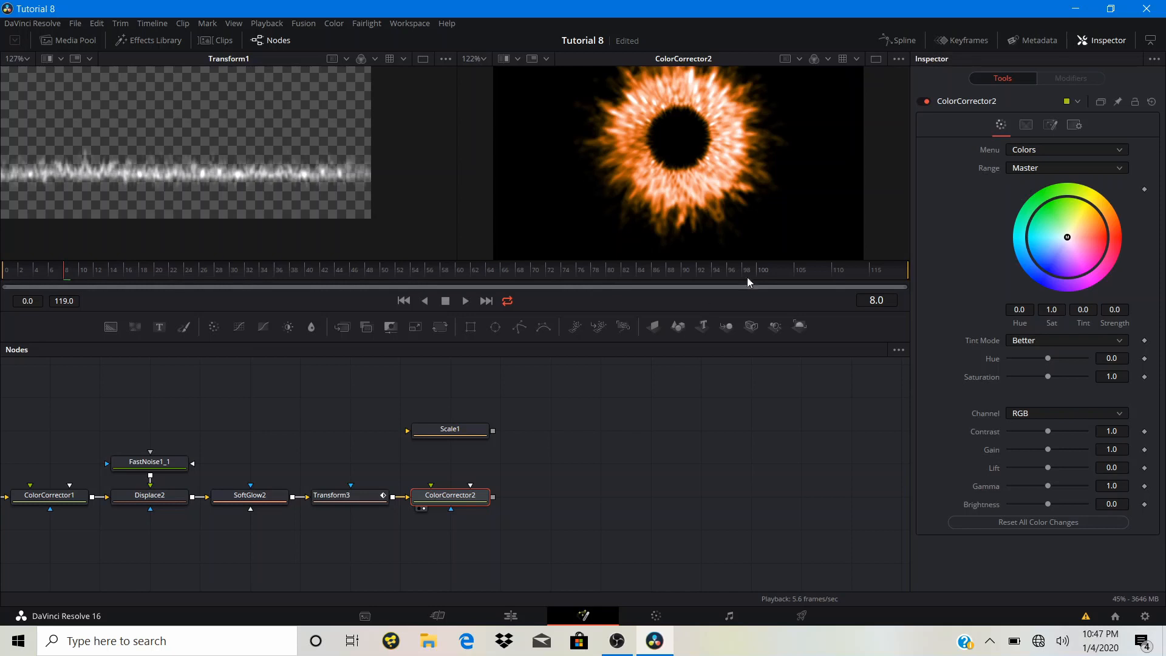
- Keyframe the Brightness of ColorCorrector2 at 0.0 on frame 90
left_click(681, 274)
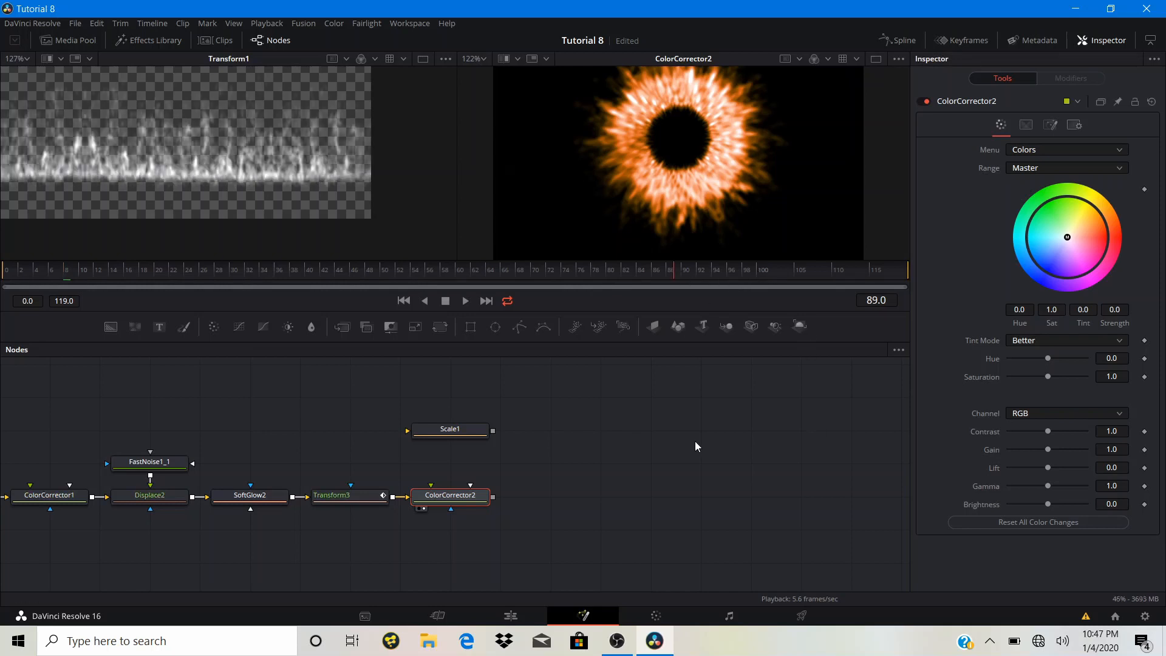
left_click(486, 301)
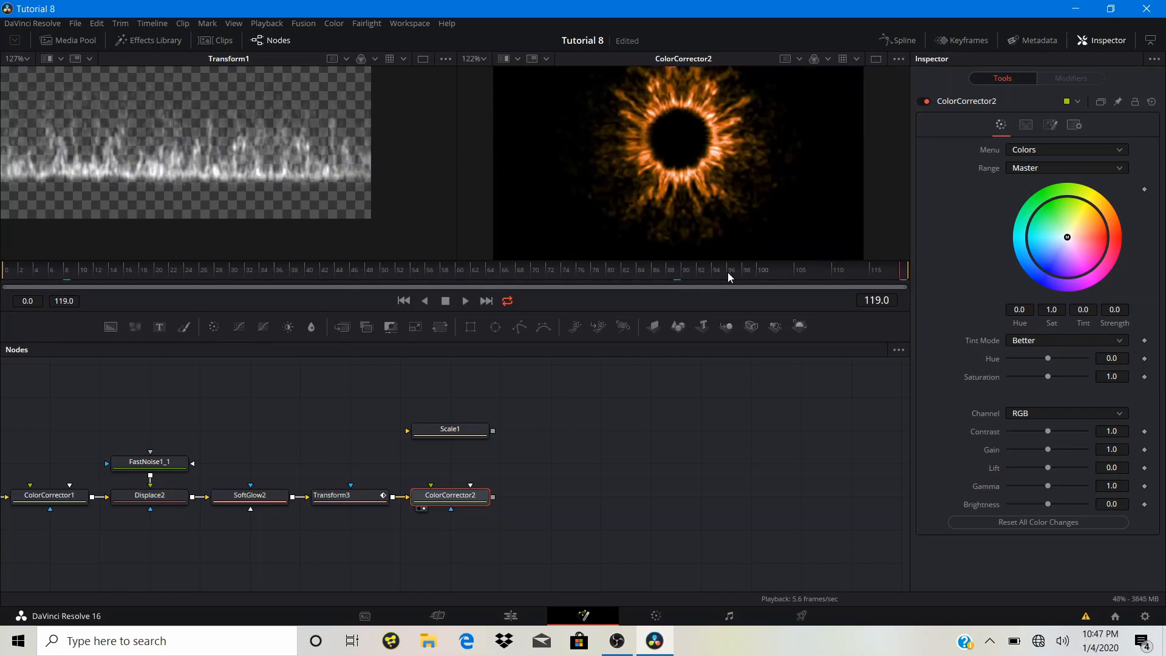
left_click(680, 271)
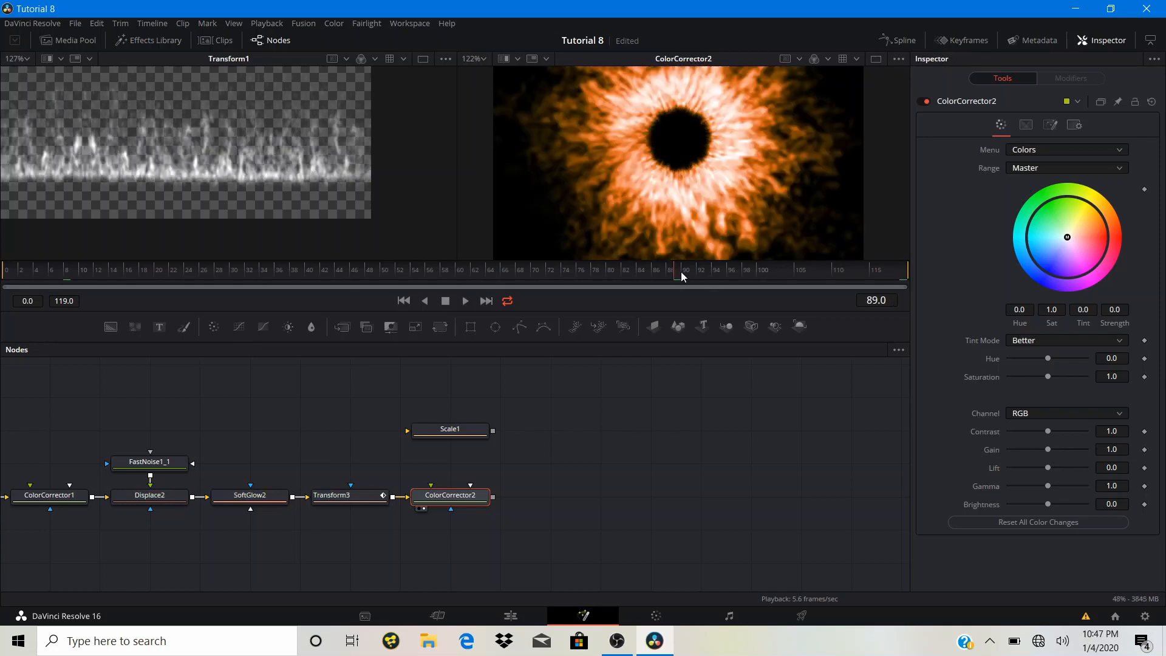
left_click_drag(680, 271, 689, 295)
key("Left")
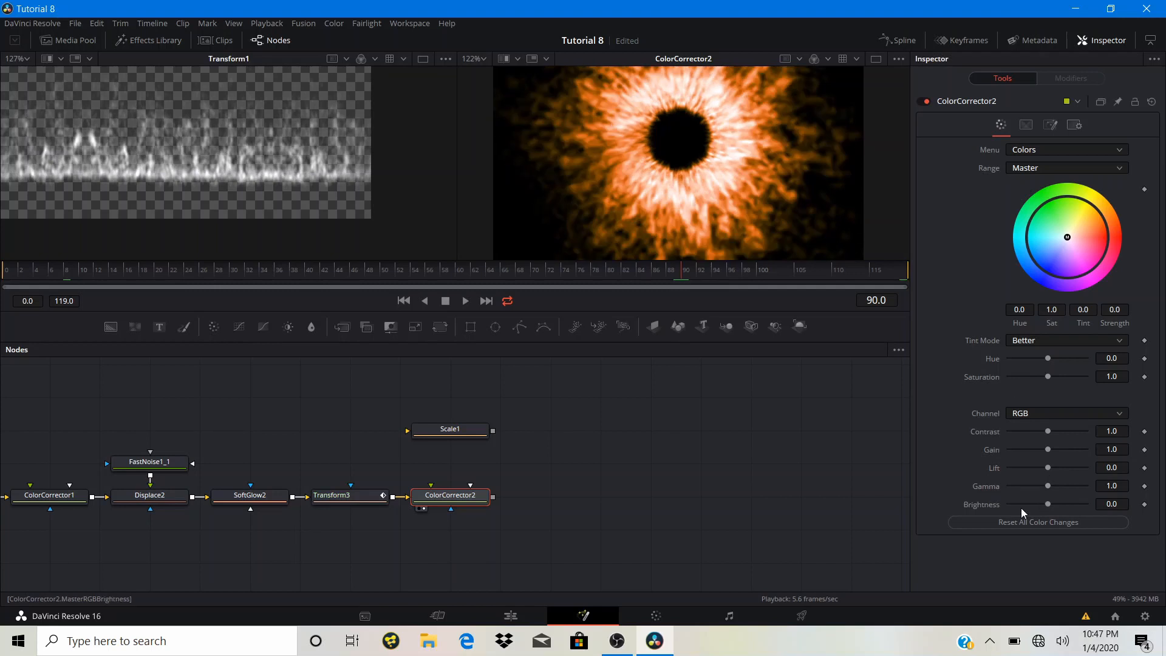
right_click(978, 504)
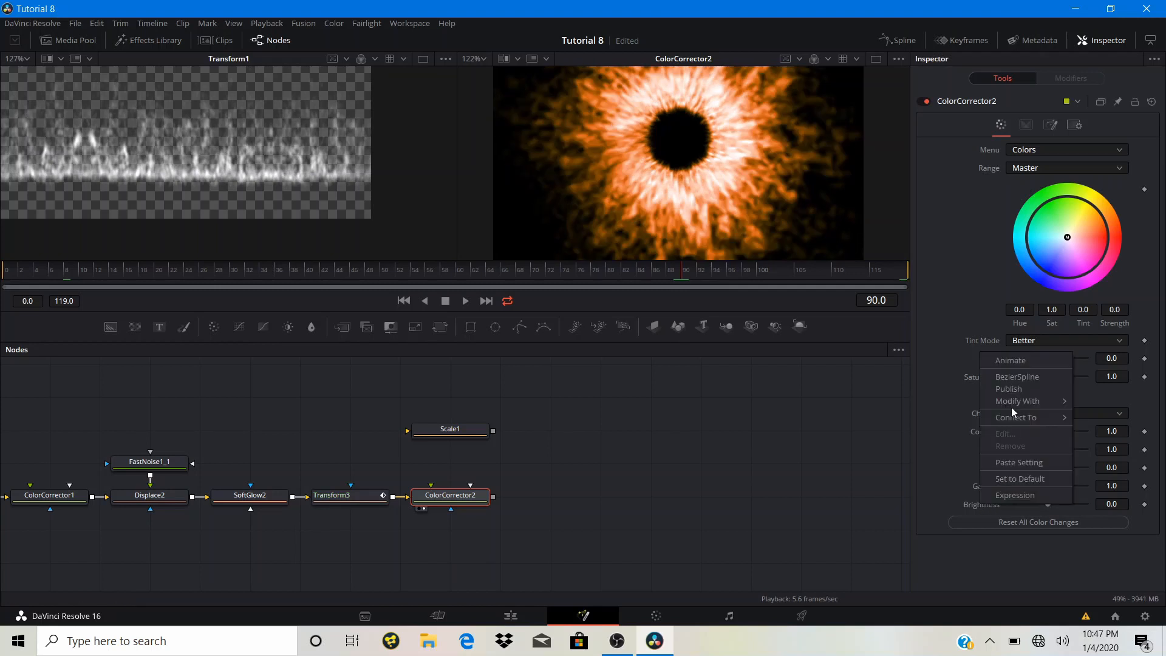
left_click(1010, 361)
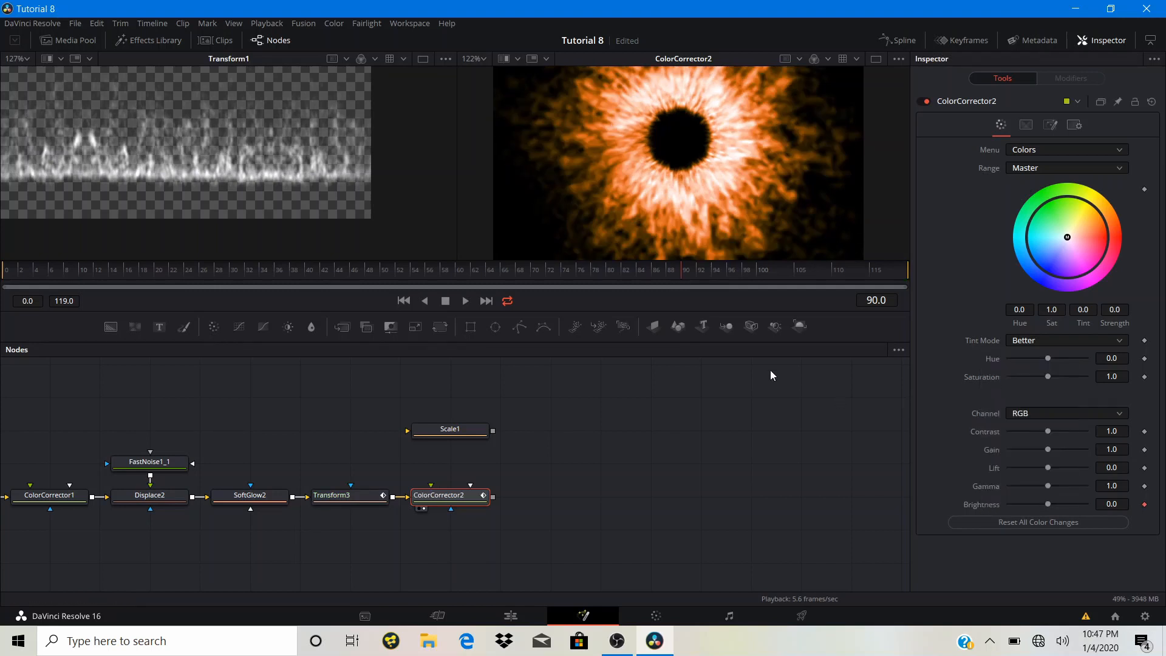
- Set the Brightness of ColorCorrector2 to -1.0 at frame 100 and play back the fade-out from about frame 84
left_click(759, 270)
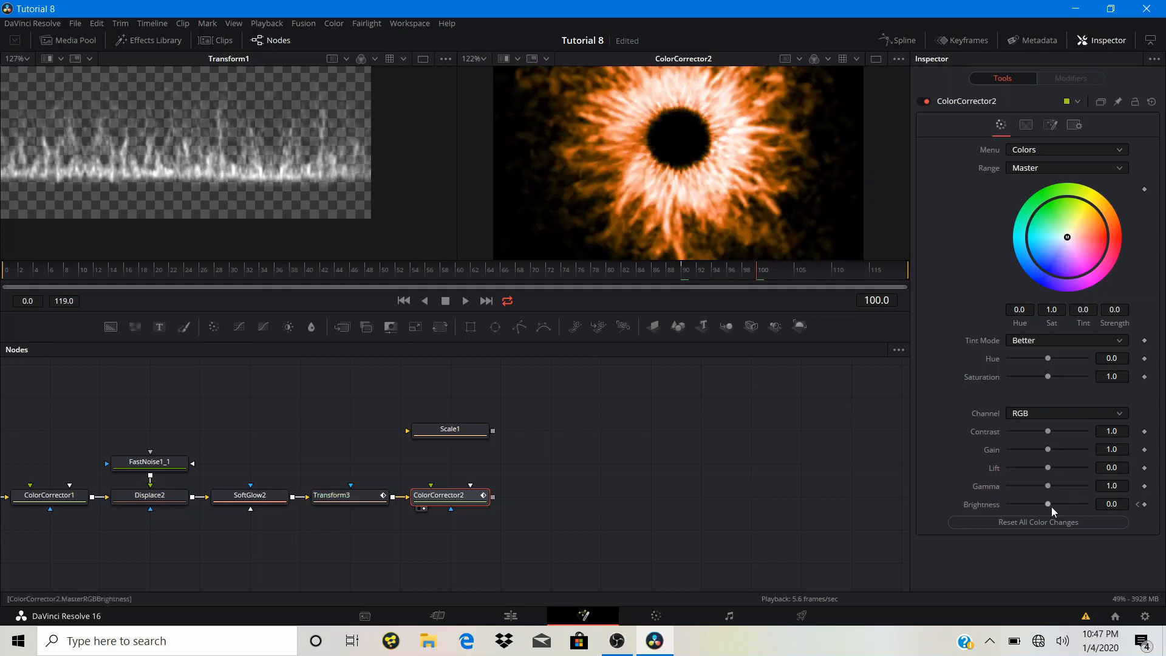
left_click_drag(1047, 504, 872, 506)
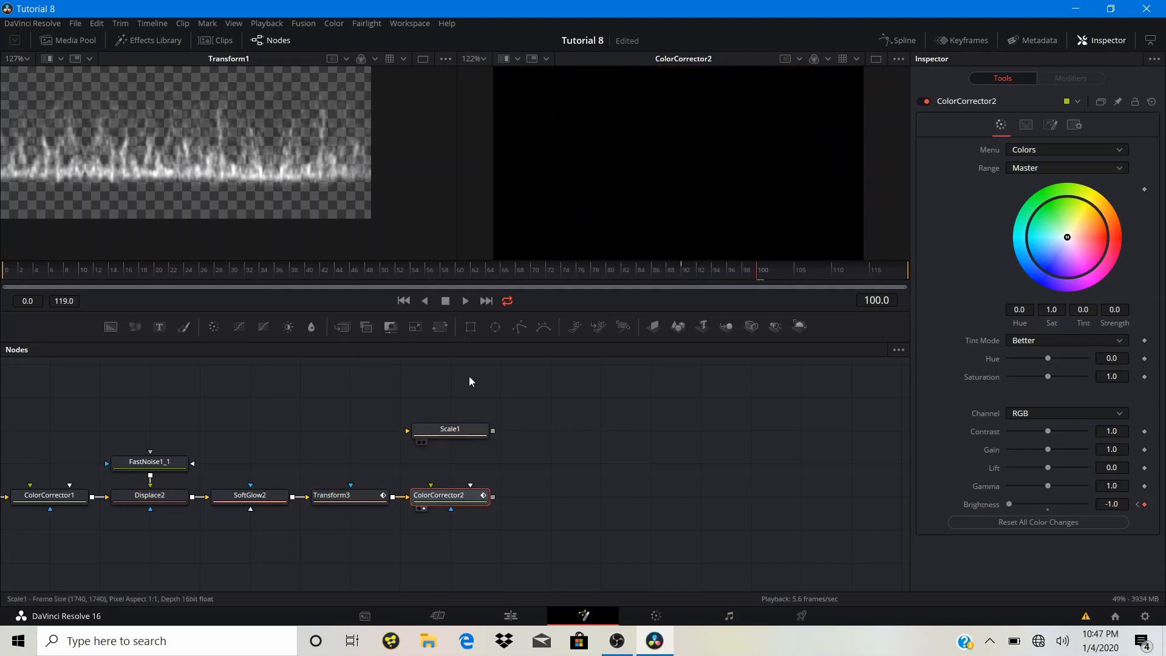
left_click(647, 271)
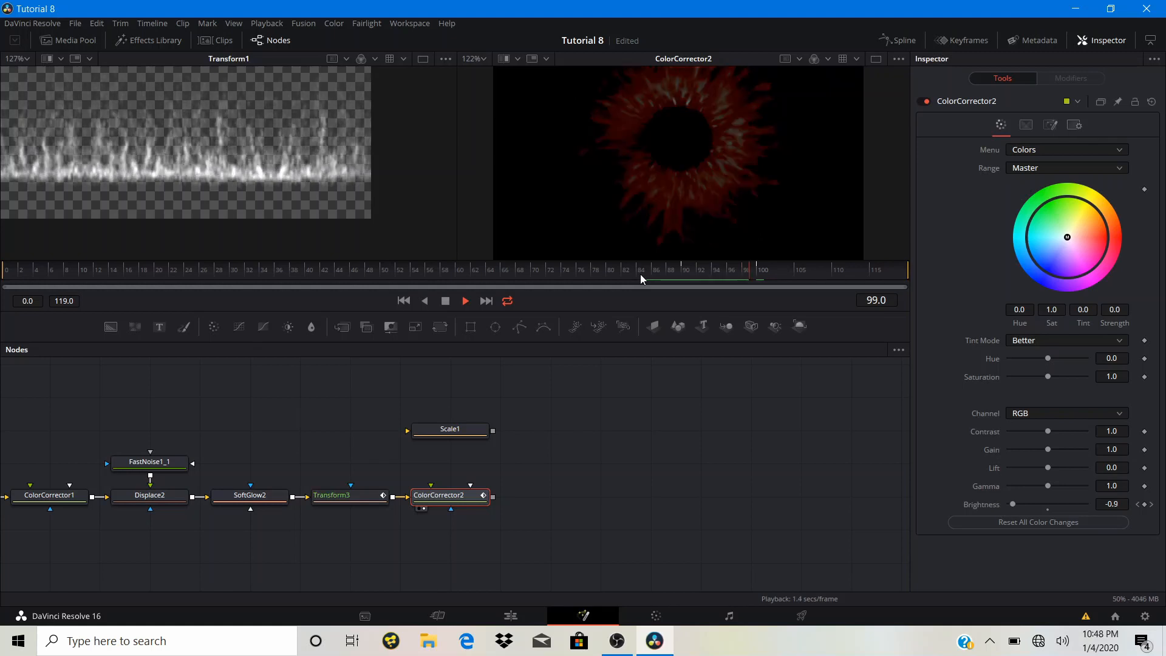
left_click_drag(594, 468, 861, 471)
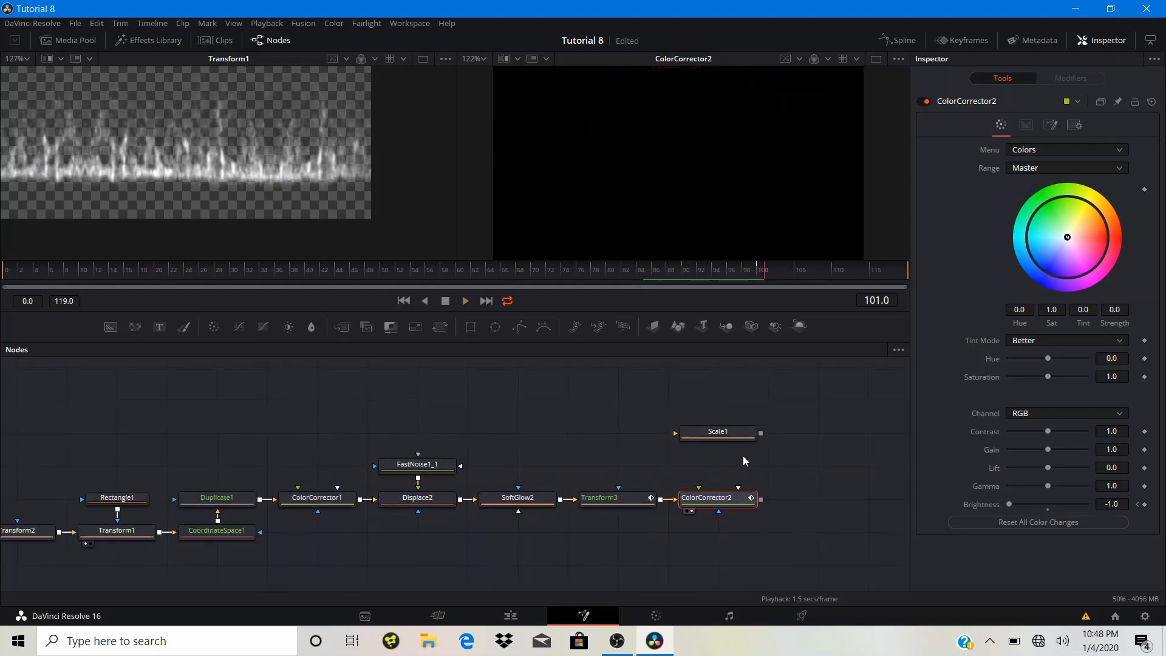
- Save the project
left_click_drag(257, 397, 741, 408)
left_click_drag(544, 479, 528, 417)
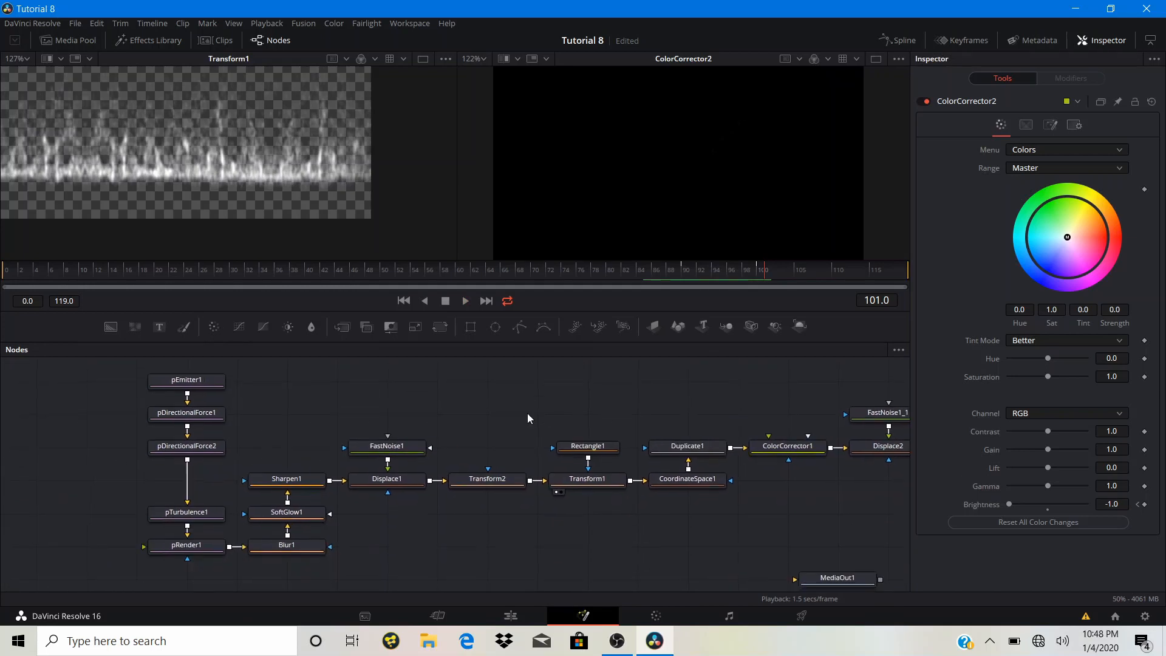
key("ctrl+s")
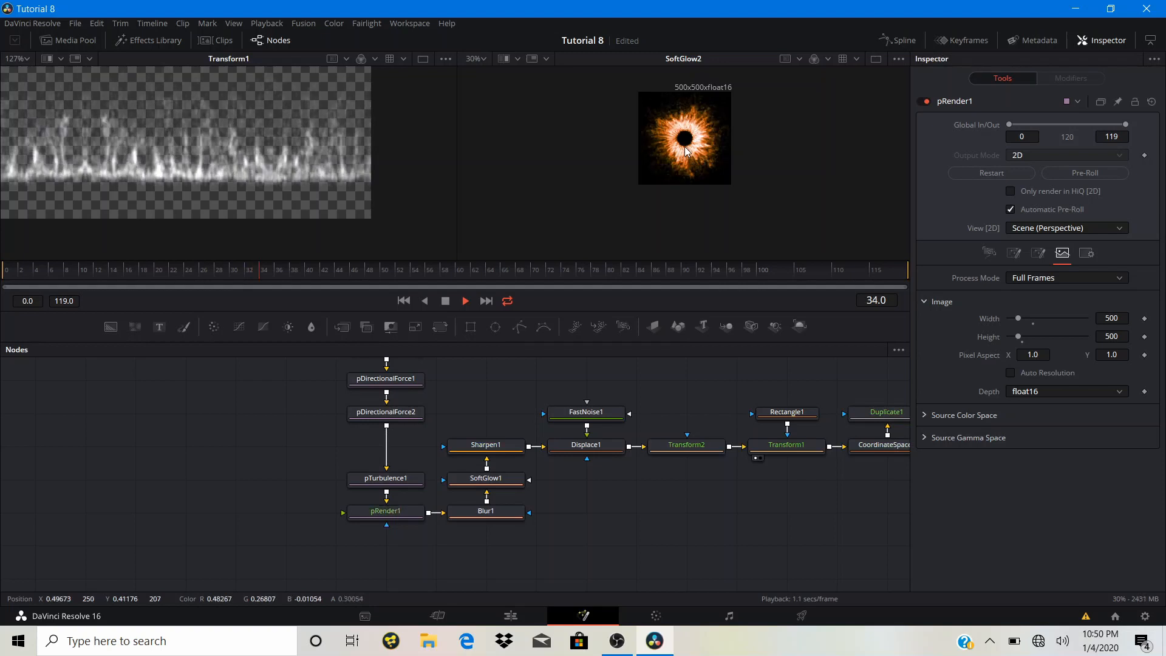
- Stop the playback, pull SoftGlow2 out of the node chain and show Transform3 in the second viewer
key("space")
left_click_drag(682, 385, 312, 398)
left_click_drag(649, 413, 186, 411)
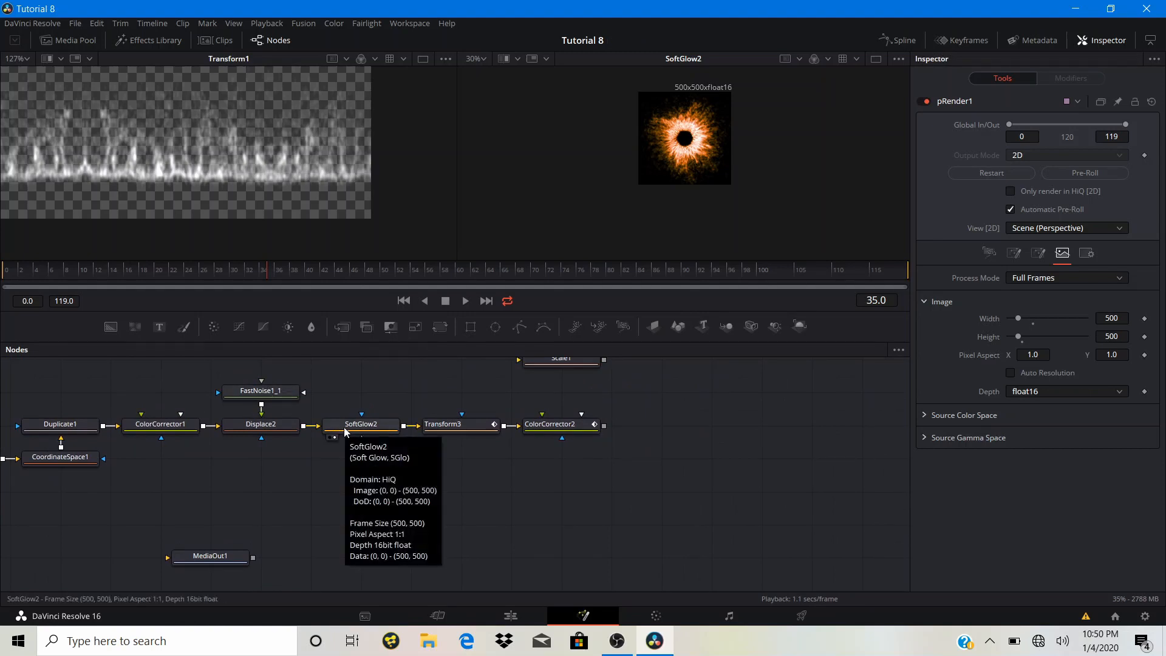
left_click_drag(344, 431, 698, 396)
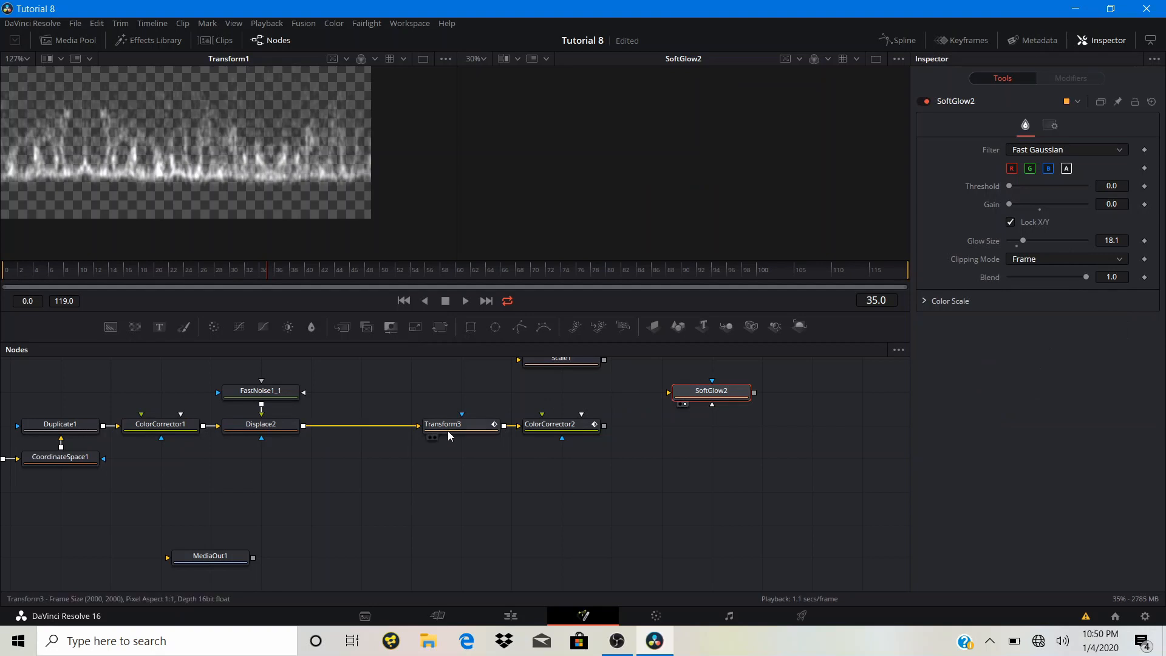
left_click(435, 436)
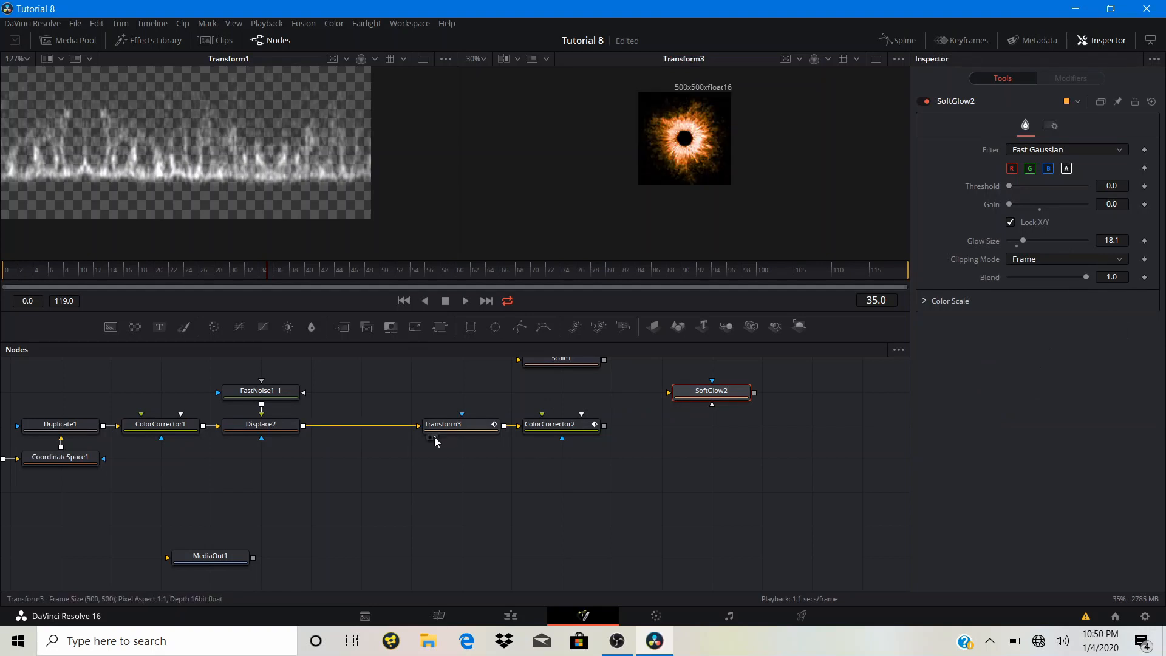
- Insert an XGlow node between Displace2 and Transform3
left_click(267, 429)
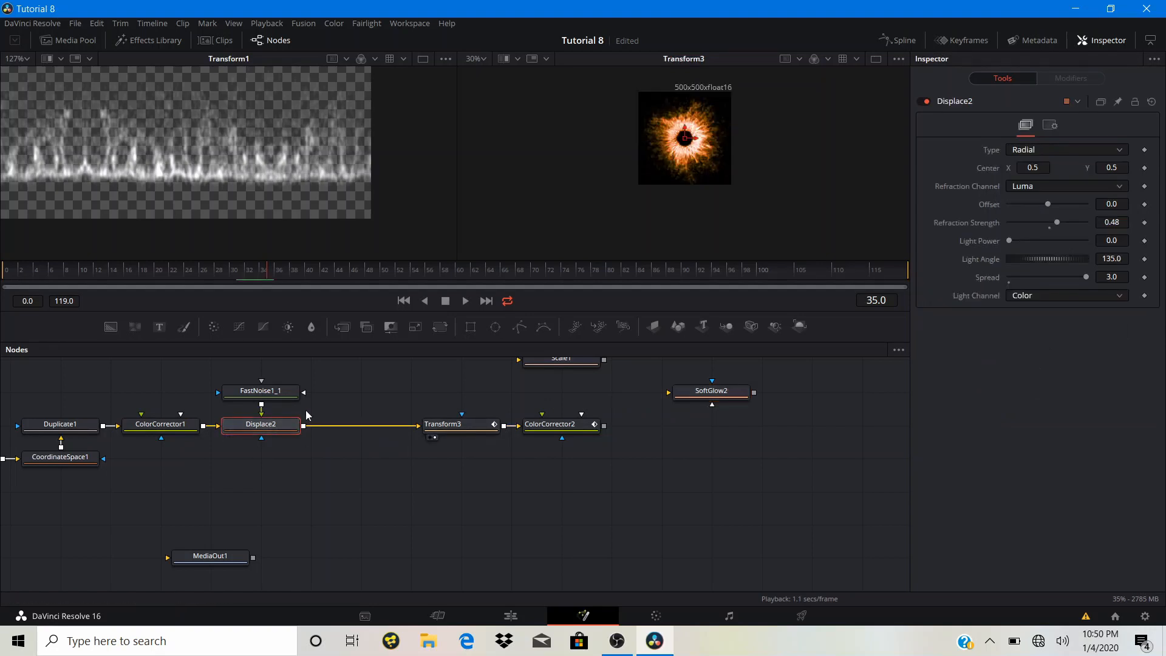
key("shift+space")
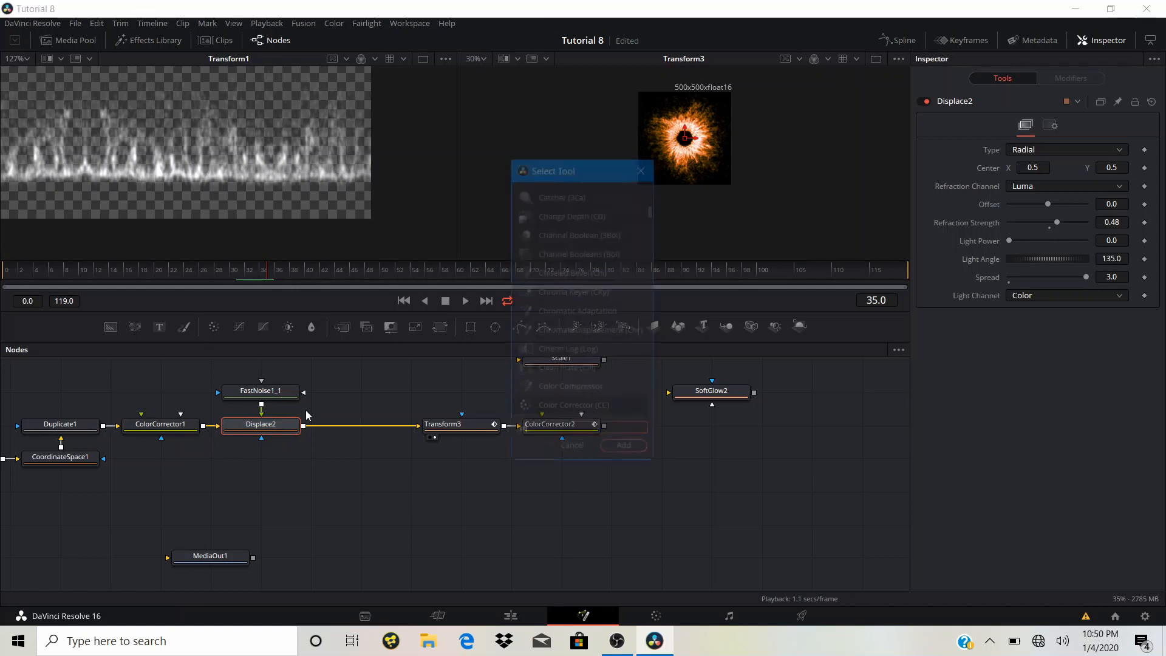
type("cc")
key("BackSpace")
key("BackSpace")
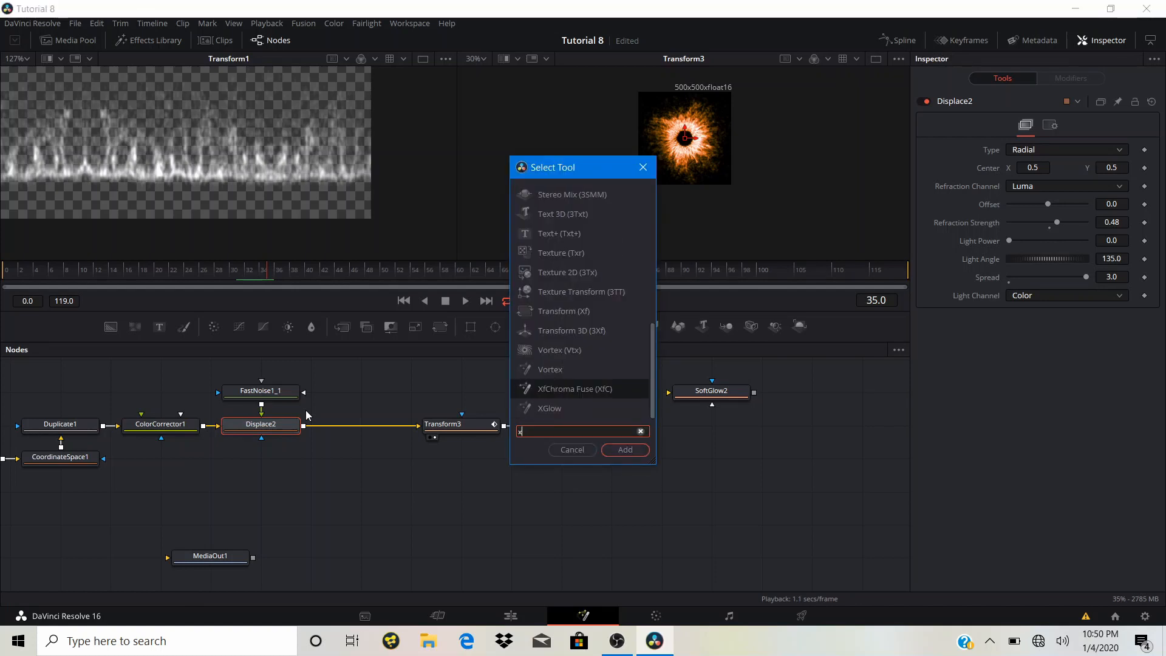
type("xg")
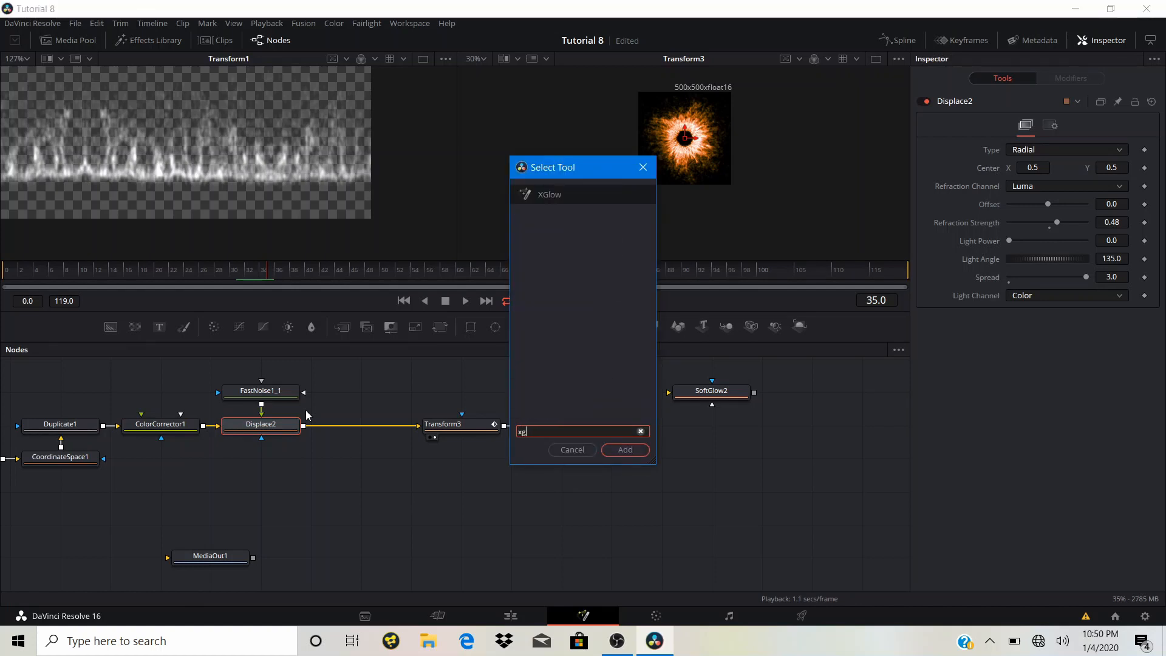
left_click(624, 449)
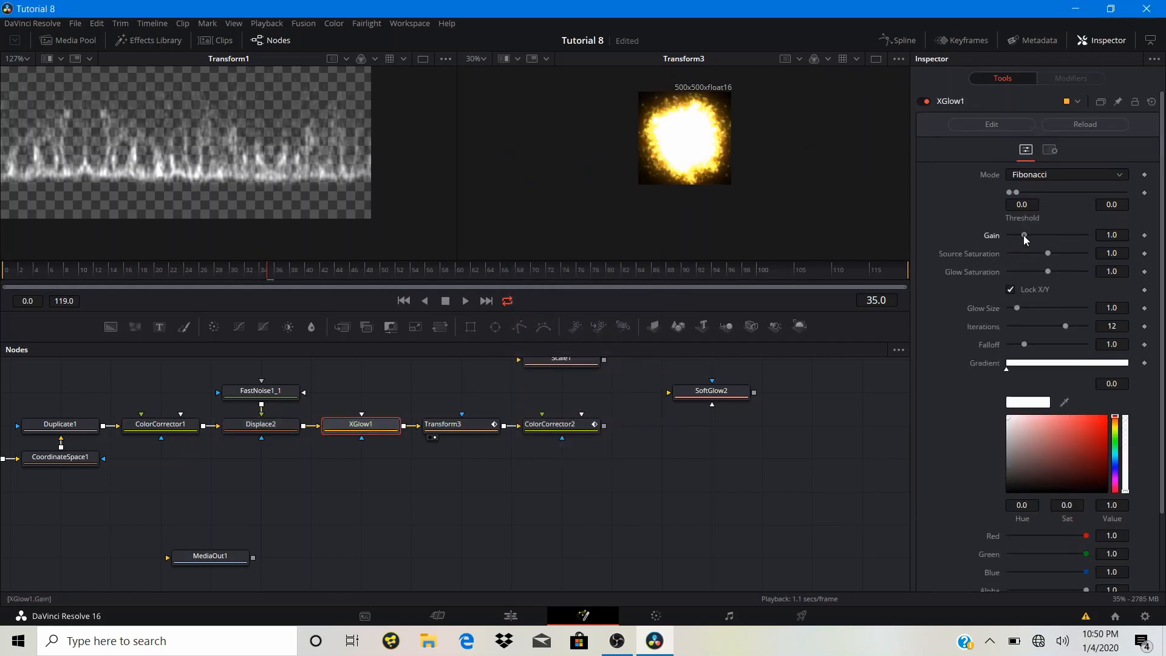
- Set the Gain of XGlow1 to 0.039 and its gradient colour to red with Sat 0.988 and Value 0.953
left_click_drag(1023, 235, 1010, 238)
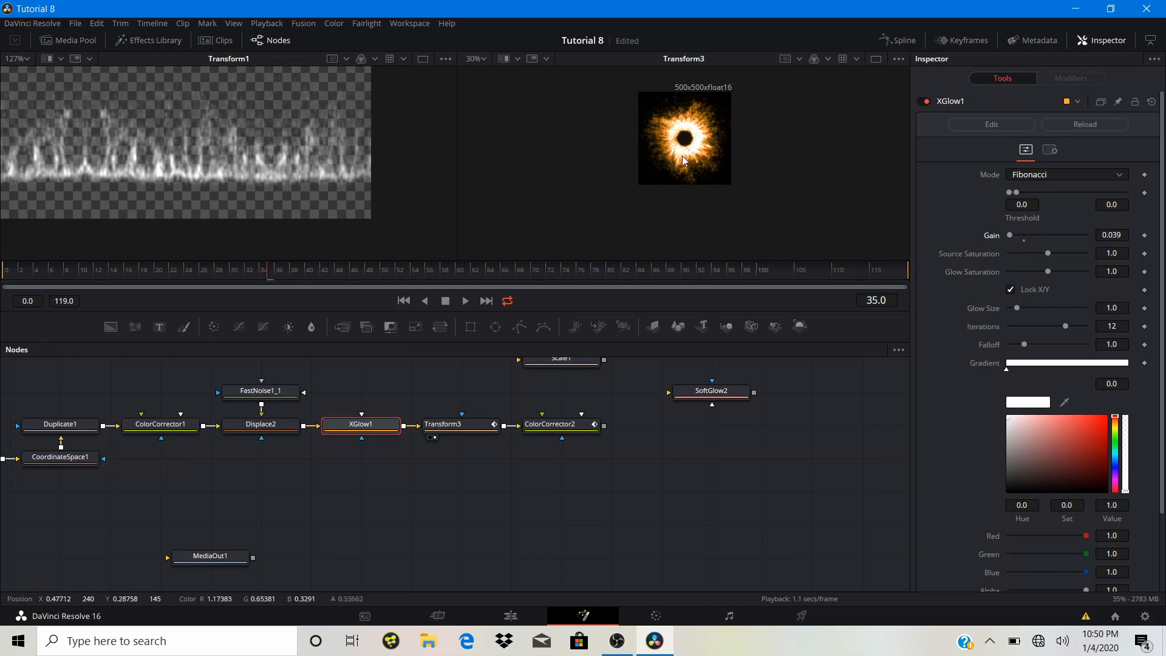
scroll(718, 152, "up", 5)
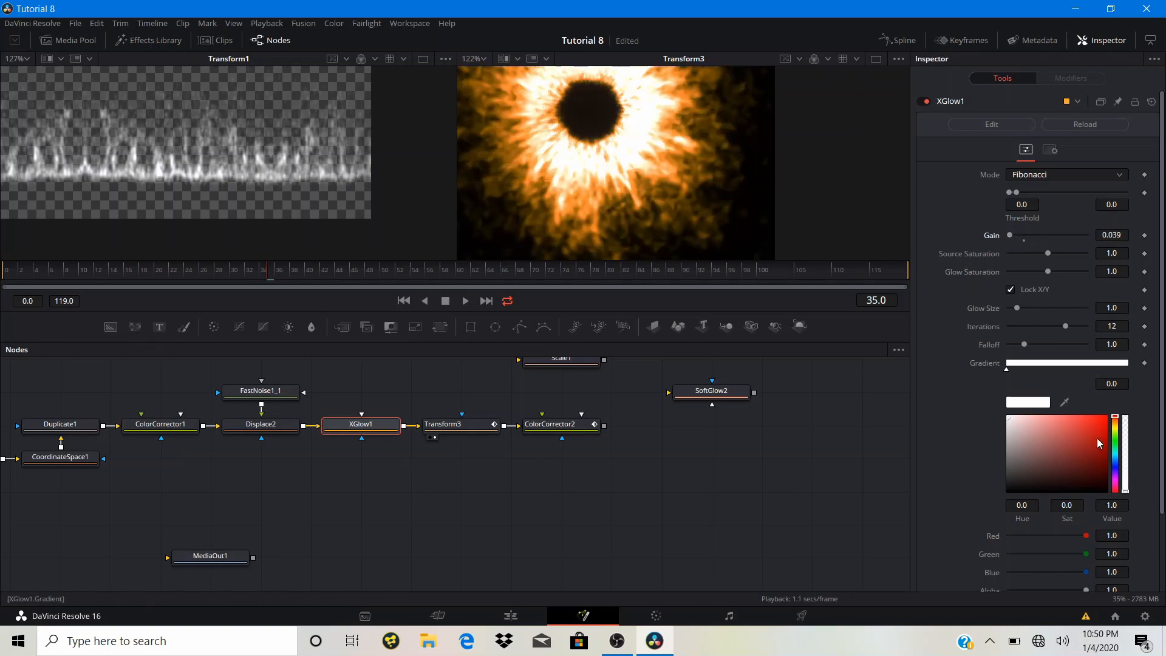
left_click_drag(1096, 438, 1105, 419)
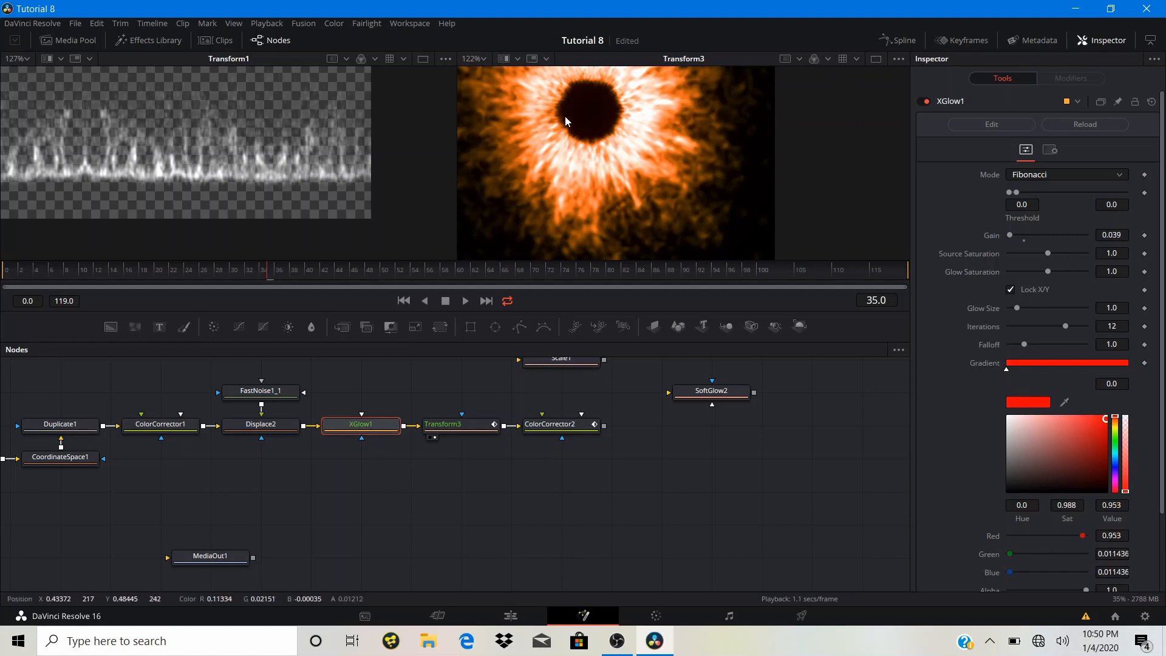
left_click_drag(565, 115, 650, 163)
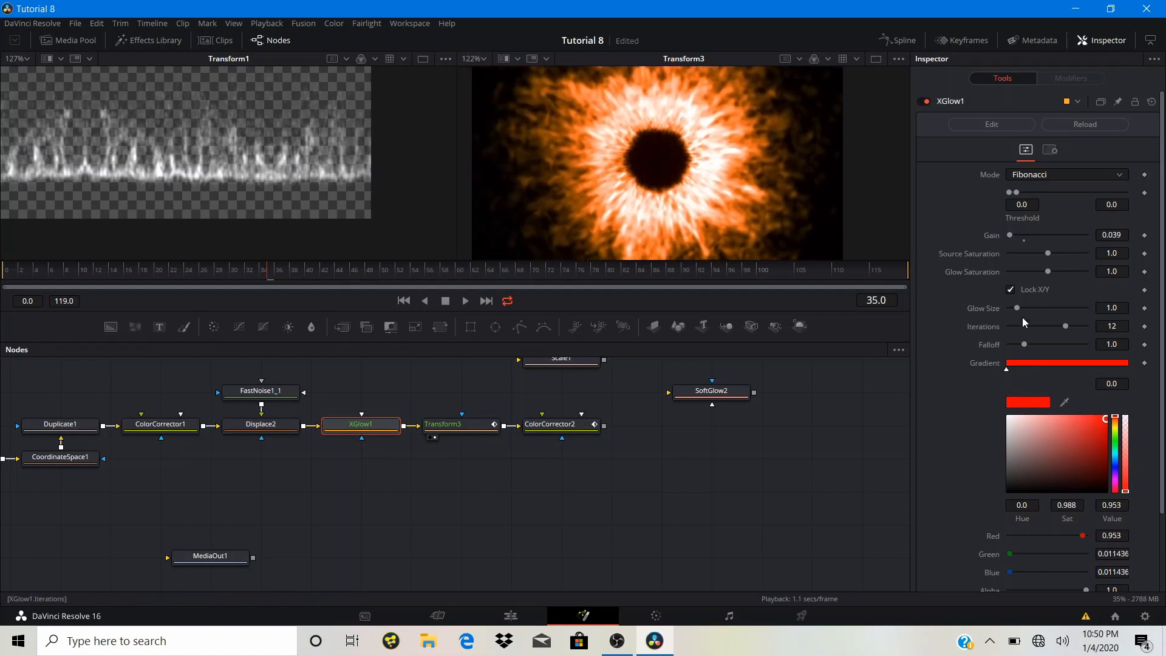
- Set the Glow Size of XGlow1 to 4.804, Gain to 0.197 and Falloff to 3.0, and play back the result
left_click_drag(1017, 312, 1045, 315)
left_click_drag(1010, 235, 1013, 235)
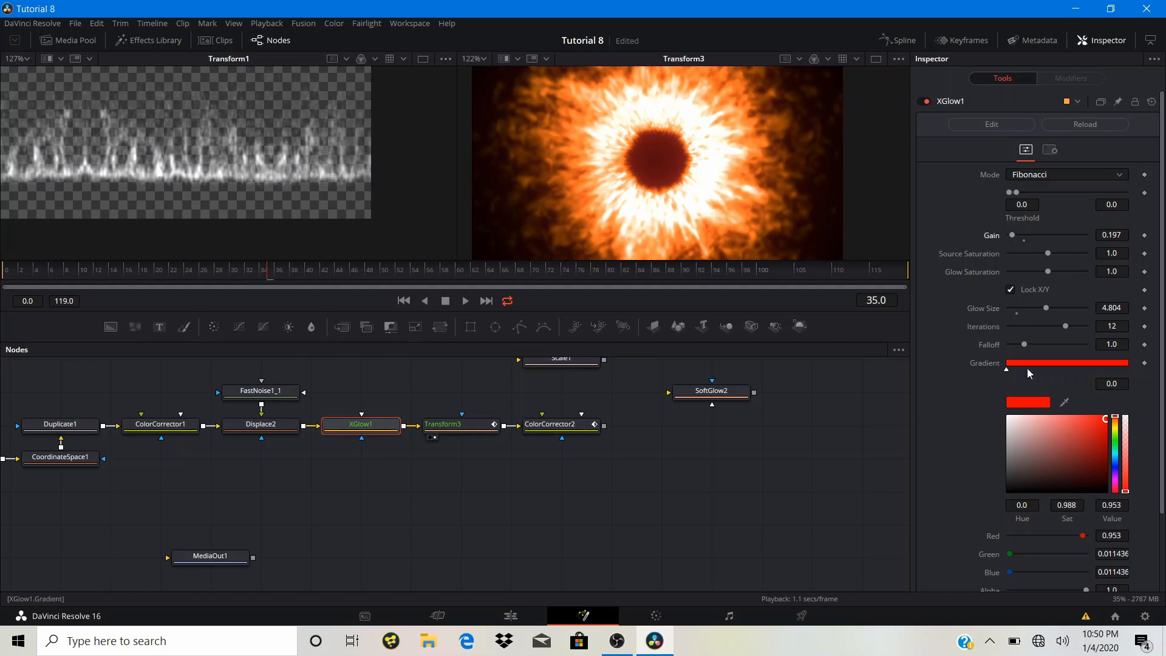
left_click_drag(1023, 344, 1092, 355)
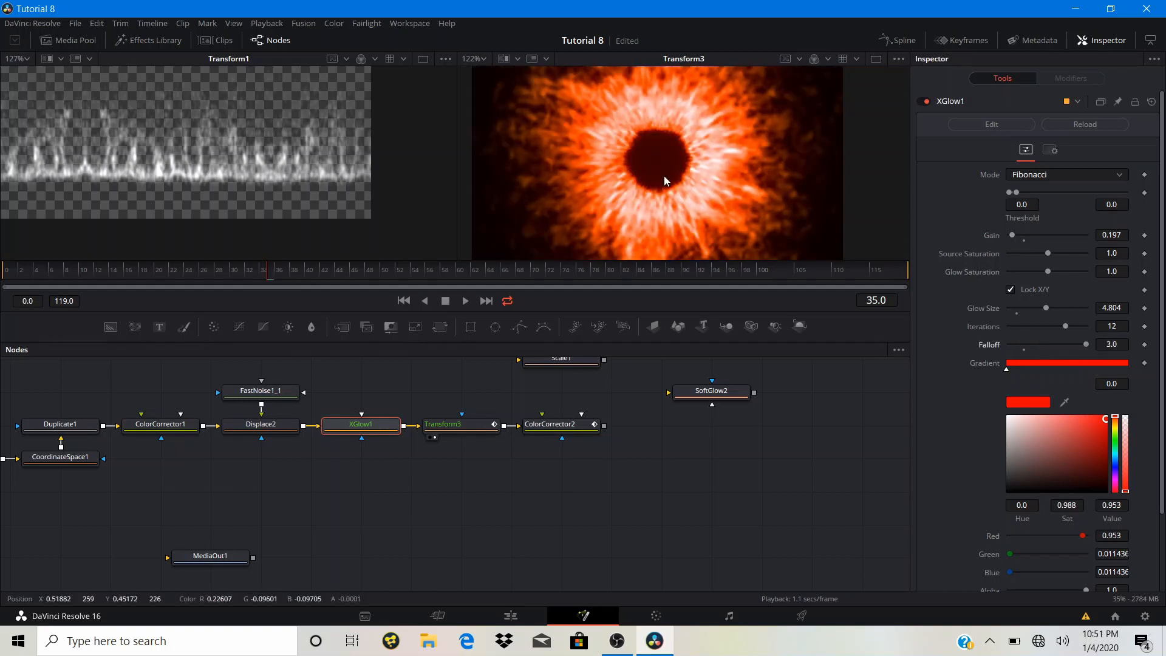
scroll(661, 167, "down", 5)
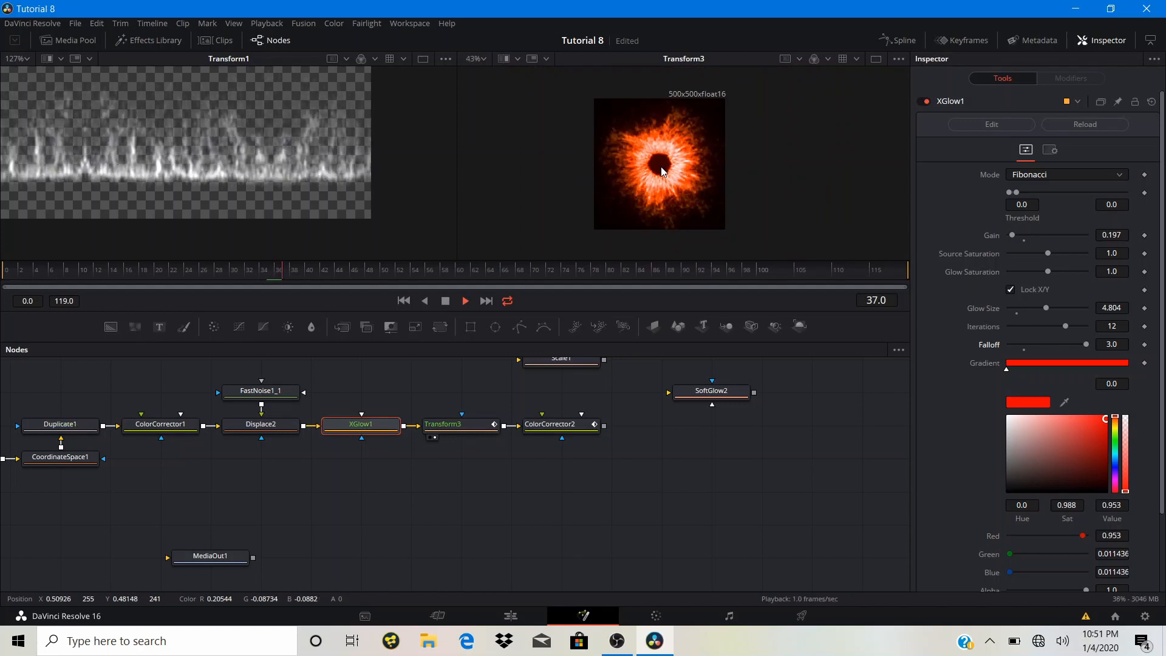
scroll(662, 170, "up", 5)
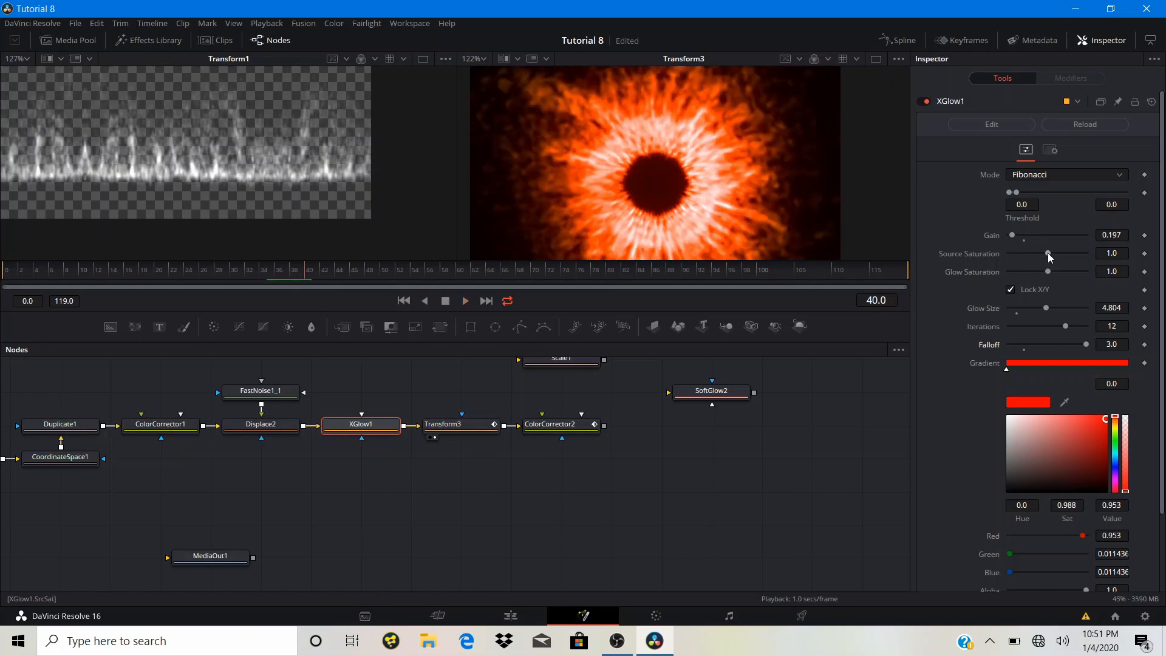
- Set the Glow Saturation of XGlow1 to 2.0 and its gradient colour to green with Hue 0.24, Sat 0.898 and Value 0.89
left_click_drag(1048, 269, 1094, 283)
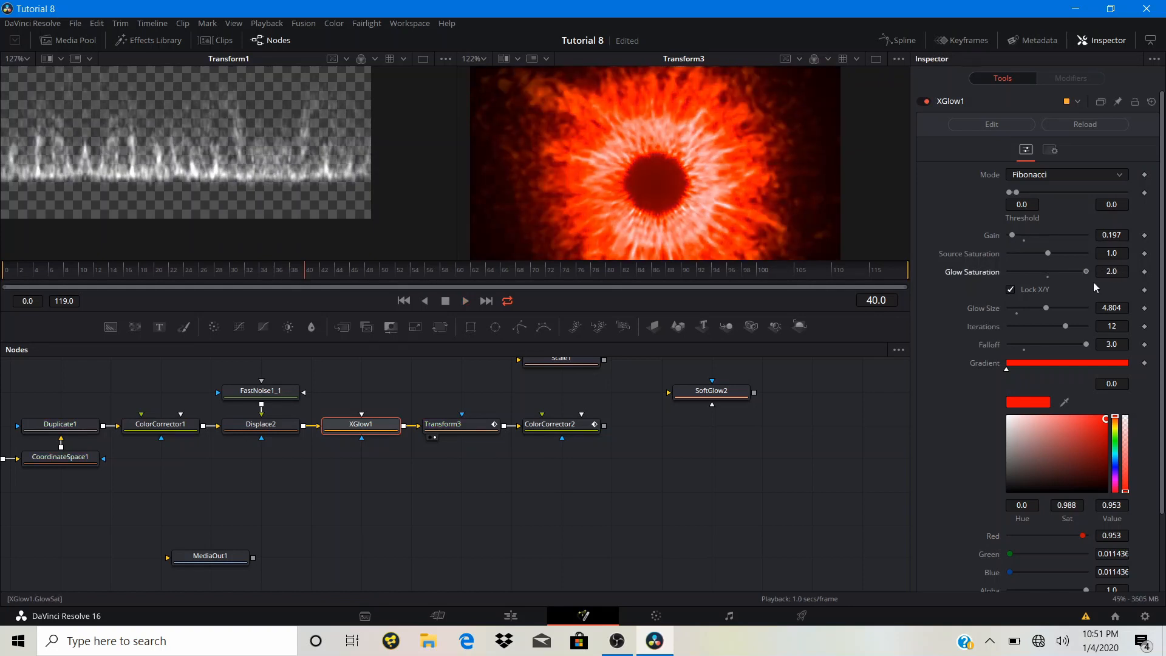
left_click(1114, 434)
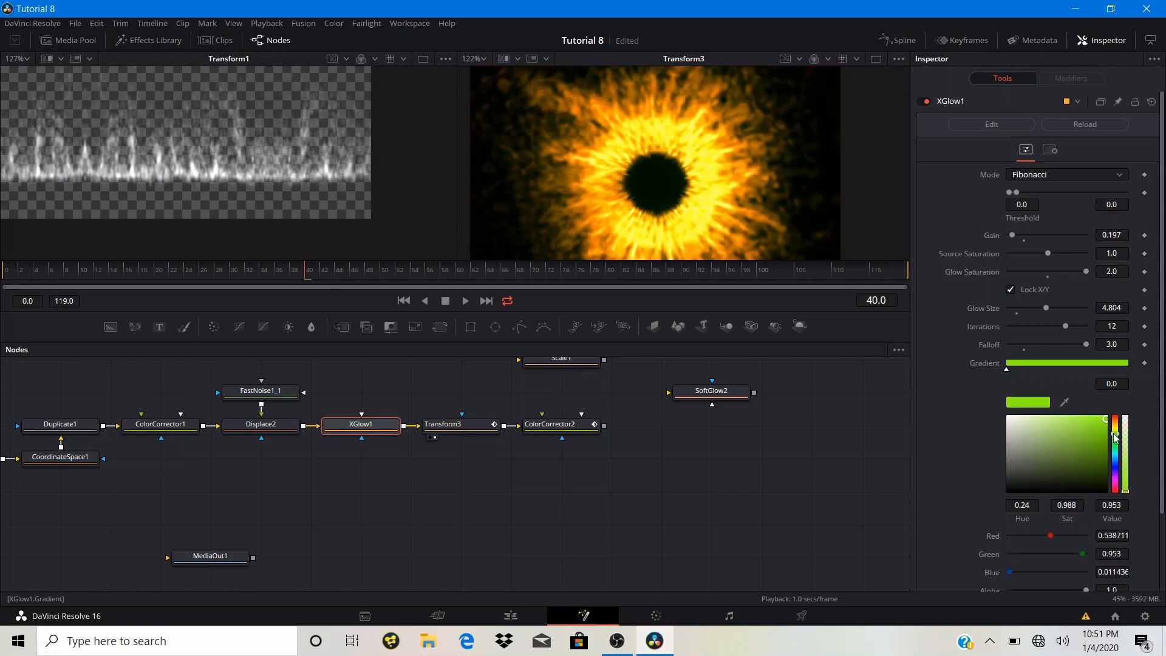
left_click(1096, 423)
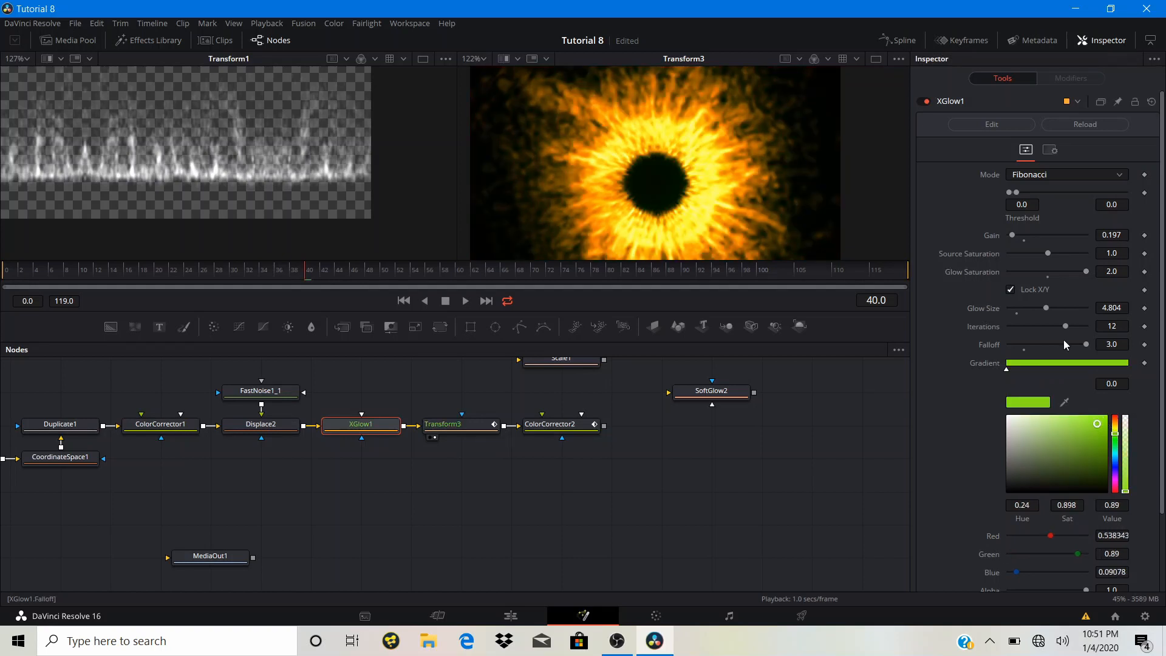
- Set the Glow Saturation of XGlow1 to 1.165 and its gradient Hue to an orange-red 0.016 while playing back the effect
left_click_drag(1088, 273, 1055, 277)
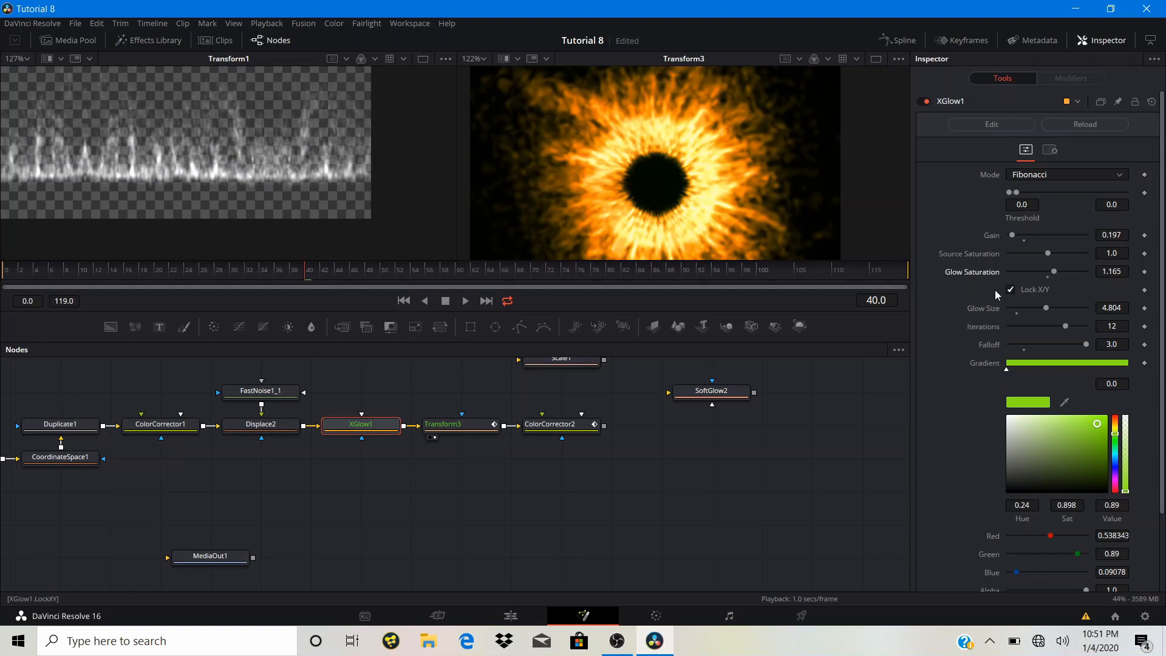
key("space")
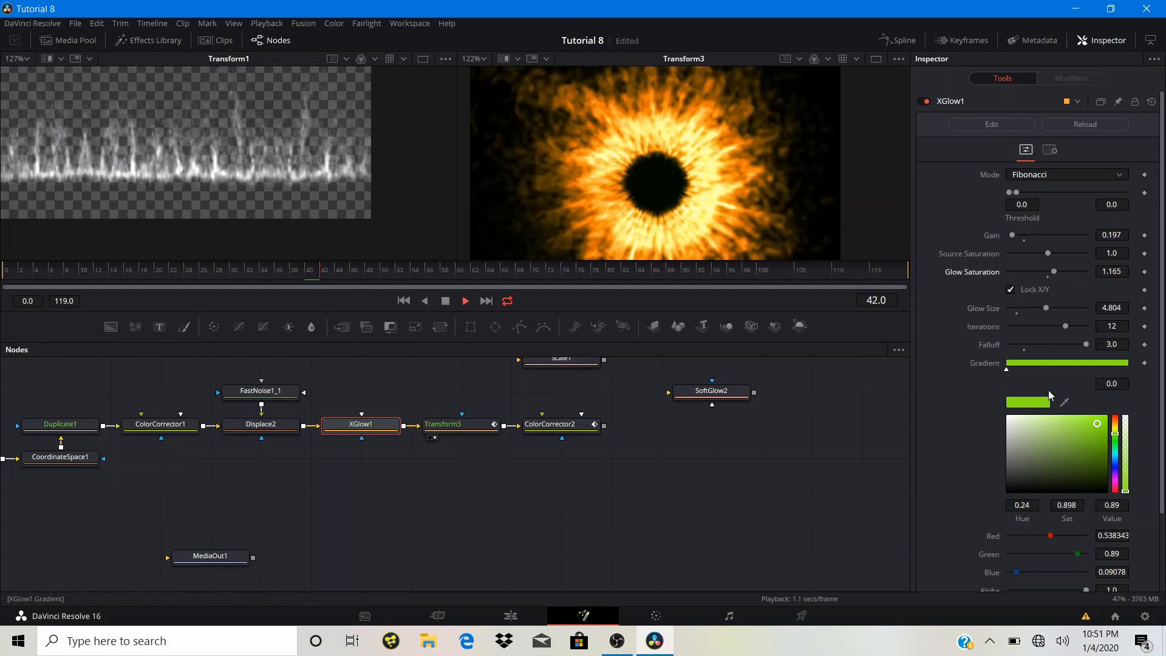
left_click(1116, 418)
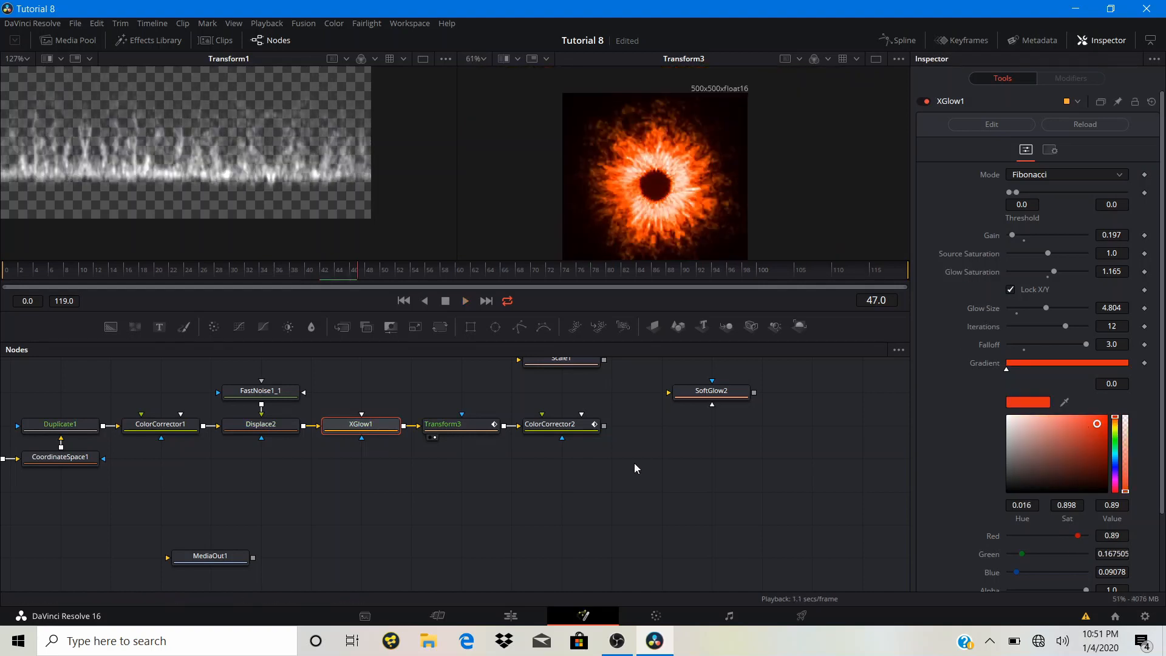
- Add a Displace node after ColorCorrector2
left_click_drag(635, 464, 354, 489)
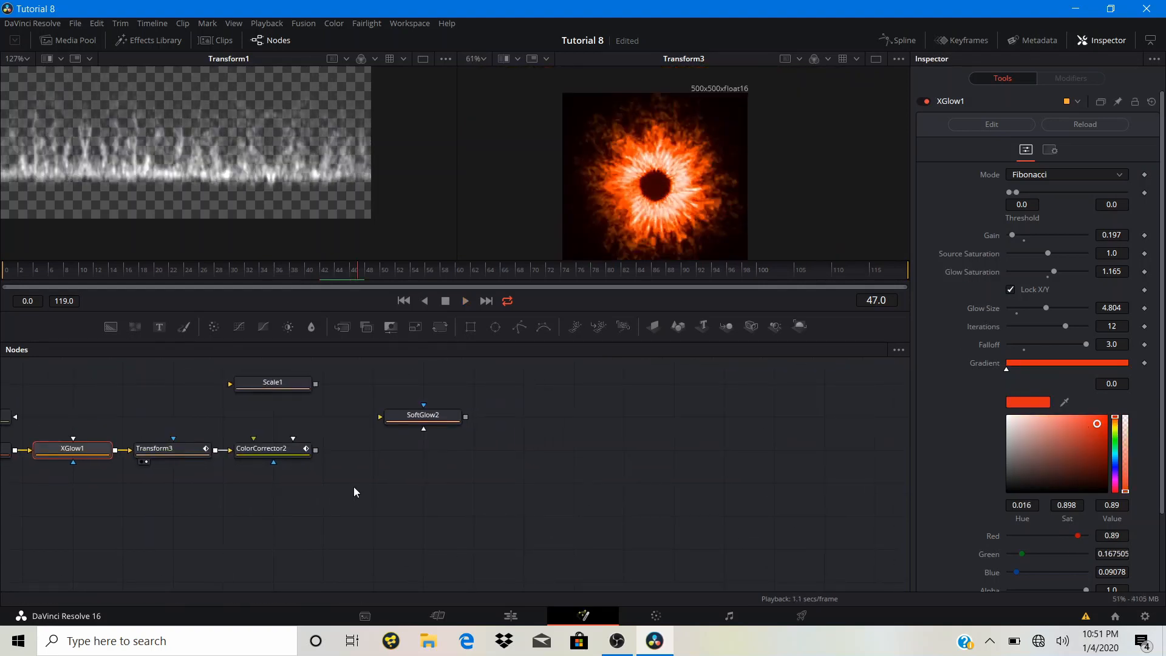
left_click(274, 450)
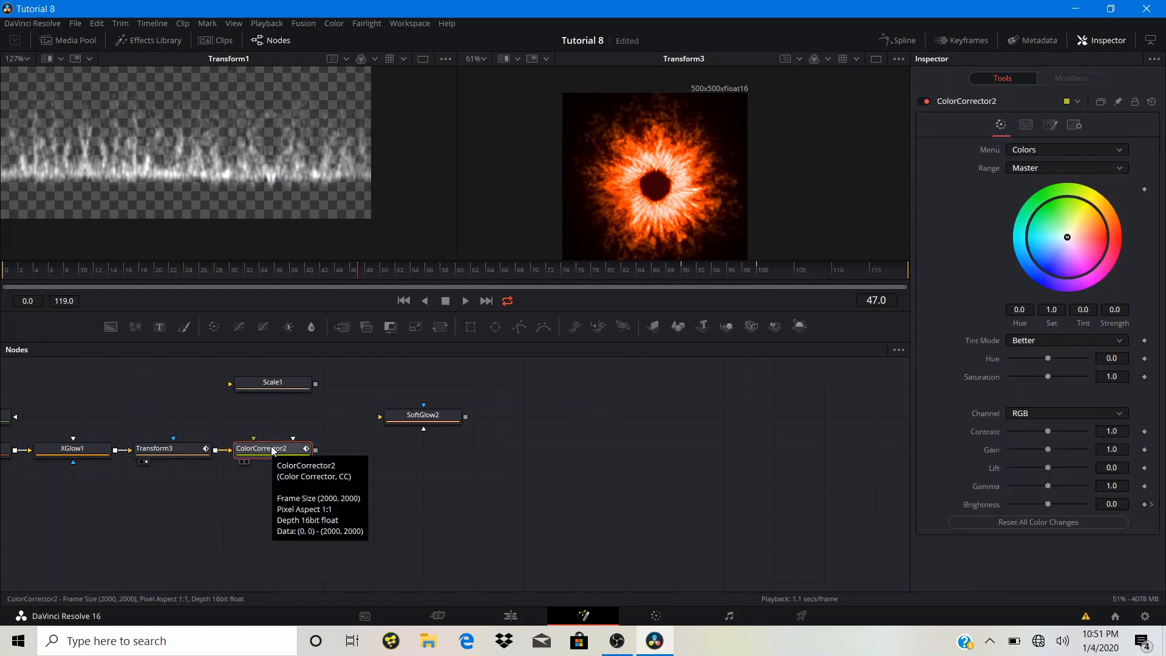
key("shift+space")
type("dis")
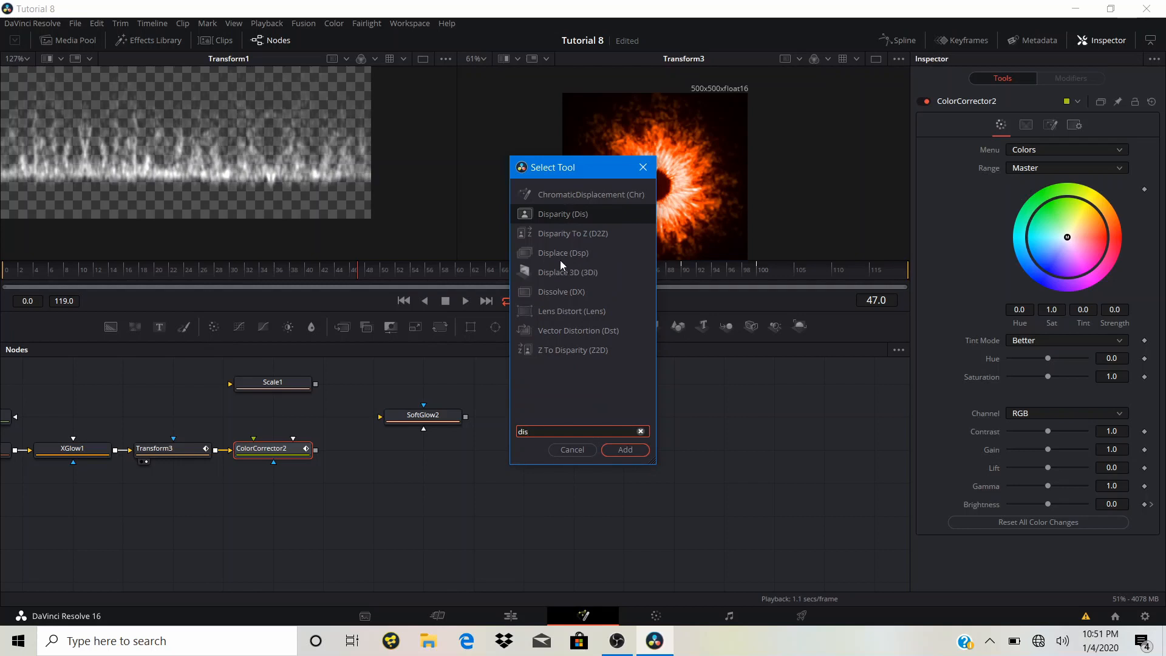
type("place")
left_click(610, 449)
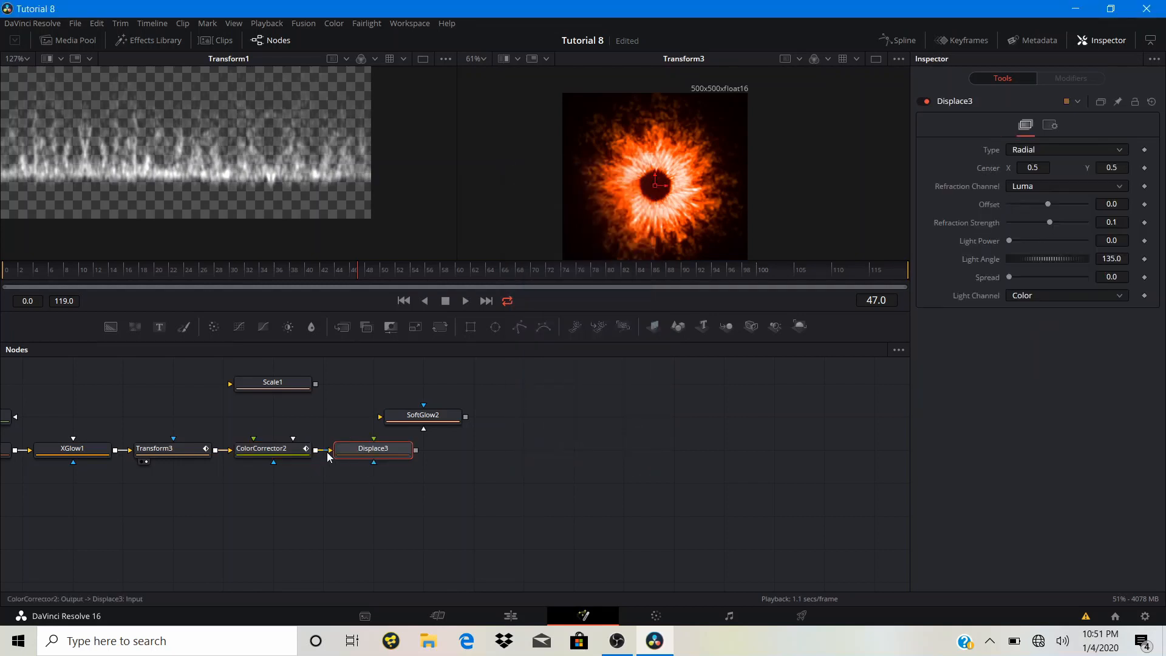
- Move the unused SoftGlow2 and Scale1 nodes clear of the chain and connect FastNoise1_1 to the foreground input of Displace3
left_click_drag(330, 414, 391, 488)
left_click_drag(484, 496, 485, 429)
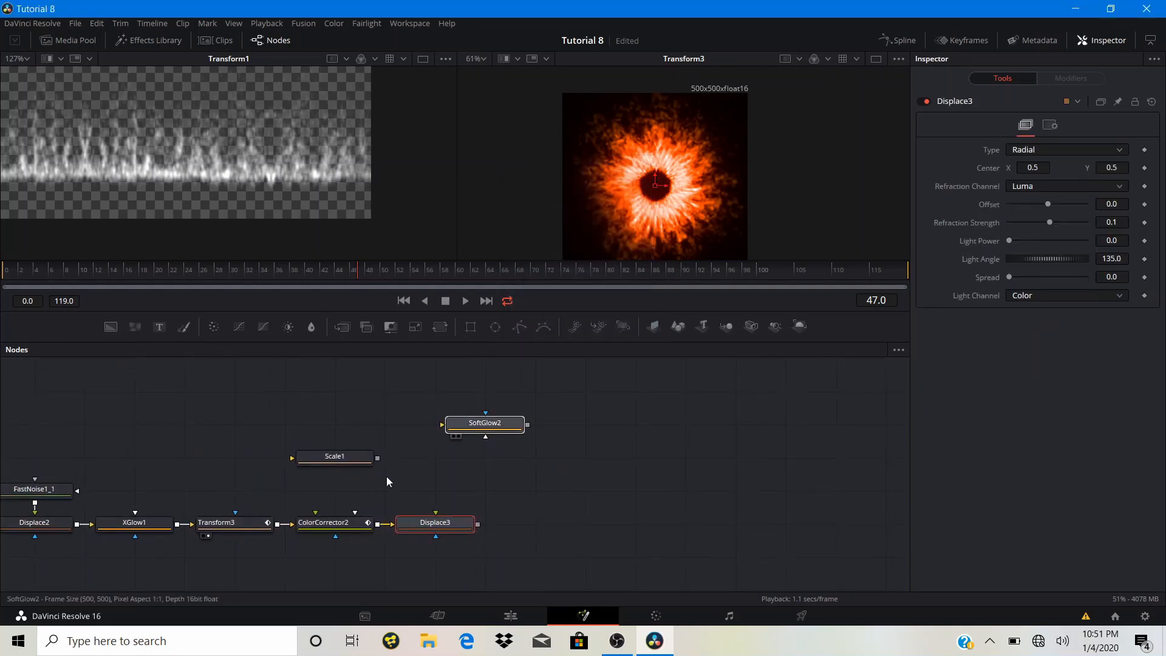
left_click_drag(329, 454, 366, 418)
left_click_drag(684, 528, 690, 529)
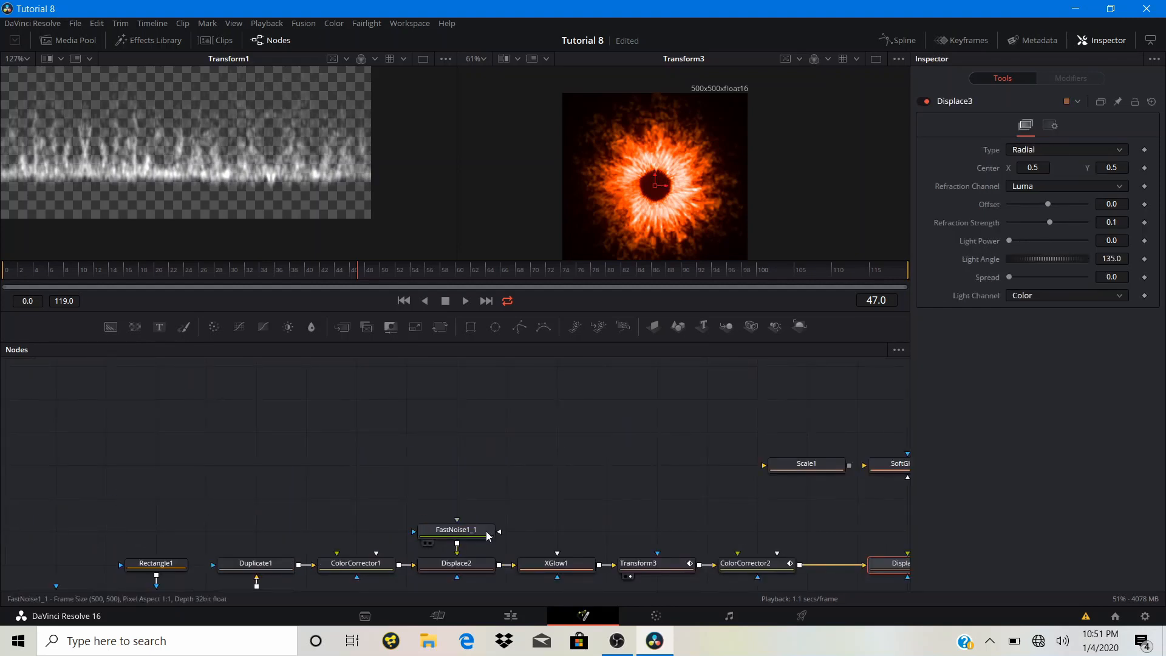
left_click_drag(456, 544, 663, 562)
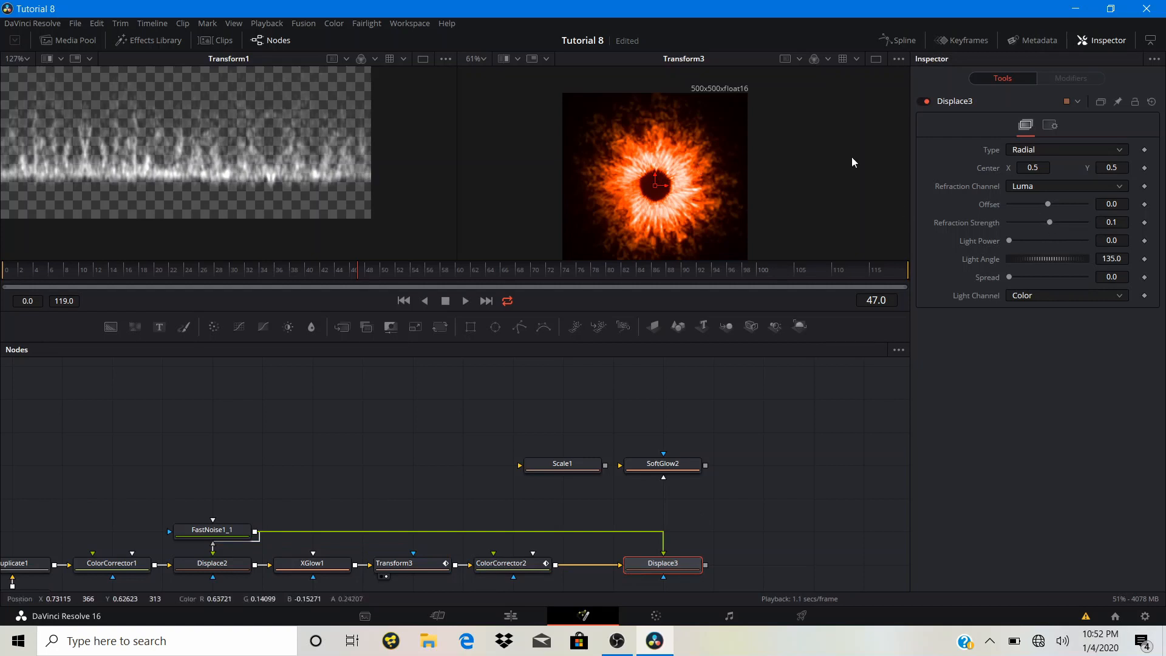
- Show Displace3 in the second viewer and set its Spread to 1.89 and Refraction Strength to -1.0
left_click_drag(1050, 222, 1112, 226)
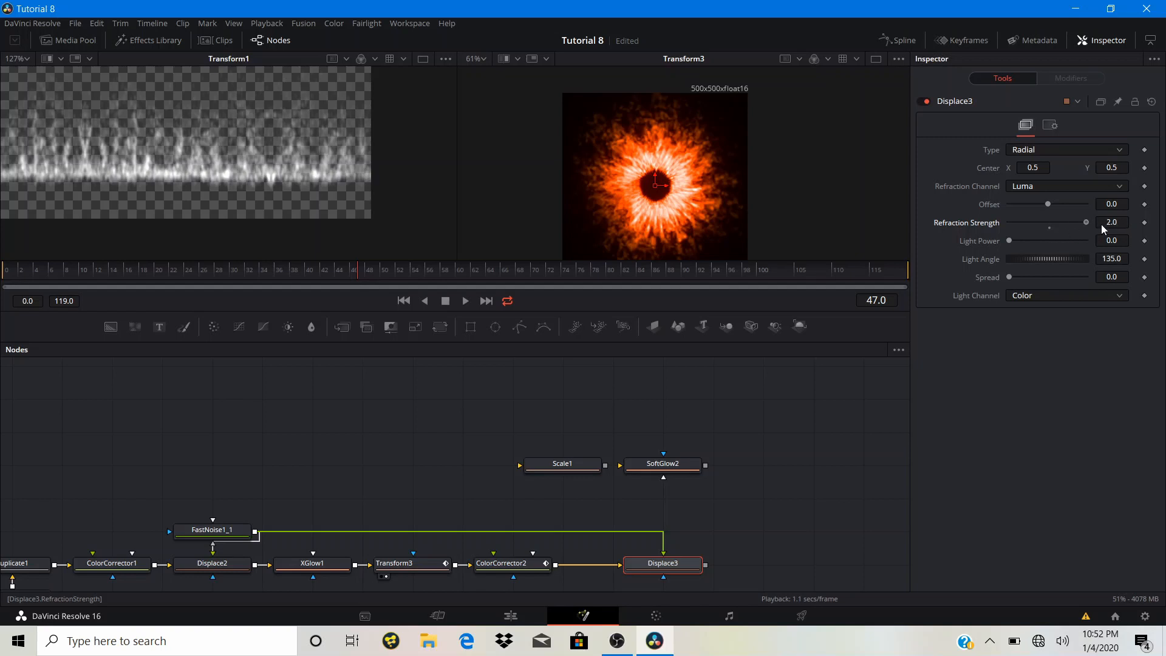
left_click(635, 576)
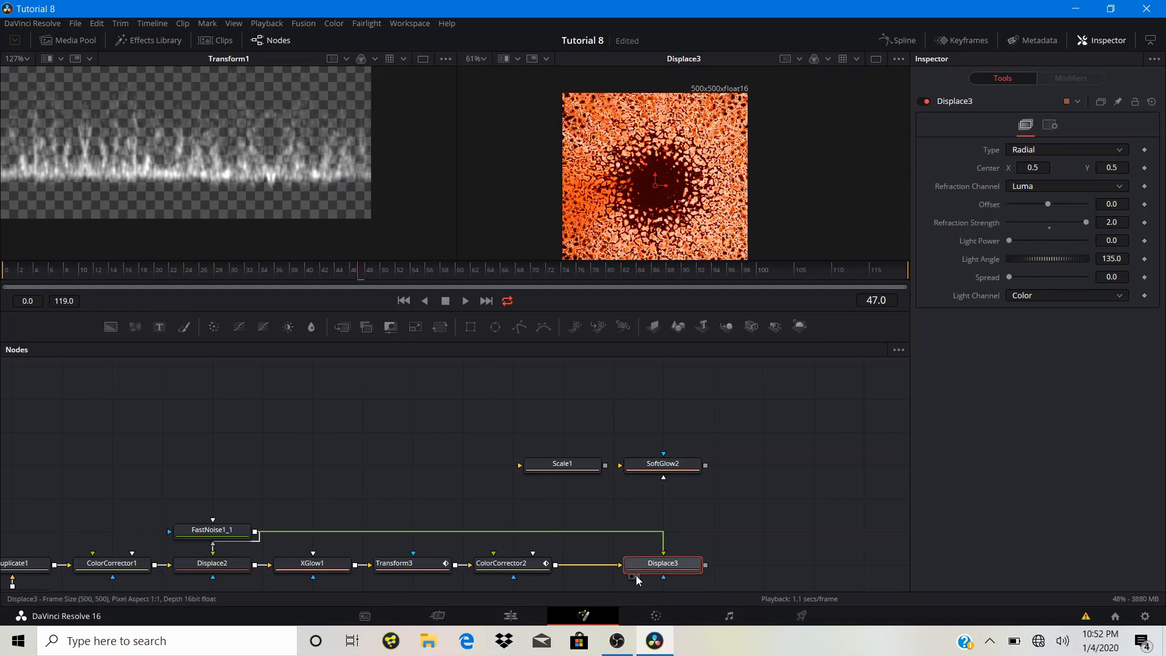
left_click_drag(1085, 223, 1051, 225)
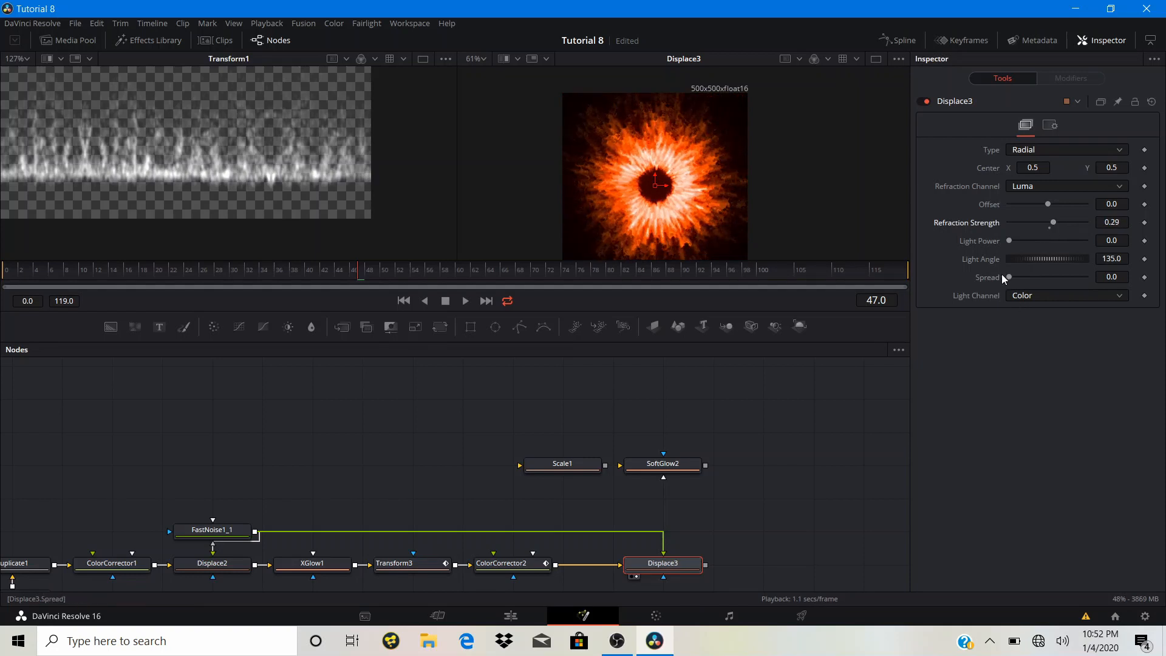
left_click_drag(1011, 276, 1059, 274)
left_click_drag(1052, 224, 1028, 228)
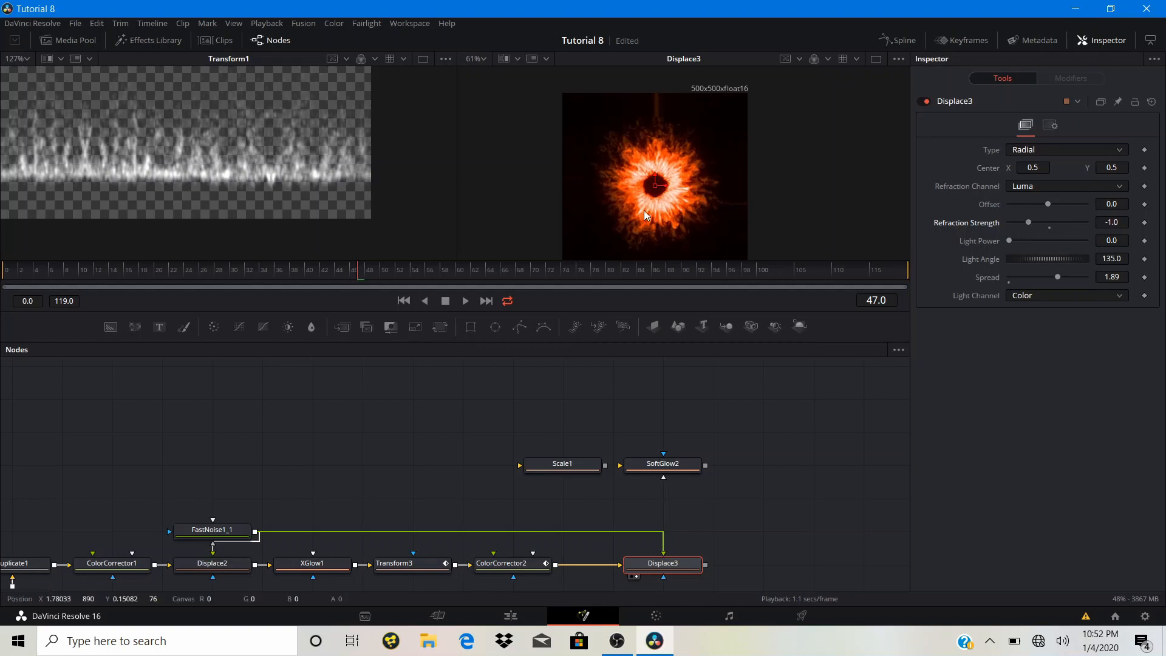
- Play back the displaced orange effect in the second viewer and inspect its centre and outer edge up close
scroll(668, 195, "up", 5)
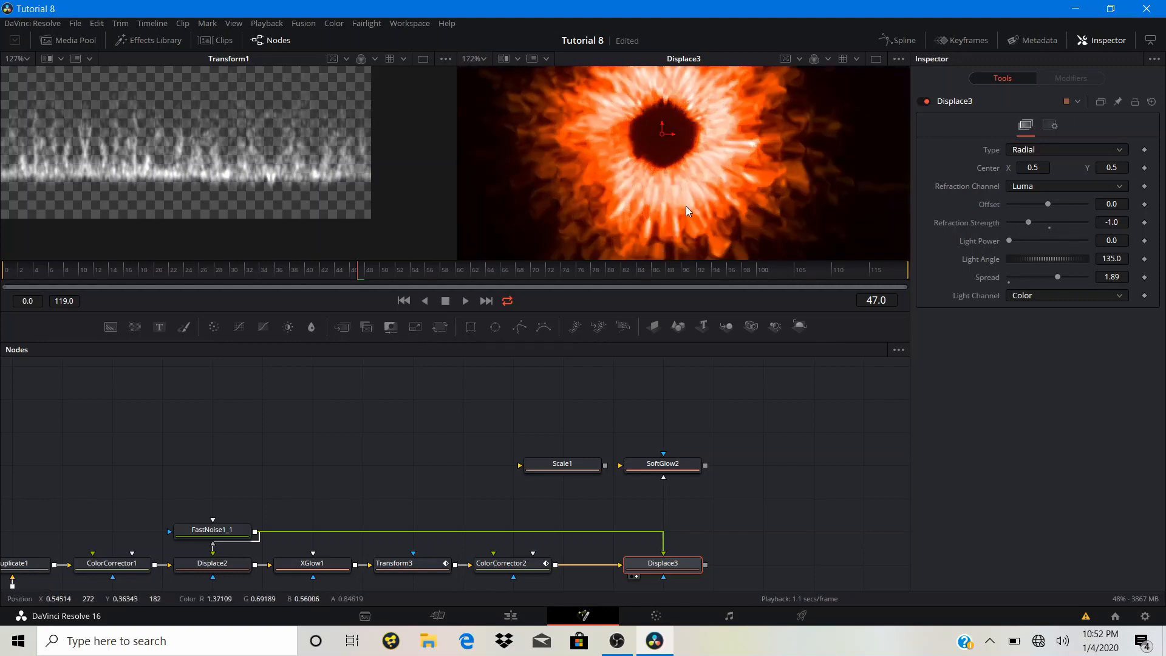
key("space")
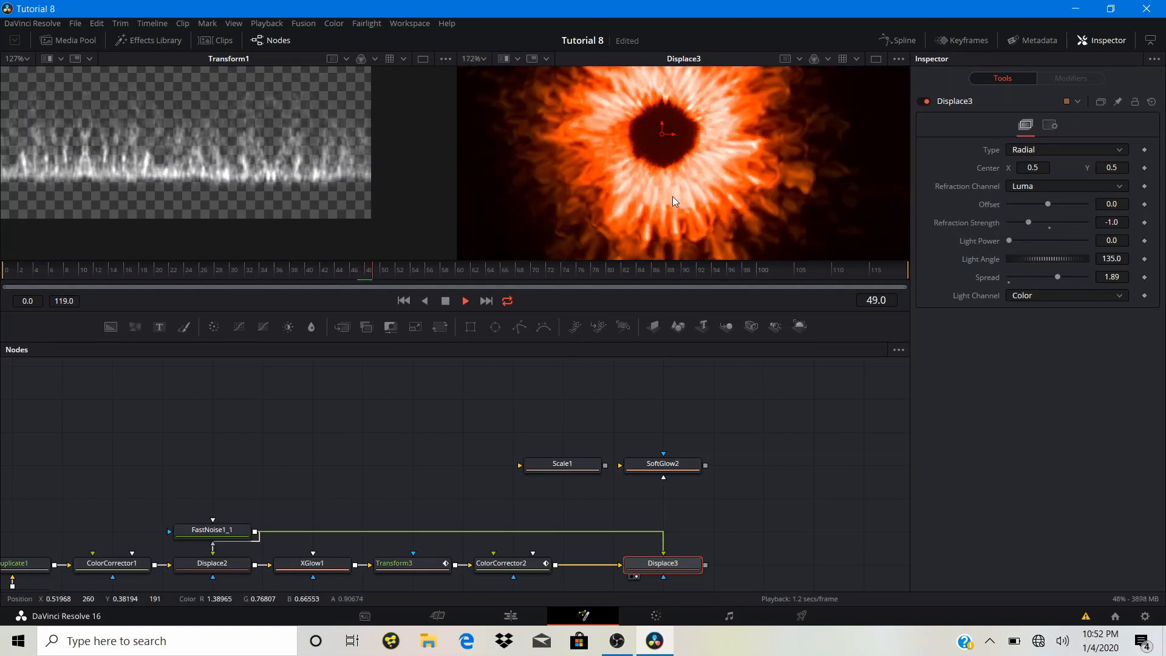
scroll(672, 196, "down", 5)
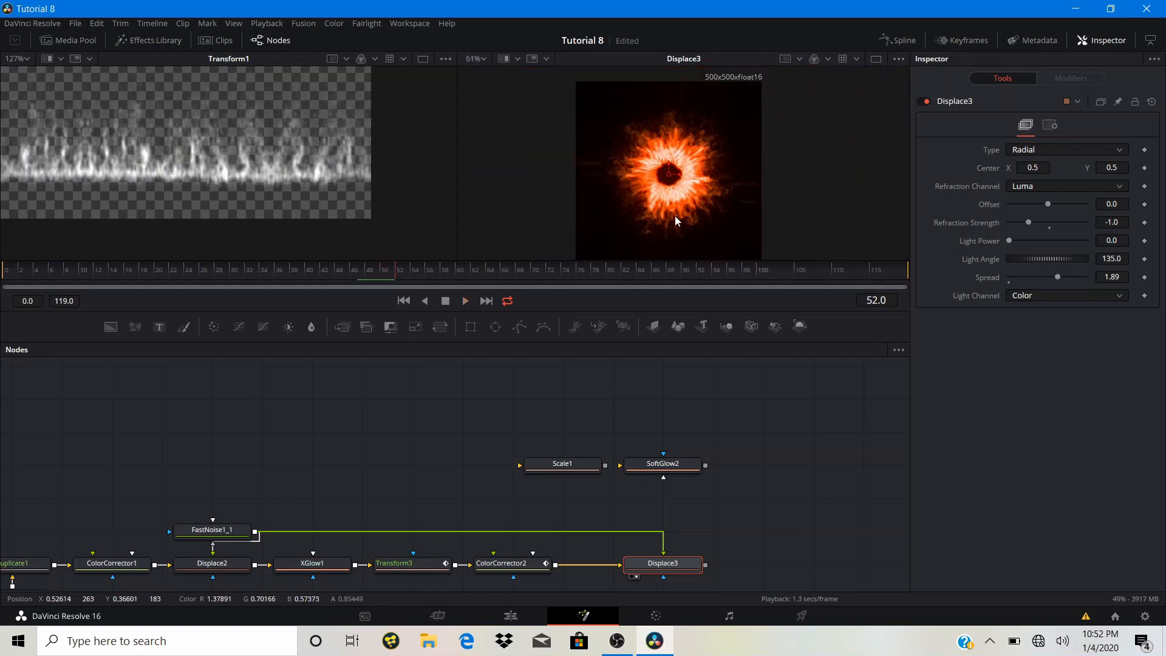
scroll(682, 220, "up", 4)
scroll(682, 220, "down", 3)
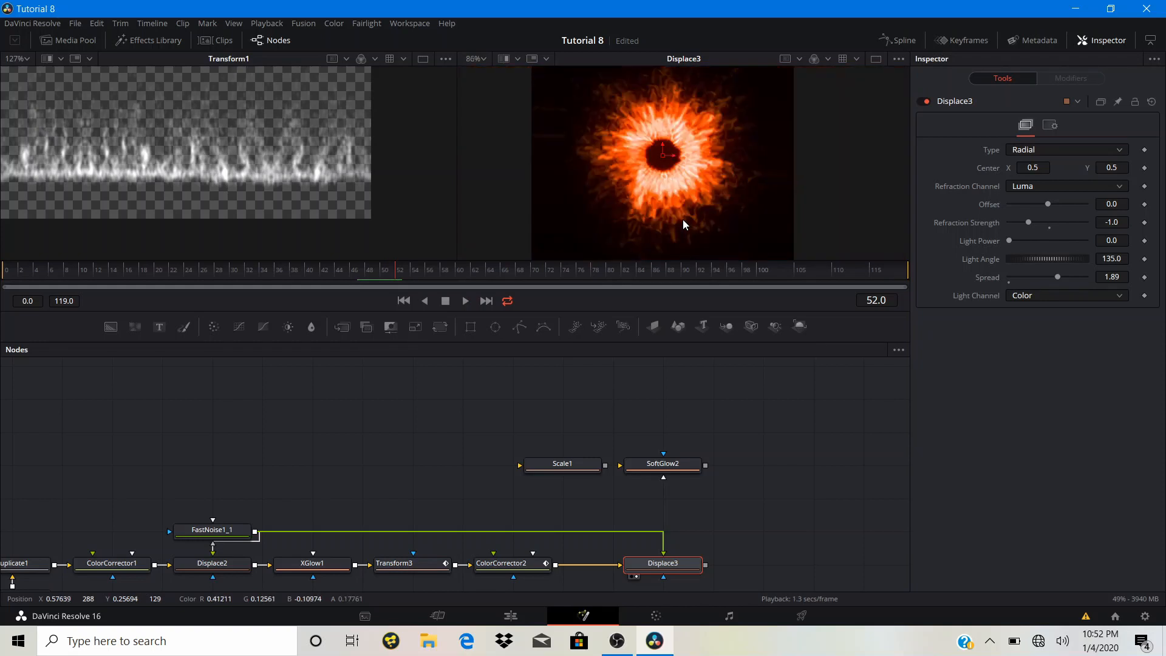
- Tint the Shadows range of ColorCorrector1 blue, with Tint about -0.333 and Strength about 0.545
left_click_drag(332, 481, 613, 425)
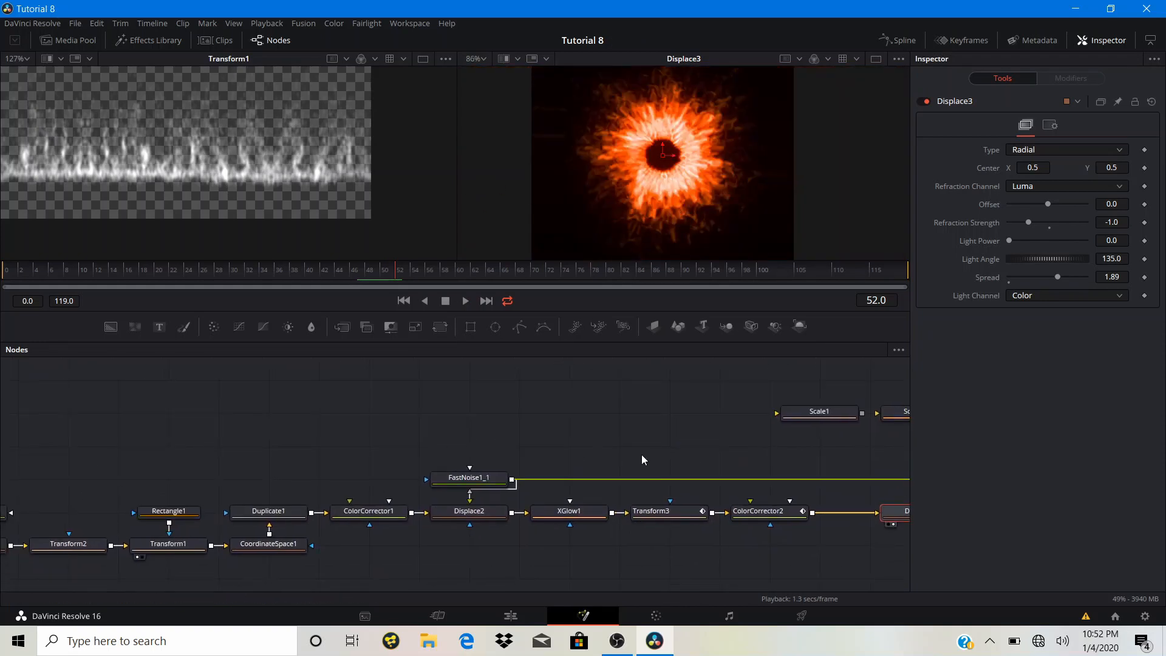
left_click(378, 516)
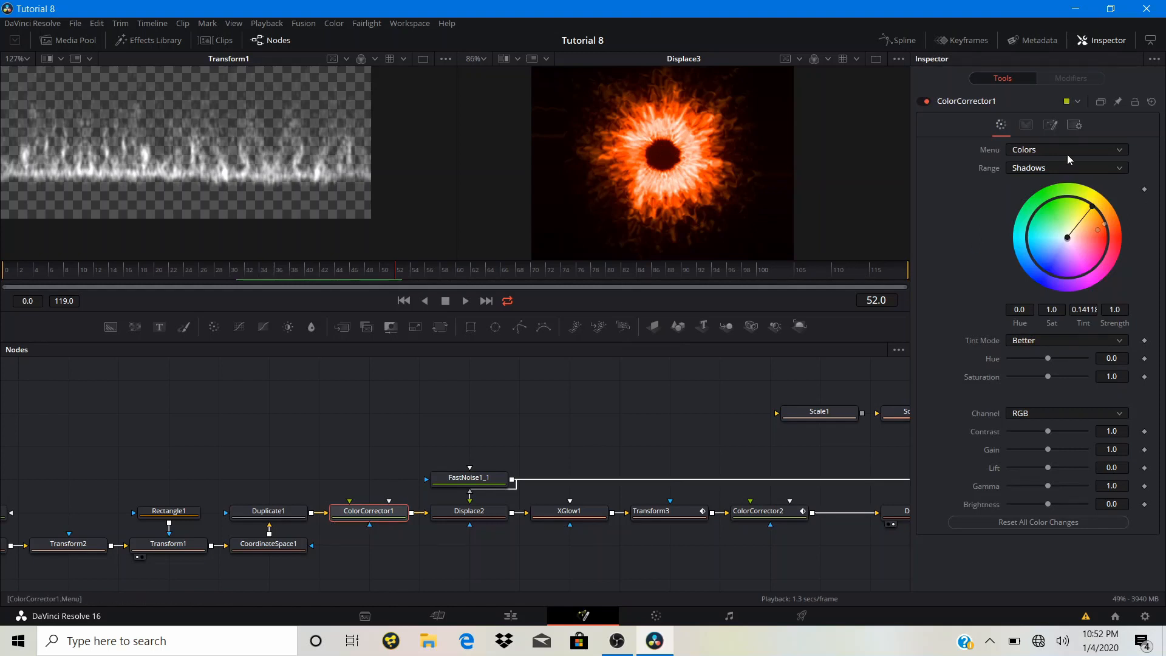
left_click(1061, 169)
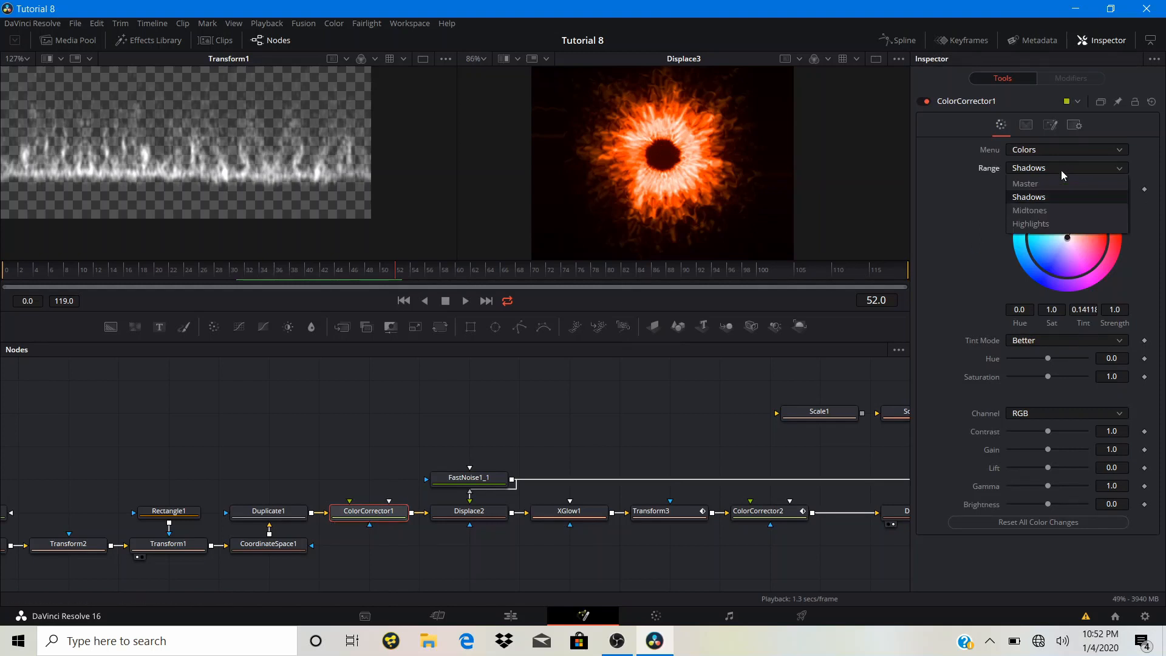
left_click(1046, 198)
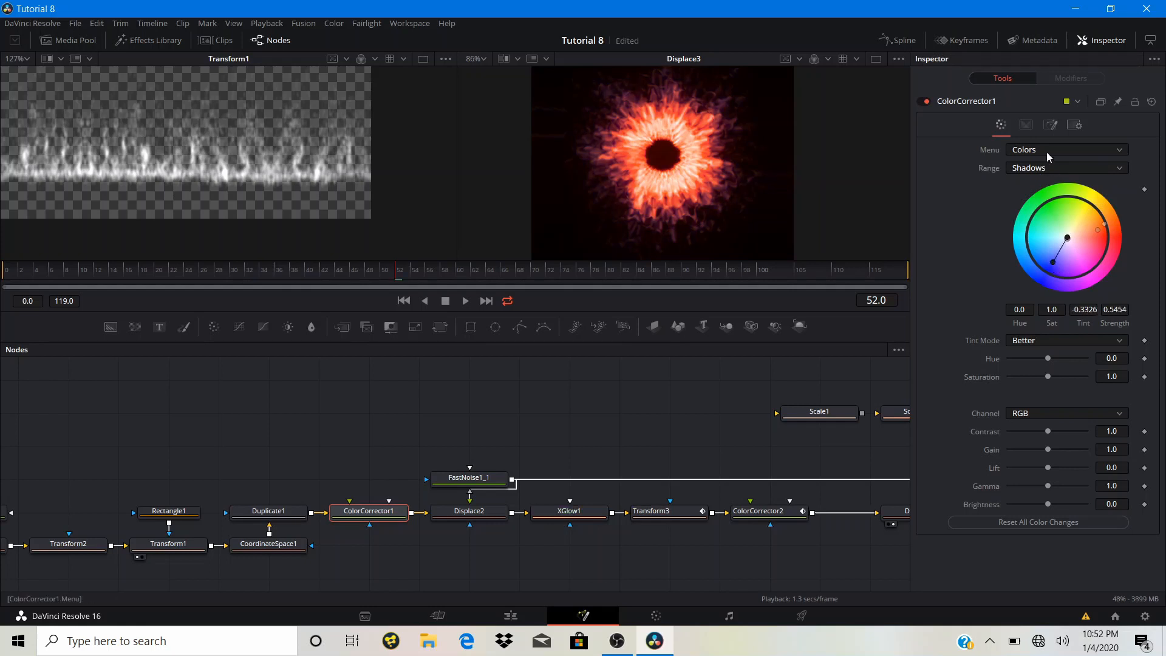
- Tint the Midtones and Highlights ranges of ColorCorrector1 blue, with Highlights Tint about 0.59 and Strength about 0.549
left_click(1045, 168)
left_click(1040, 210)
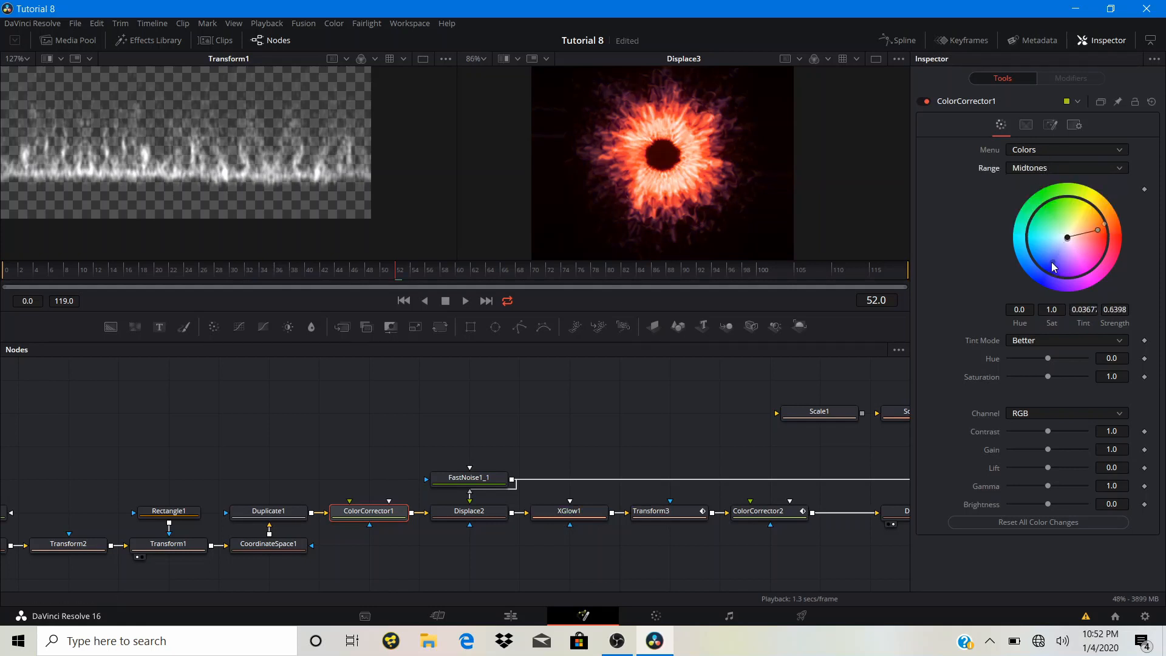
left_click_drag(1051, 261, 1042, 253)
left_click(1047, 170)
left_click(1047, 218)
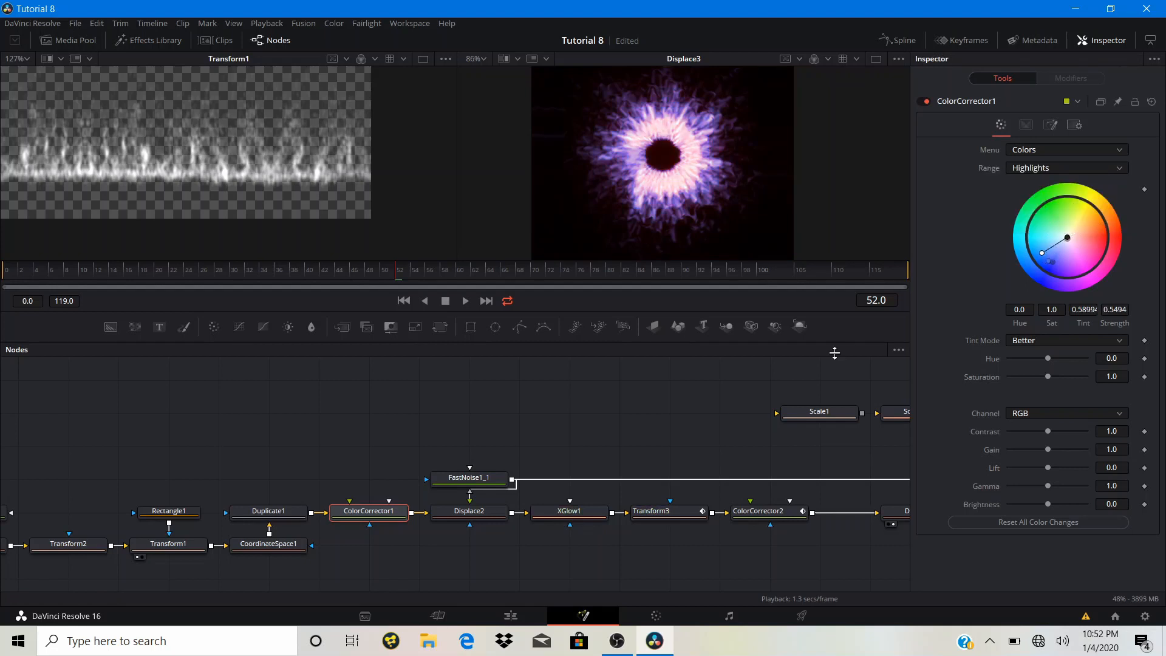
- Set the XGlow1 gradient colour to a pure blue with Hue 0.648, Saturation 1.0 and Value 1.0
left_click_drag(515, 437, 131, 388)
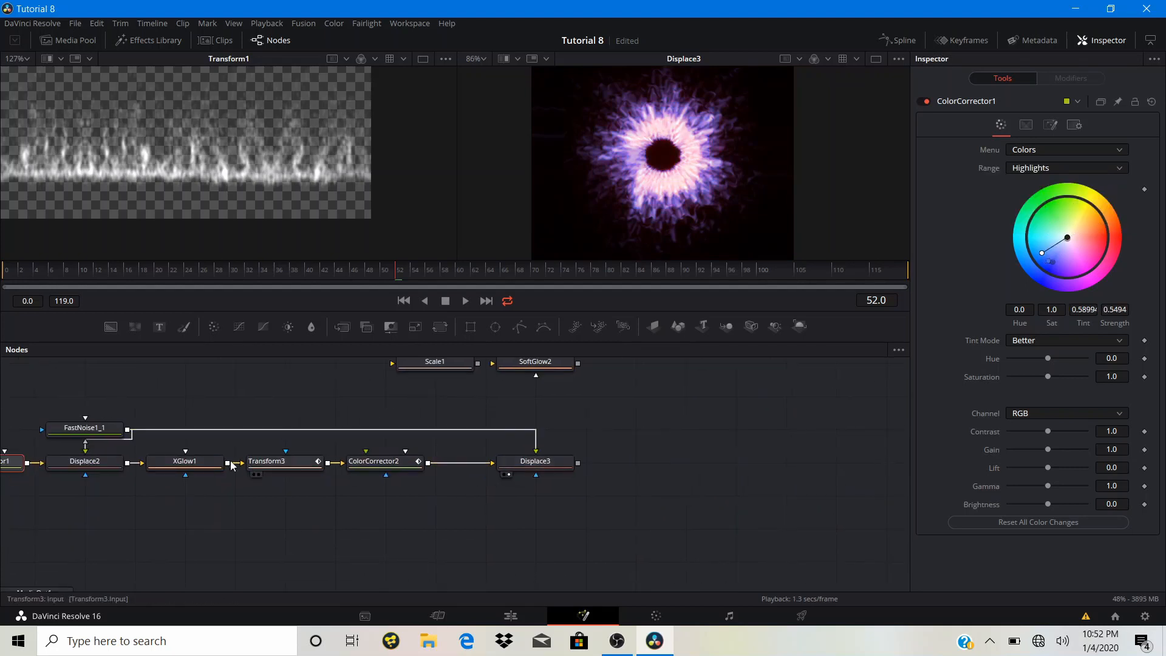
left_click(180, 462)
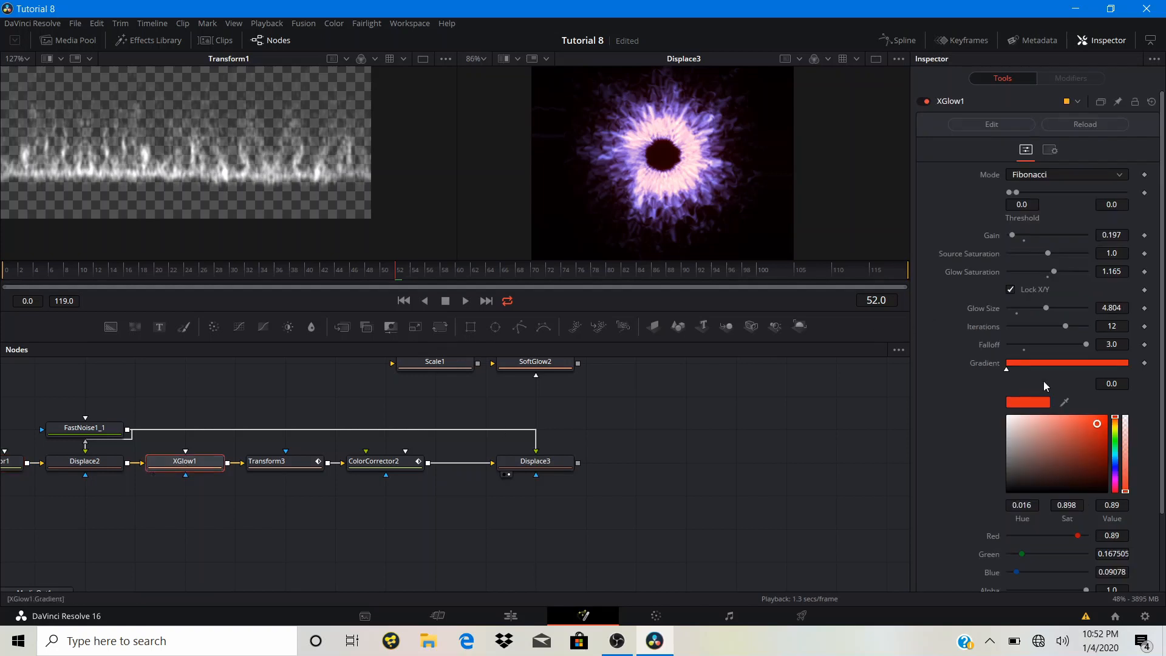
left_click(1117, 466)
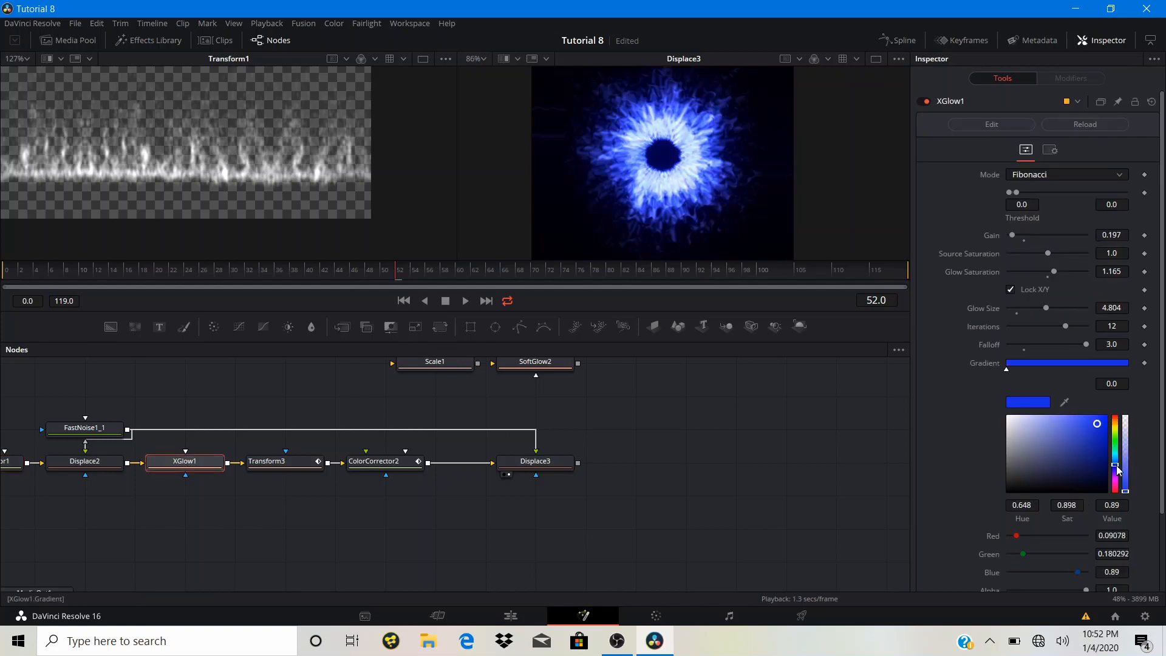
mouse_move(1100, 428)
left_mouse_down()
mouse_move(1105, 445)
mouse_move(1116, 414)
left_mouse_up()
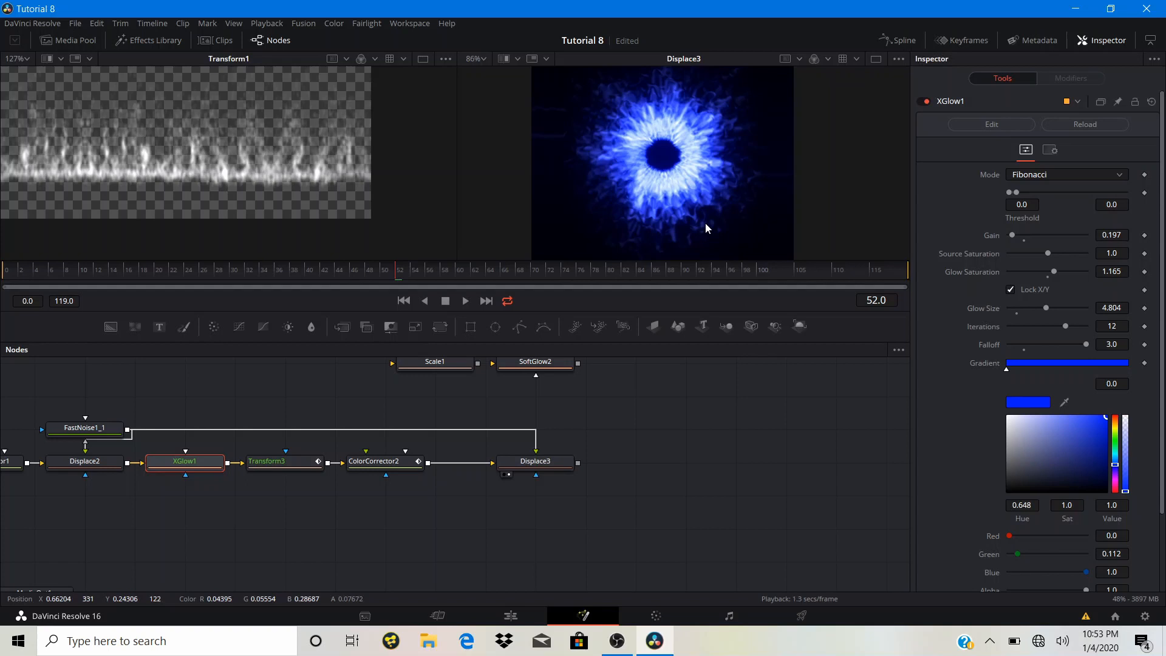
- Play back the blue effect and again from frame 0, examining its displaced edges both close up and as a whole
scroll(645, 150, "down", 4)
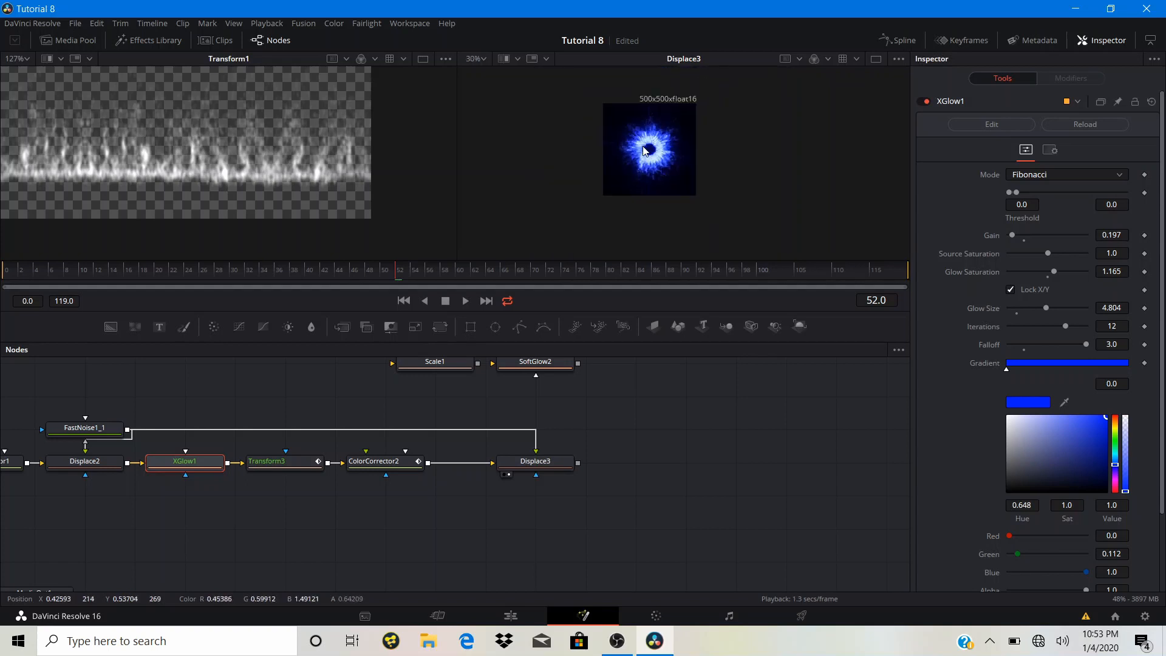
scroll(644, 150, "up", 5)
scroll(642, 146, "down", 2)
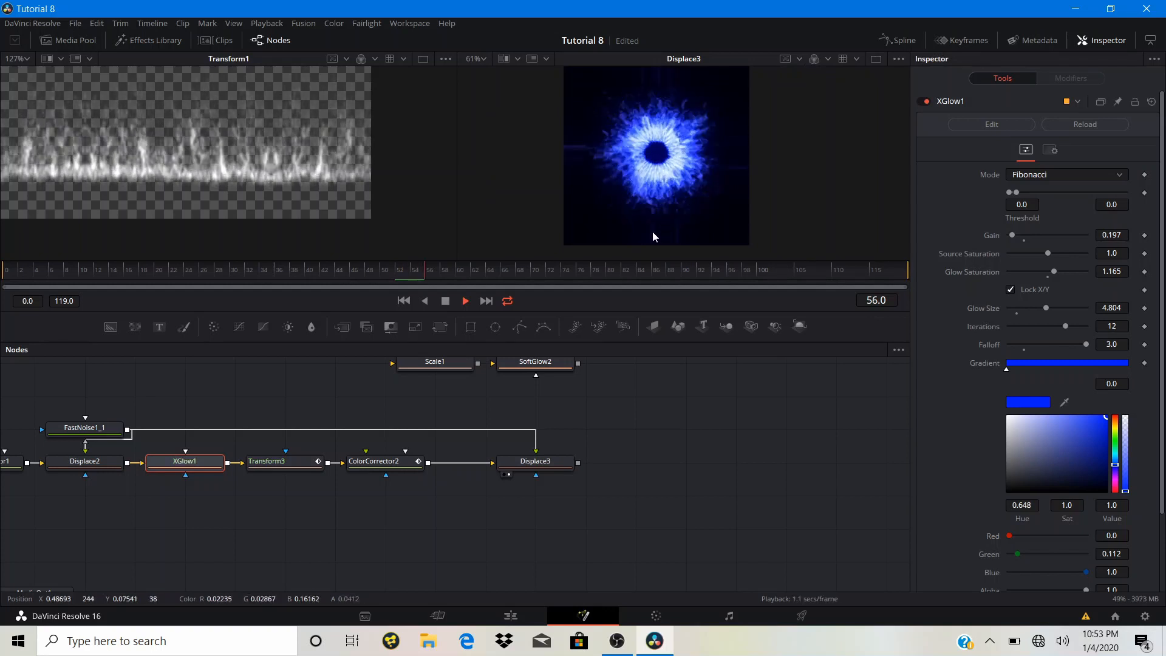
scroll(652, 232, "up", 1)
scroll(651, 230, "up", 1)
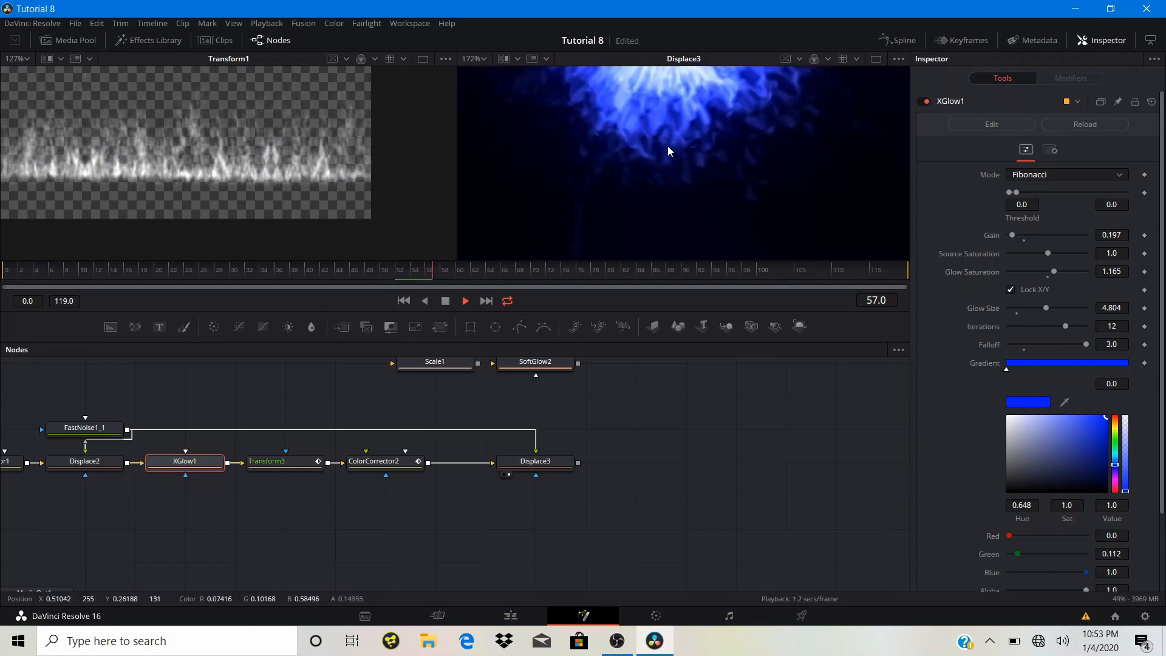
scroll(668, 146, "down", 2)
left_click_drag(653, 112, 657, 152)
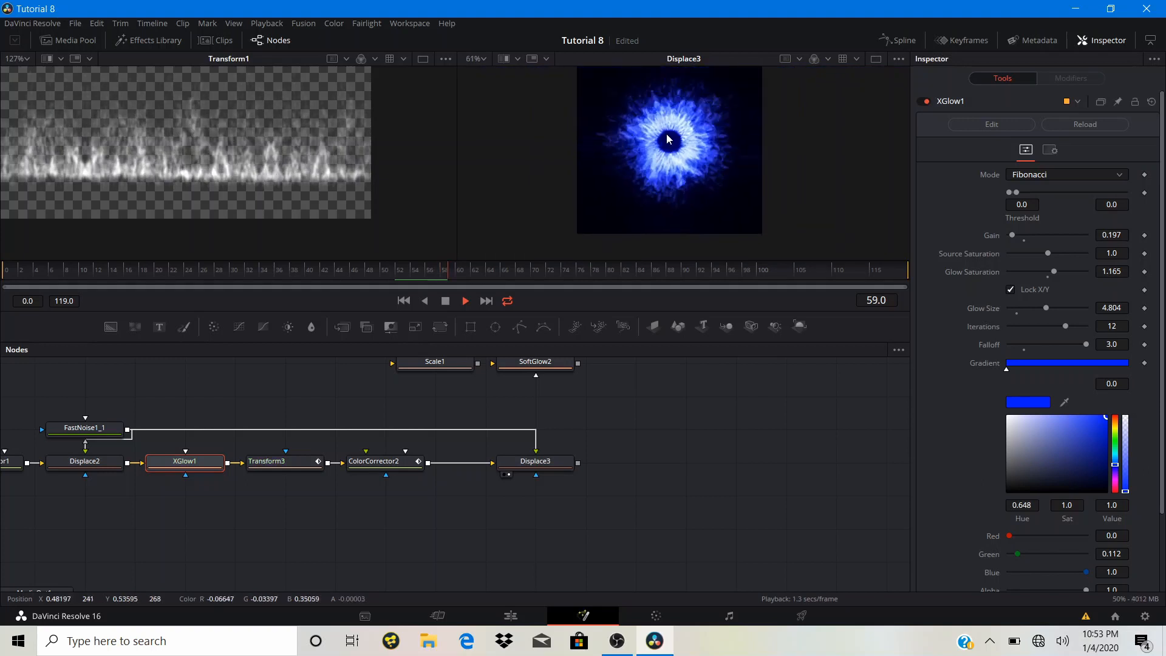
scroll(667, 139, "up", 2)
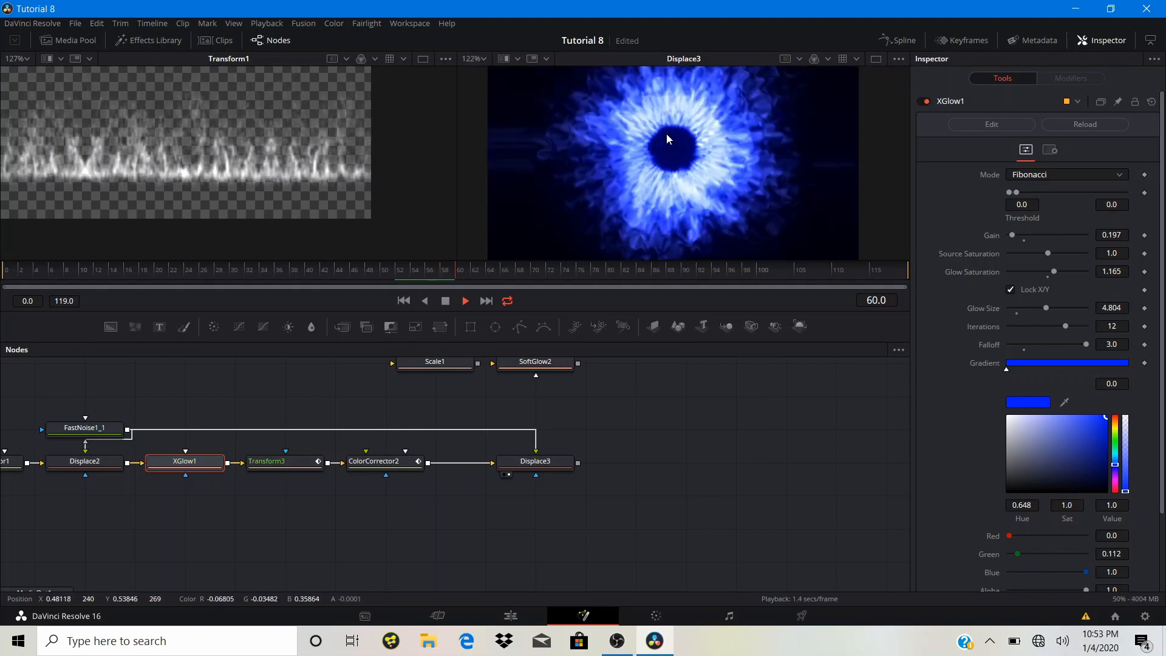
scroll(666, 135, "down", 2)
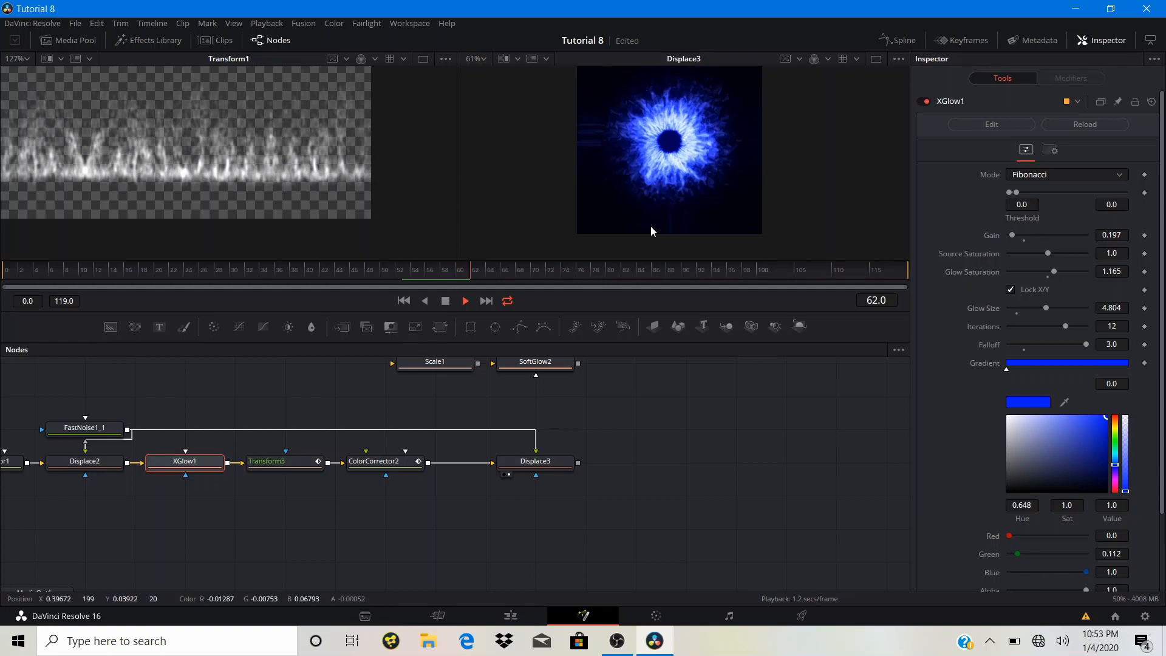
scroll(672, 170, "up", 2)
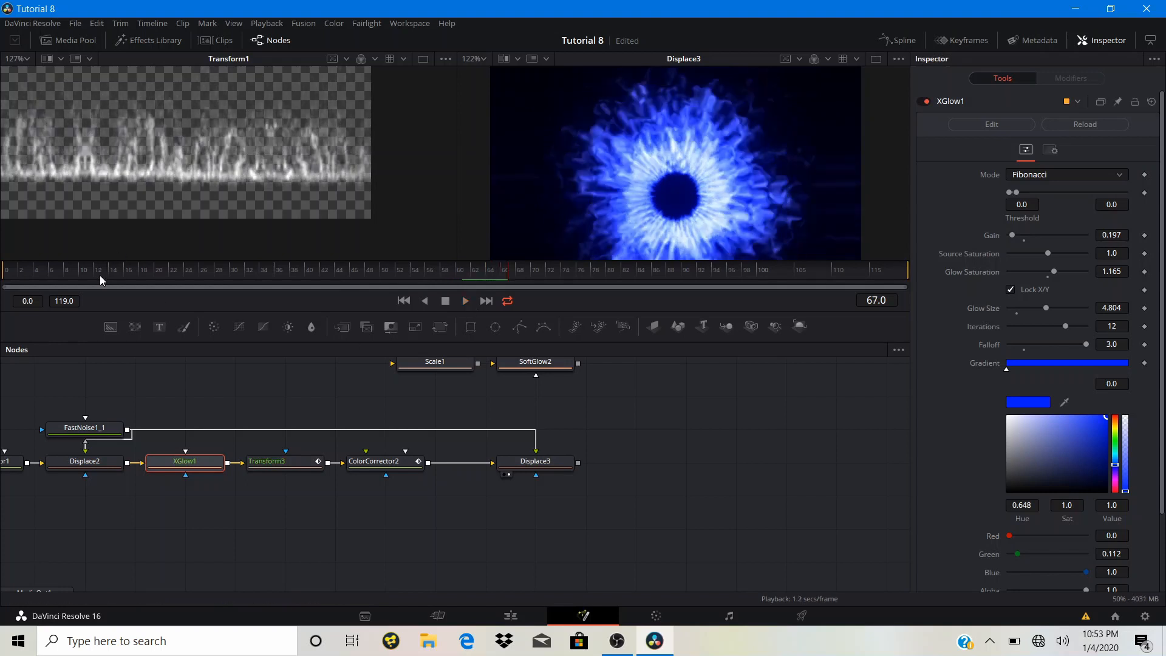
left_click(3, 273)
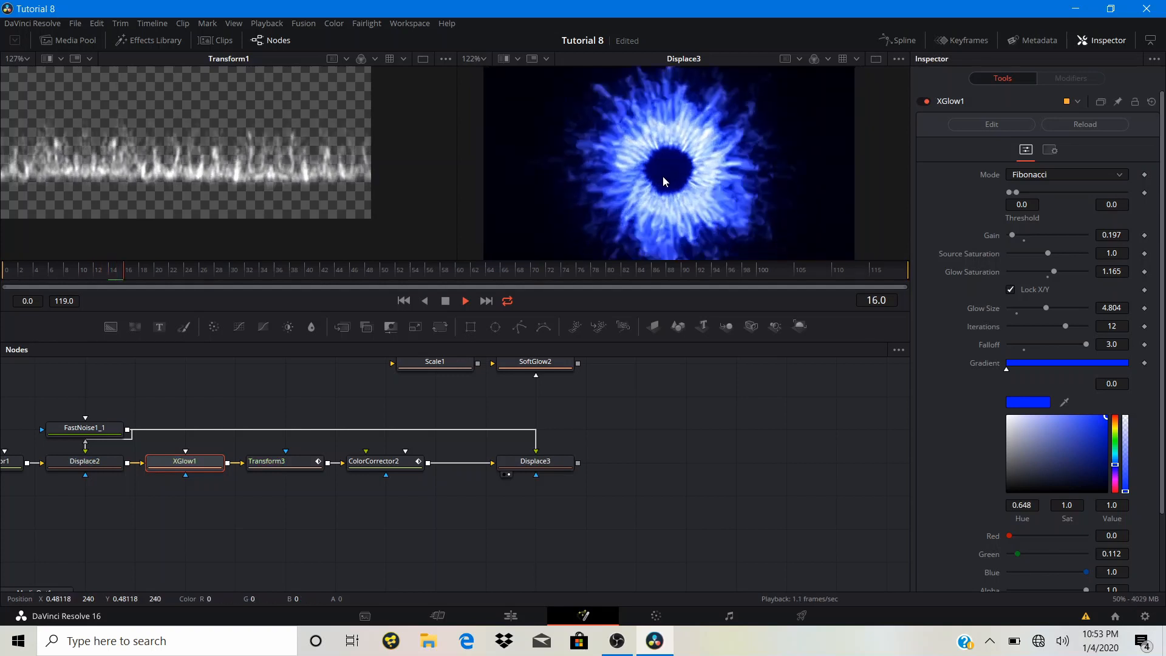
scroll(663, 179, "down", 2)
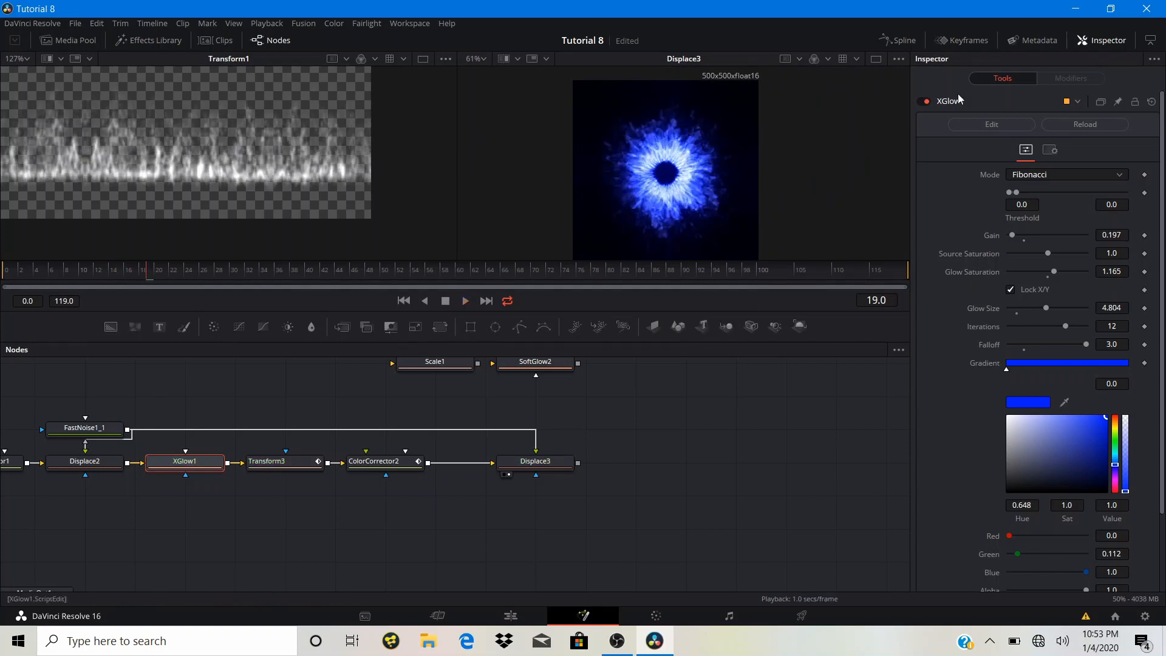
- Display the Transform3 Size curve in an enlarged Spline editor and smooth both of its keyframes
left_click(892, 41)
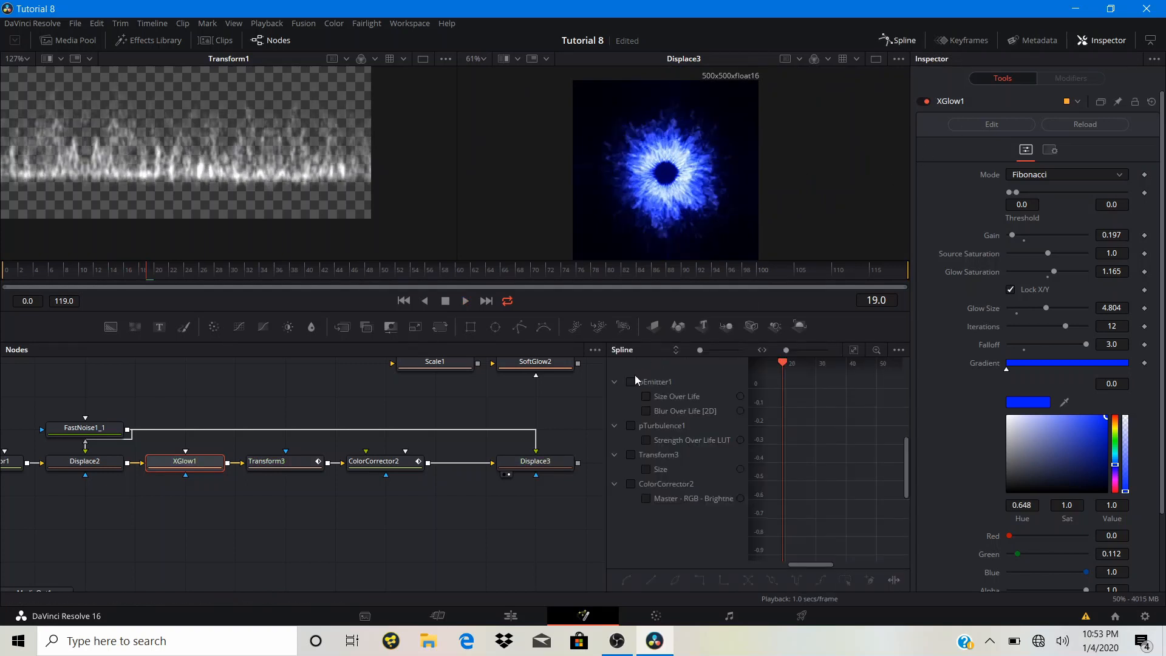
left_click(630, 456)
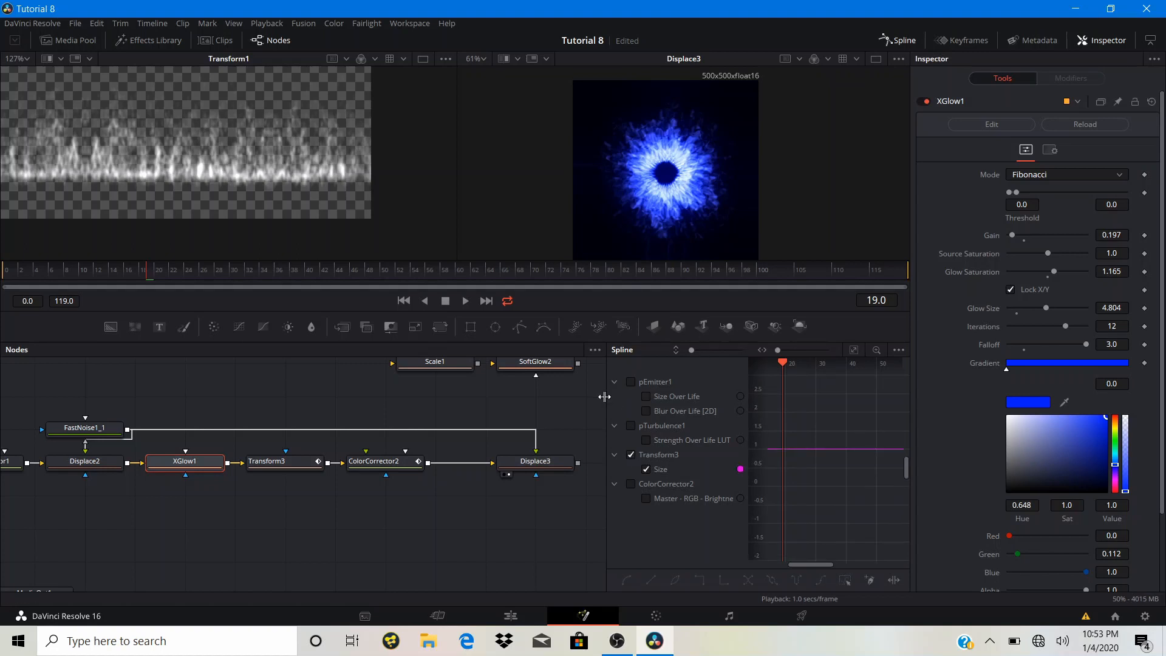
left_click_drag(604, 396, 180, 401)
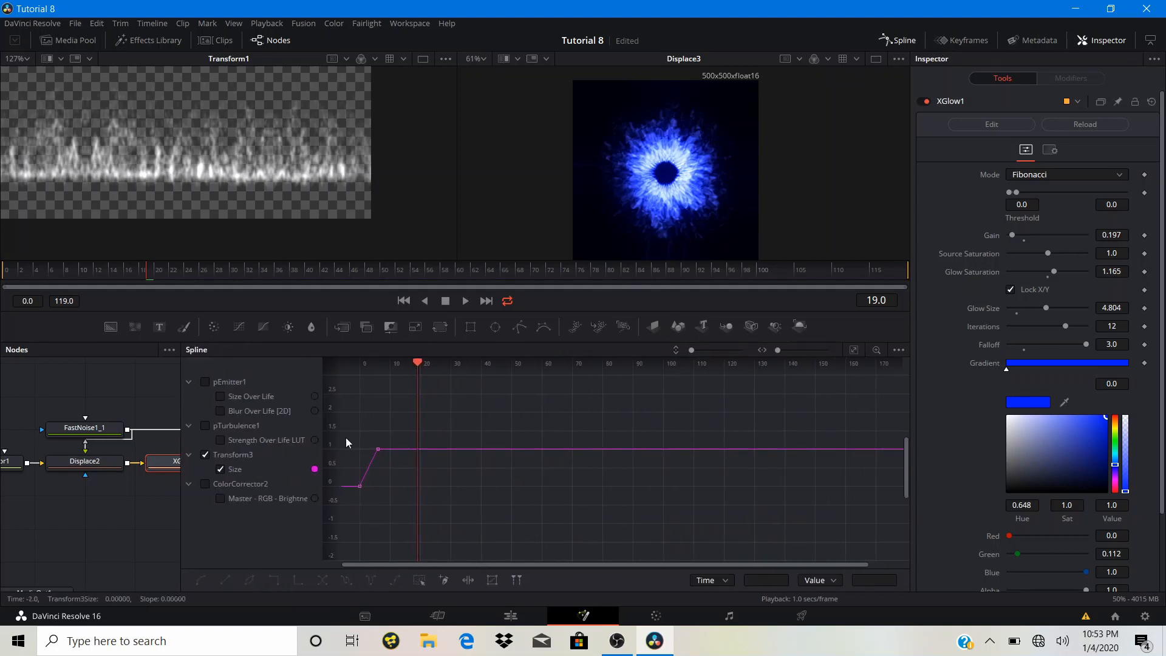
left_click(854, 351)
left_click_drag(349, 375, 885, 556)
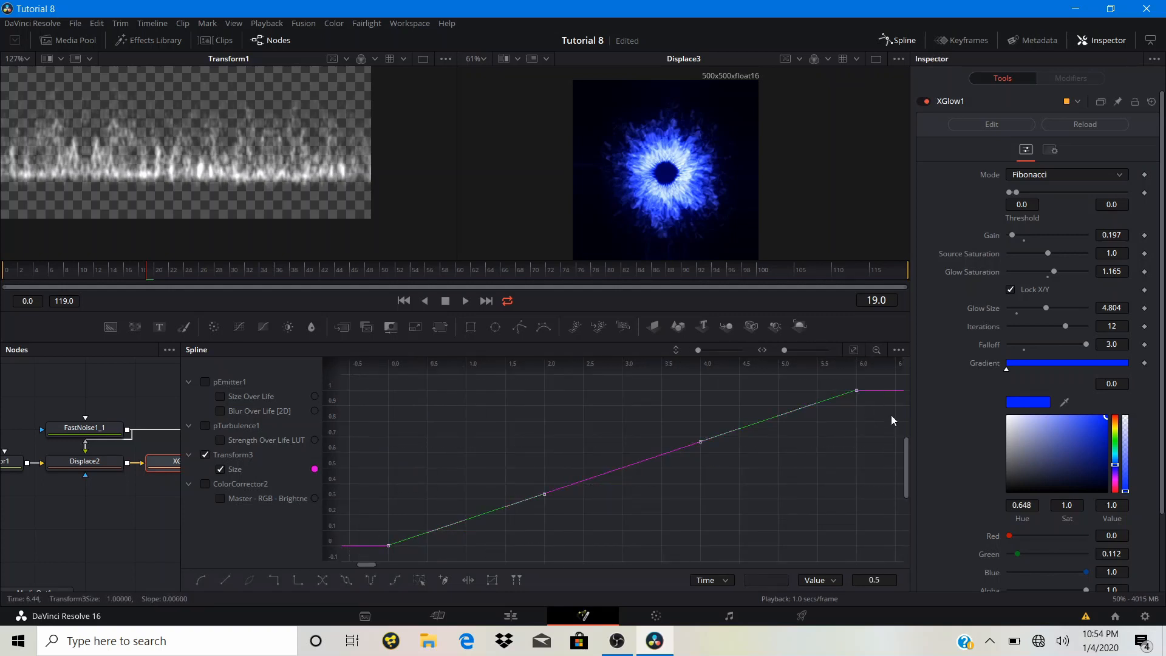
key("shift+s")
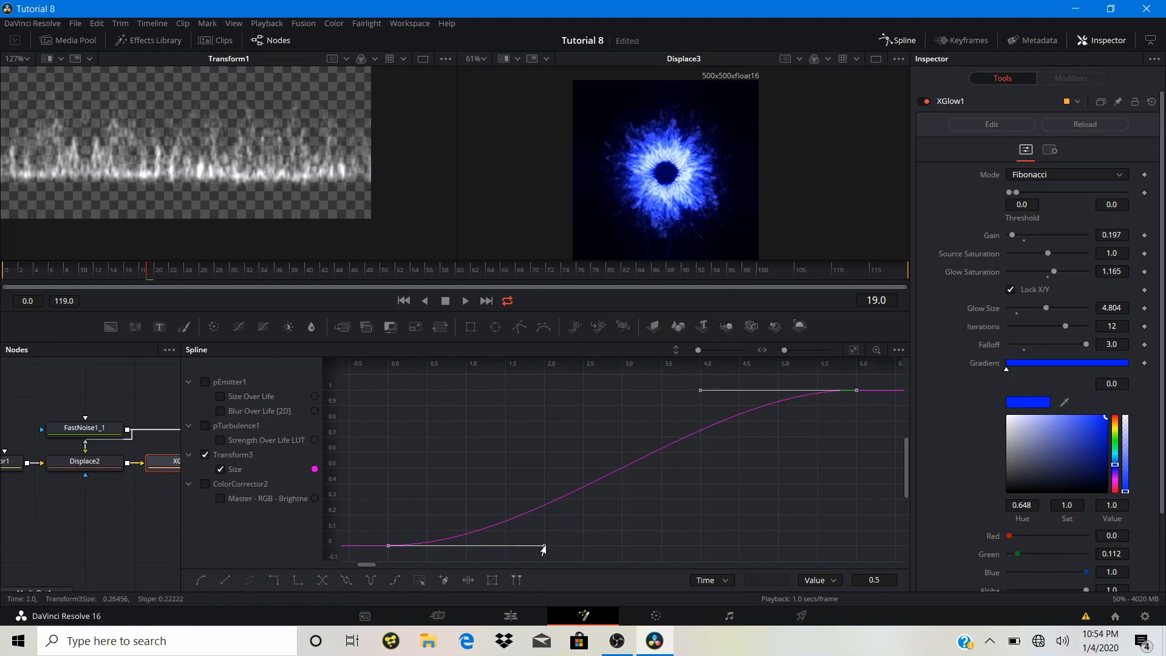
- Reshape the handles of the Transform3 Size curve so it rises steeply from frame 0 and eases gently into full size
left_click_drag(544, 547, 396, 548)
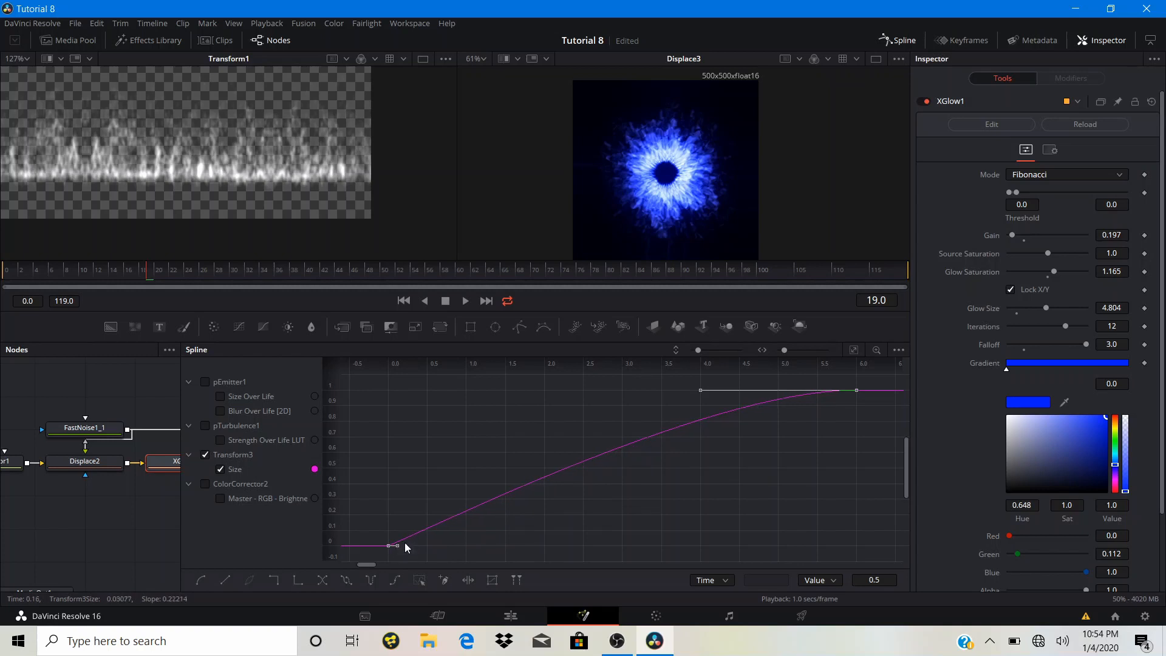
left_click_drag(702, 391, 360, 431)
left_click_drag(425, 474, 468, 423)
left_click_drag(438, 533, 433, 530)
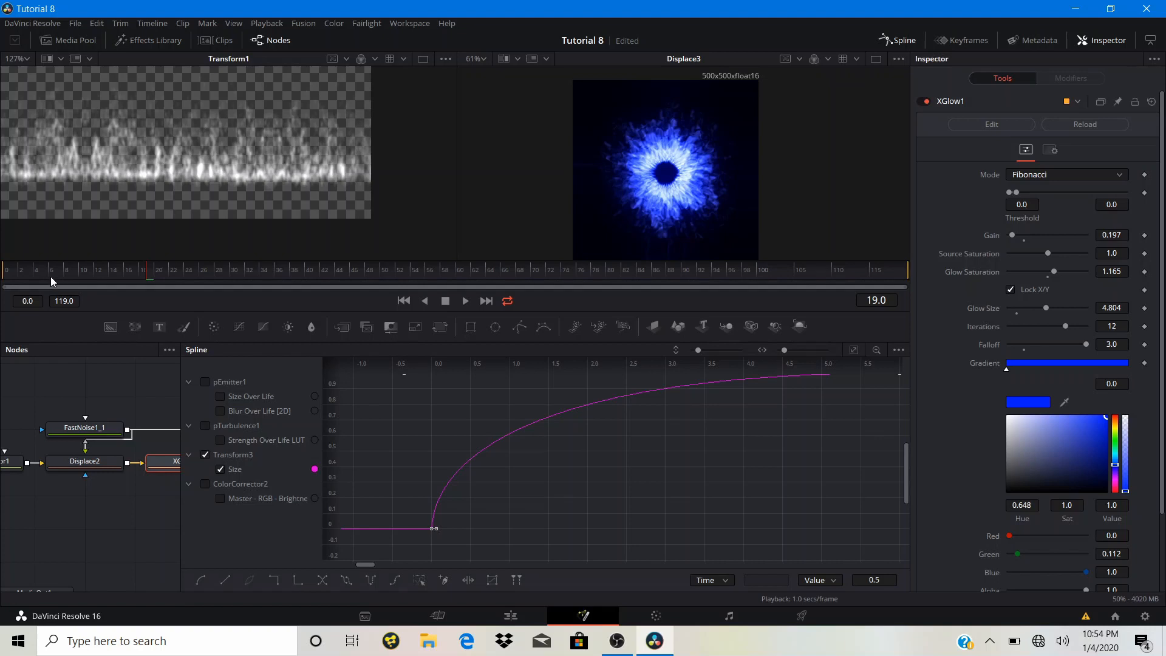
- Smooth both keyframes of the ColorCorrector2 Master RGB Brightness curve between frames 90 and 100 and close the Spline editor
left_click(205, 454)
left_click(205, 483)
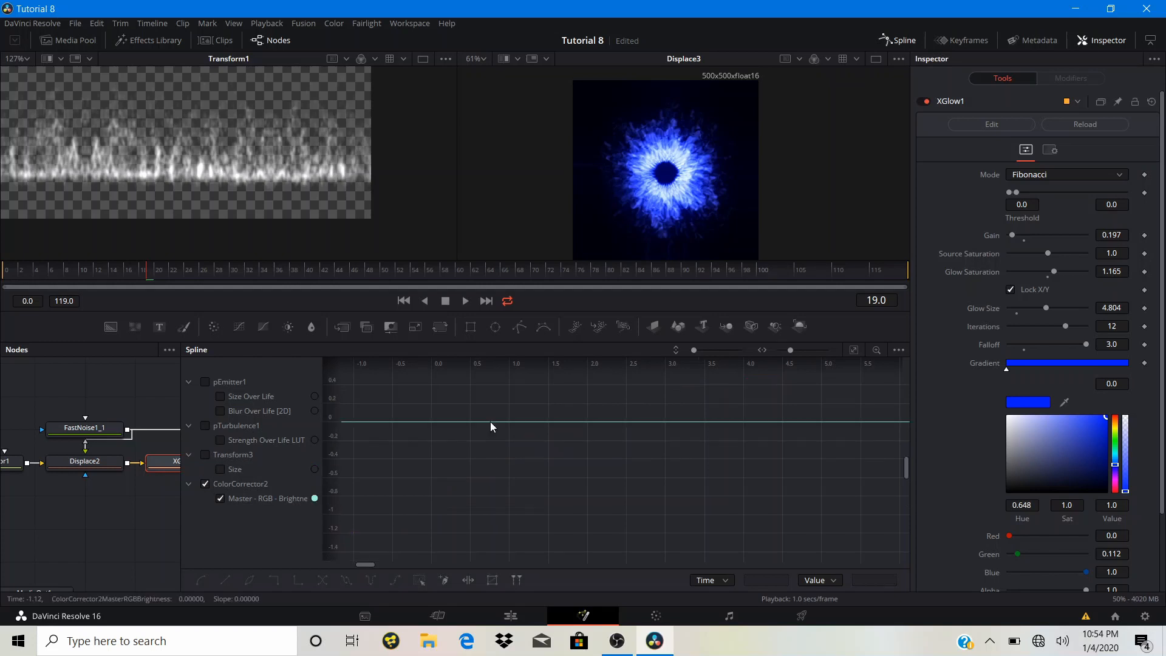
left_click(854, 350)
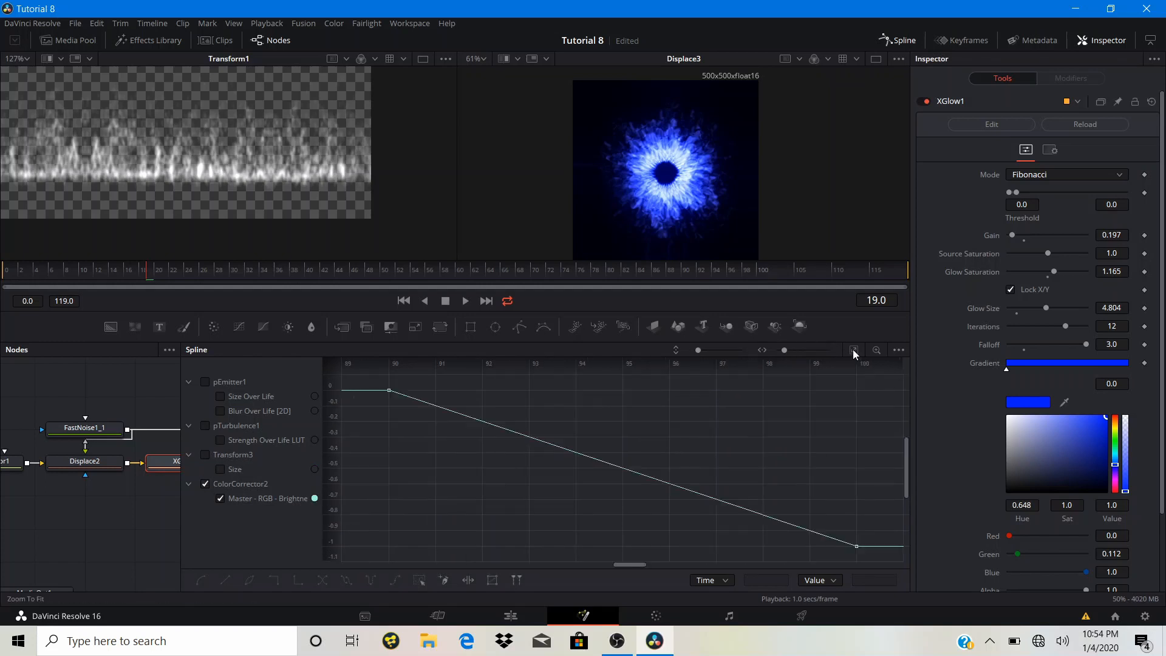
left_click_drag(373, 378, 891, 557)
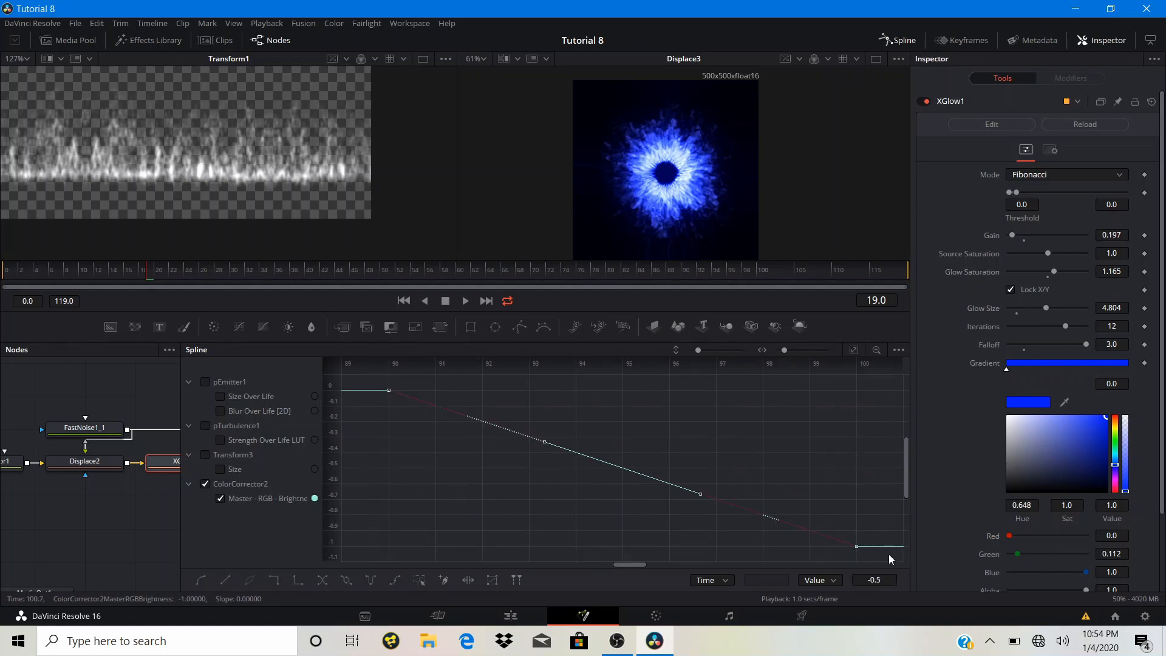
key("s")
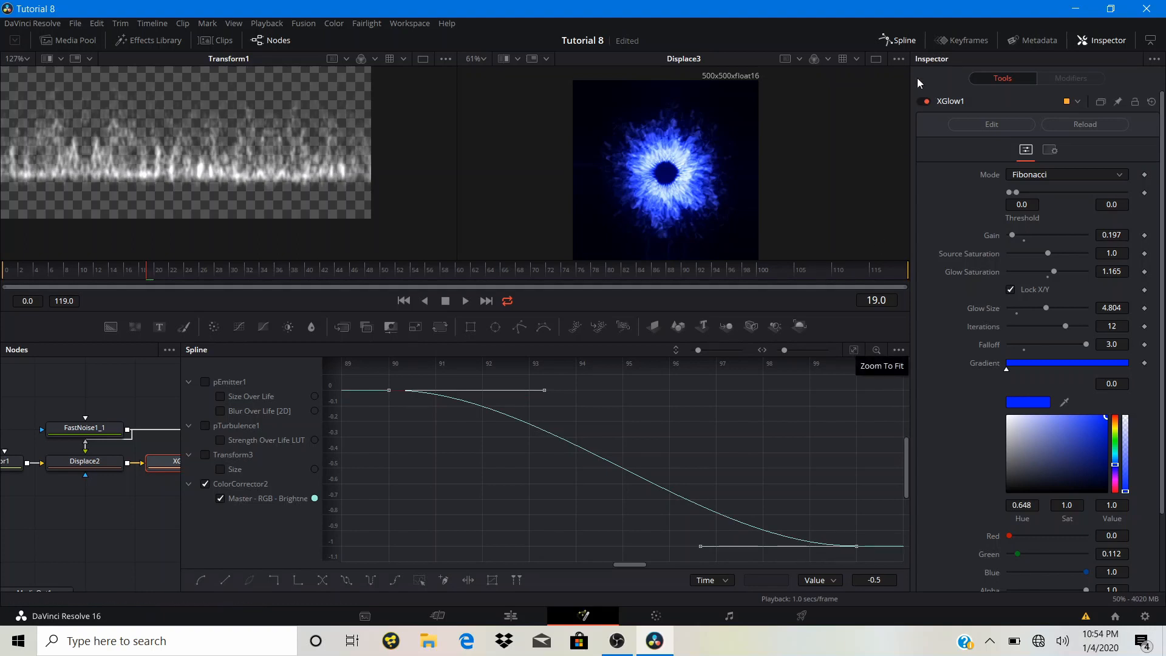
left_click(898, 40)
left_click_drag(644, 180, 637, 168)
left_click_drag(594, 511, 535, 555)
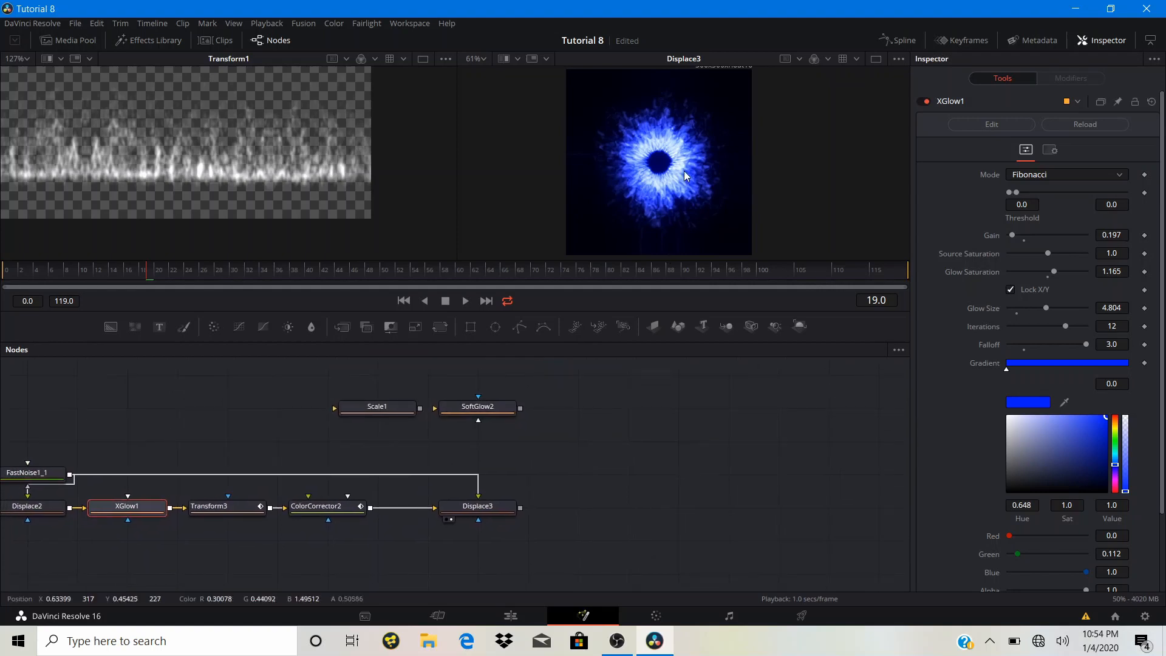
- Move the MediaOut1 node to the end of the node chain beside Displace3 and connect the Displace3 output to it
left_click_drag(661, 126, 650, 169)
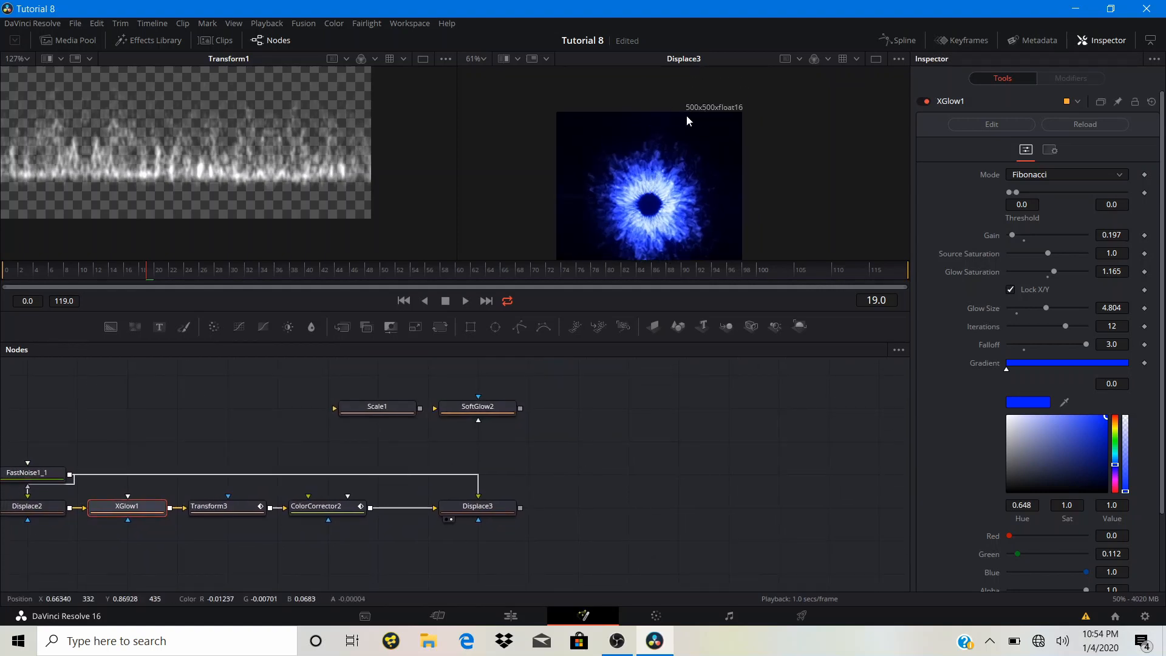
left_click_drag(317, 394, 797, 317)
left_click_drag(213, 421, 2, 480)
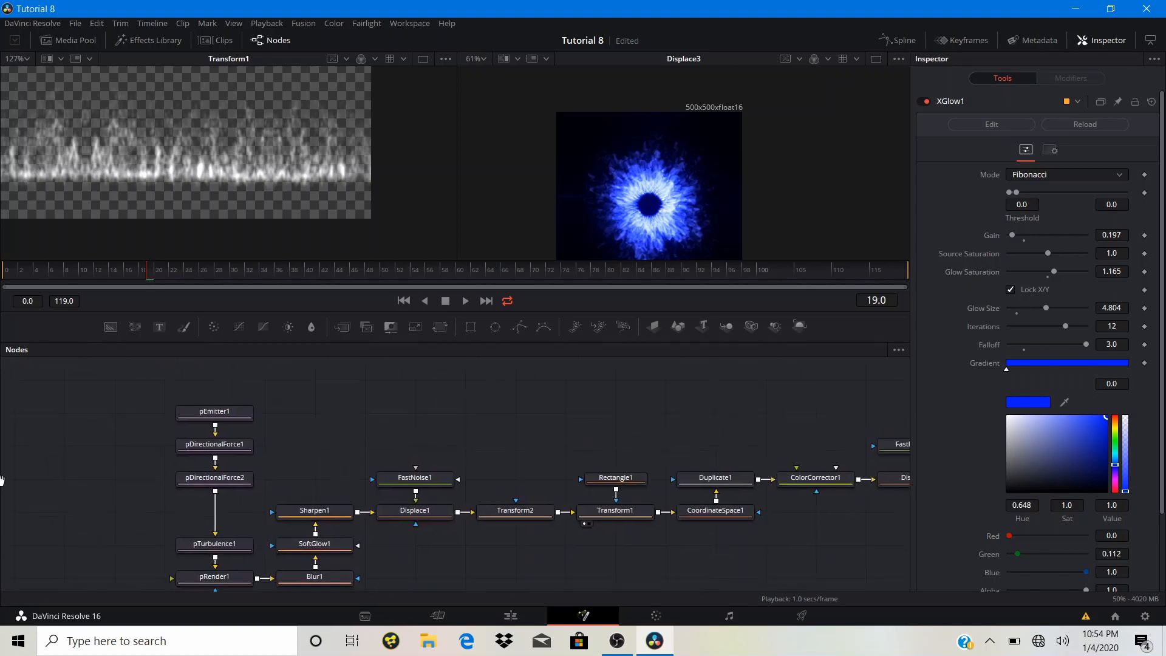
scroll(539, 480, "down", 5)
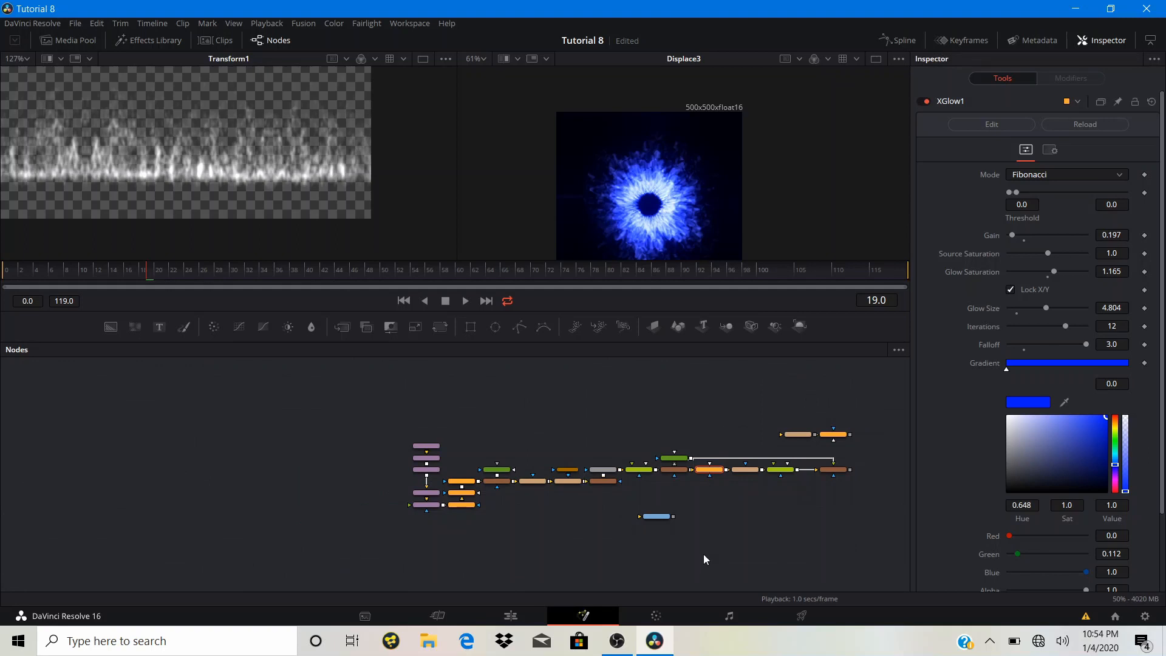
left_click_drag(681, 528, 619, 482)
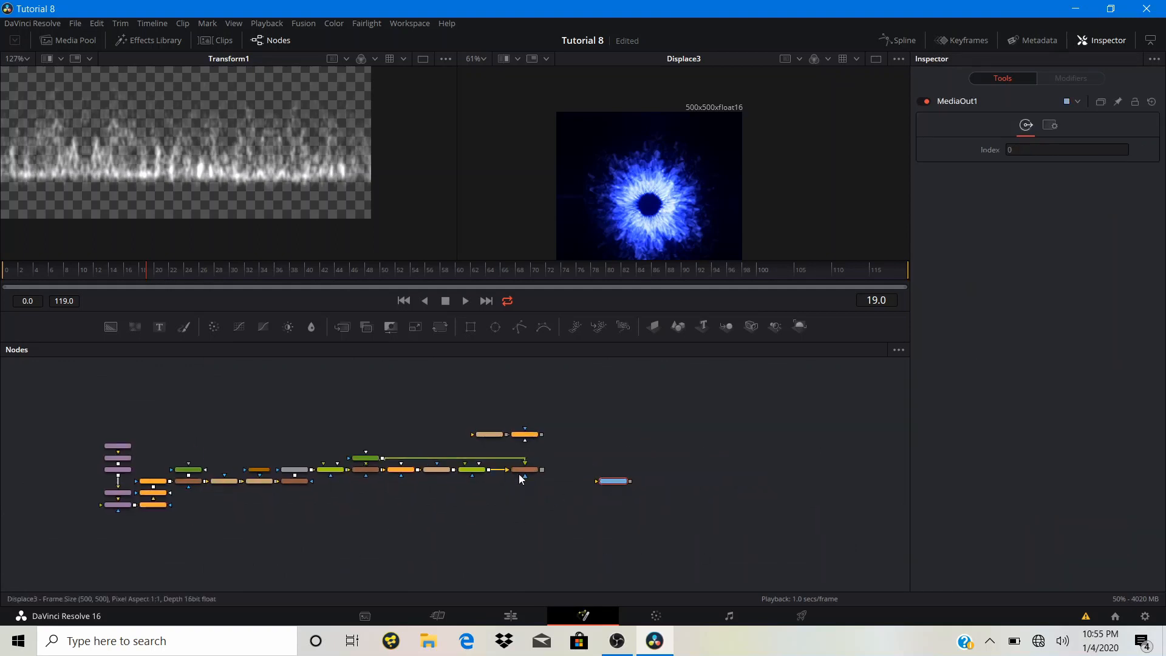
scroll(605, 498, "up", 5)
left_click_drag(682, 522, 581, 489)
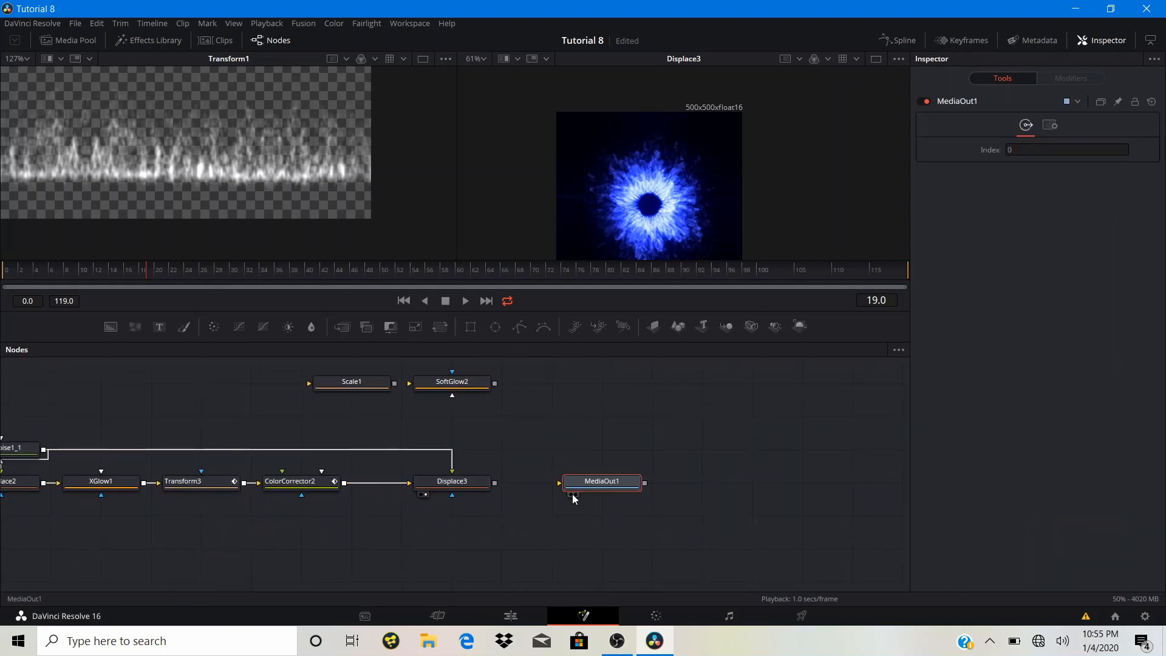
left_click_drag(494, 483, 576, 489)
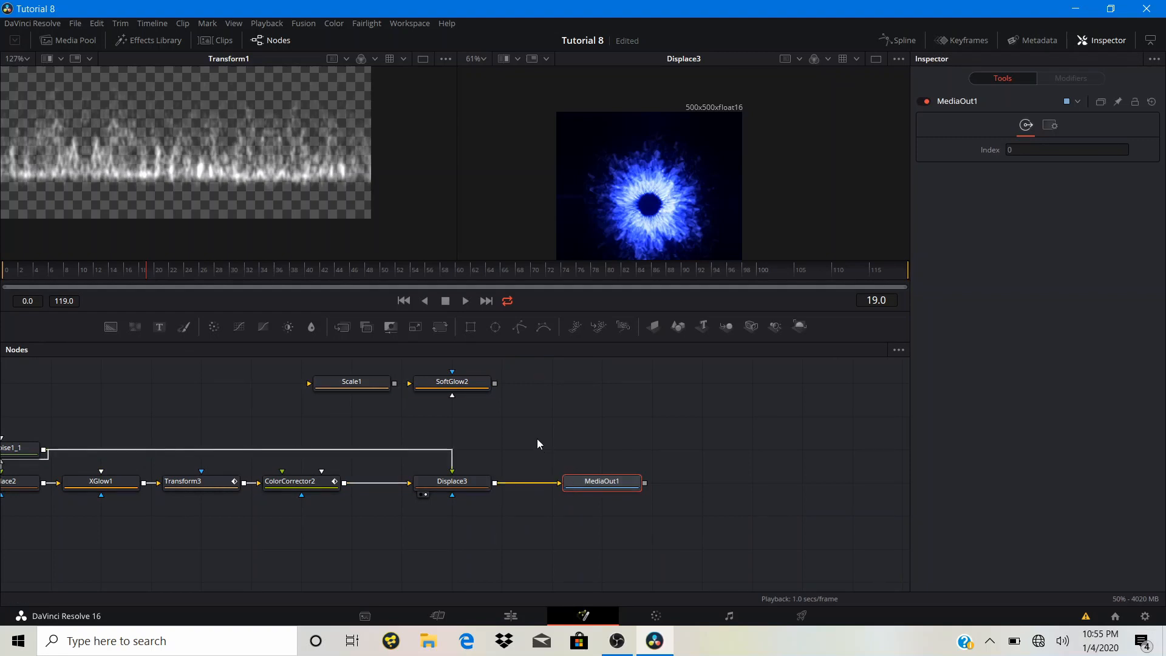
- Search the tool list for the Saver tool with "sv" and close the list without adding it
key("shift+space")
type("sv")
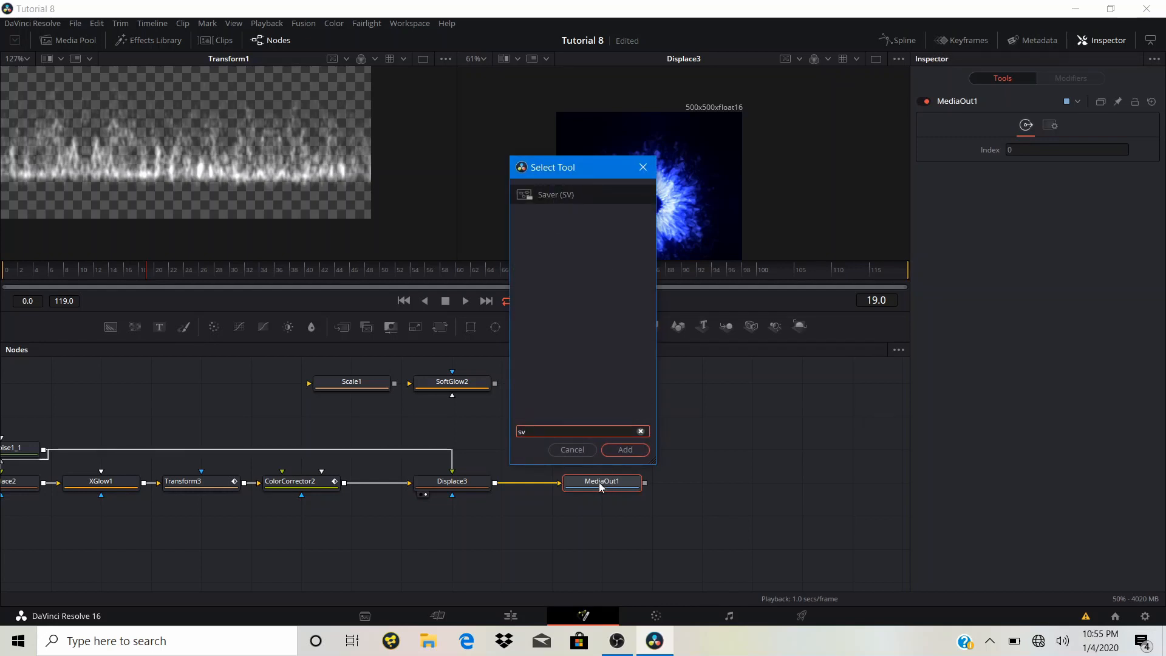
left_click(642, 167)
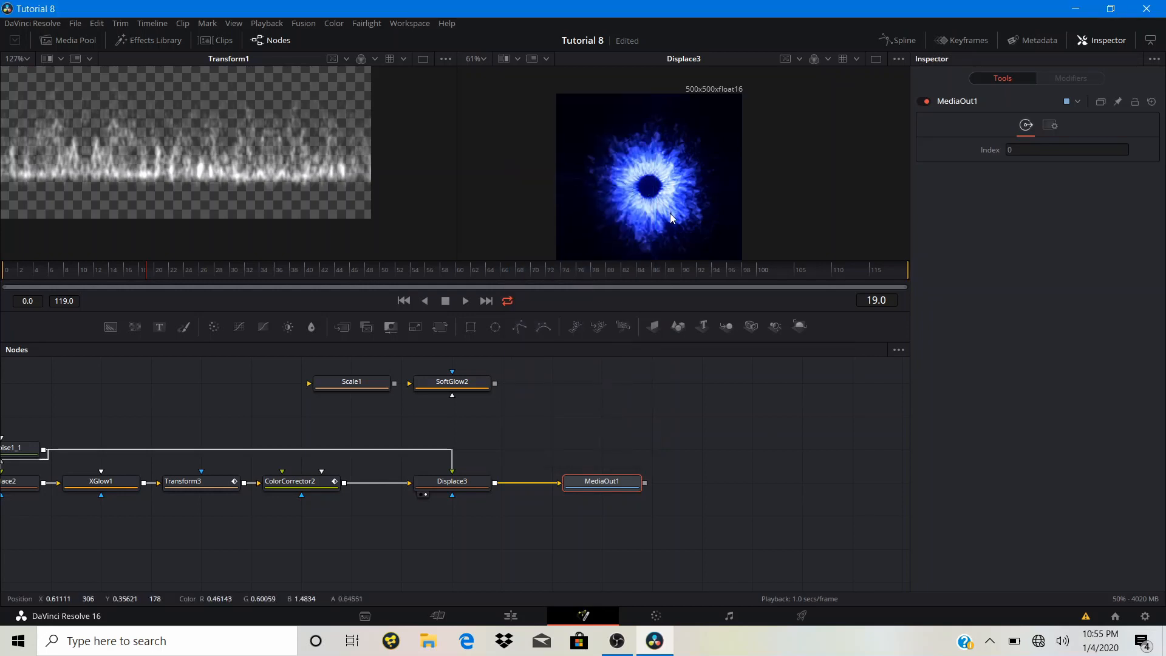
- Examine the blue effect at frame 19 and look up the Render All Savers command without running it
scroll(669, 213, "up", 3)
scroll(607, 195, "down", 3)
left_click_drag(602, 199, 646, 199)
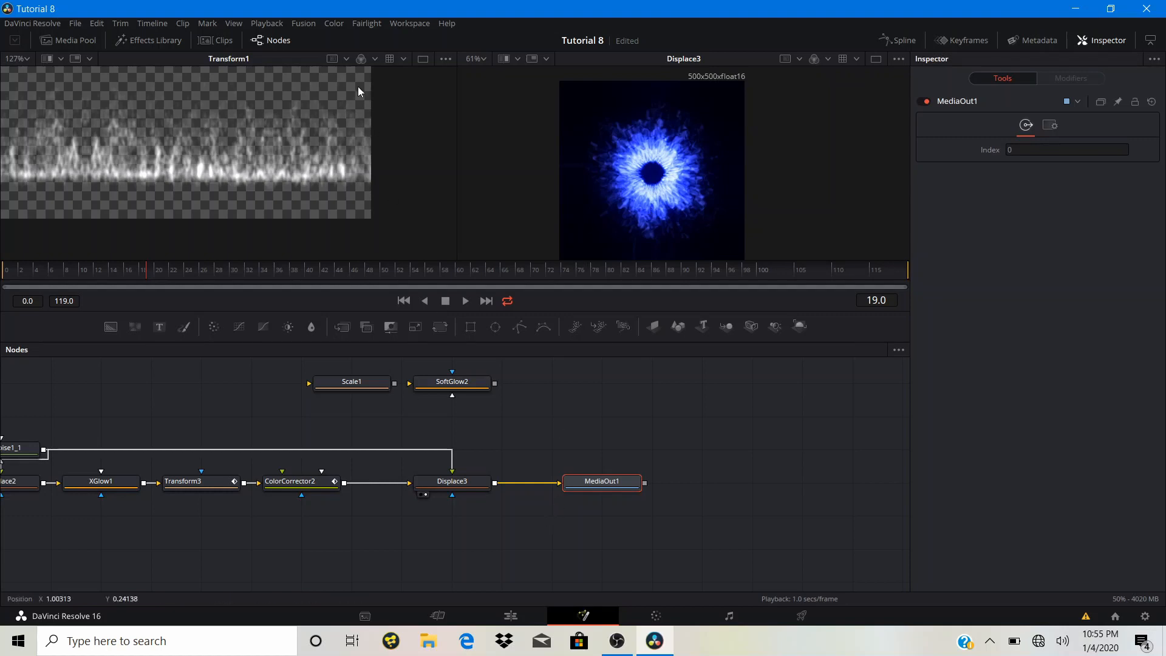
left_click(304, 24)
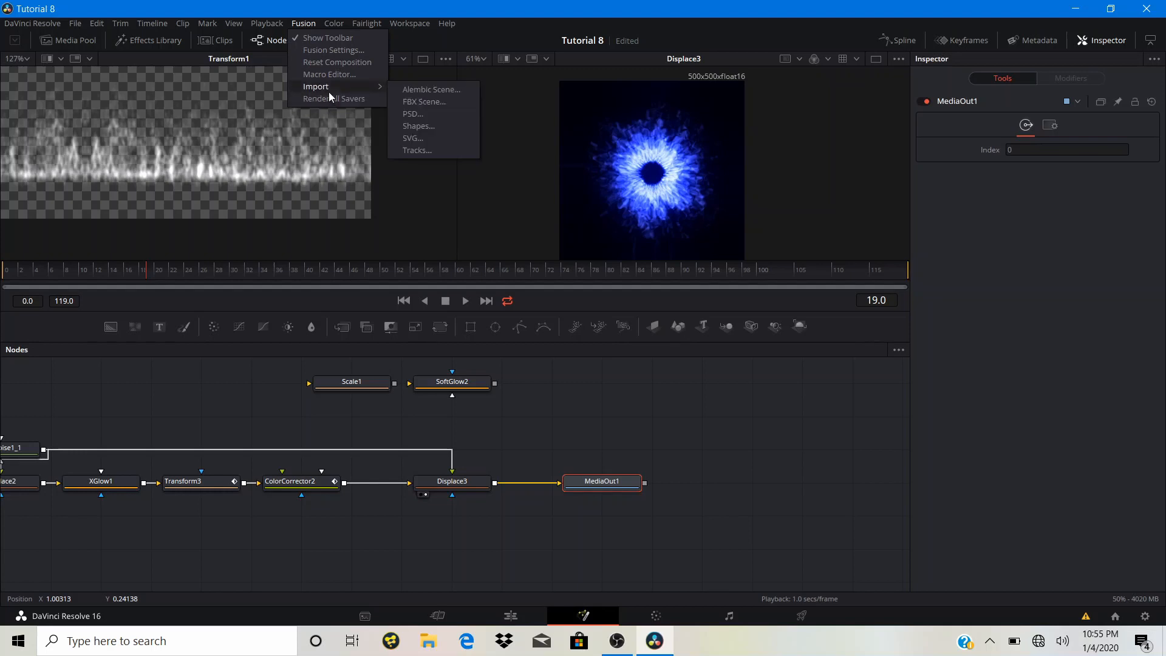
left_click(560, 407)
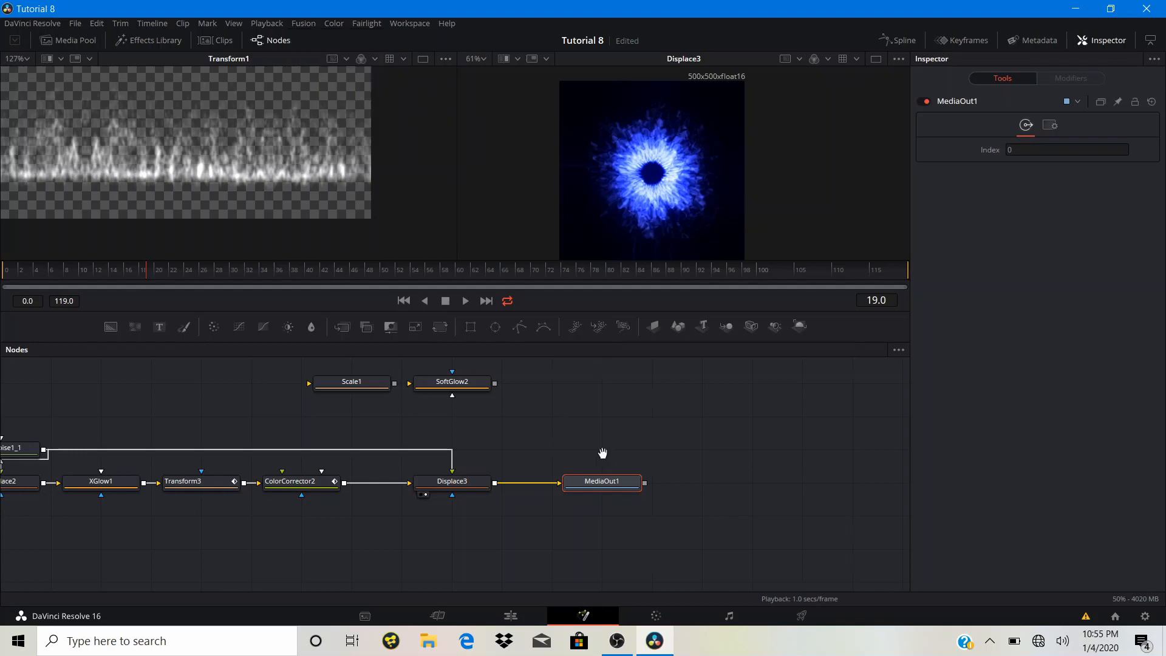
left_click_drag(602, 452, 492, 452)
mouse_move(616, 169)
left_mouse_down()
mouse_move(611, 140)
mouse_move(606, 153)
left_mouse_up()
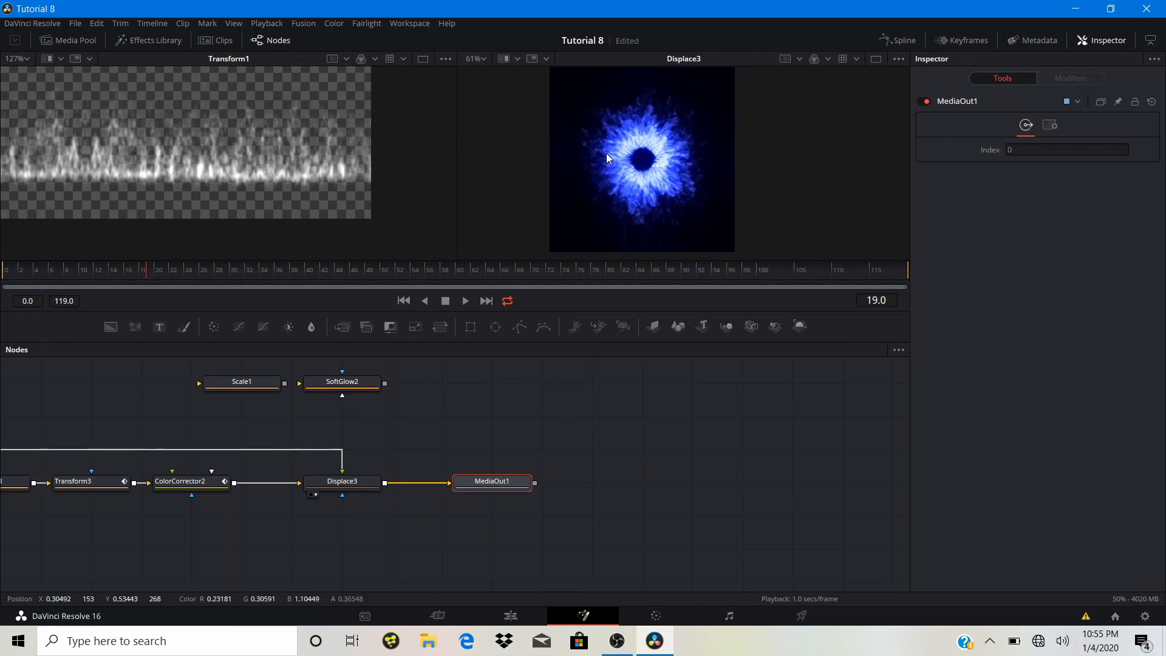